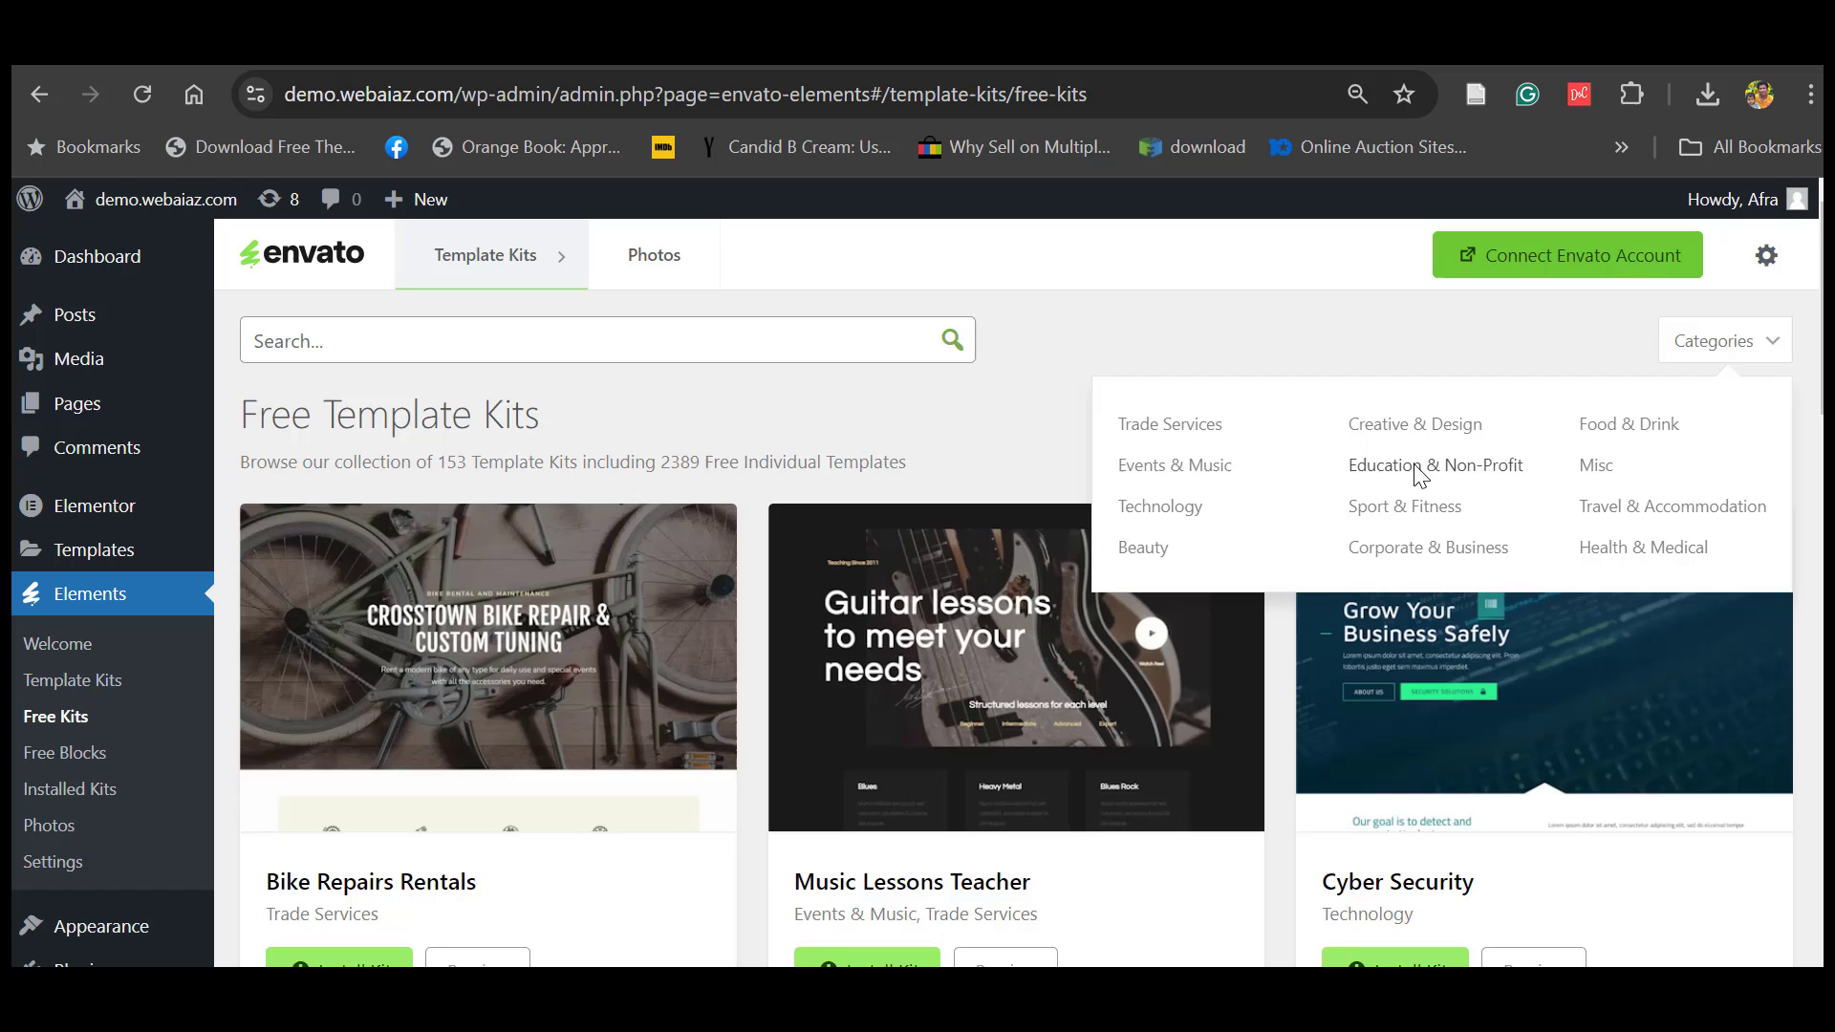
# - Filter the free template kits by Education & Non-Profit and browse the kits through to the second results page
pyautogui.click(1413, 466)
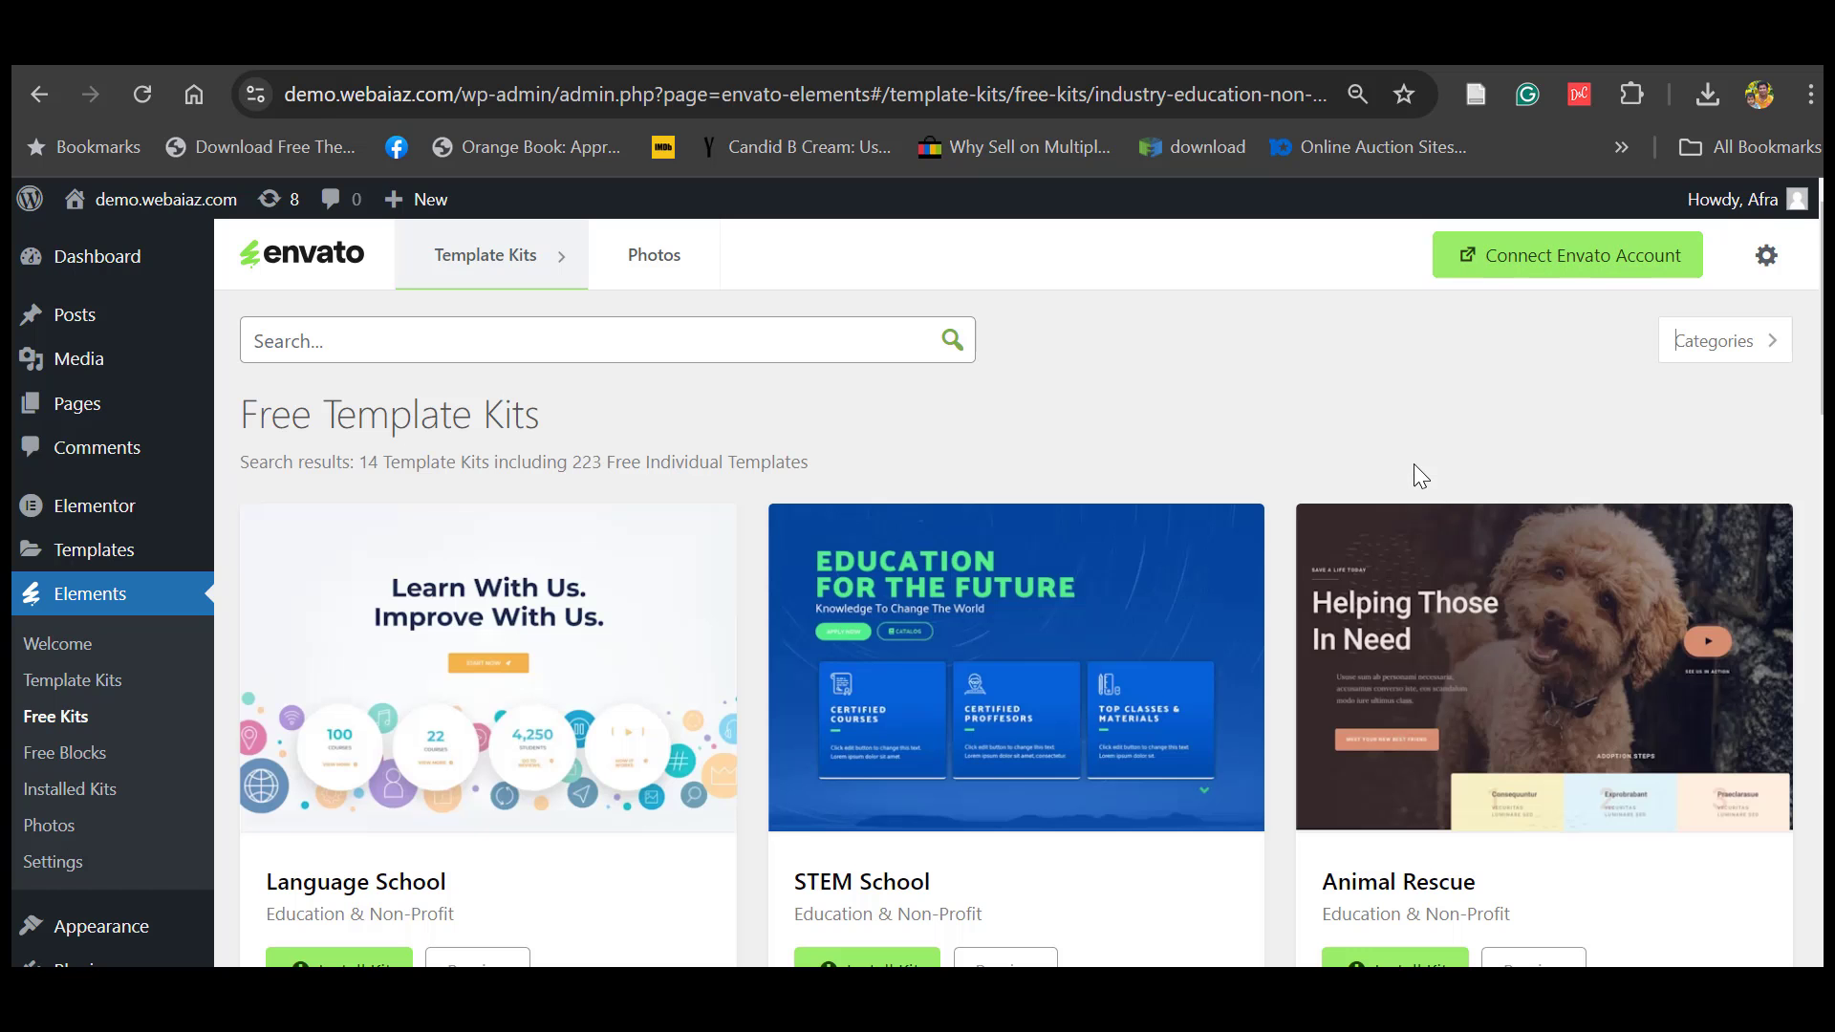
pyautogui.scroll(-4, 1413, 475)
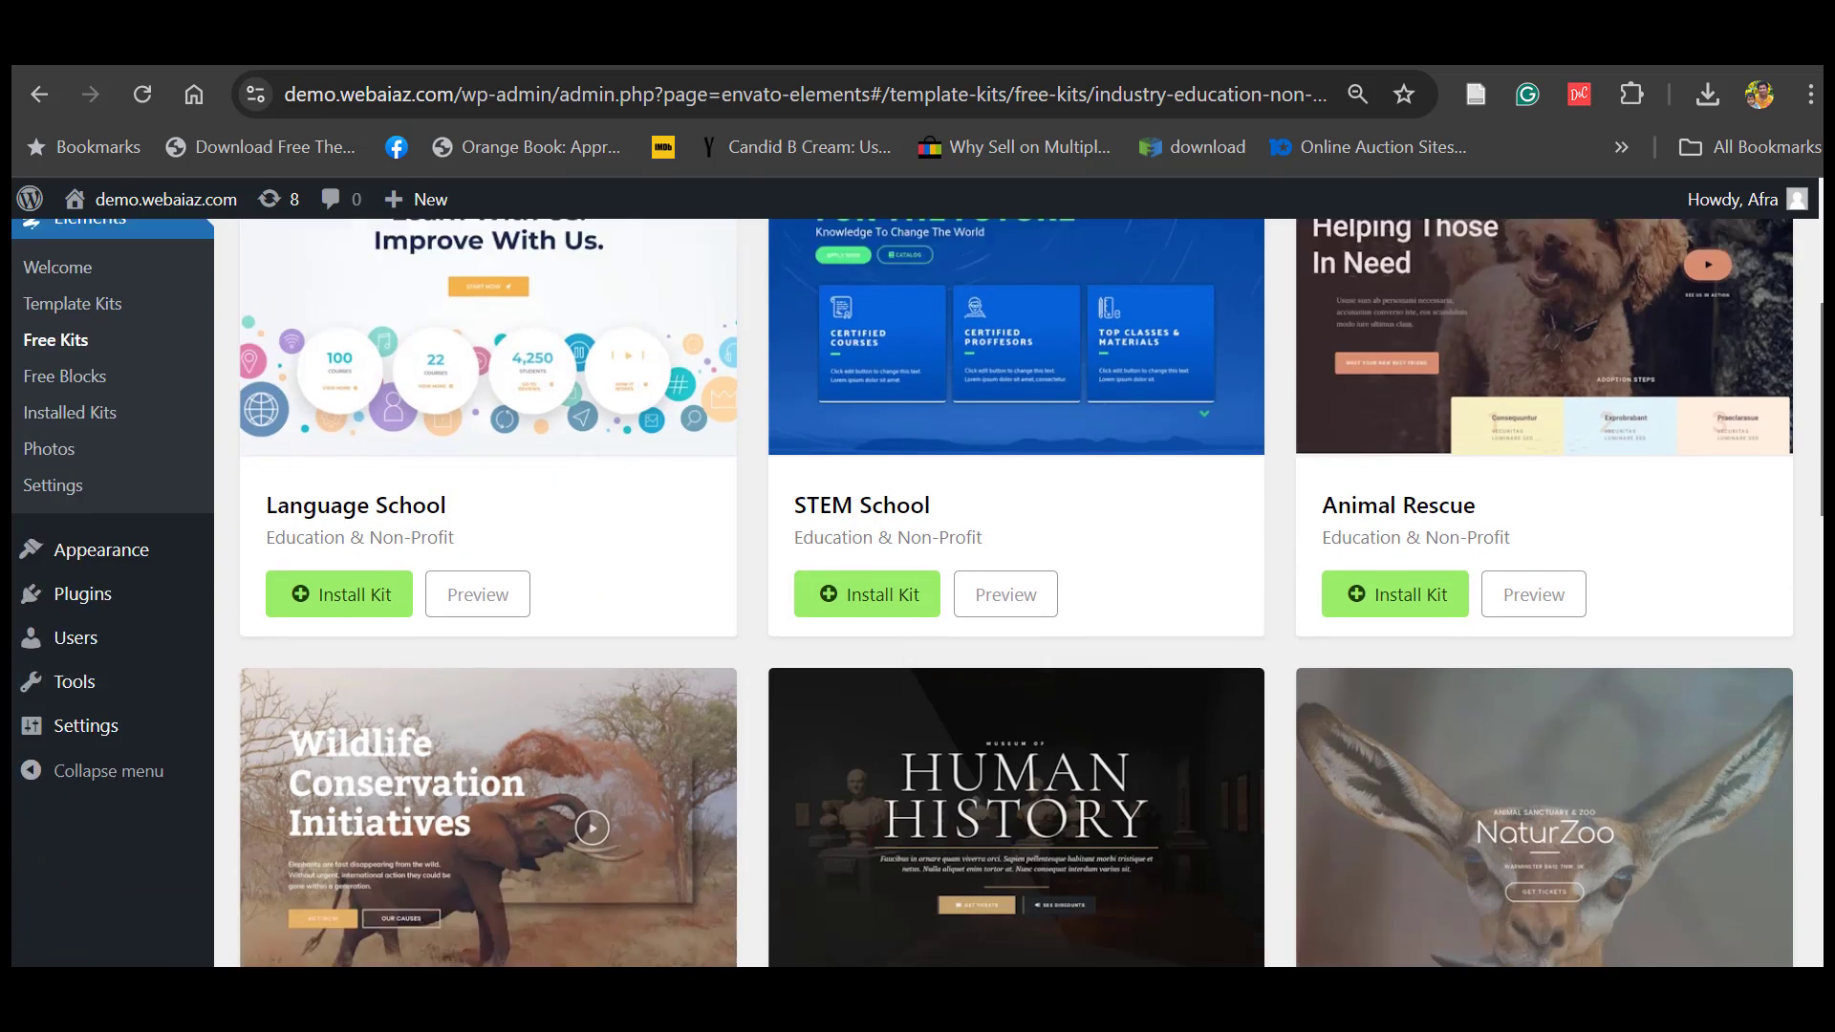
pyautogui.scroll(-8, 1016, 593)
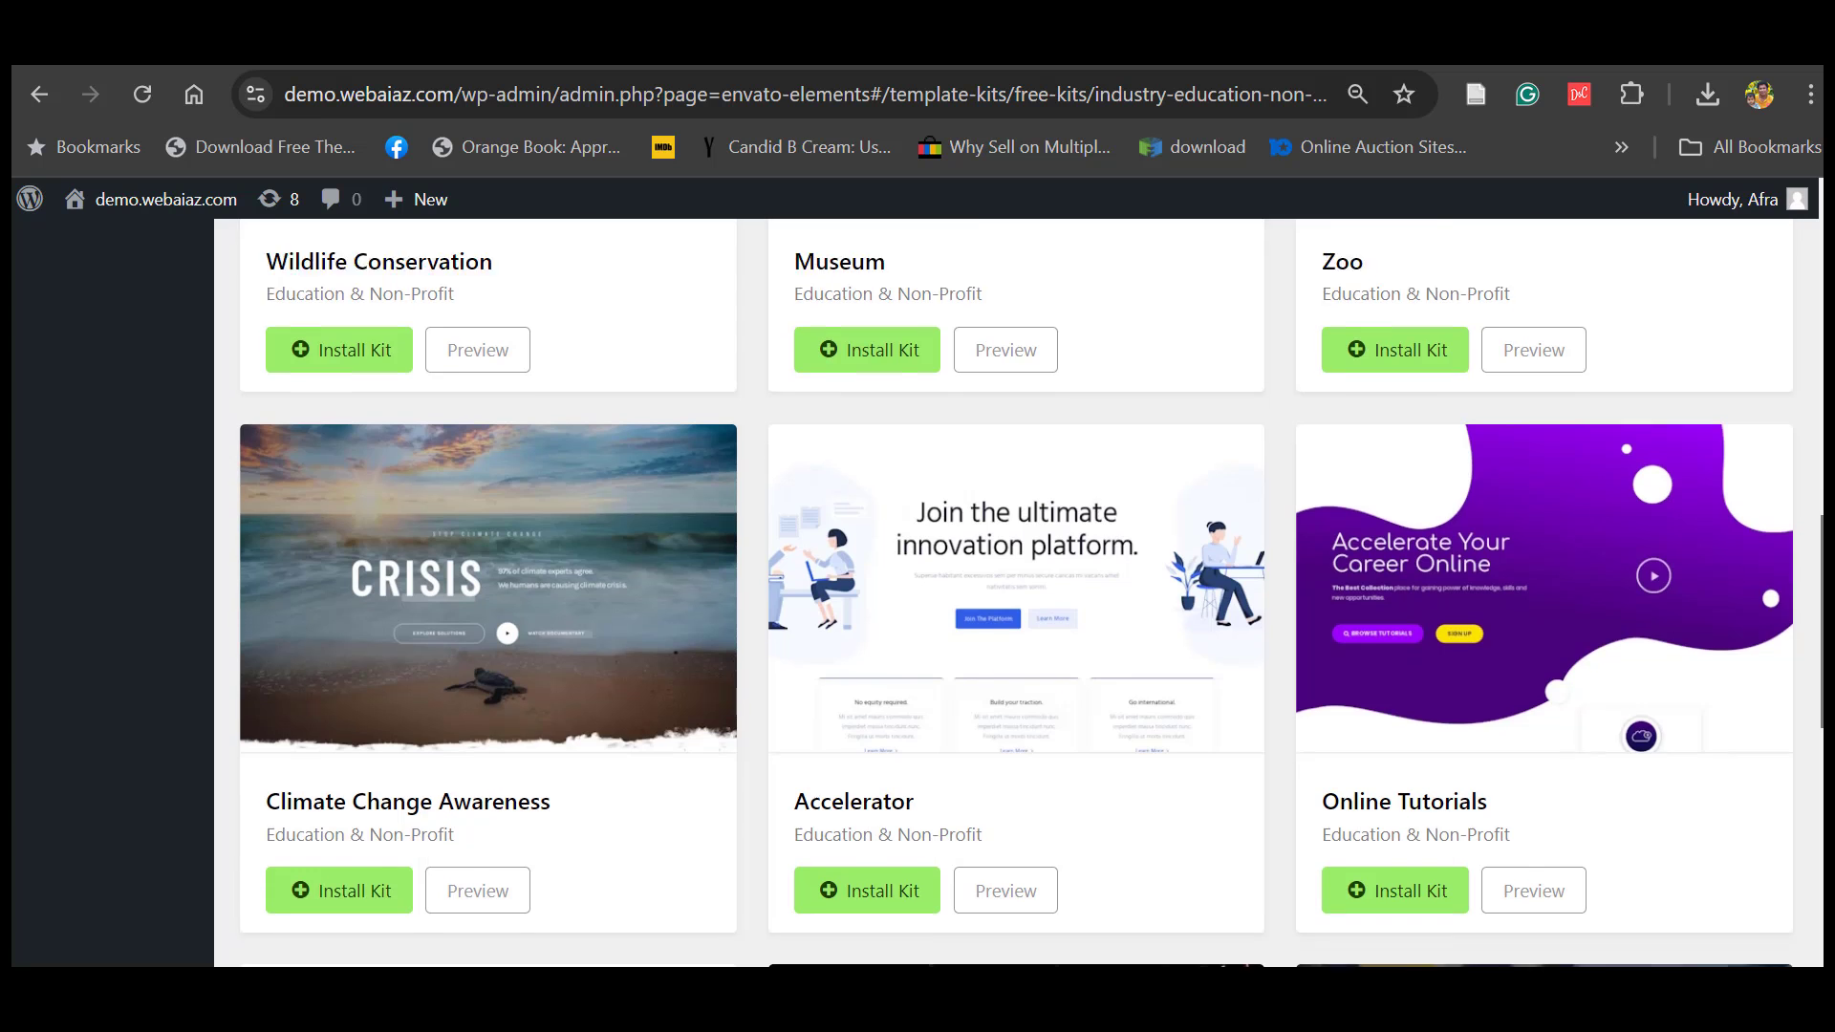
pyautogui.scroll(-8, 1016, 593)
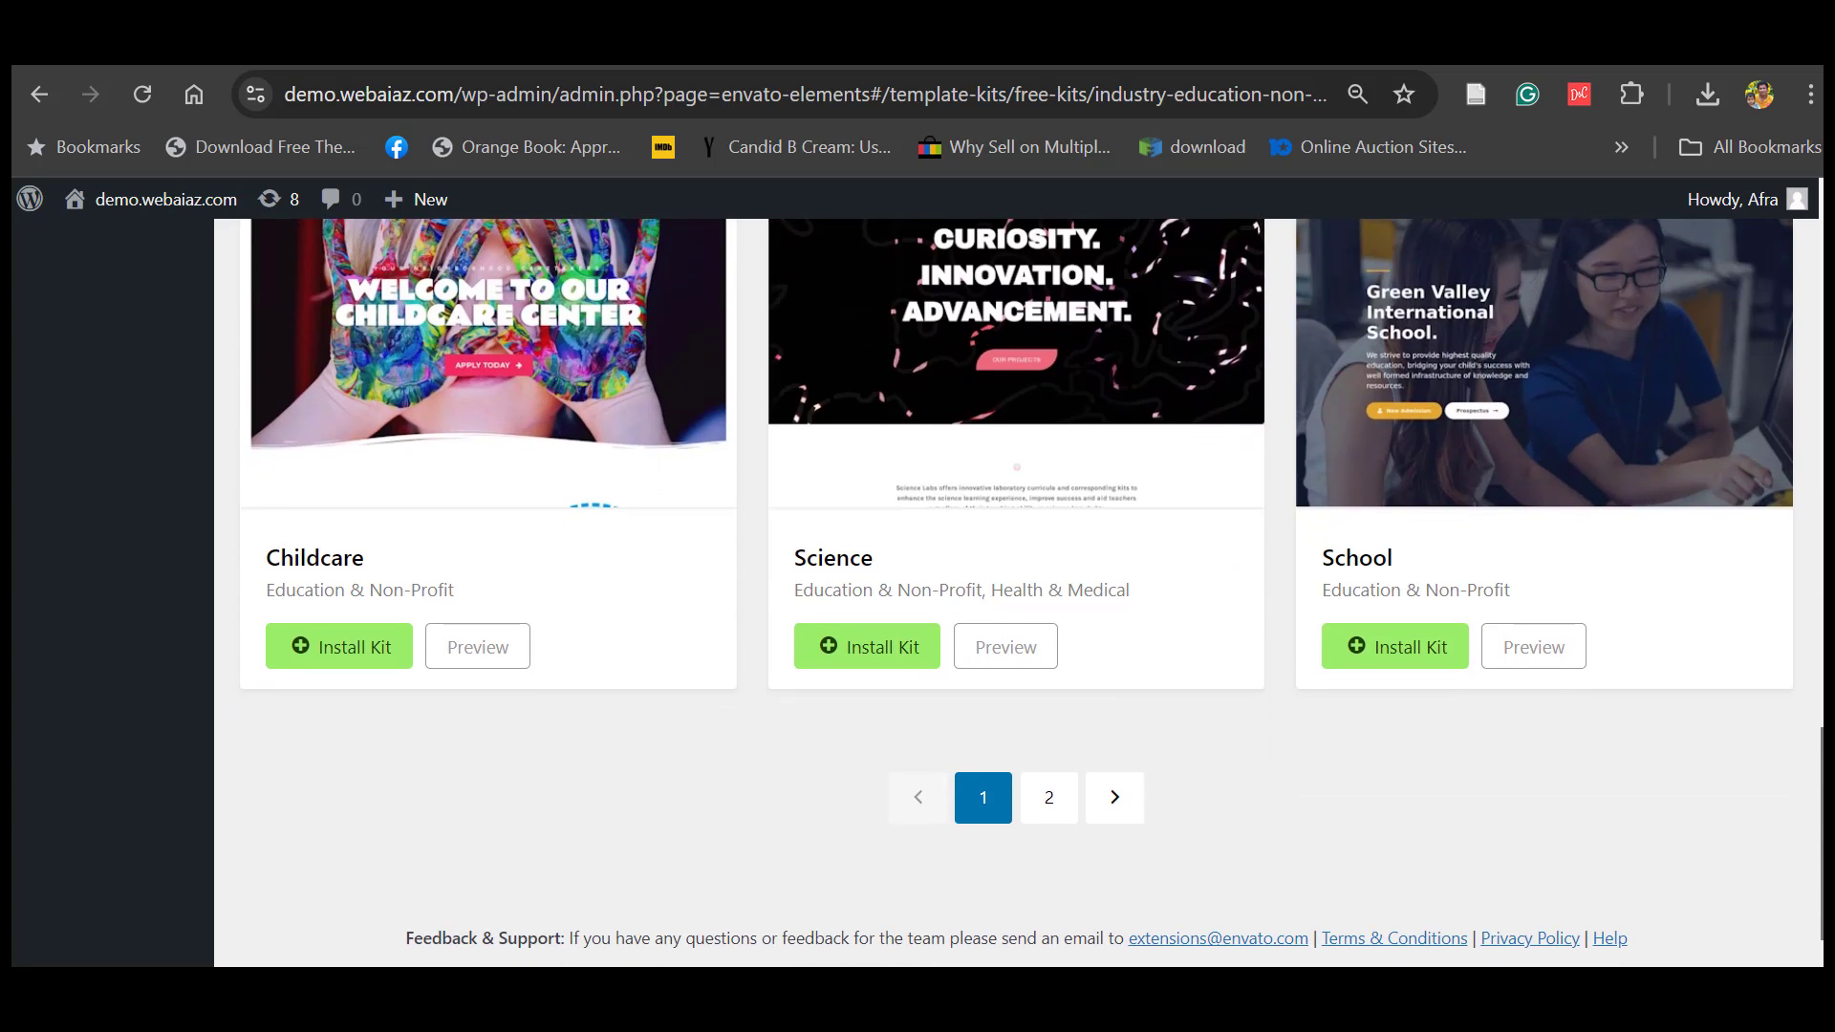
pyautogui.click(1051, 801)
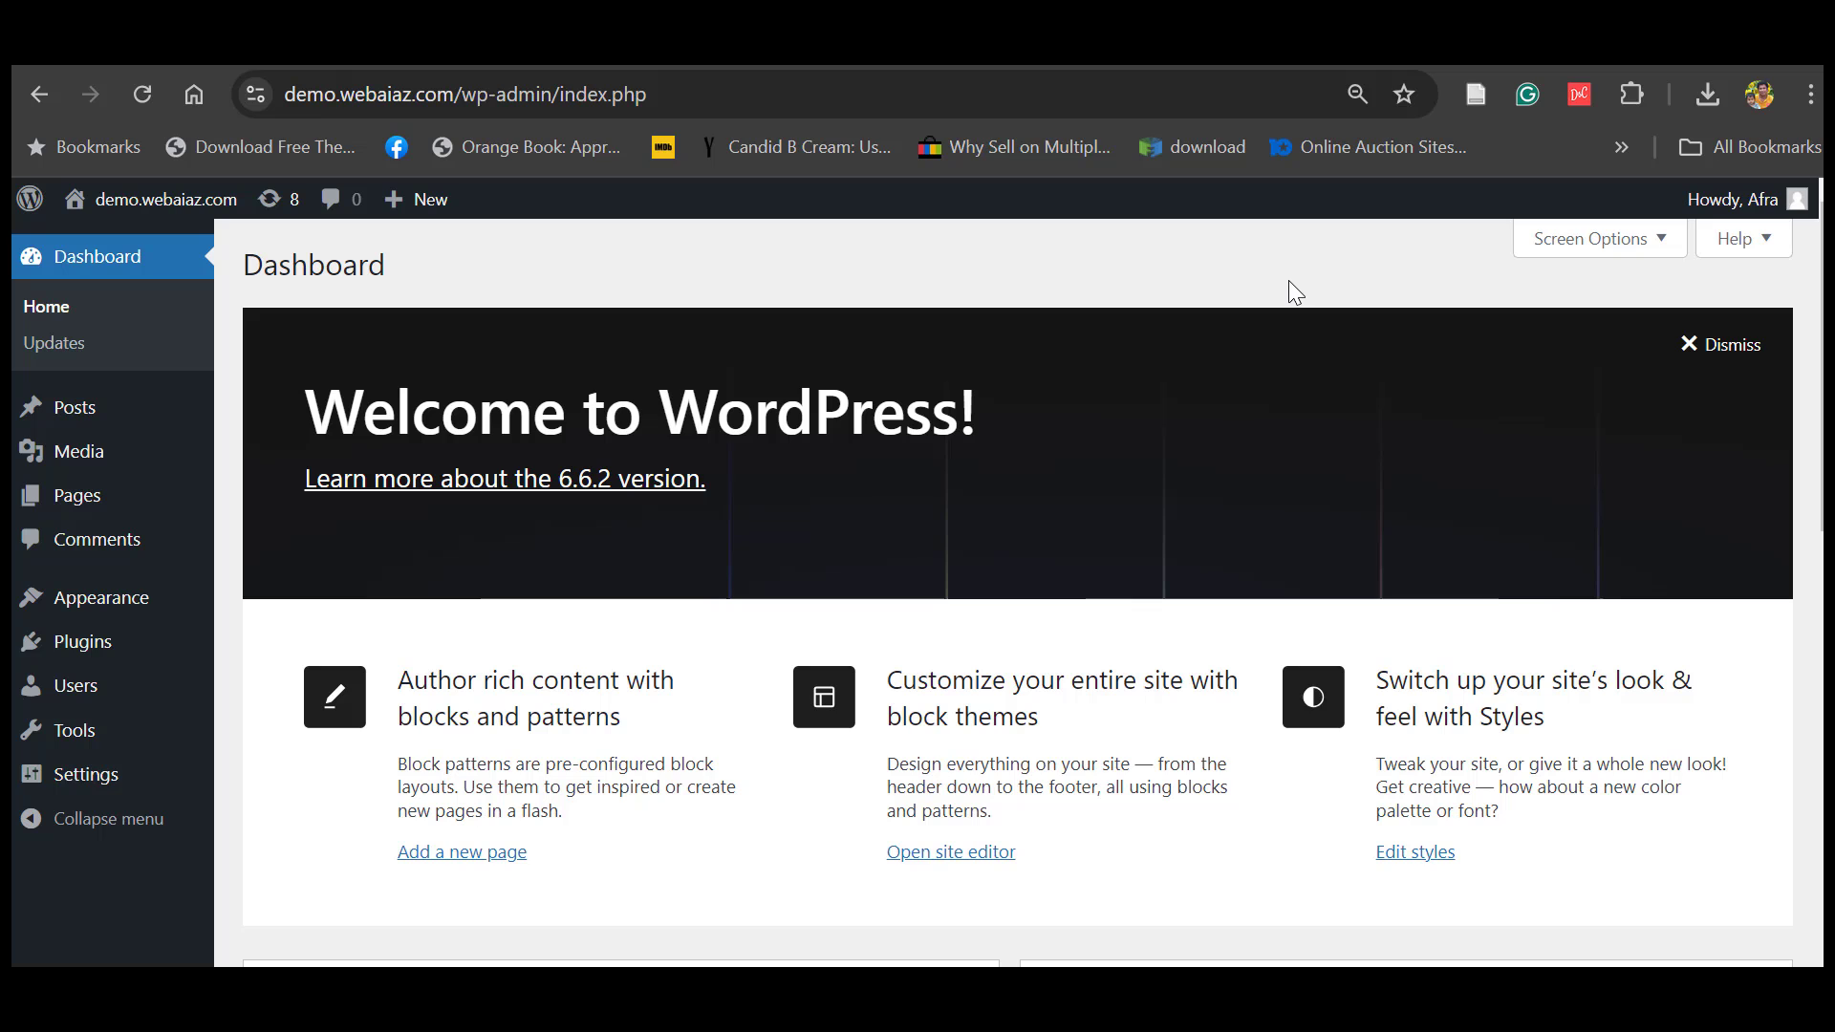
# - Find the Hello Elementor theme among the new themes, install it and activate it
pyautogui.moveTo(126, 607)
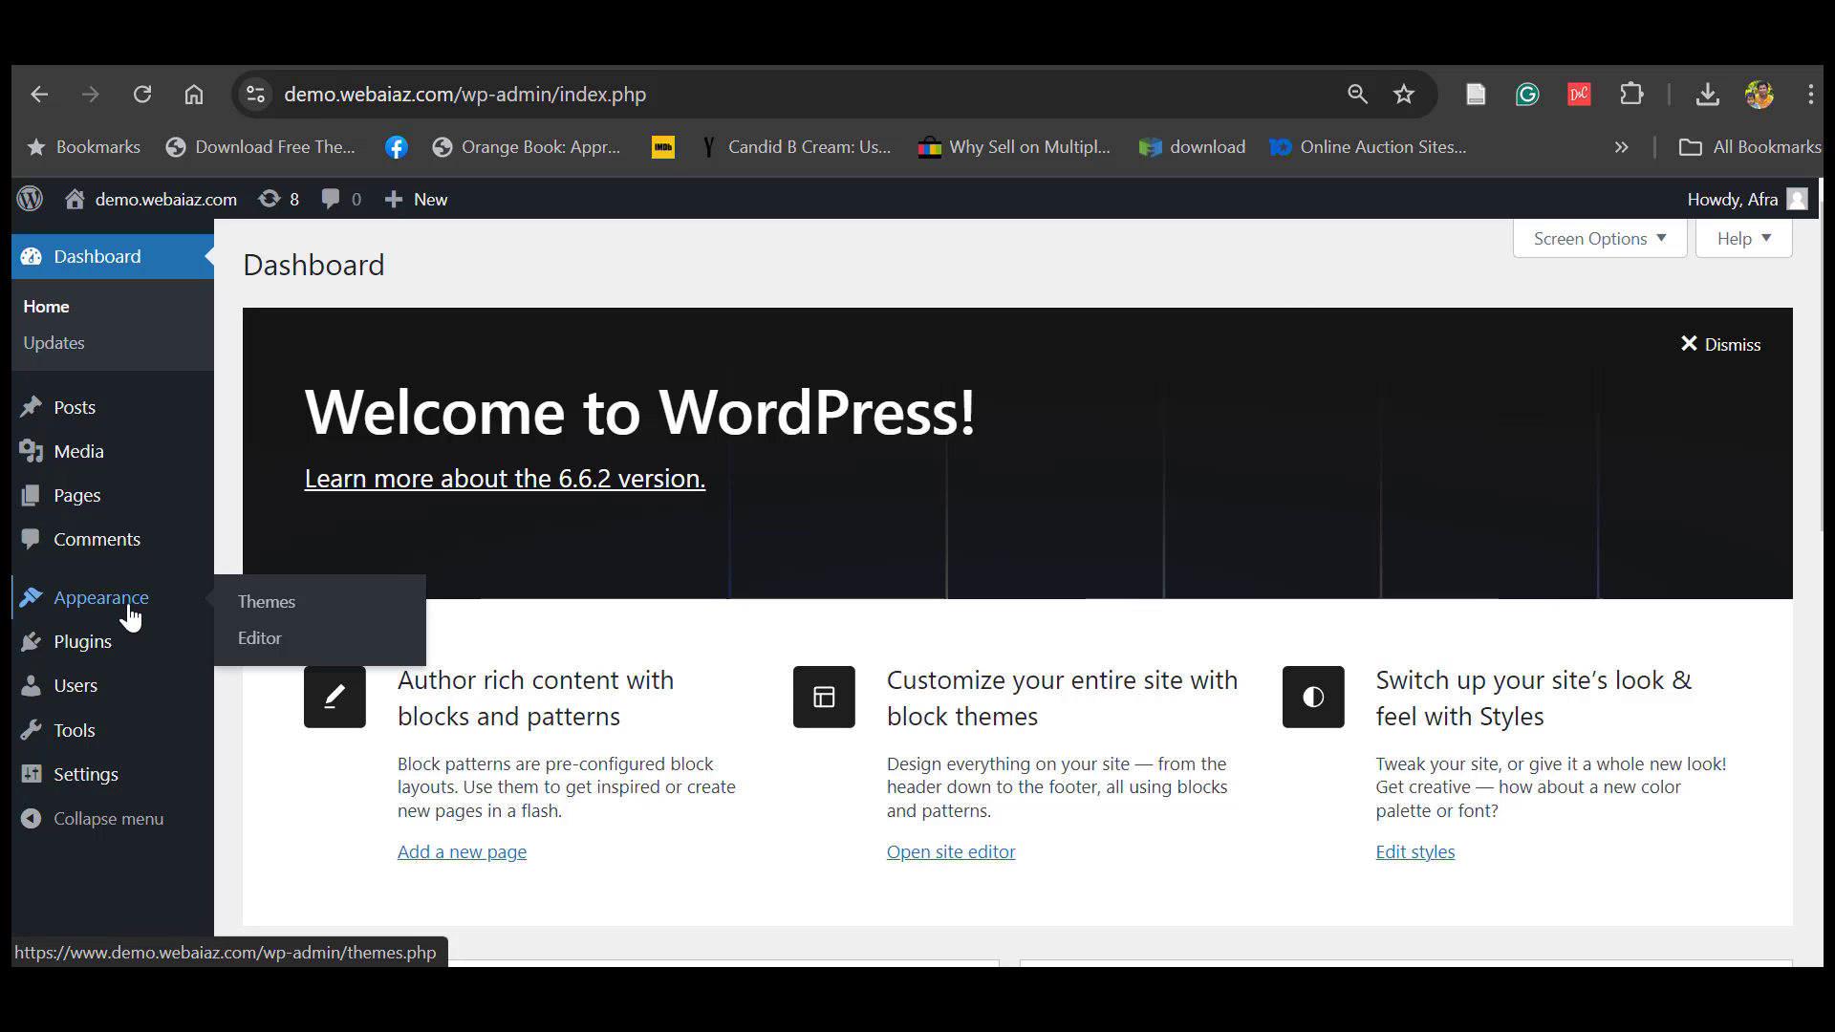
pyautogui.click(234, 609)
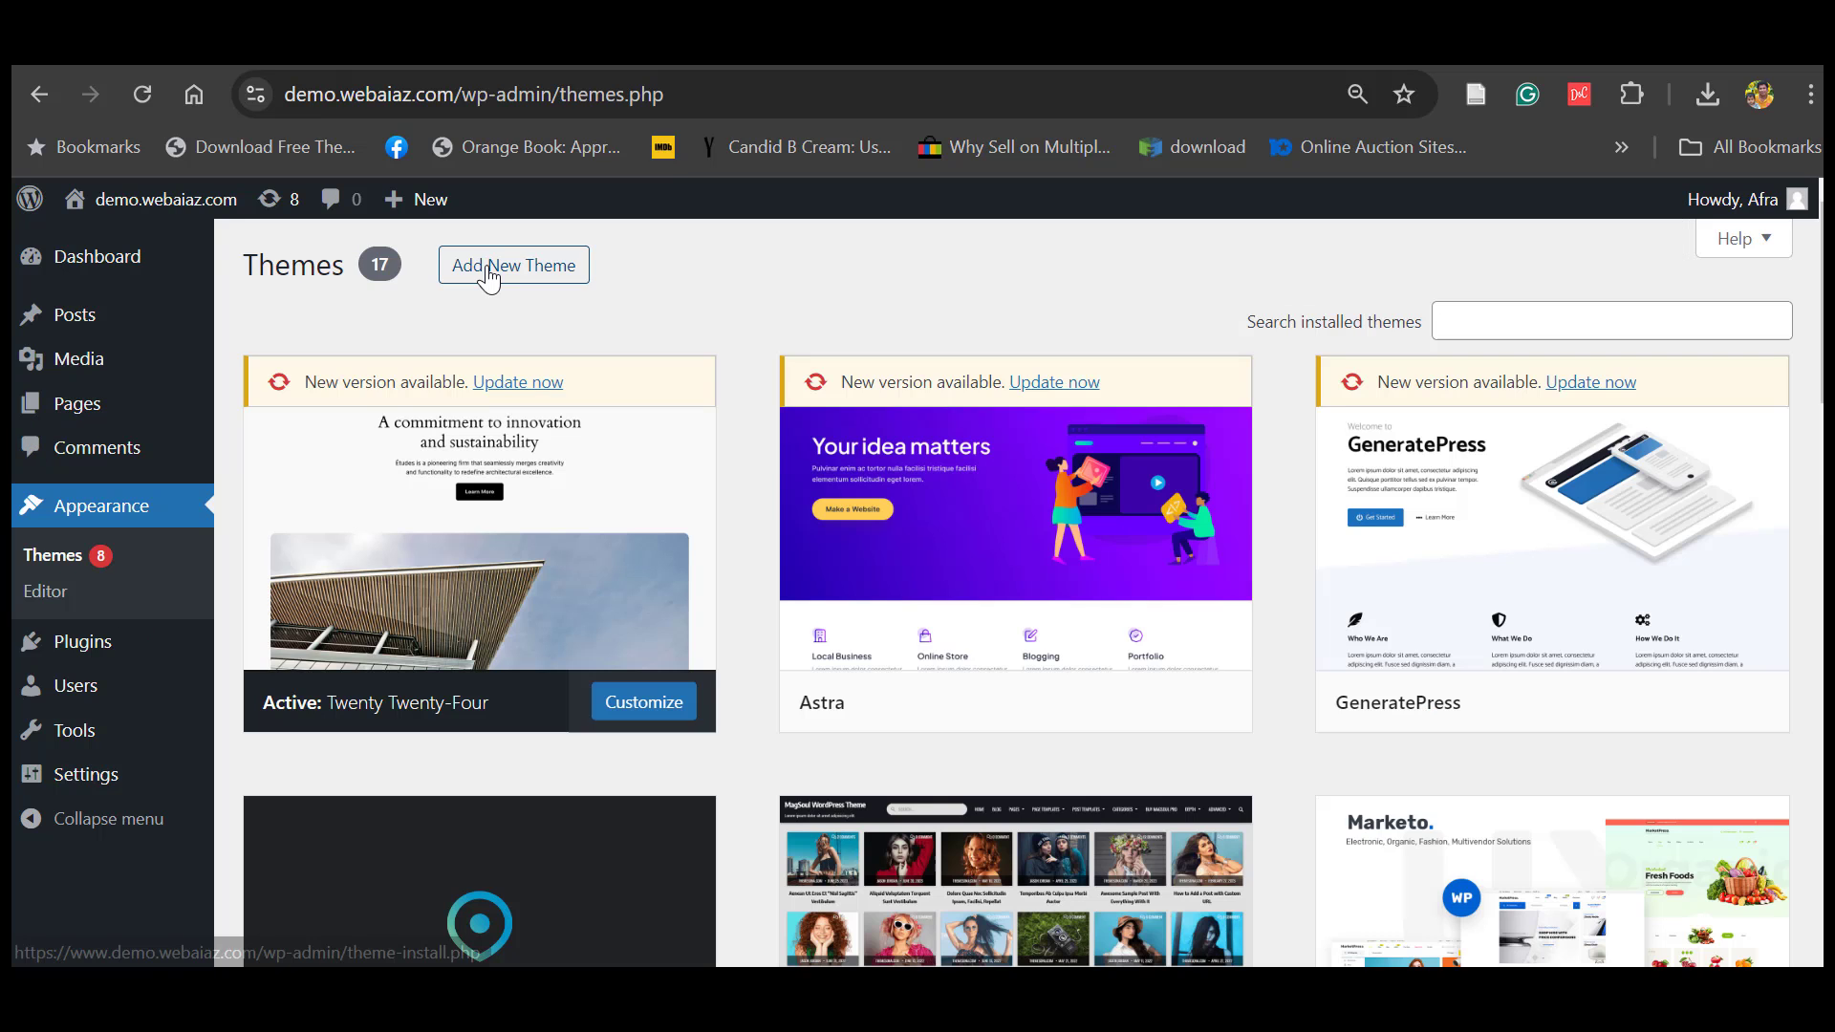
pyautogui.click(488, 272)
pyautogui.click(1445, 330)
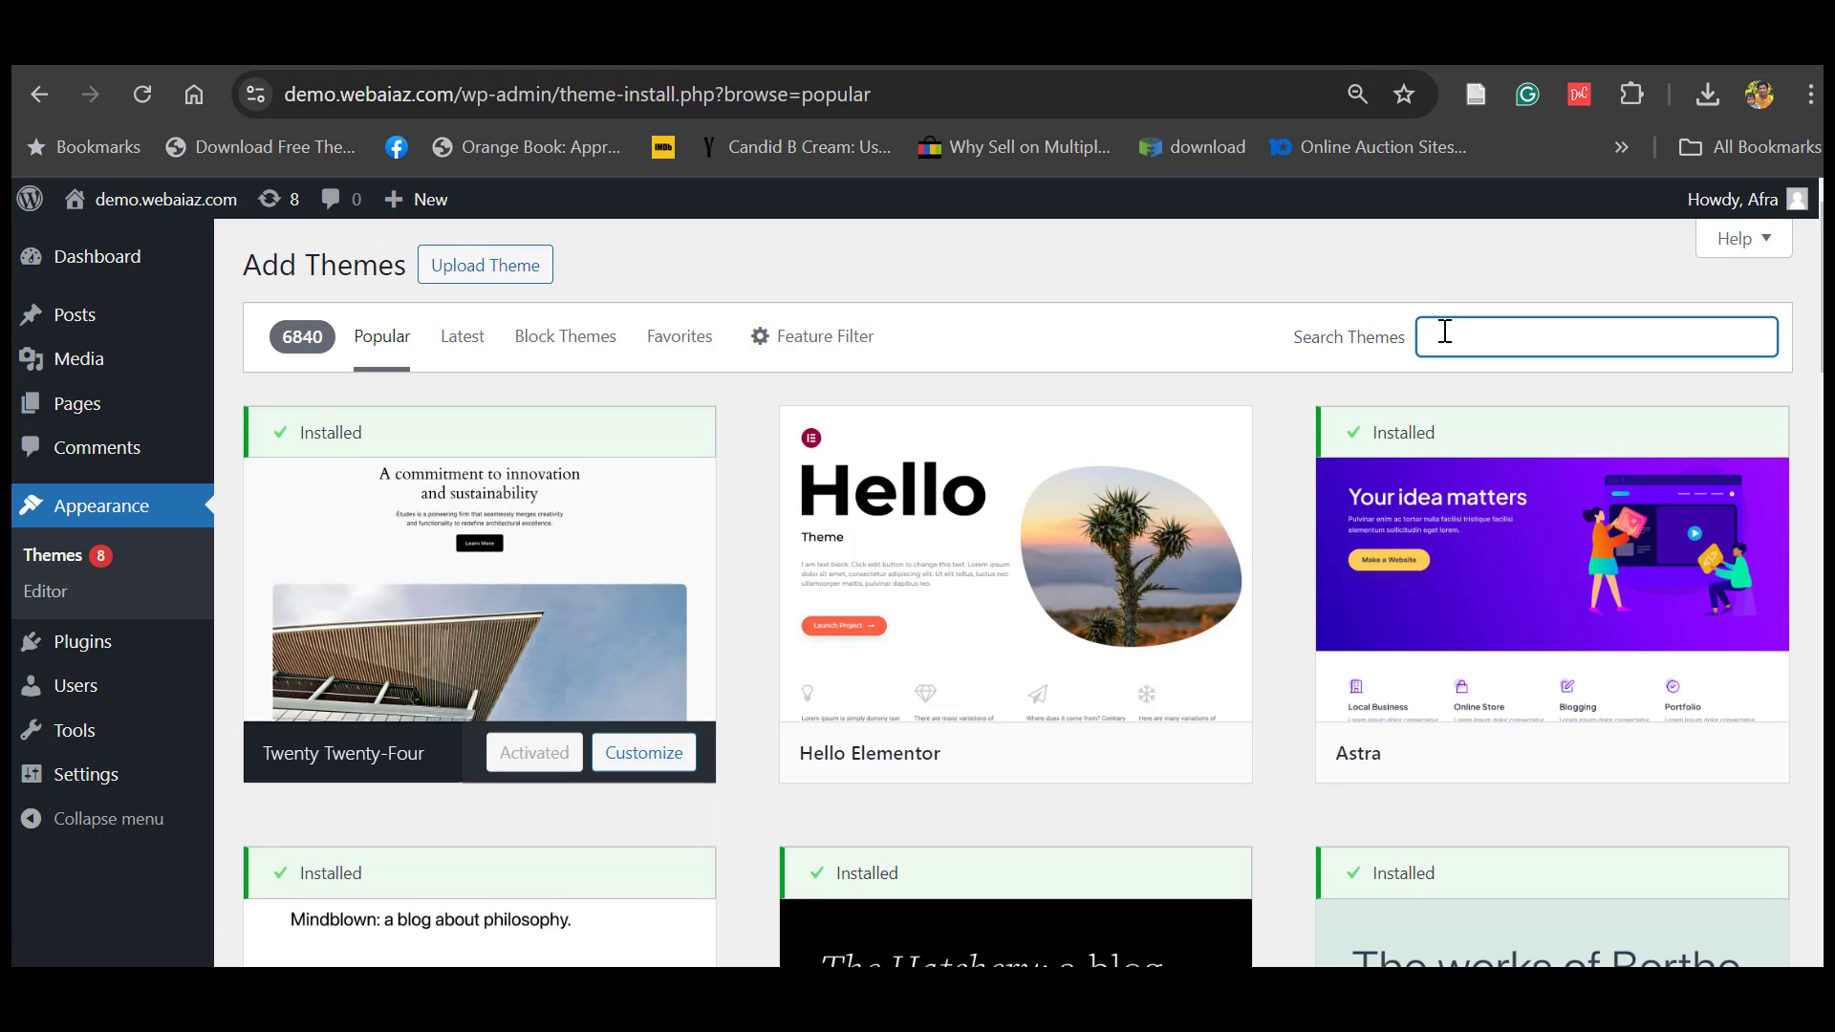
pyautogui.write('hello elementor')
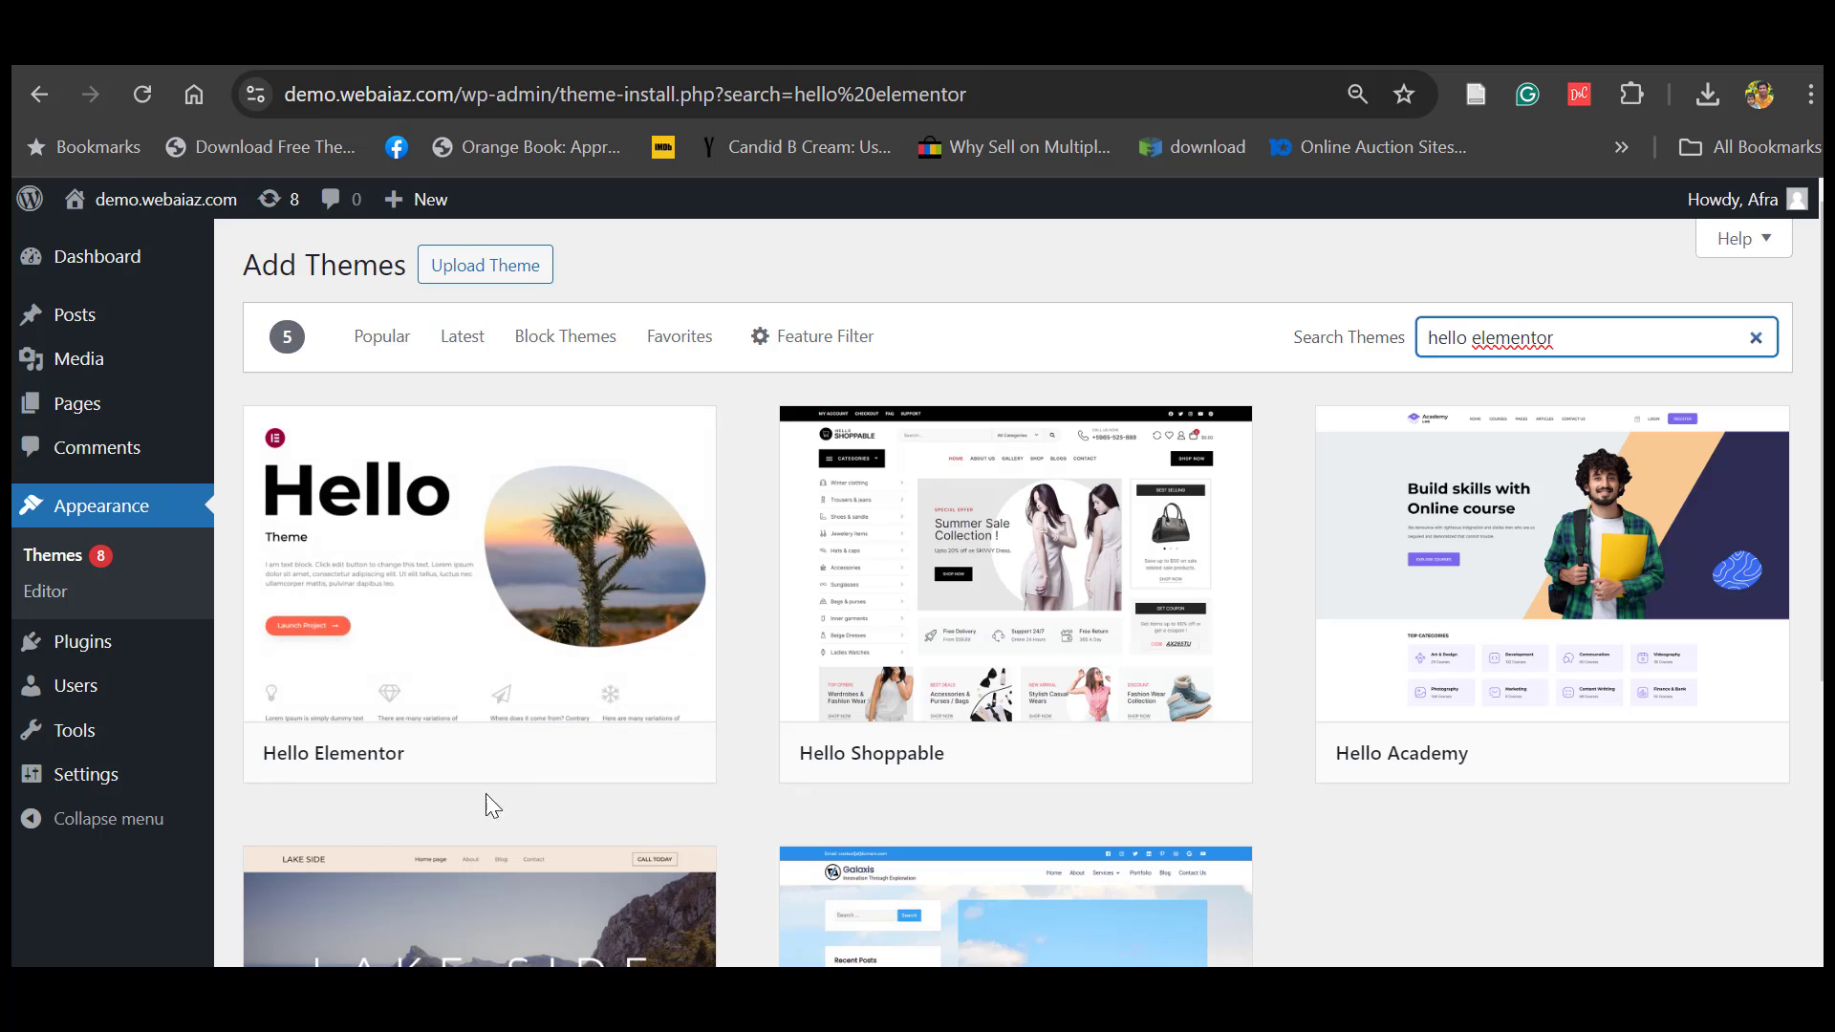
pyautogui.click(554, 755)
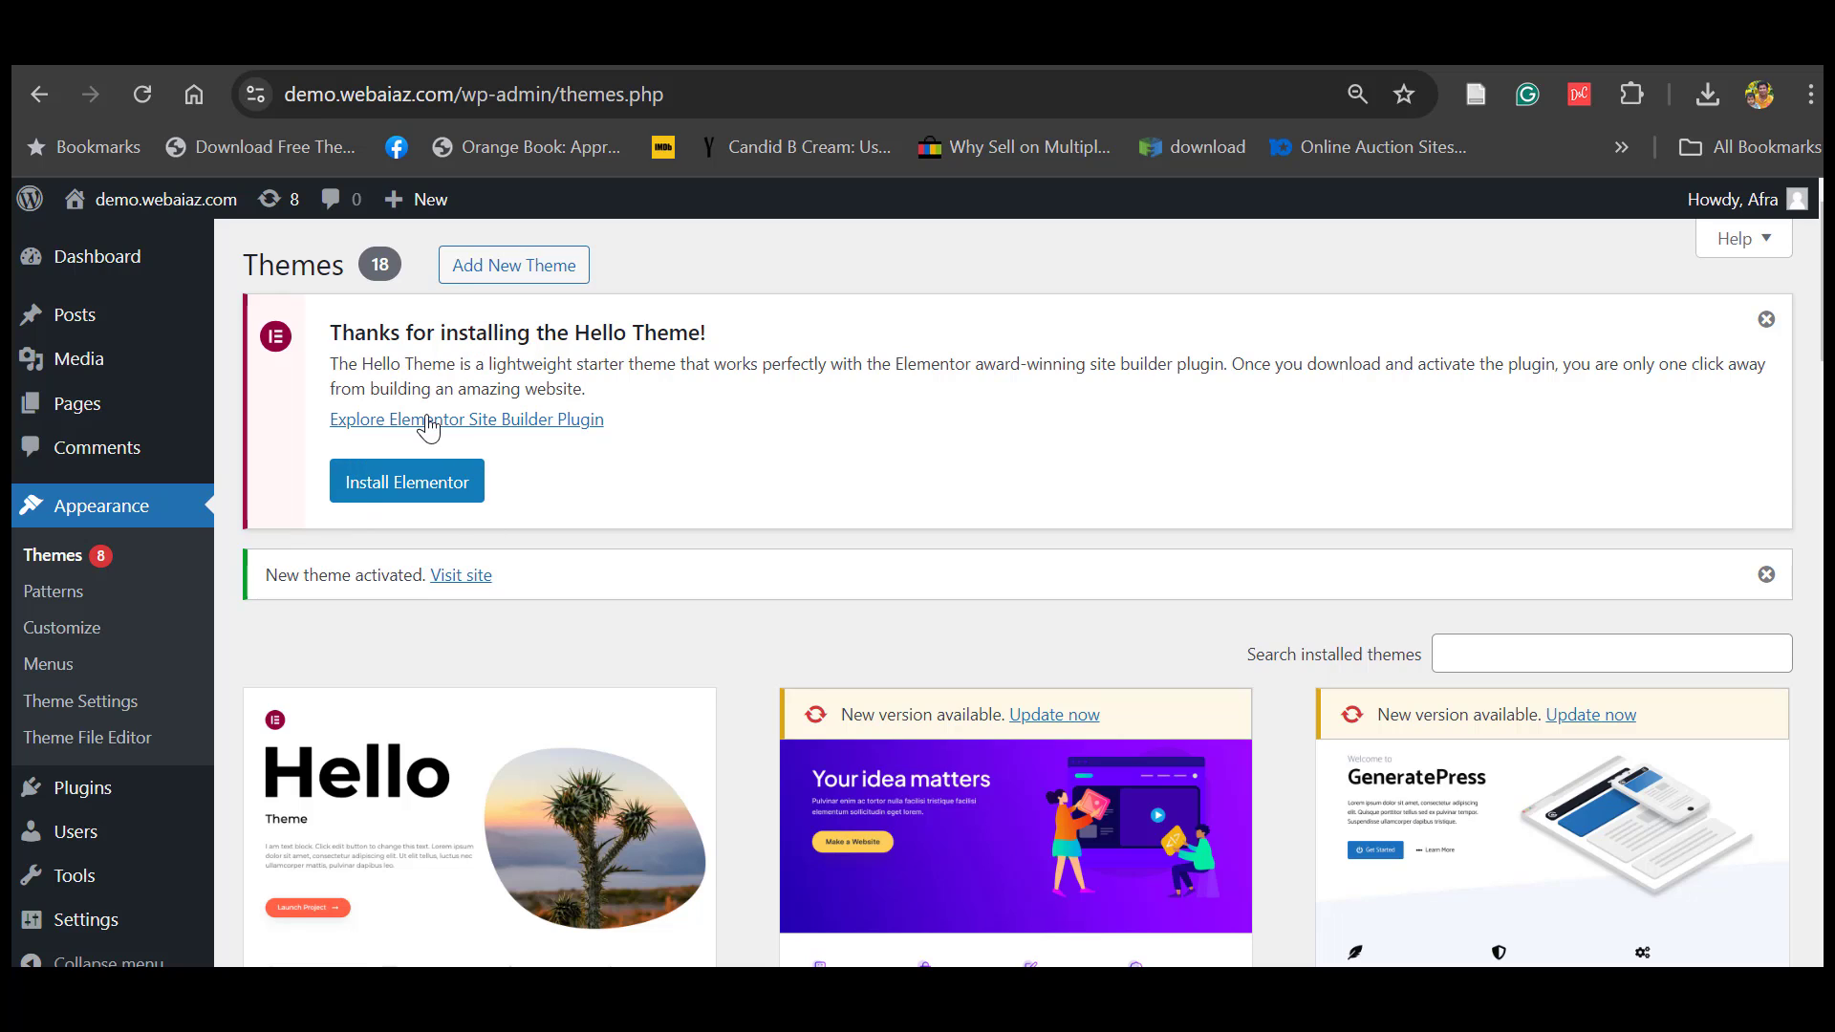
# - Install the Elementor plugin recommended by the Hello theme and exit its account onboarding
pyautogui.click(389, 490)
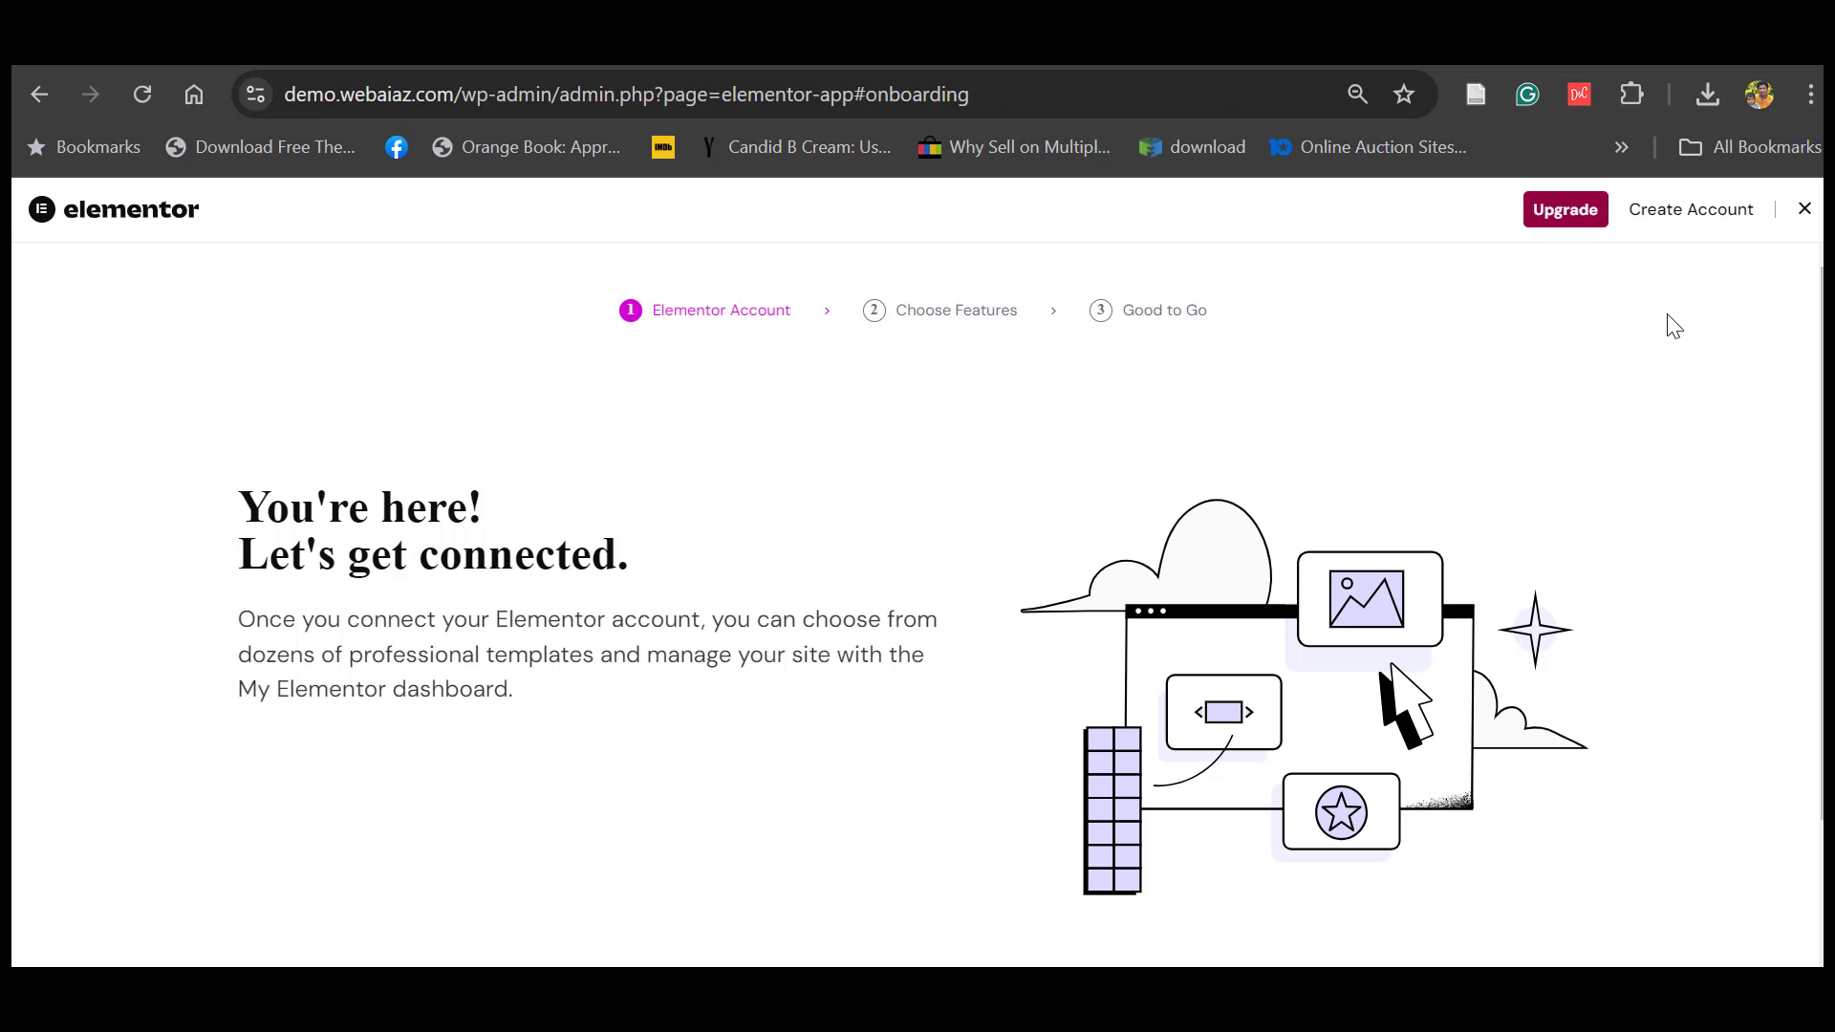
pyautogui.click(1805, 211)
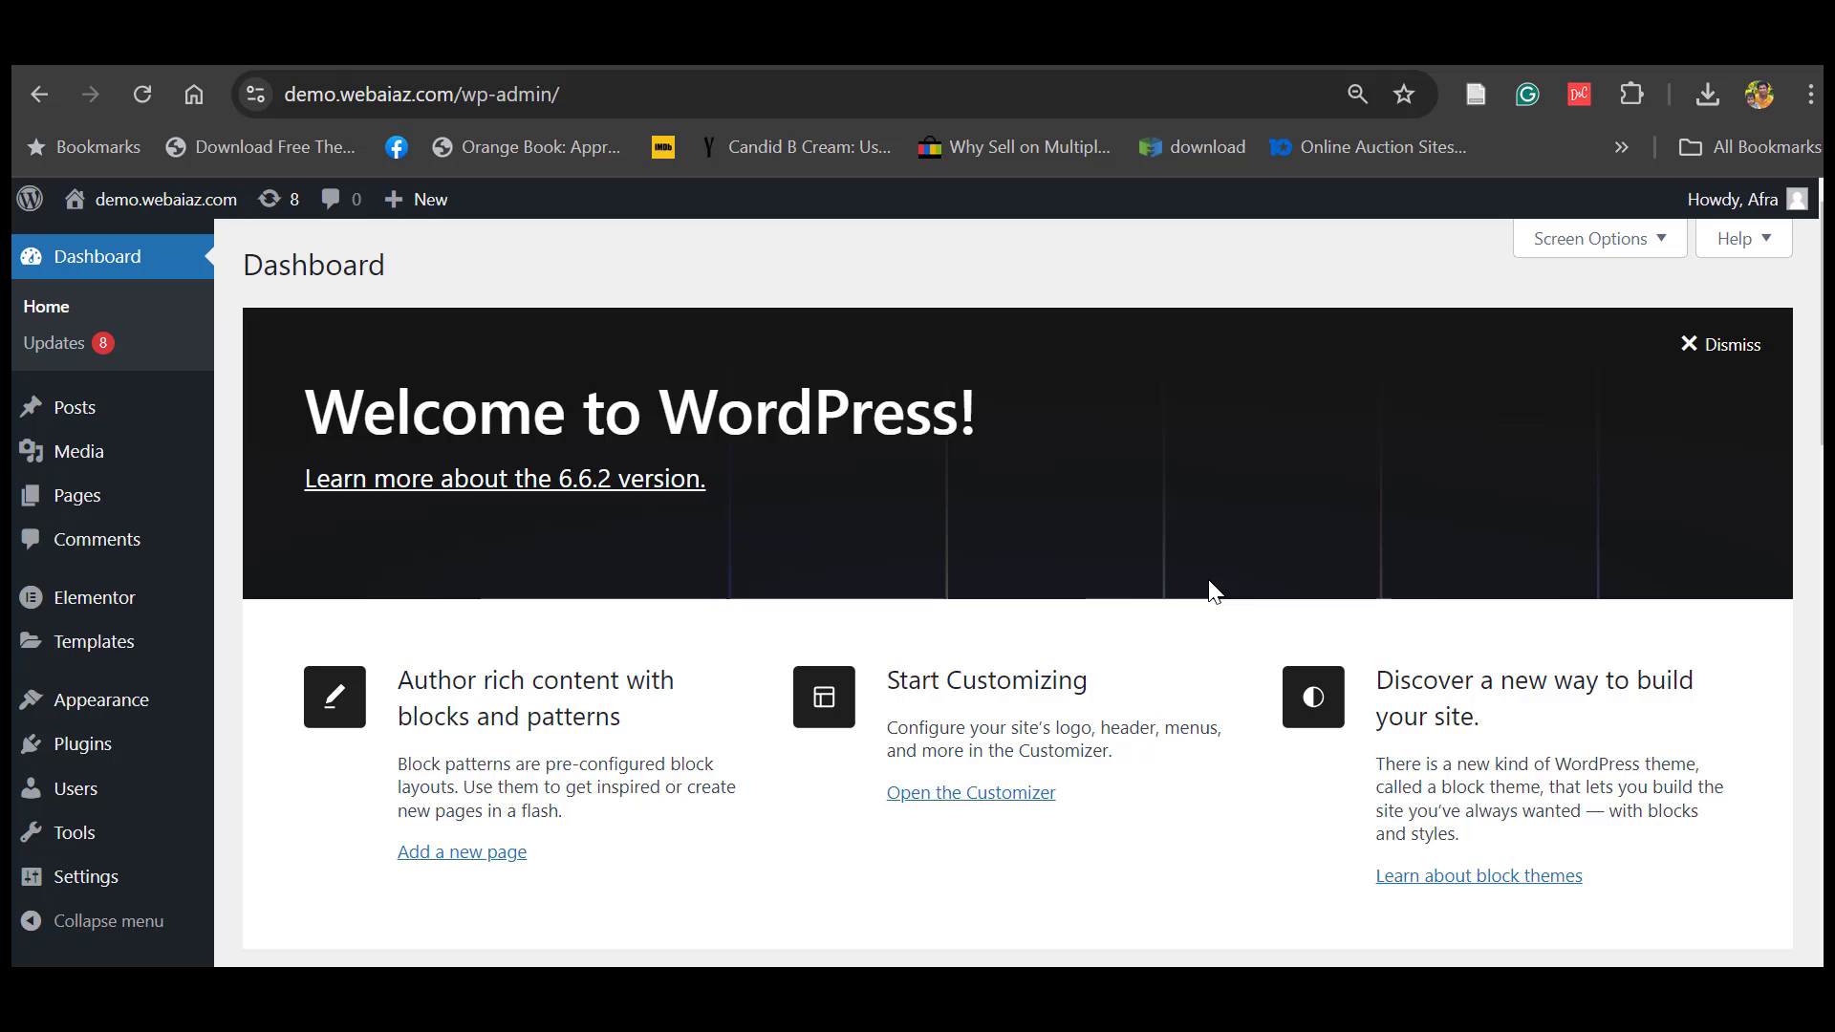
# - Search the plugin directory for "envato elements" and install and activate Envato Elements – Photos & Elementor Templates
pyautogui.moveTo(63, 749)
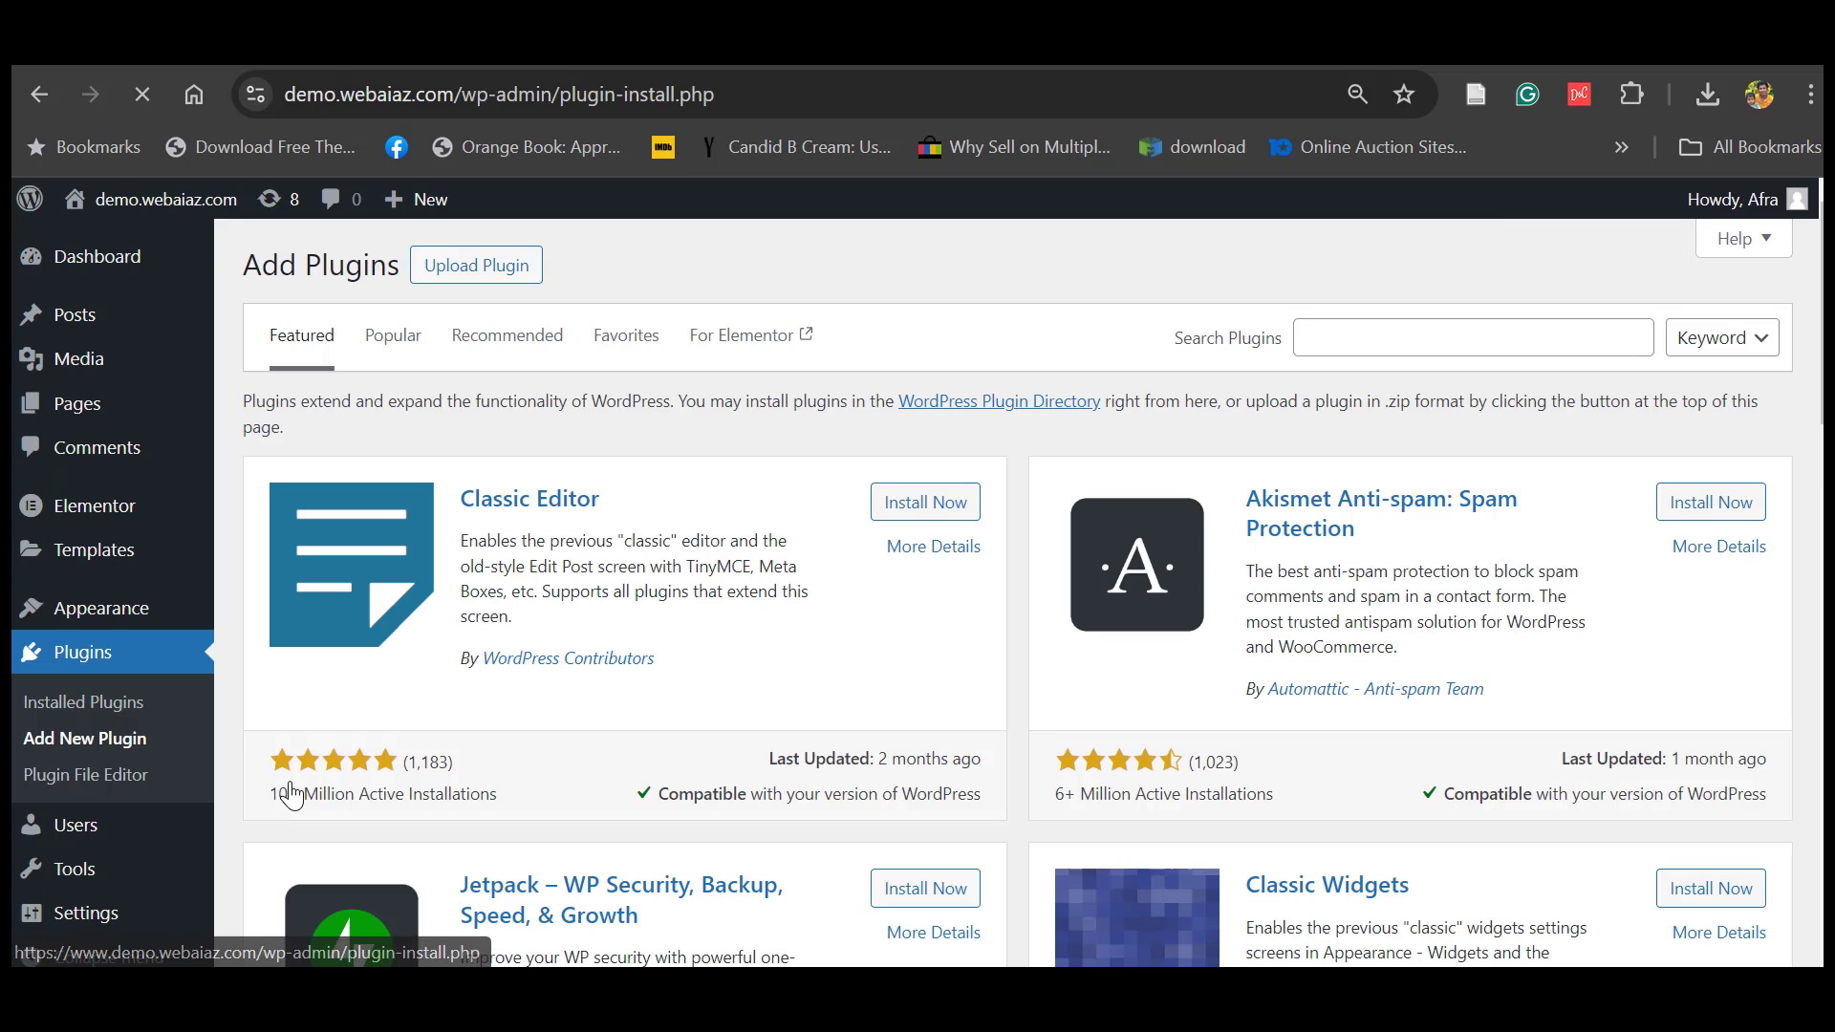
pyautogui.click(1341, 325)
pyautogui.write('envato elements')
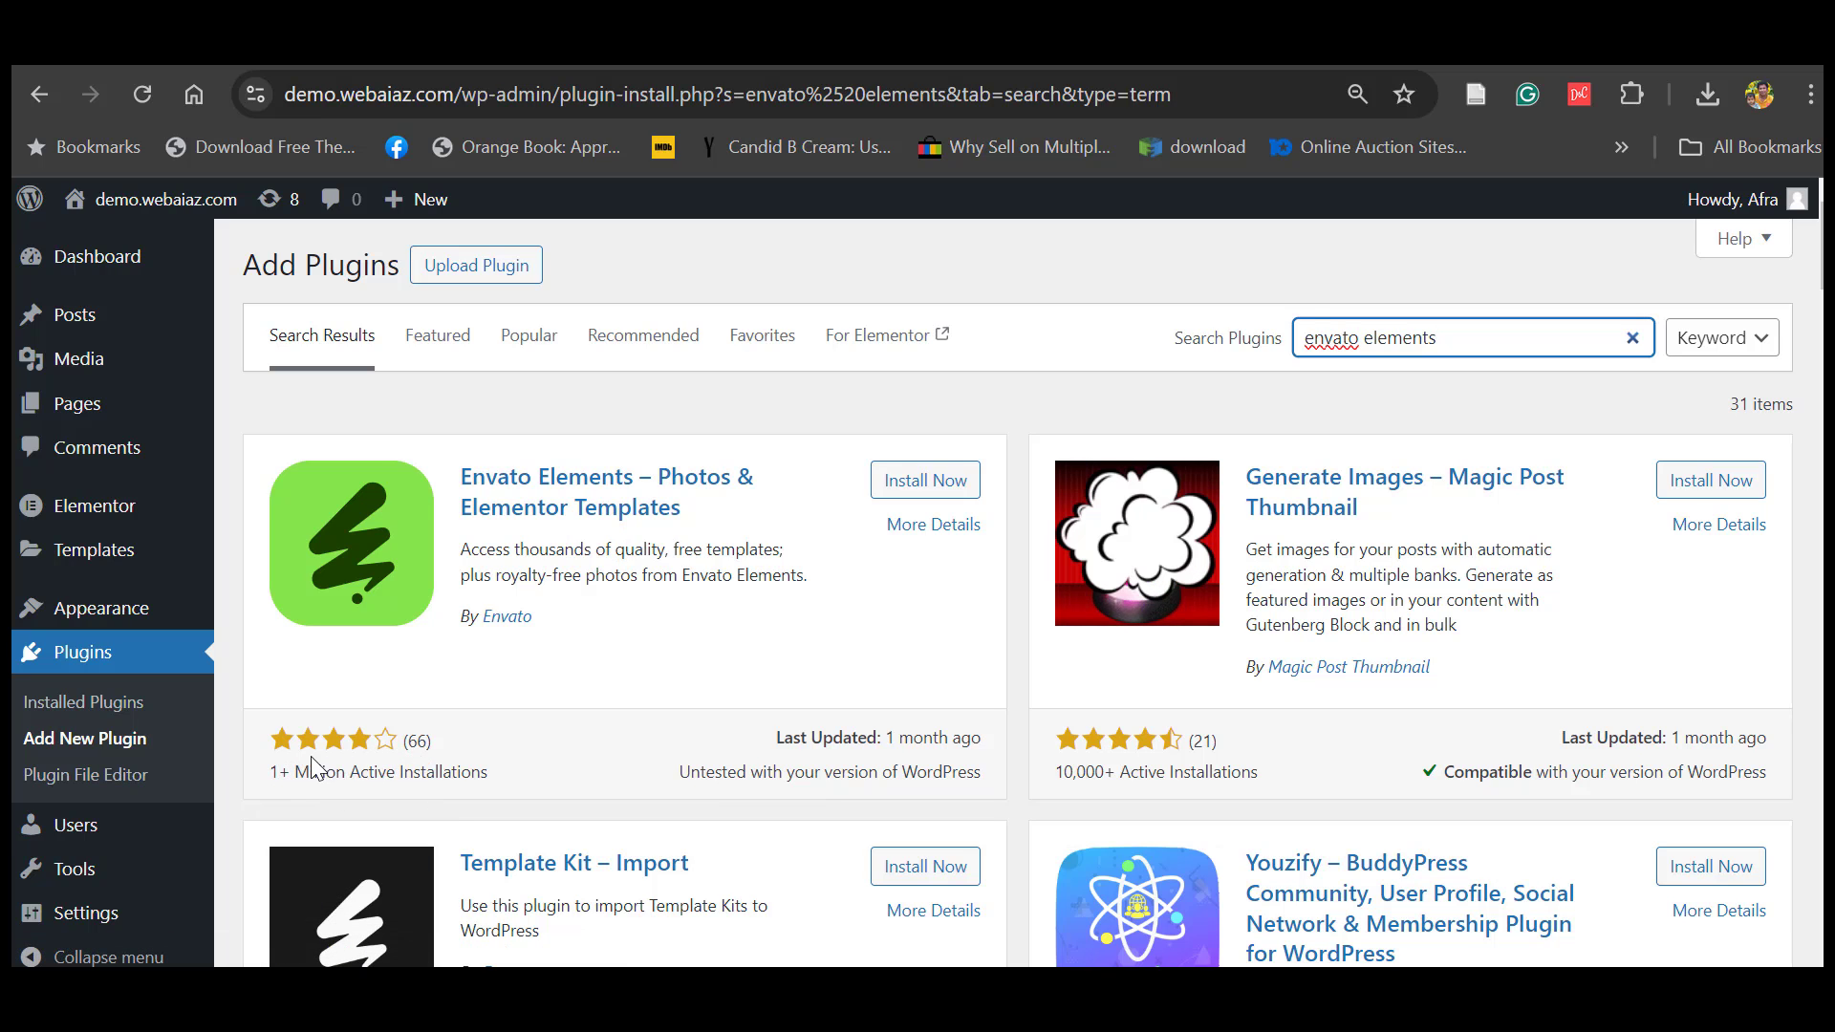
pyautogui.click(920, 489)
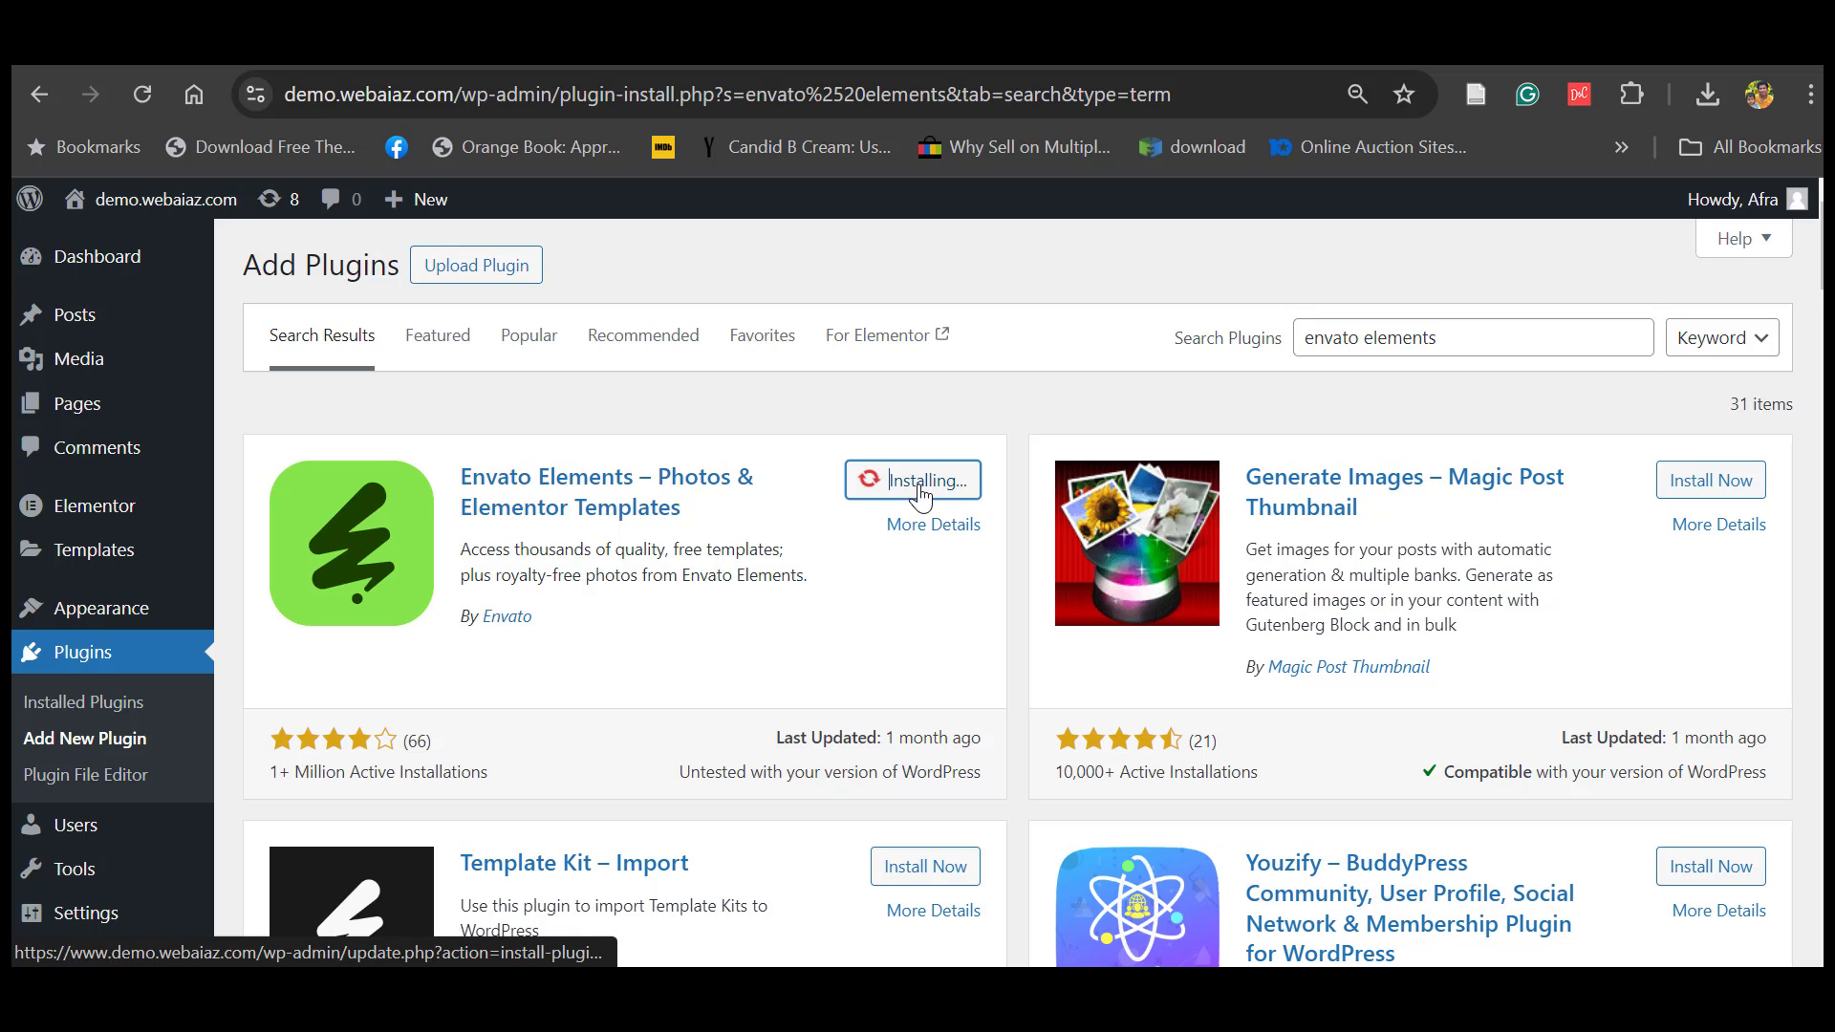
pyautogui.click(915, 482)
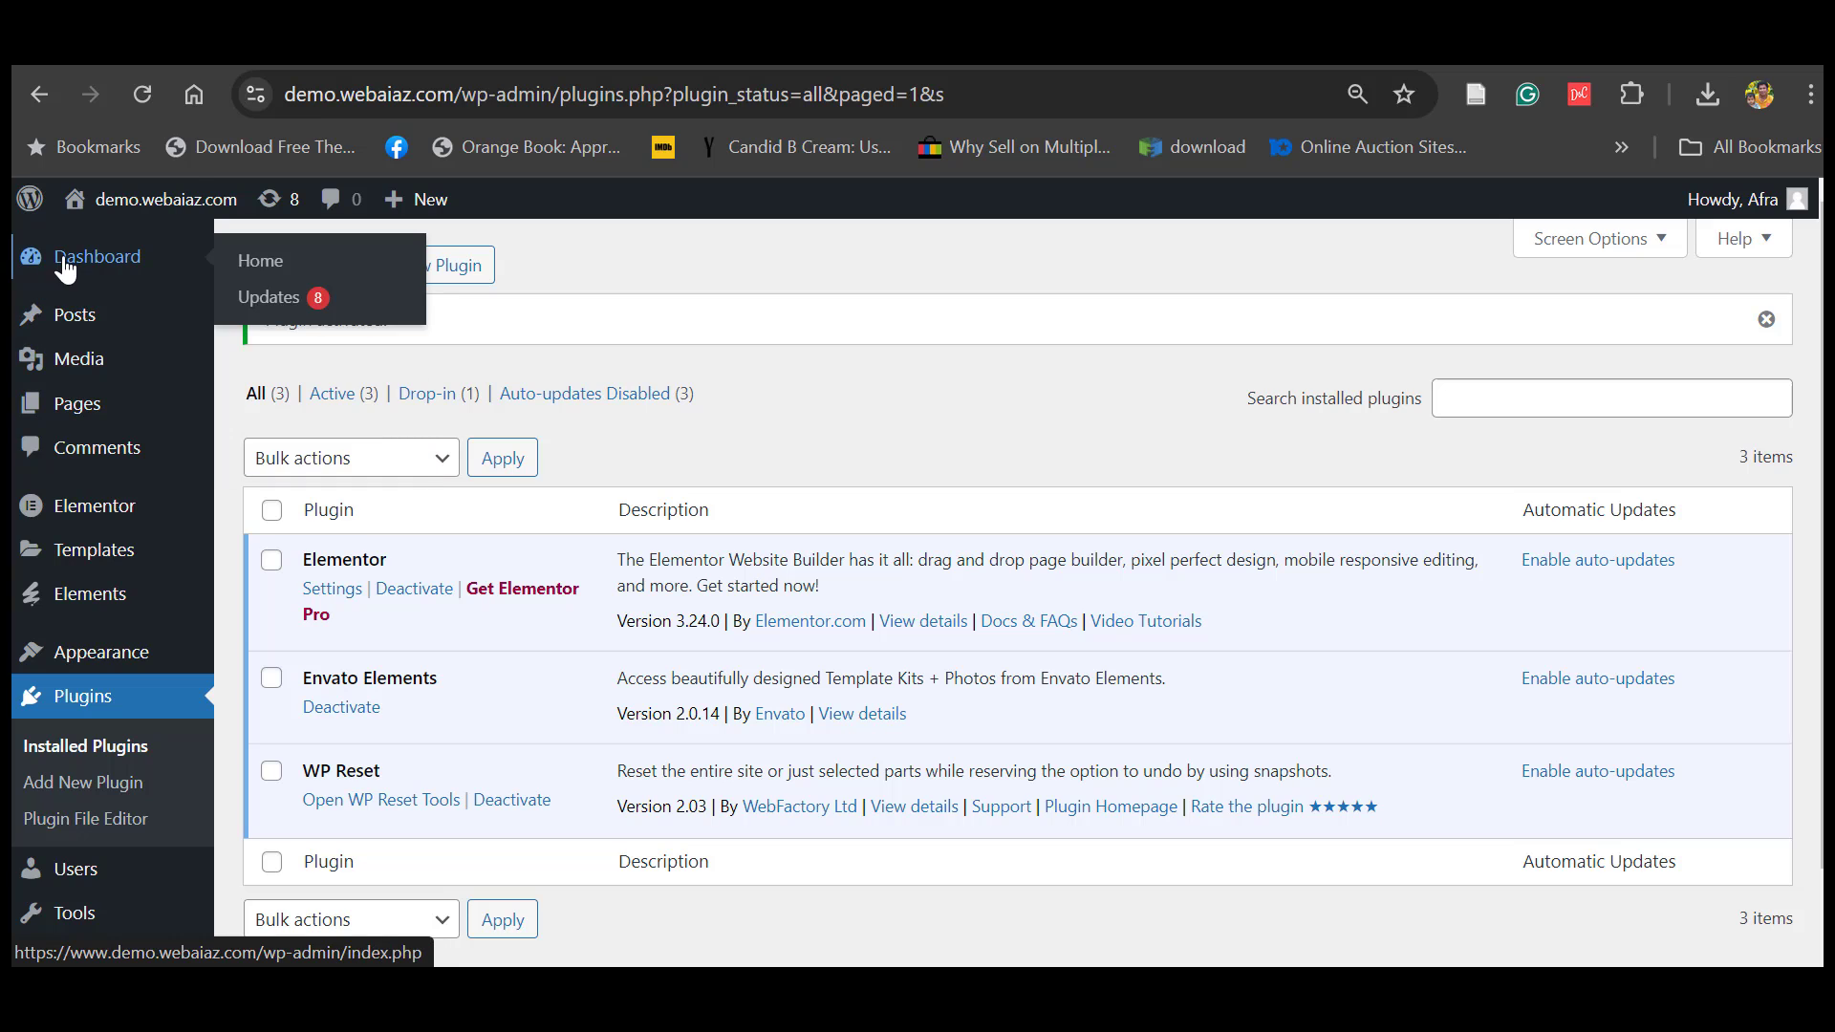
# - Open the free template kits in Elements and browse the full collection and the Education & Non-Profit category
pyautogui.moveTo(79, 602)
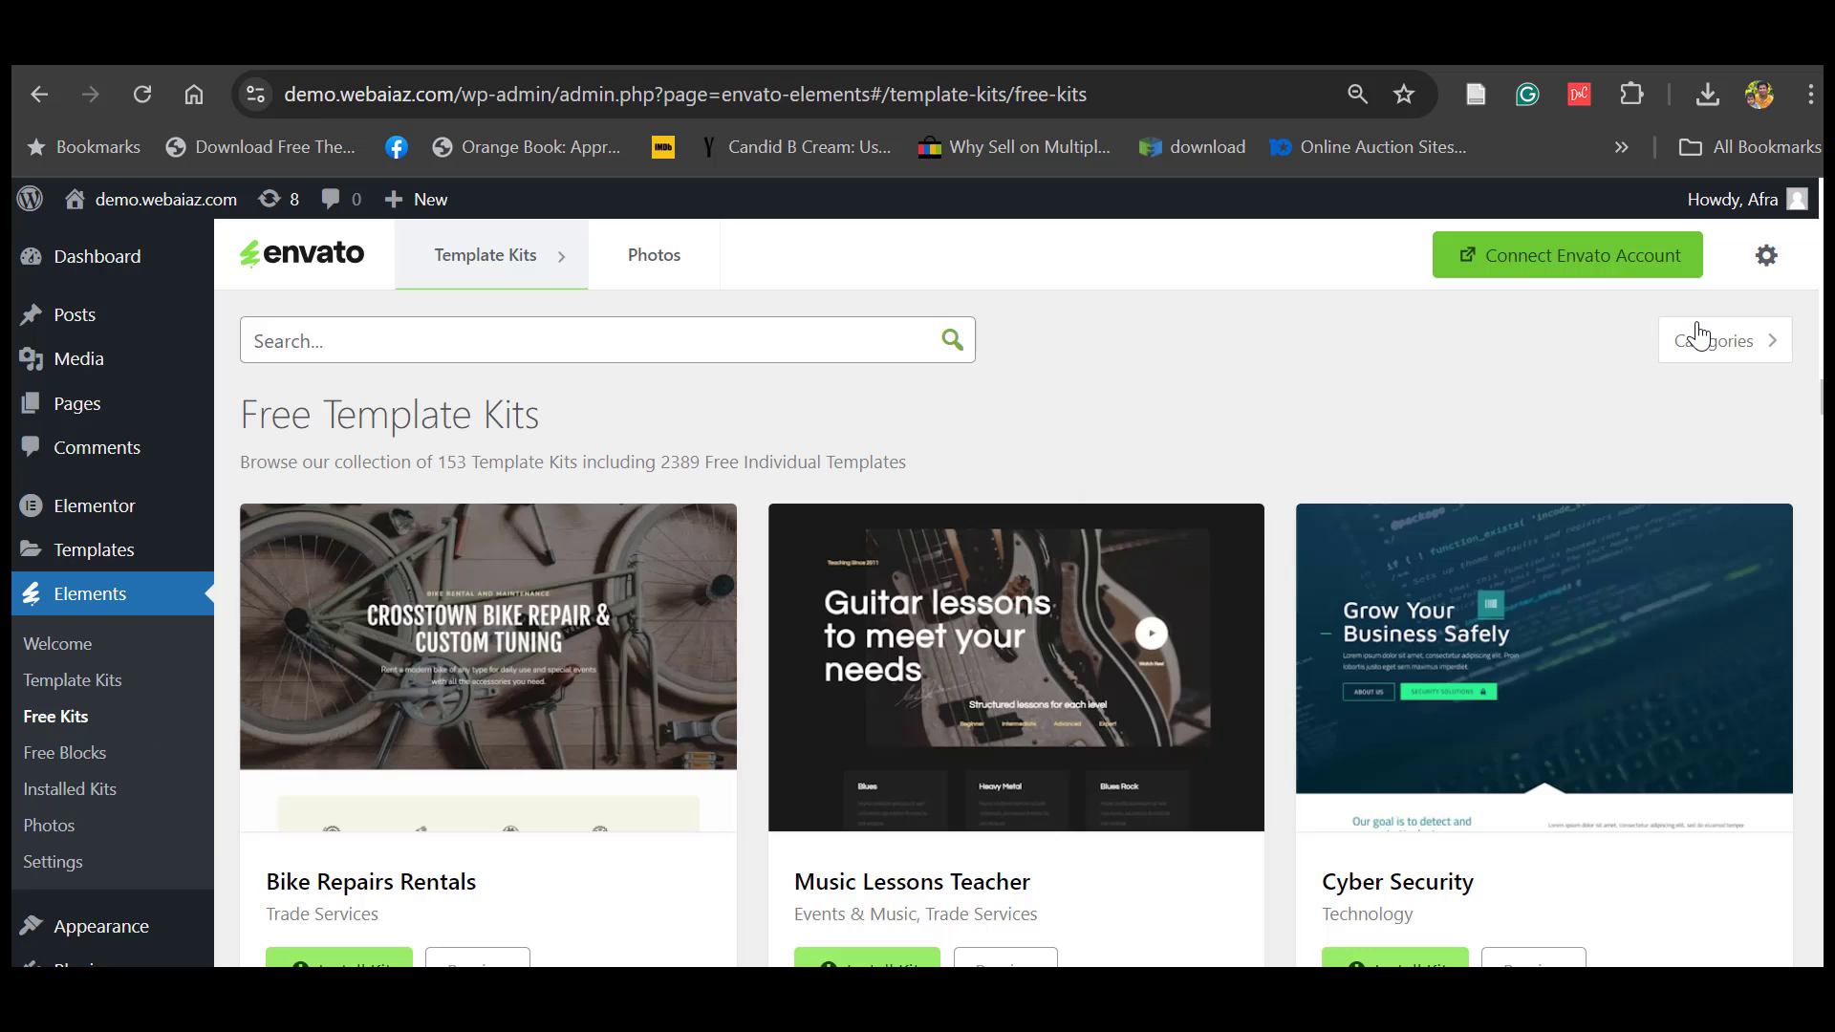
pyautogui.click(1765, 336)
pyautogui.click(1769, 340)
pyautogui.scroll(-1, 1013, 593)
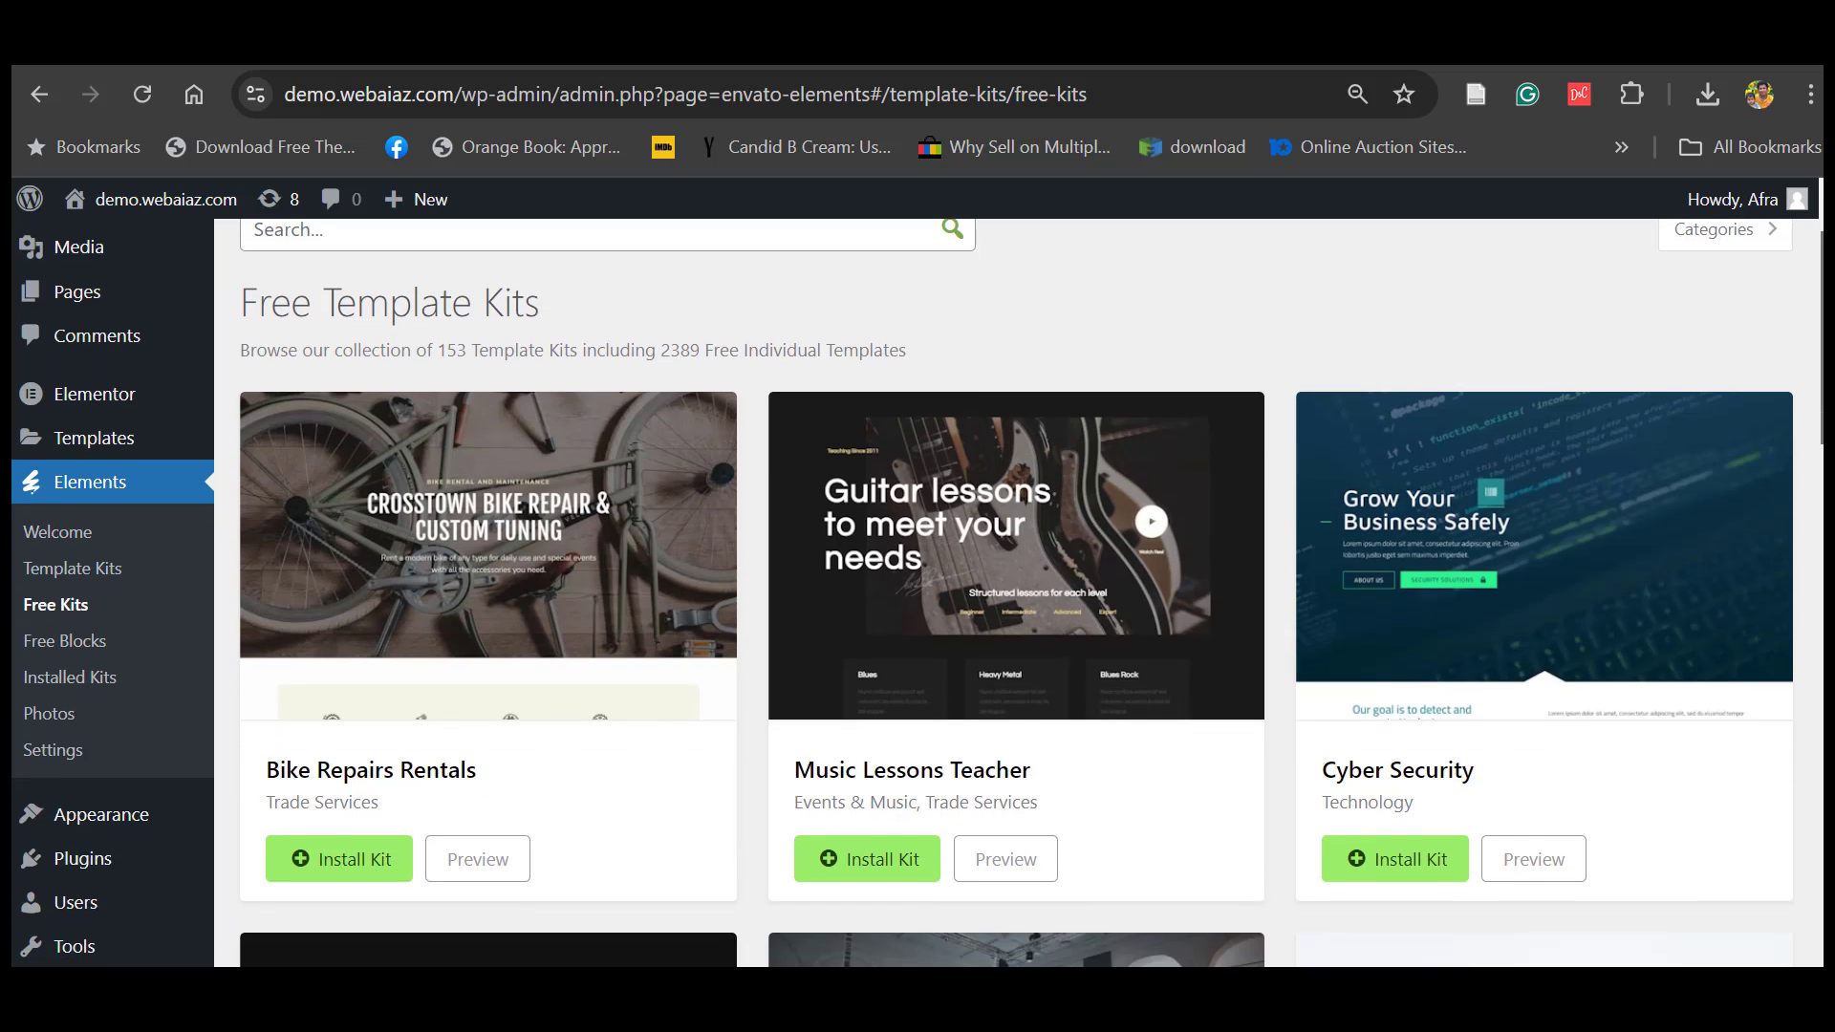
pyautogui.scroll(1, 1013, 592)
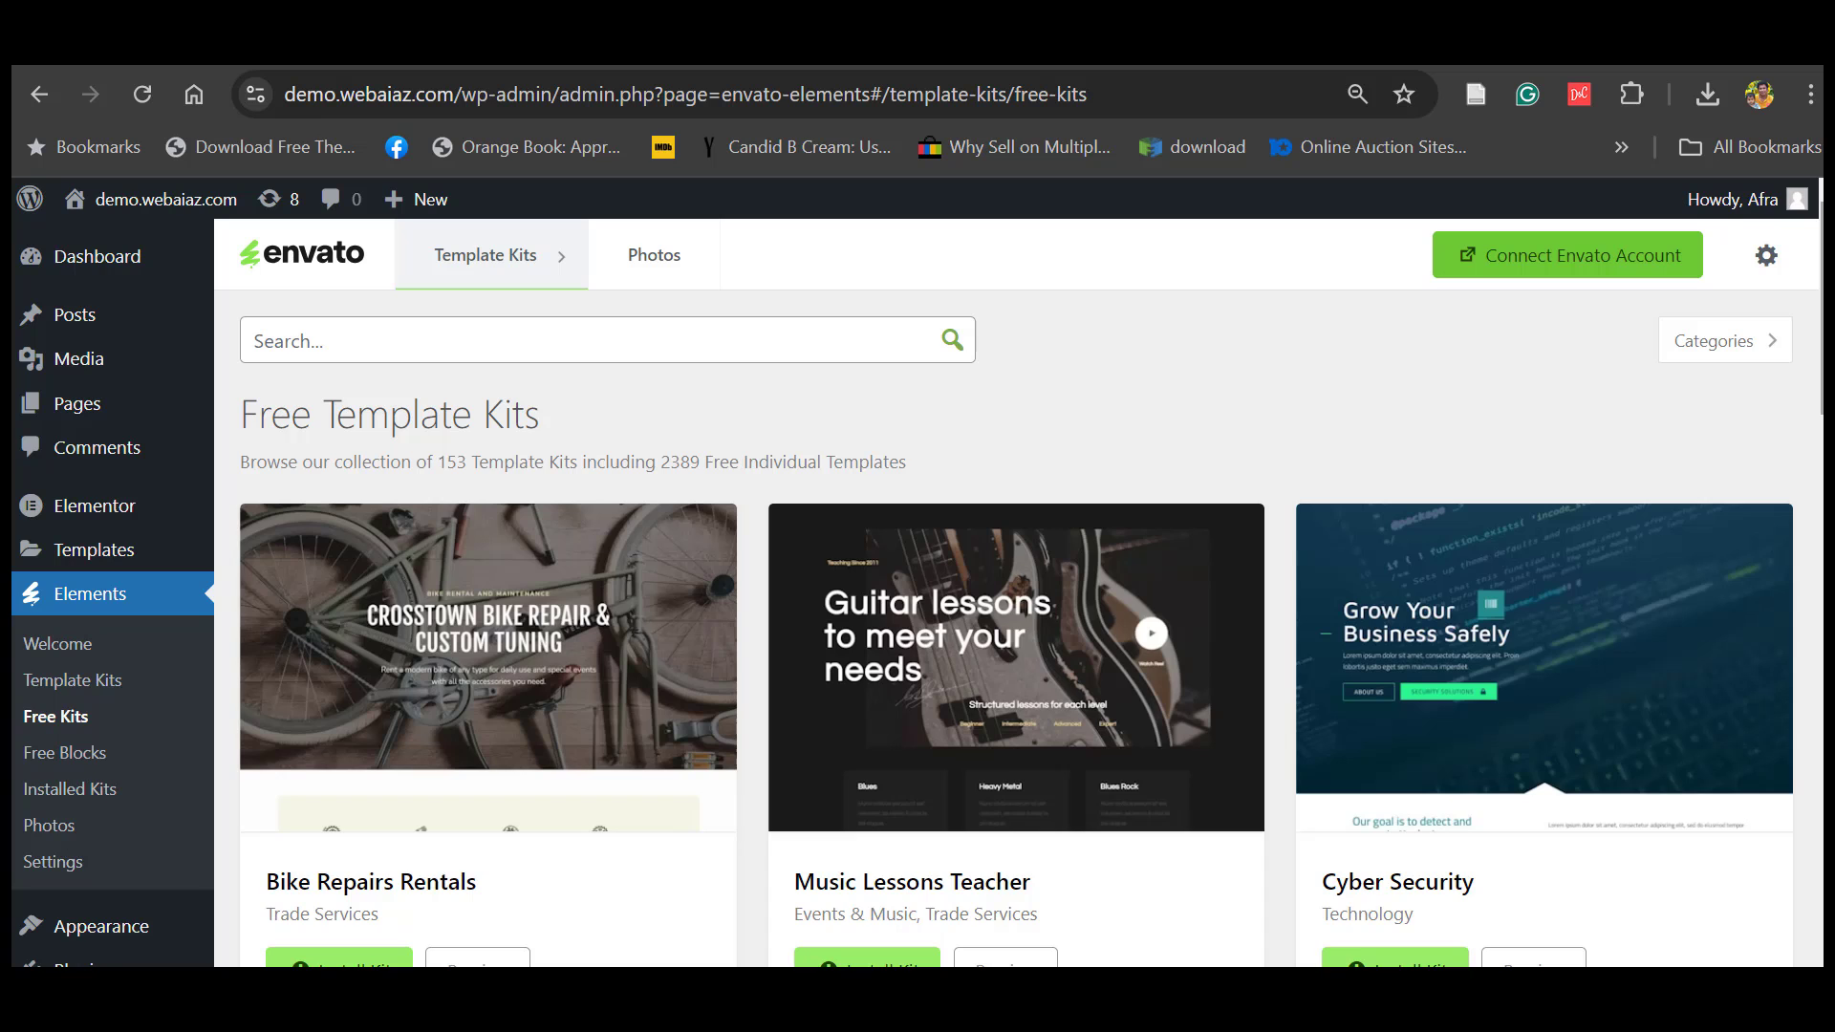
pyautogui.scroll(-10, 1013, 592)
pyautogui.scroll(10, 1013, 593)
pyautogui.click(1663, 349)
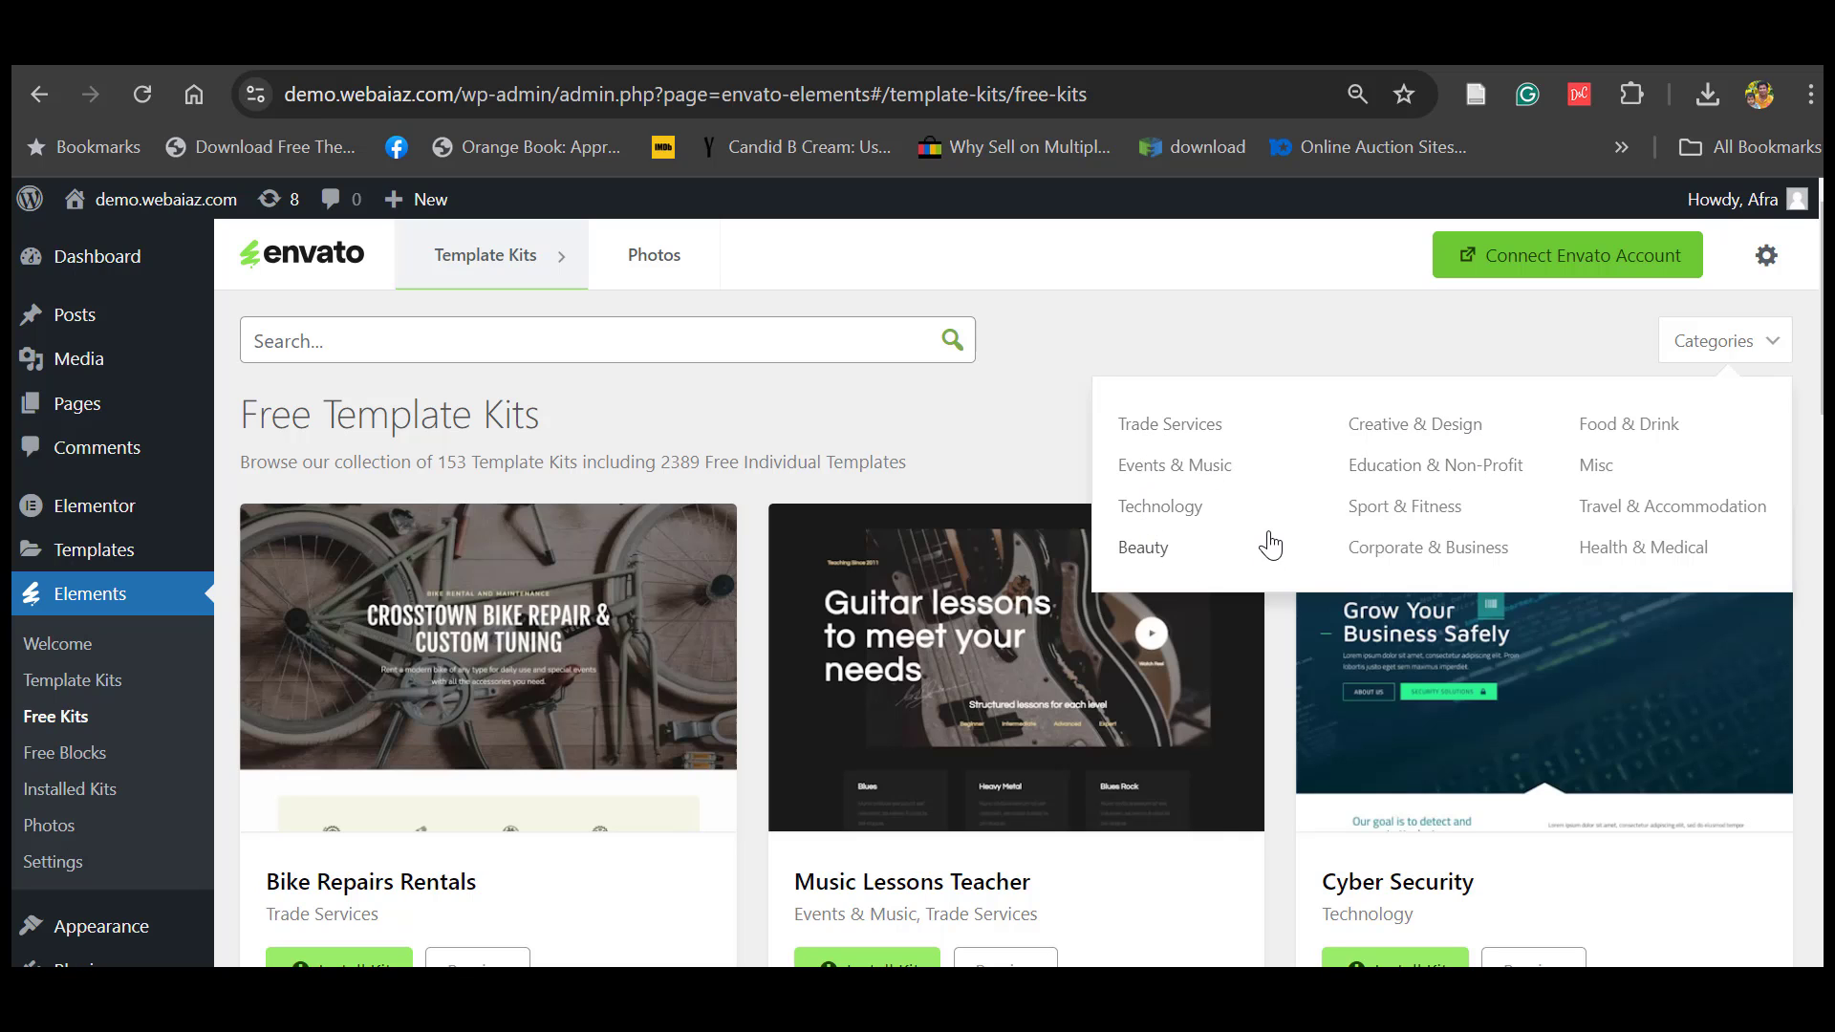
pyautogui.click(1385, 464)
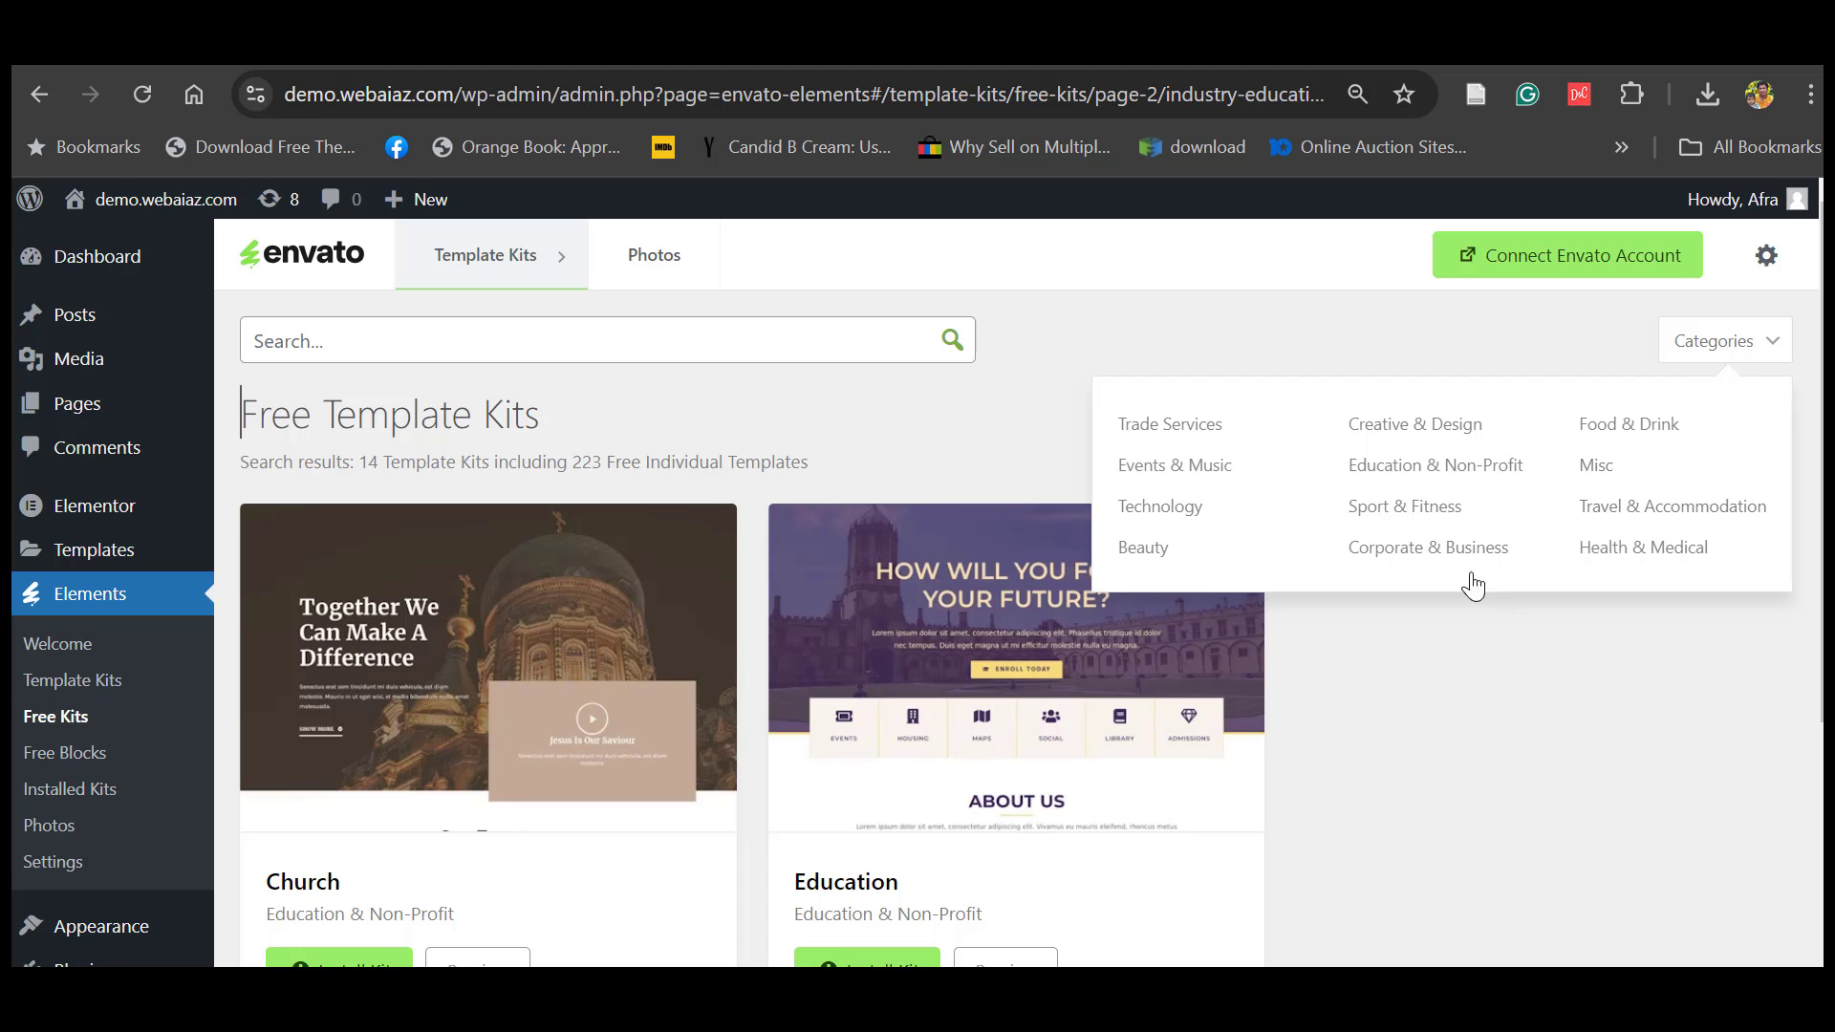
# - Filter the free kits by Corporate & Business and install the Law Firm kit from the second results page
pyautogui.click(1439, 548)
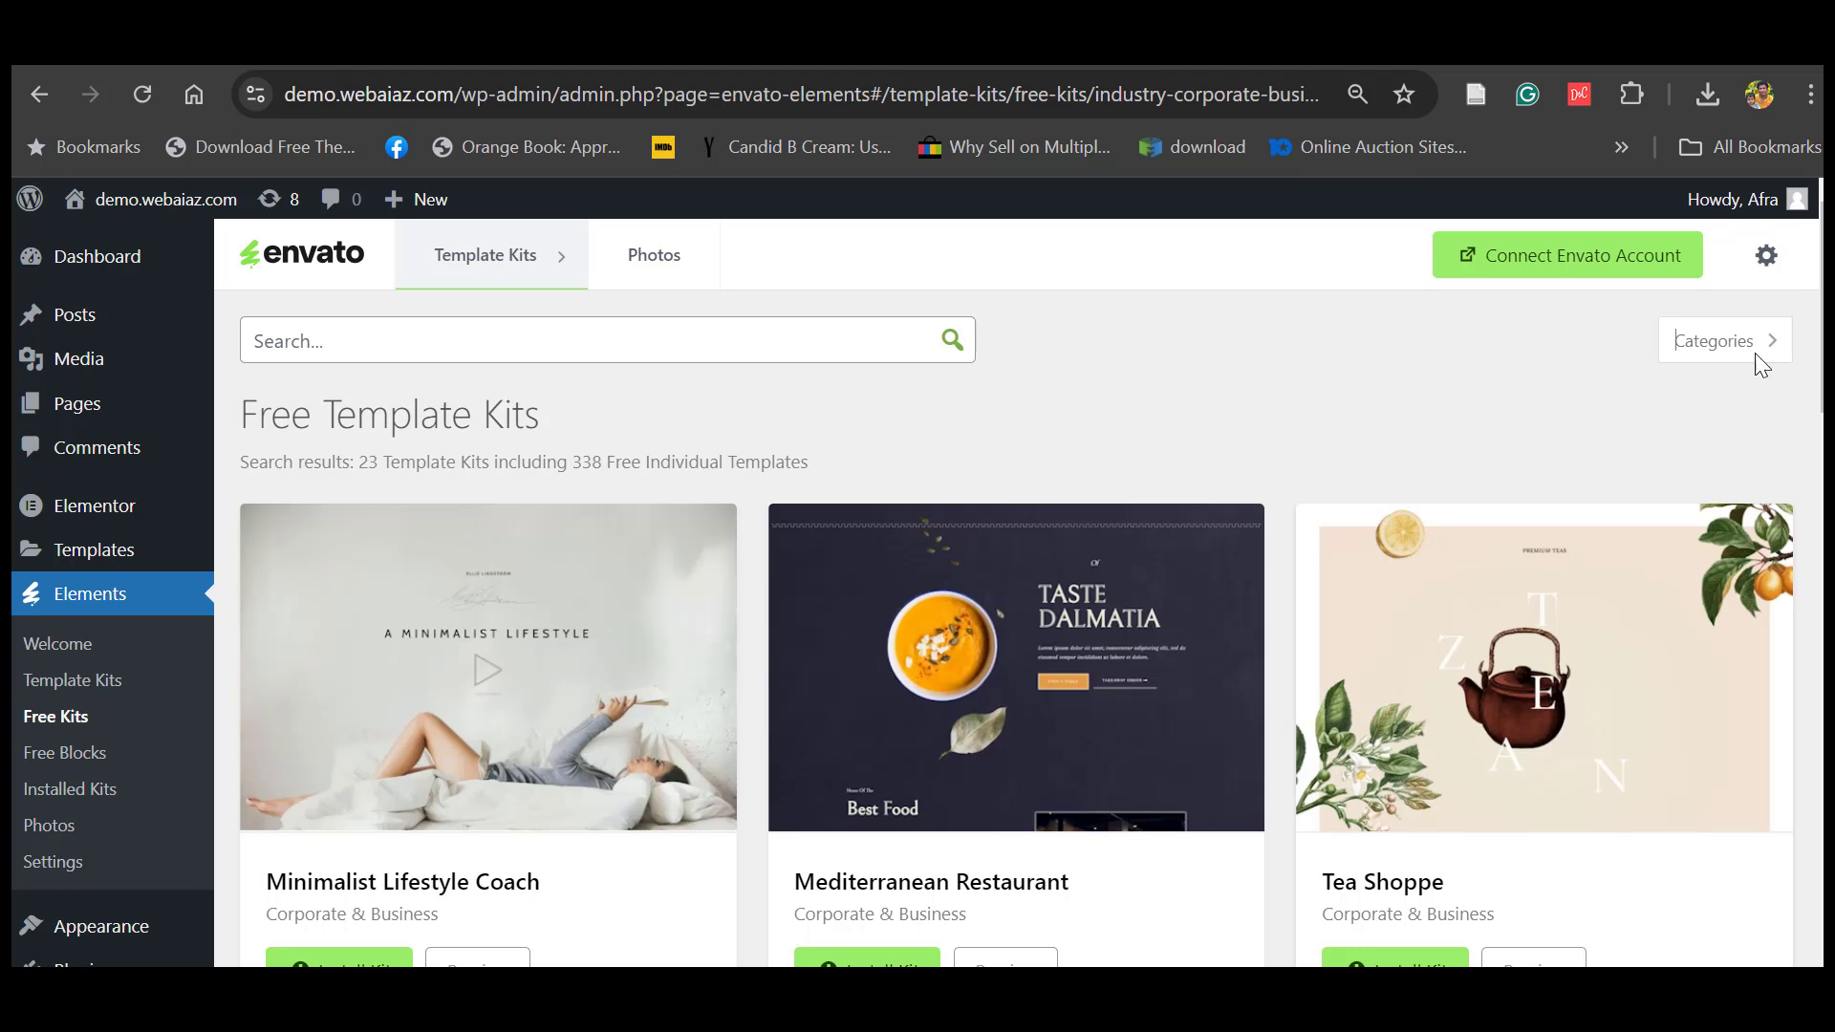
pyautogui.scroll(-6, 1416, 491)
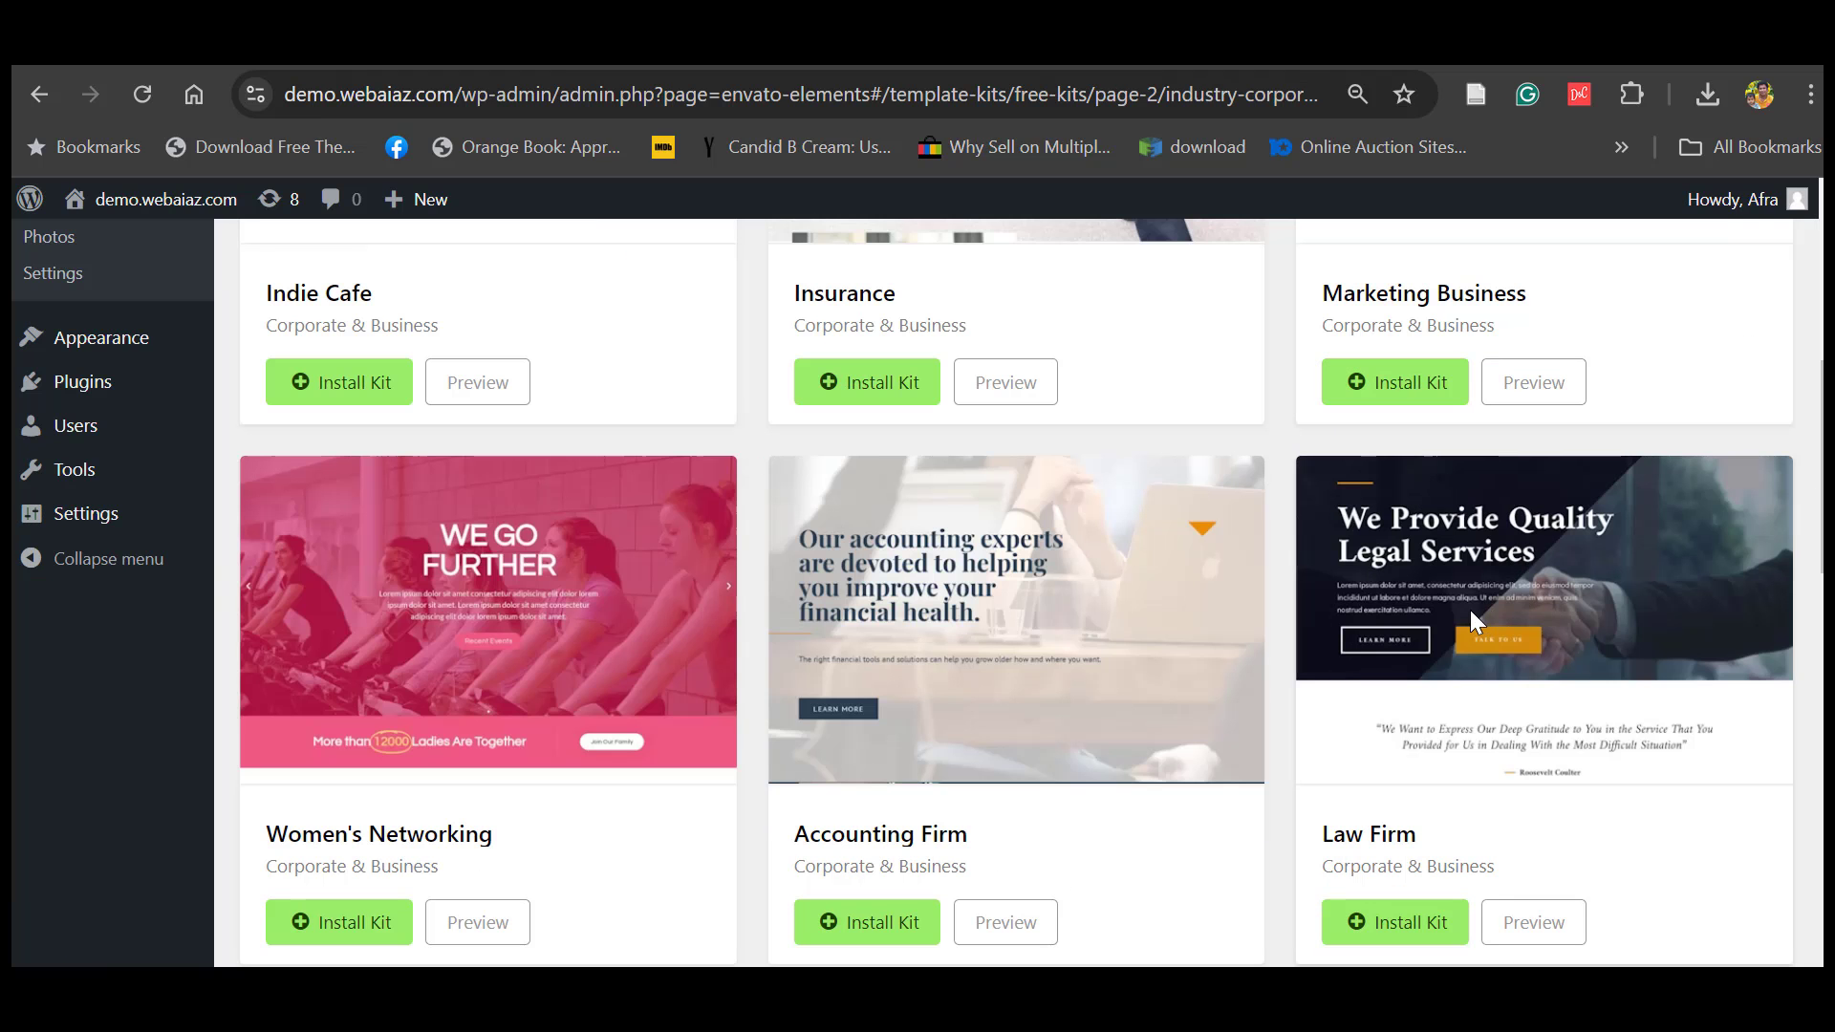
pyautogui.scroll(-1, 1643, 509)
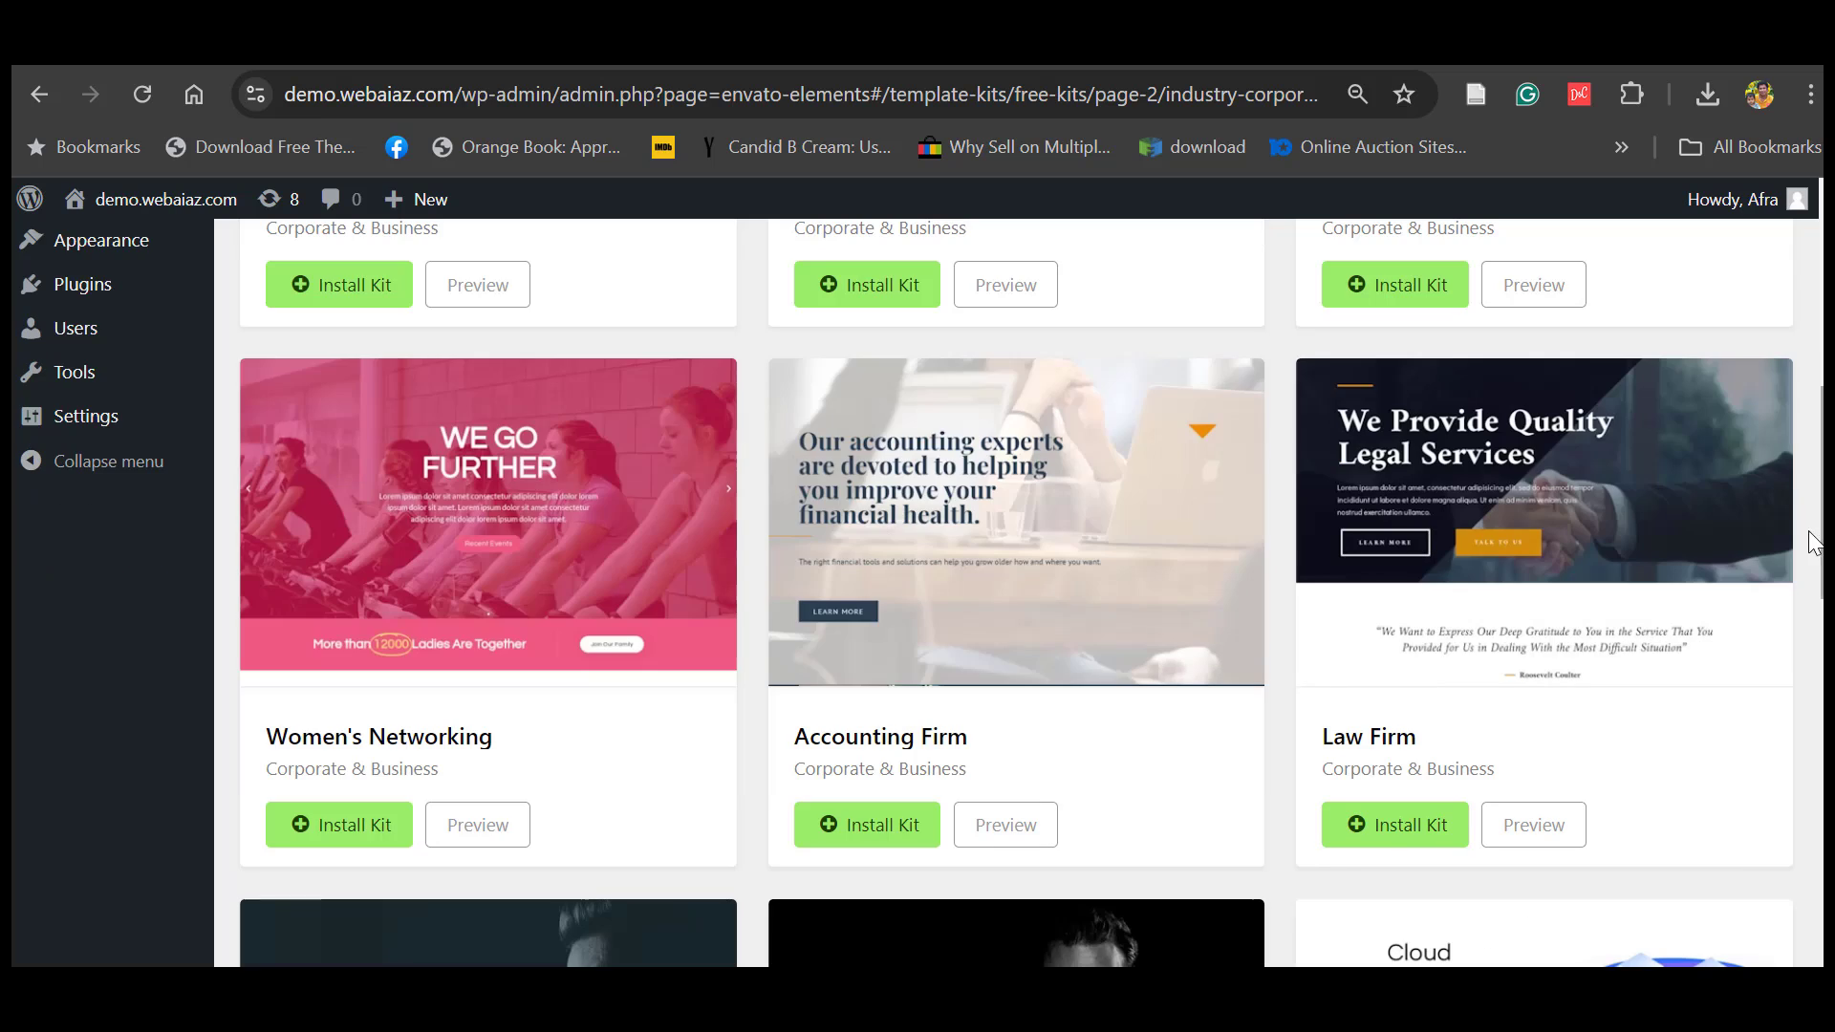
pyautogui.click(1364, 837)
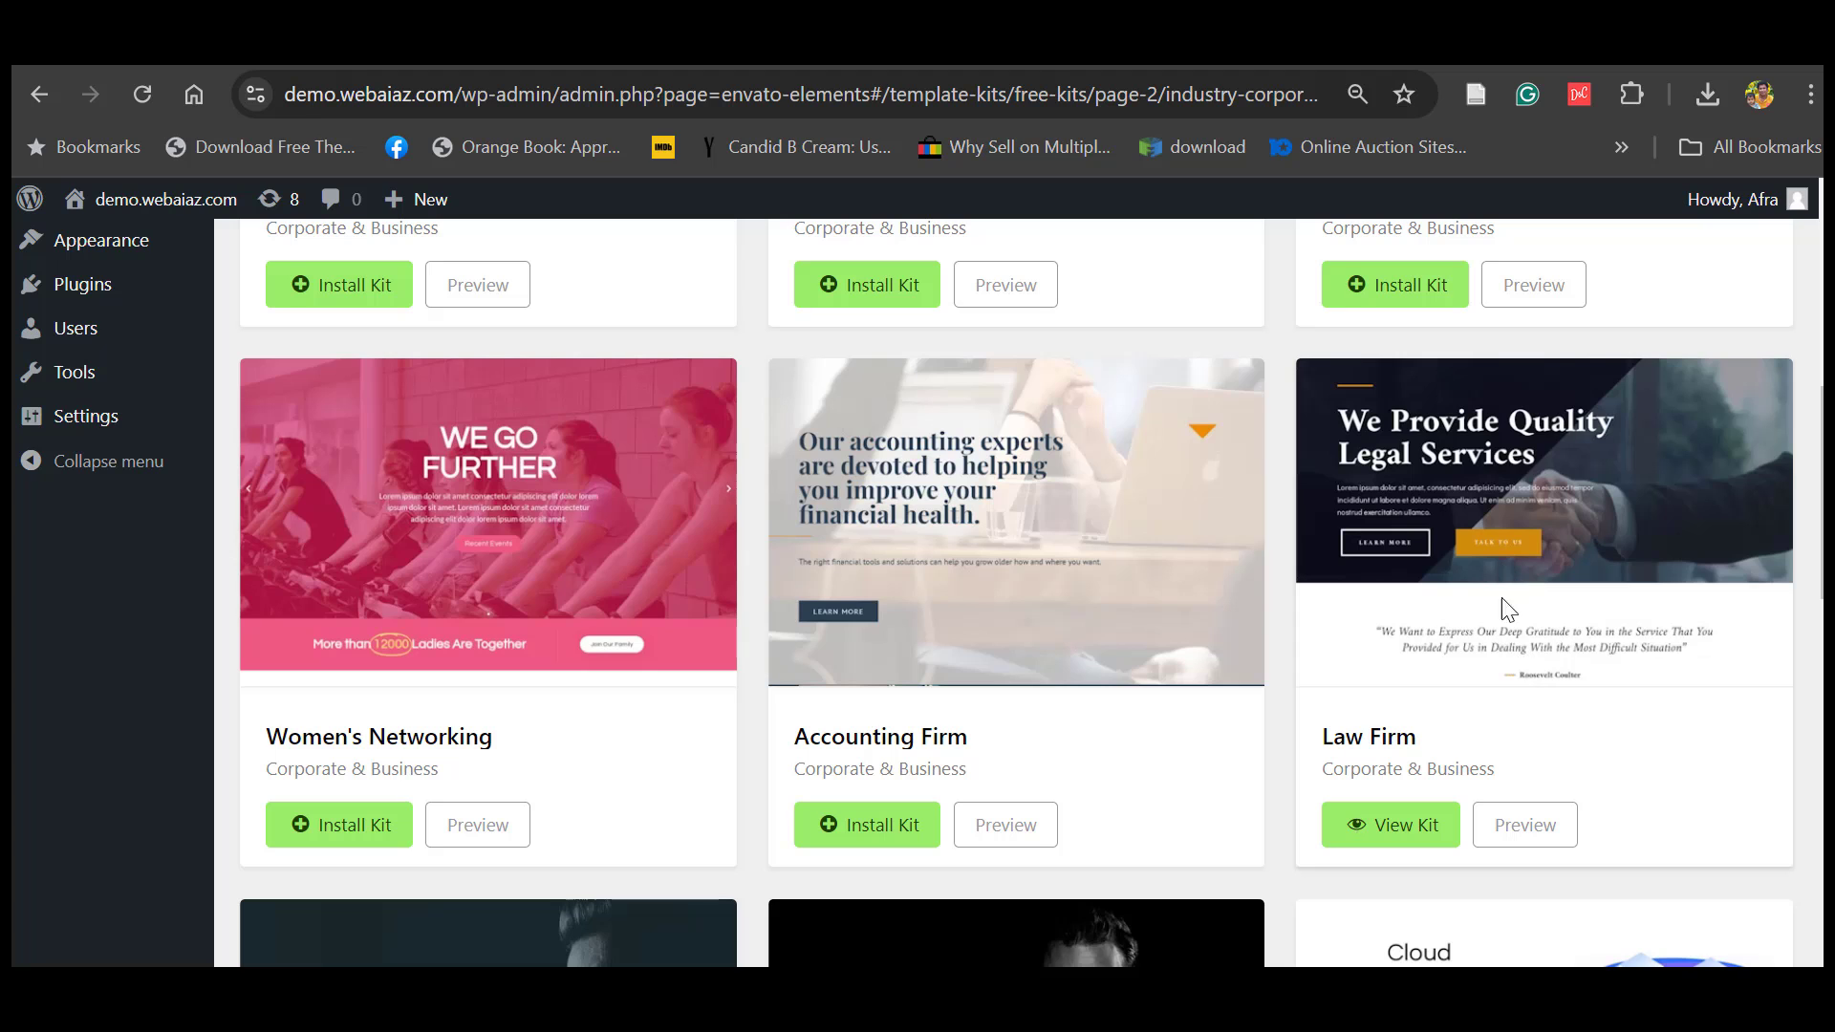
# - Preview the Law Firm kit, examine its page designs from the home pages to the popup, and return to the kit list
pyautogui.click(1523, 822)
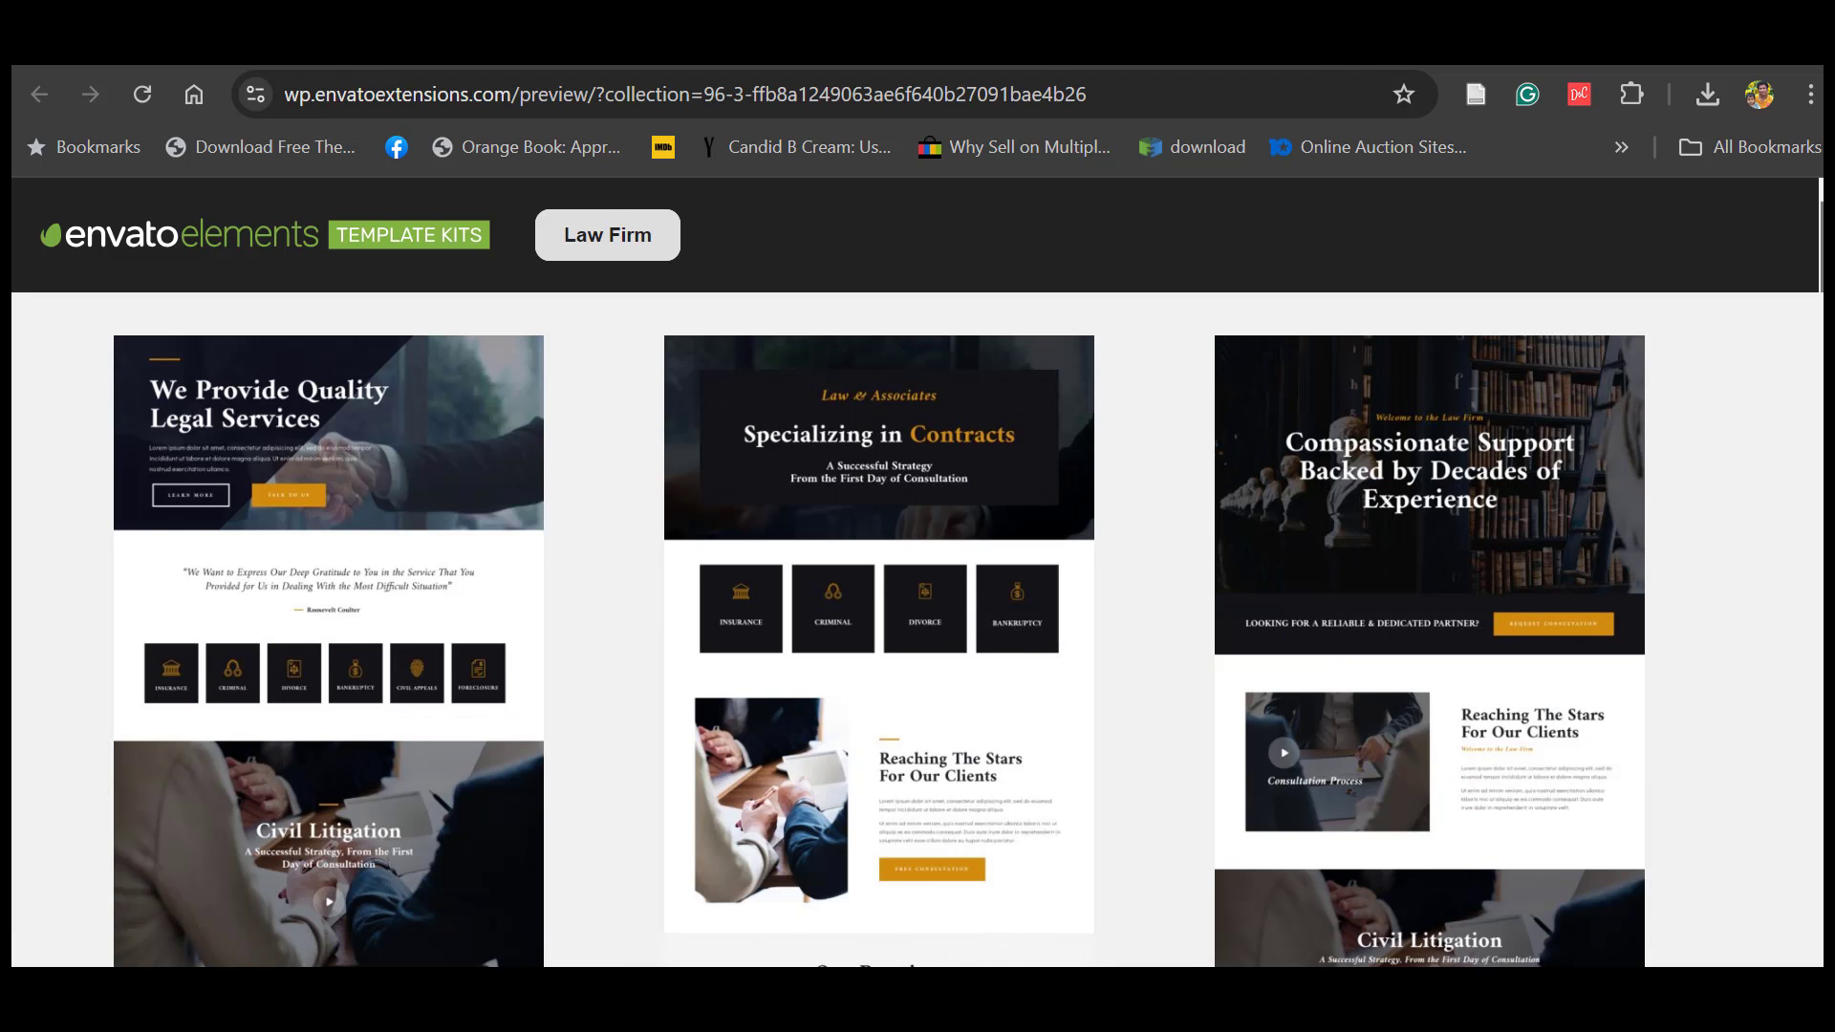
pyautogui.scroll(-1, 917, 585)
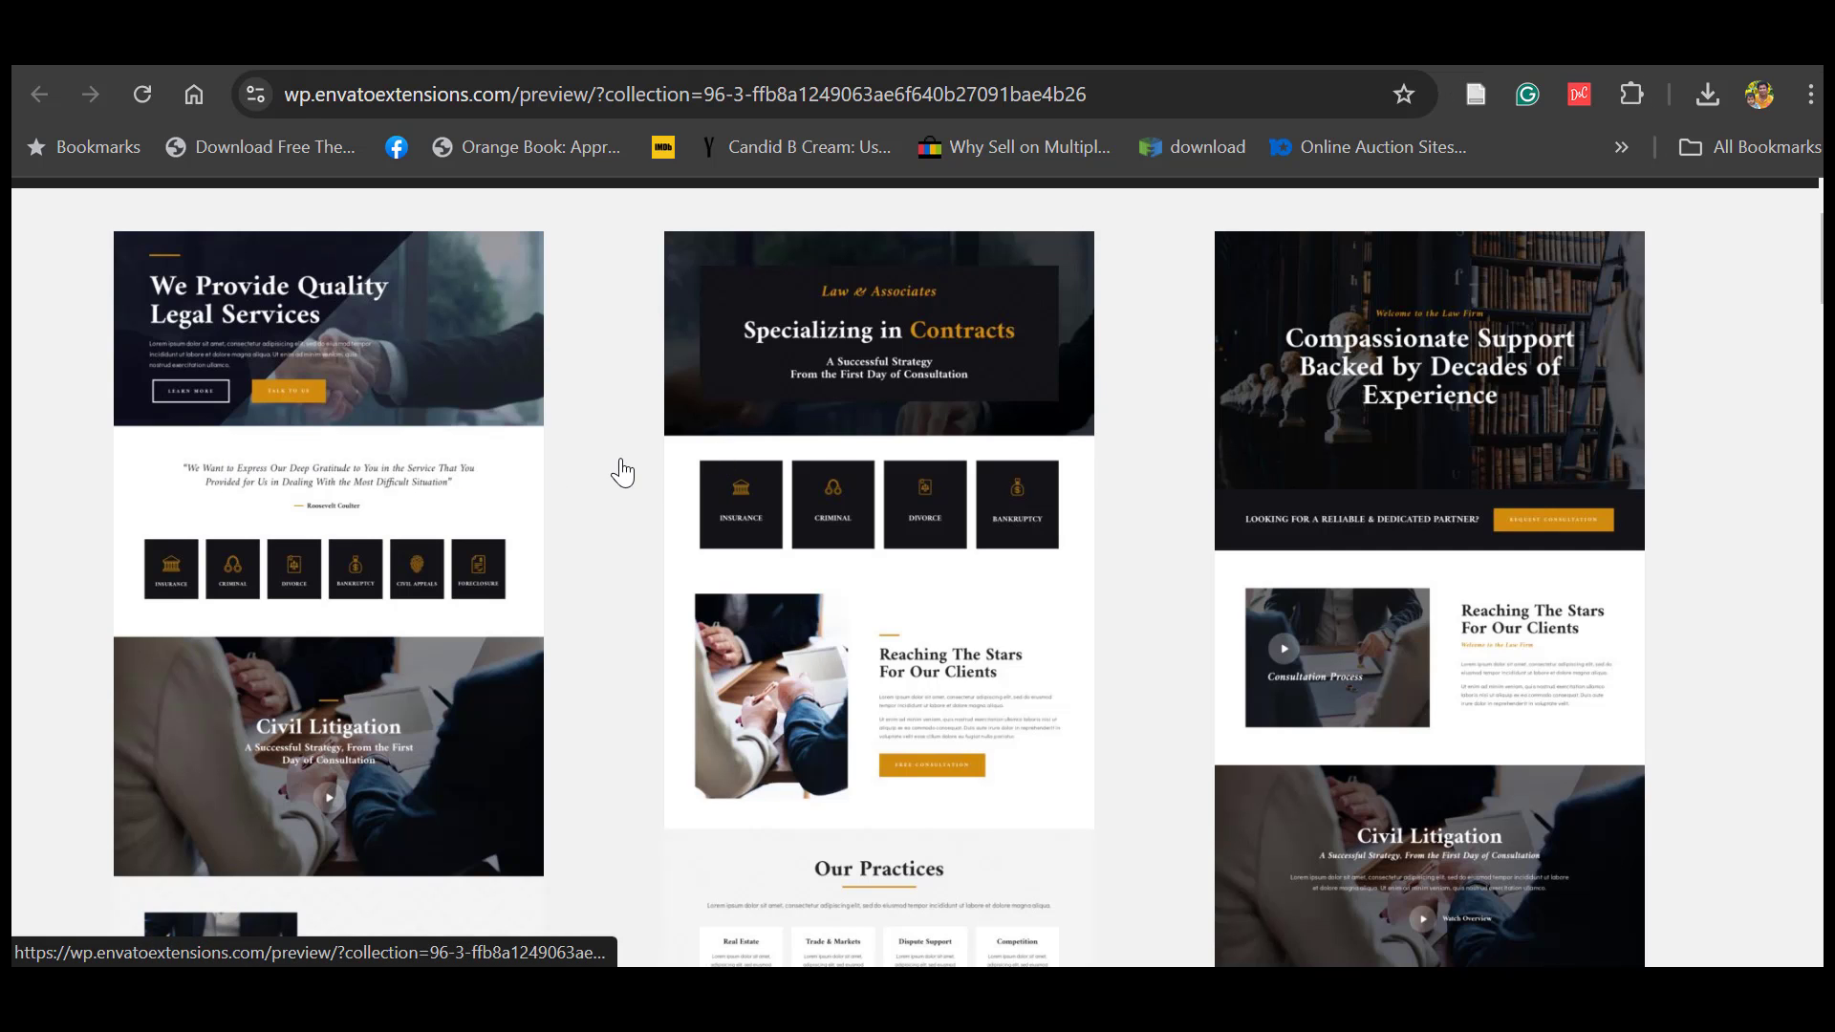
pyautogui.scroll(-3, 1576, 411)
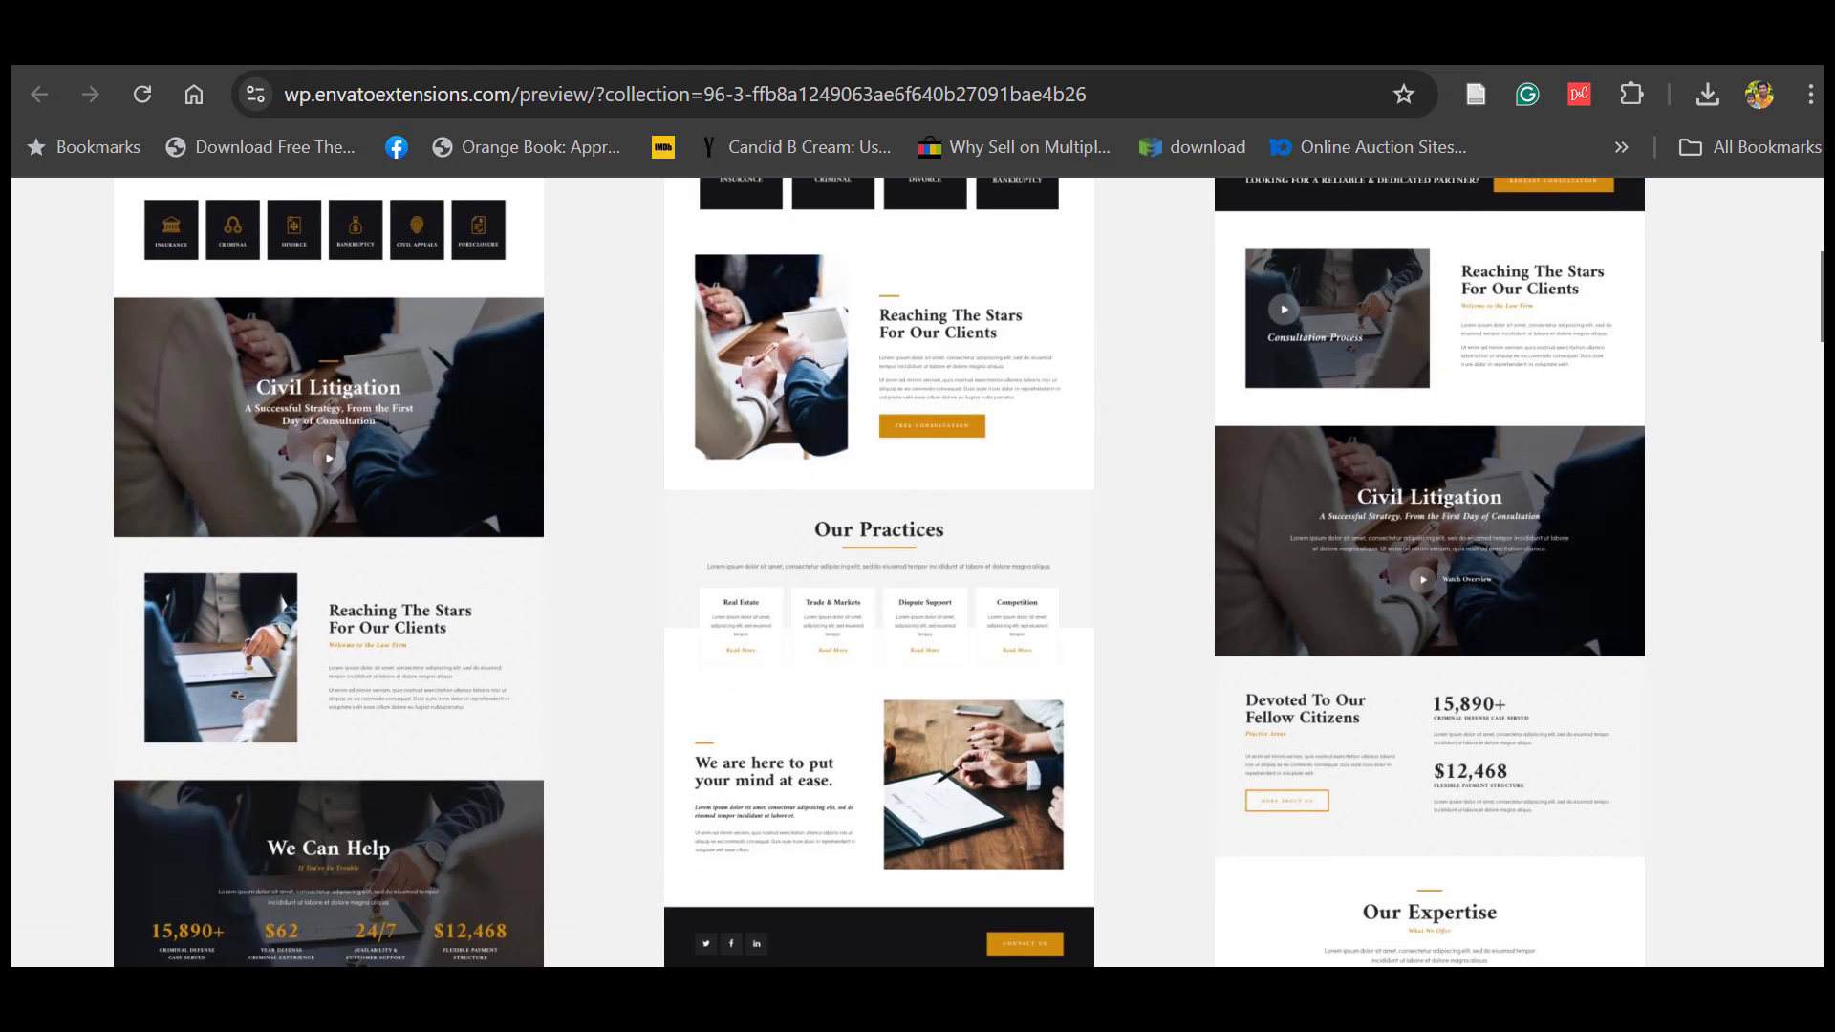
pyautogui.scroll(-8, 917, 573)
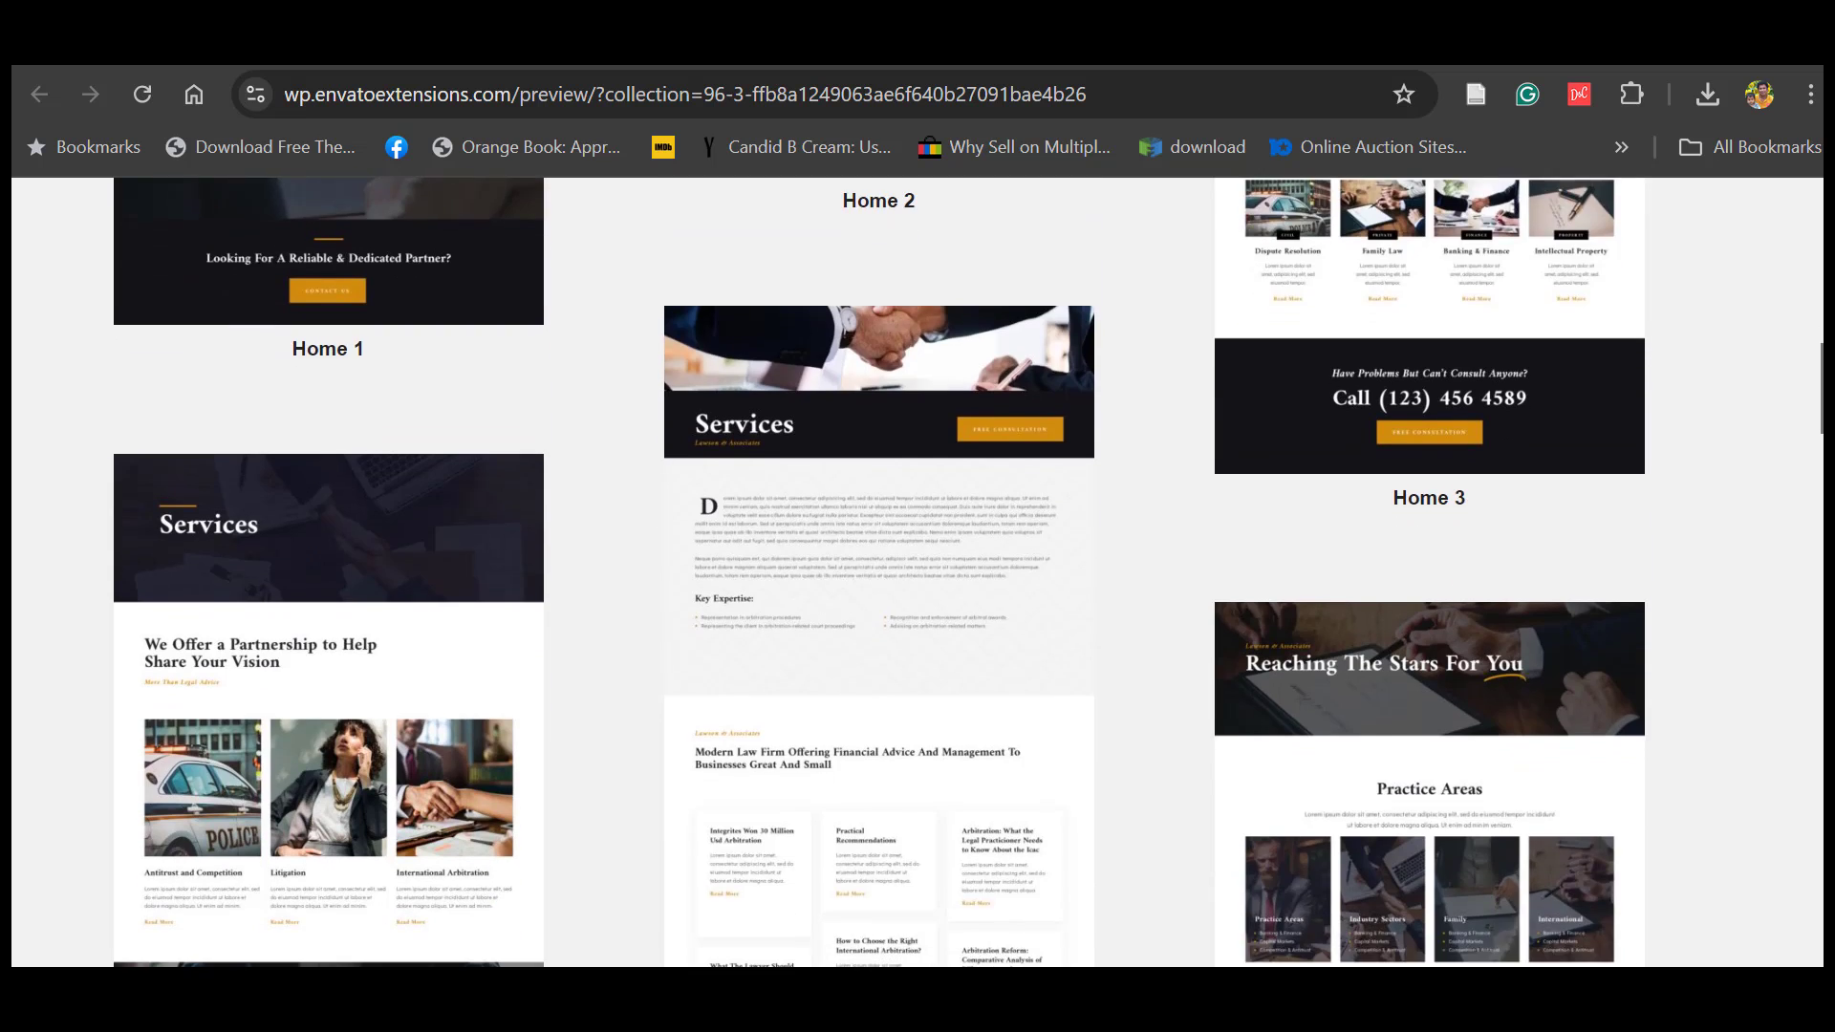
pyautogui.scroll(-9, 917, 573)
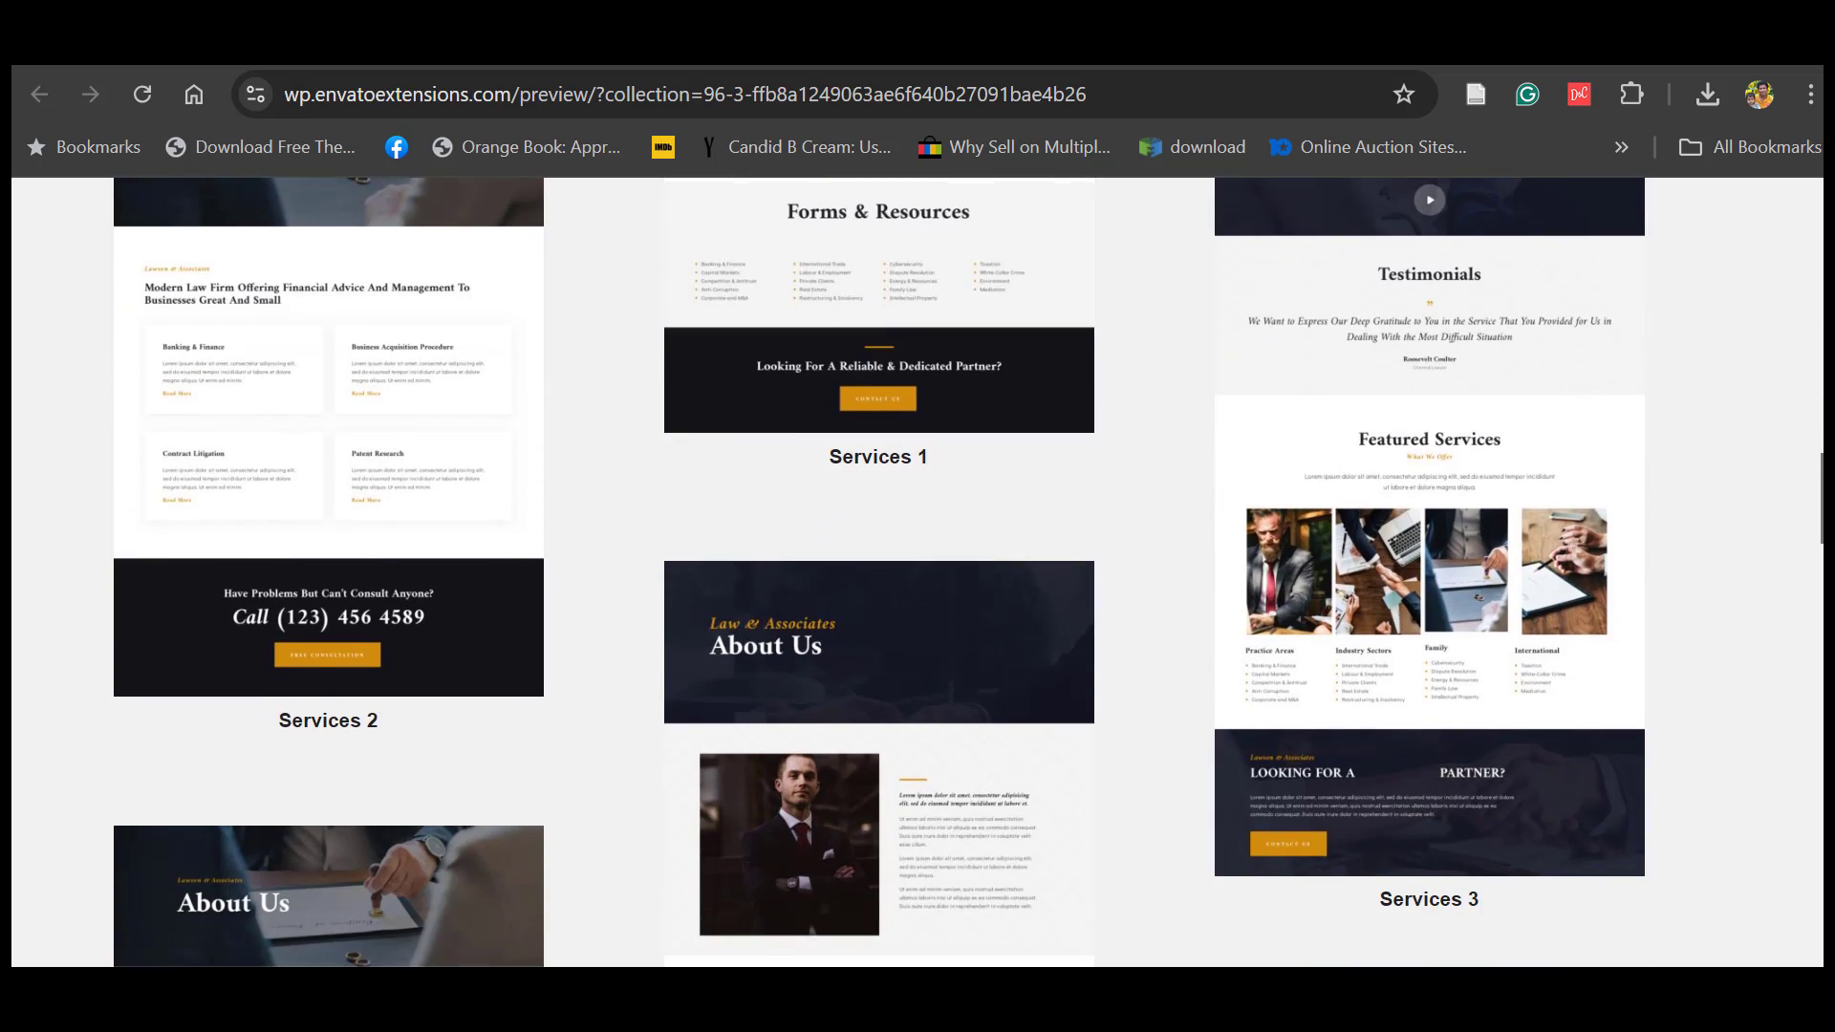
pyautogui.scroll(-1, 1474, 474)
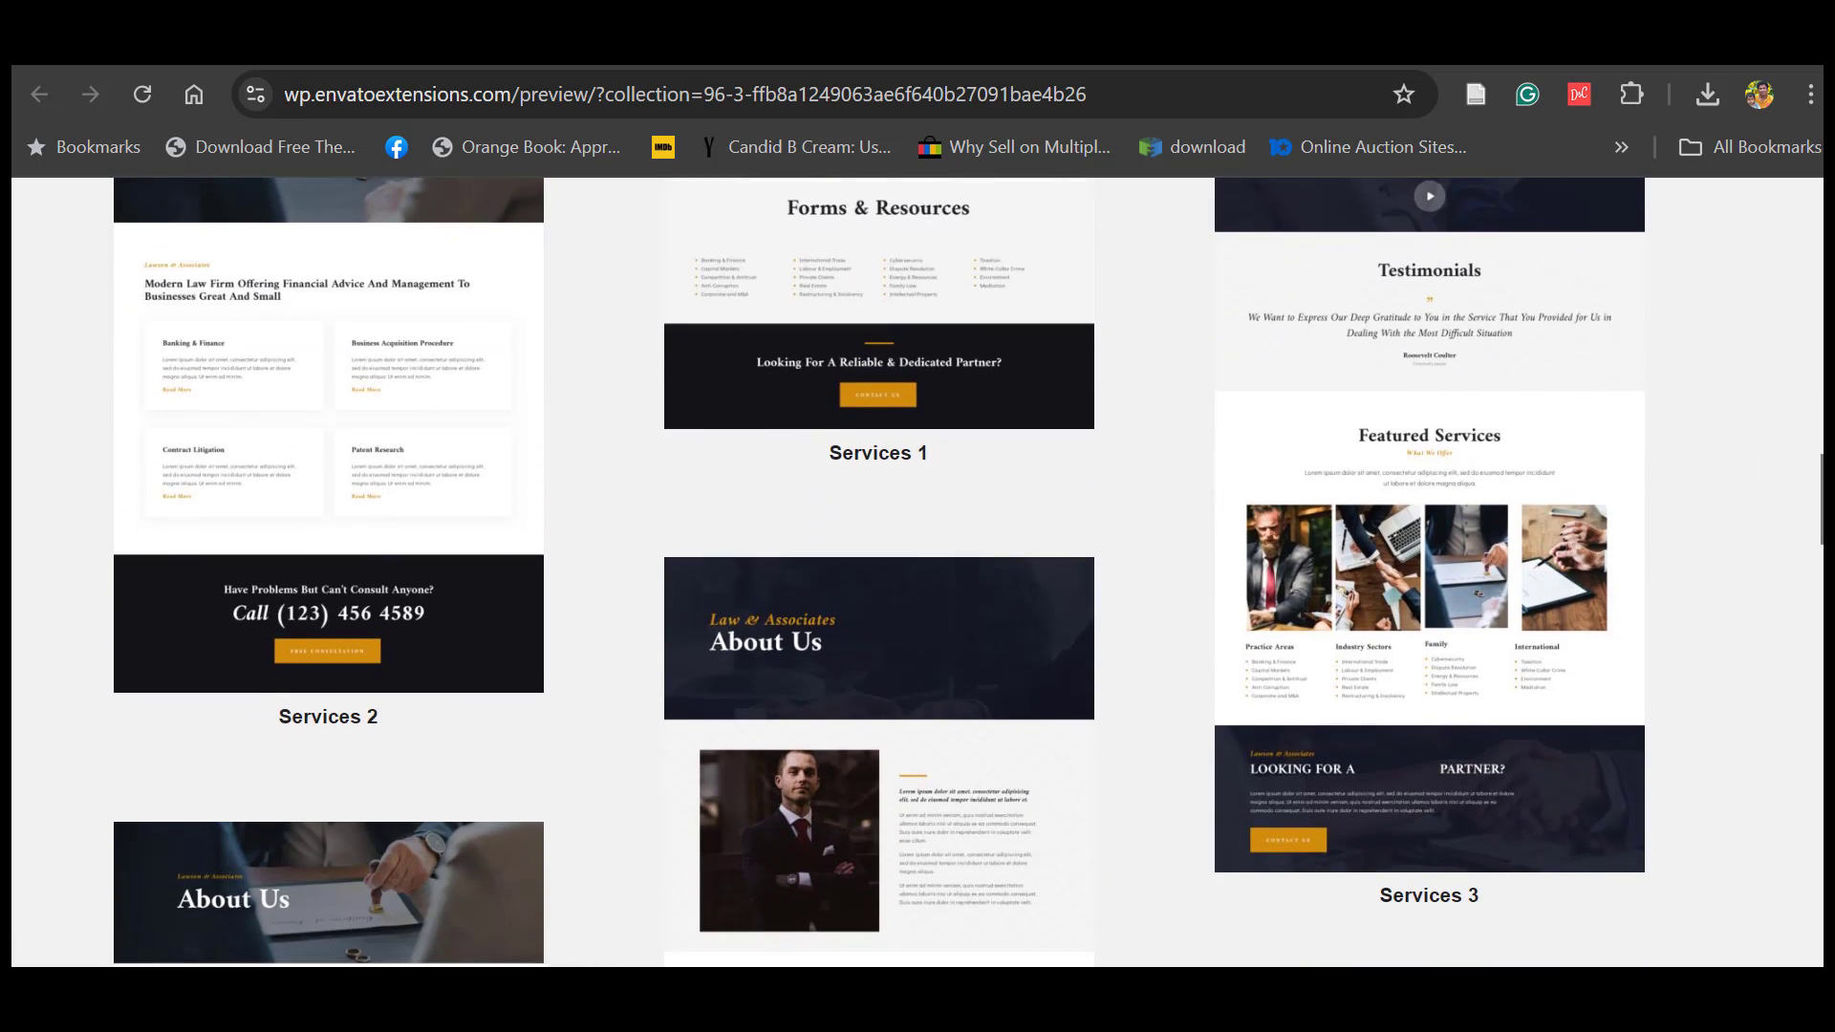
pyautogui.scroll(-17, 879, 573)
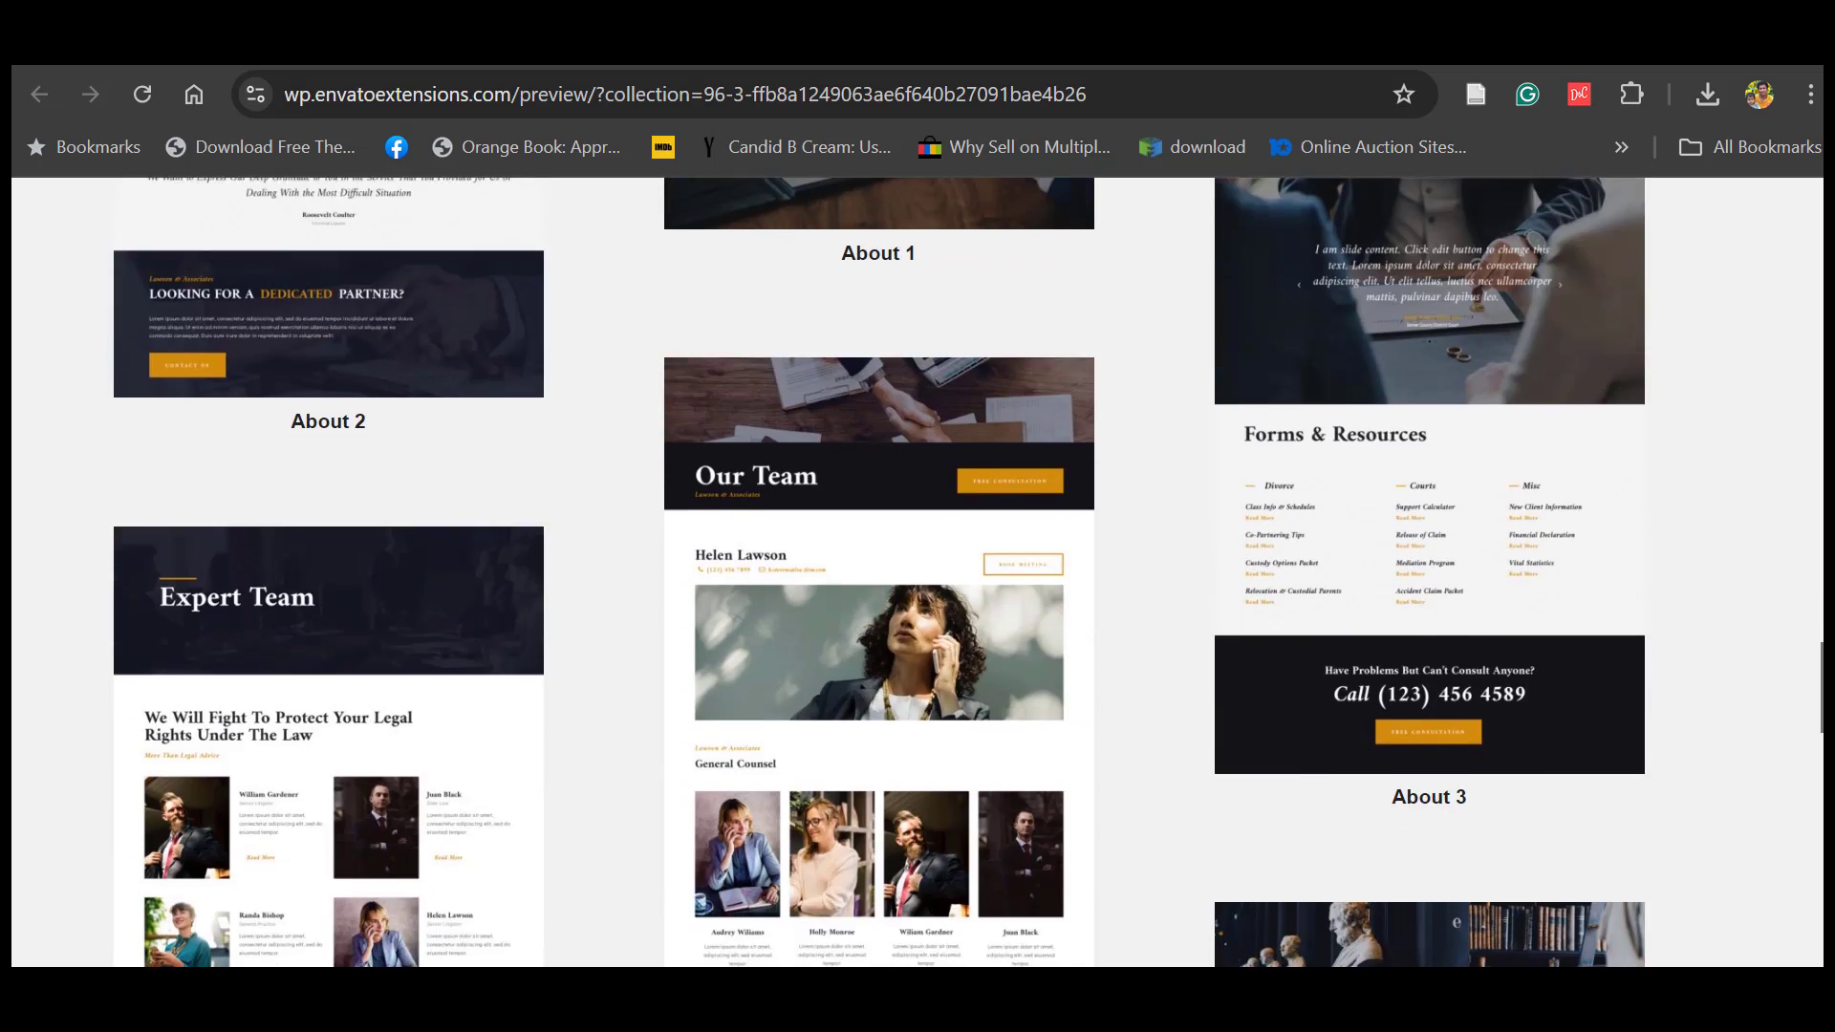
pyautogui.scroll(-18, 879, 574)
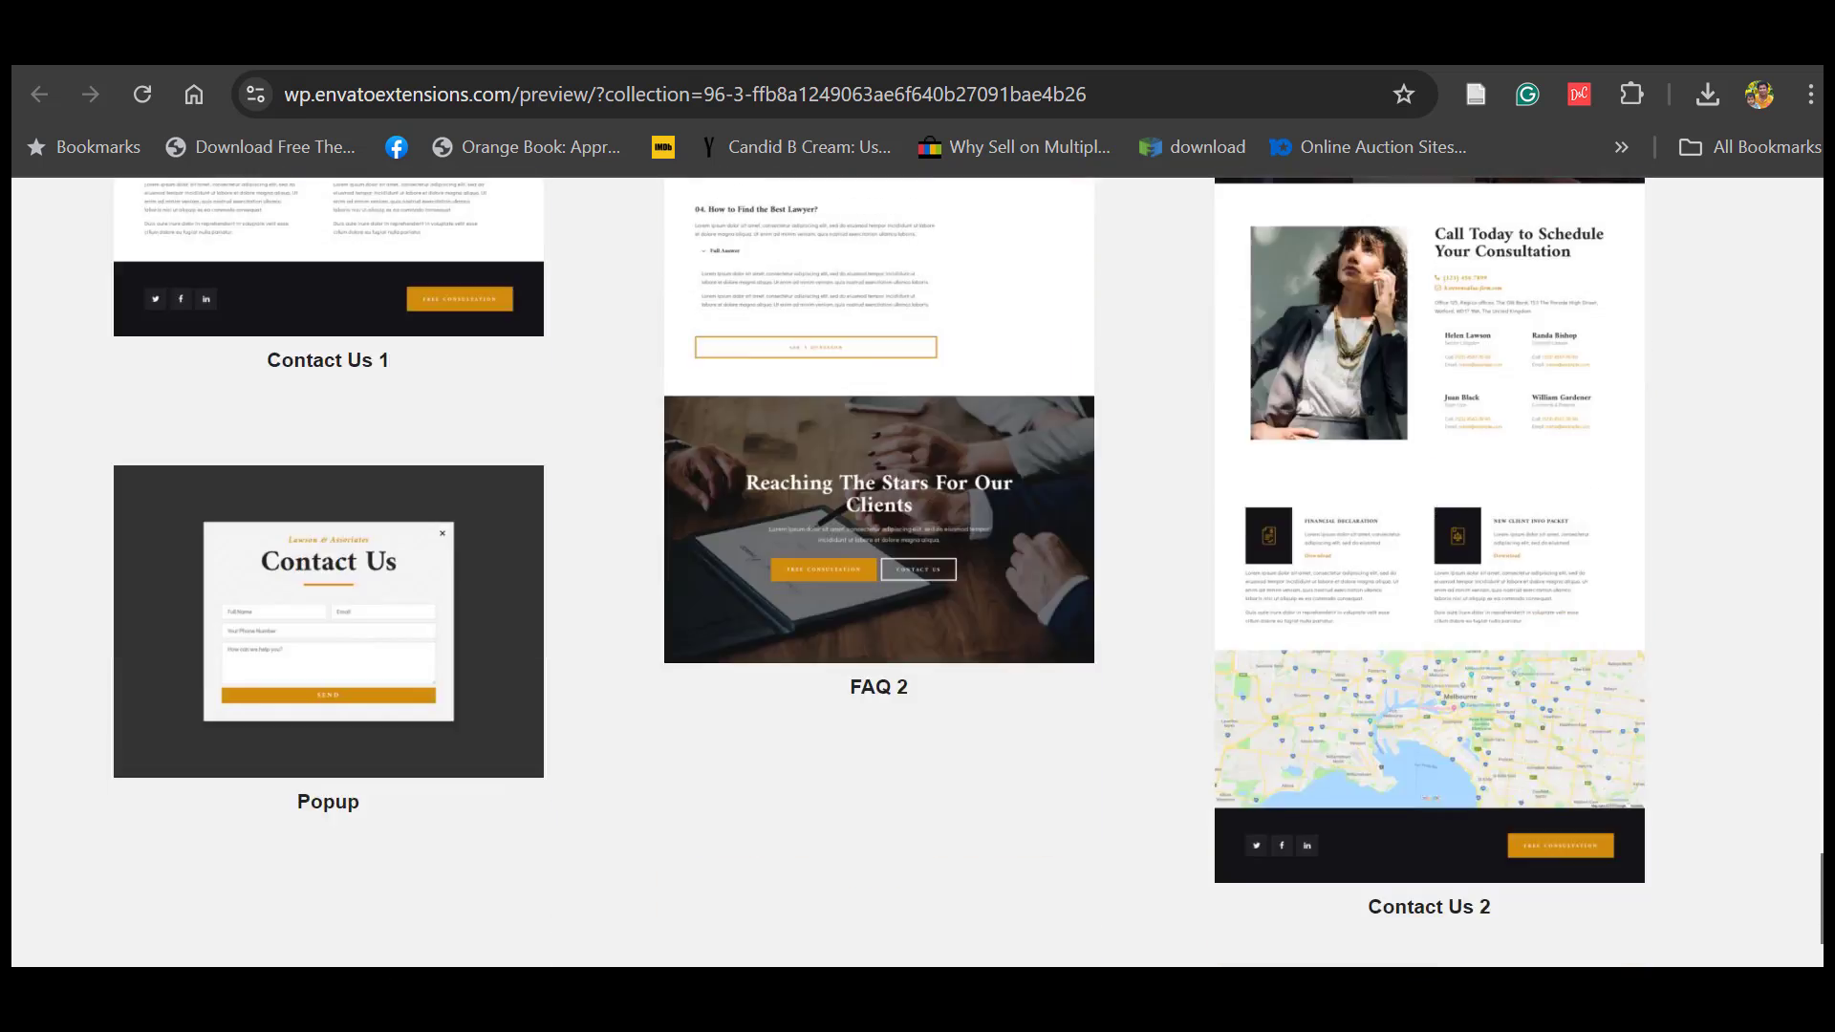
pyautogui.hotkey('alt', 'Left')
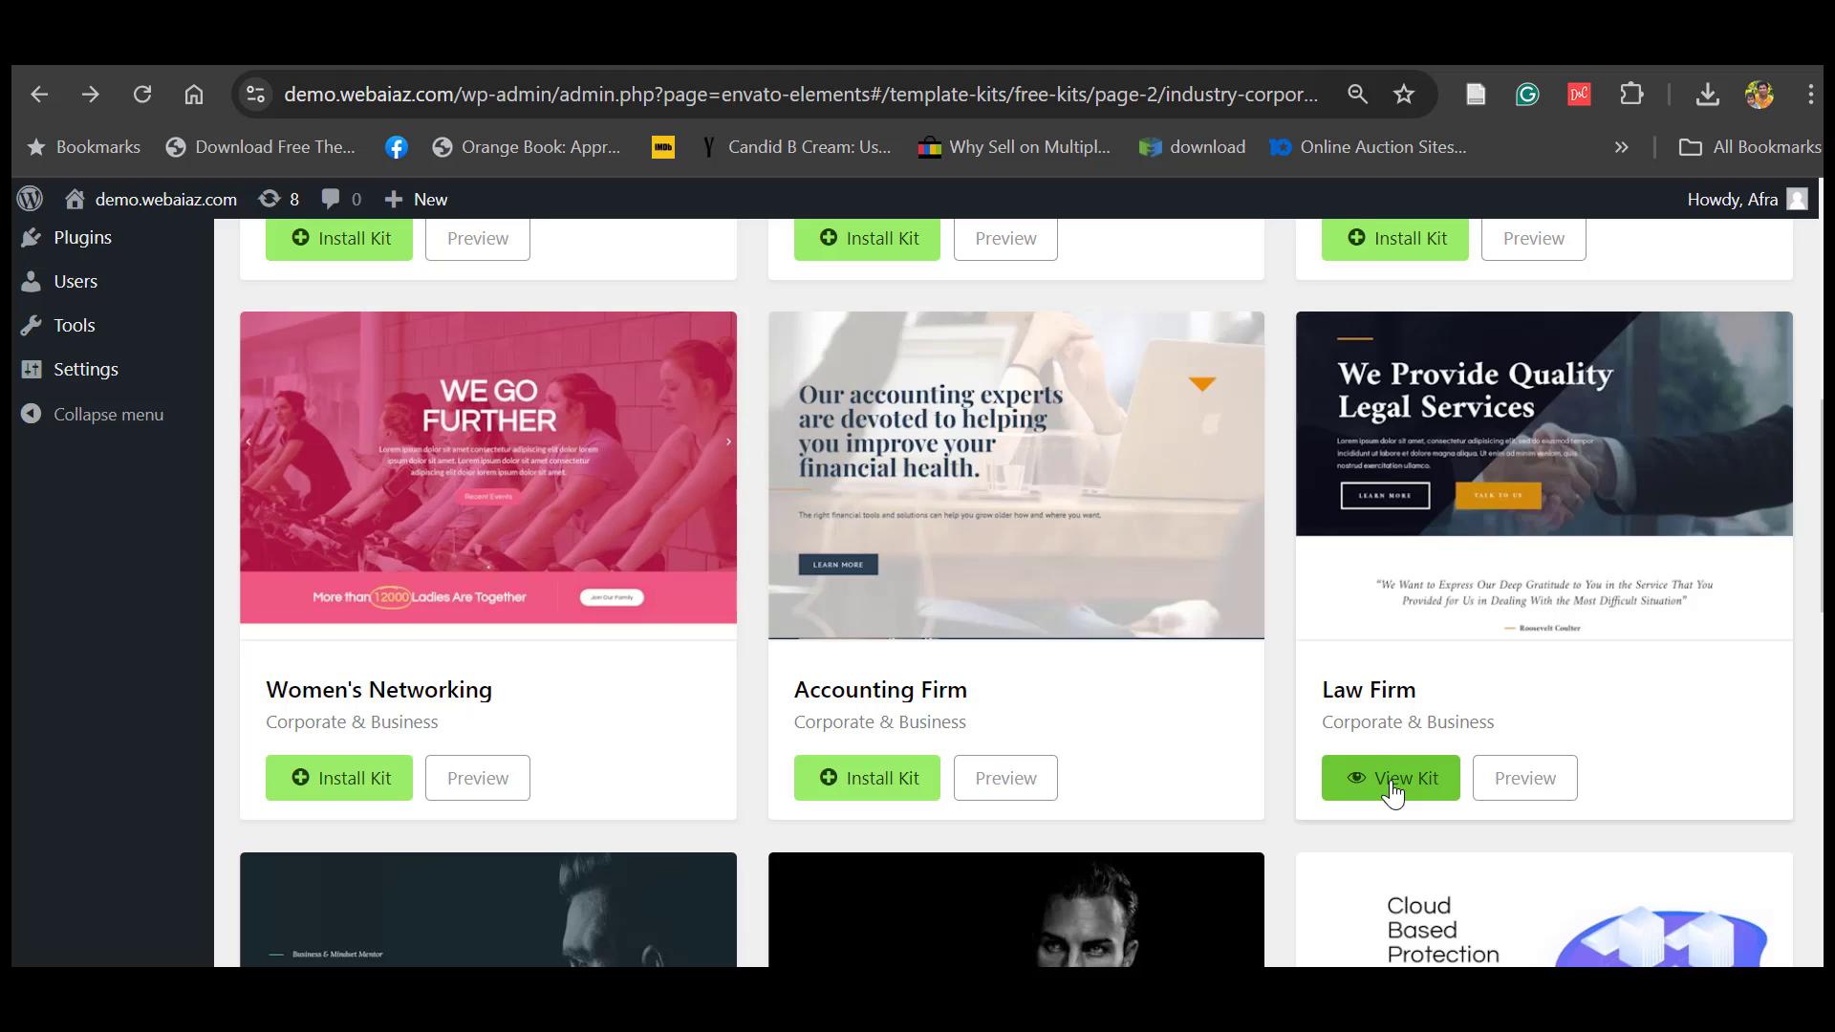
# - Open the installed Law Firm kit to show its individual templates
pyautogui.click(1392, 779)
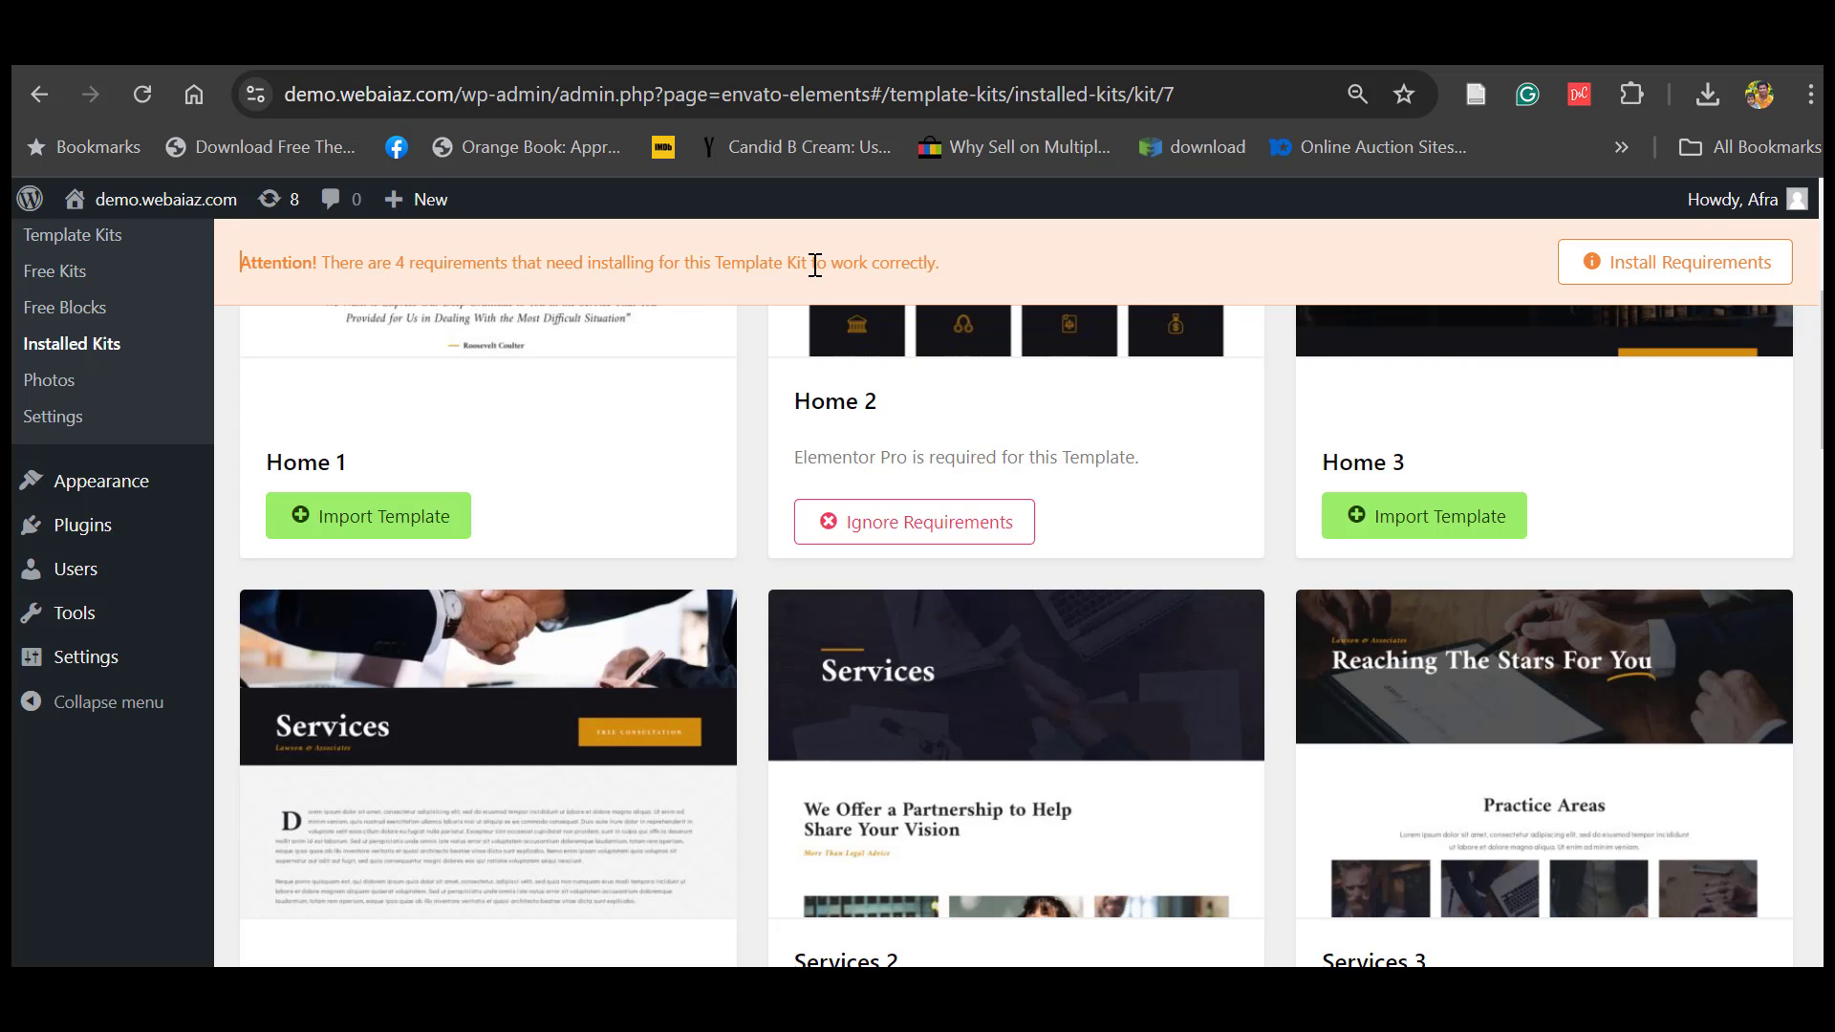
# - Install the Law Firm kit's missing requirements with Elementor Pro, default color schemes, default typography schemes and custom CSS all selected
pyautogui.scroll(5, 930, 277)
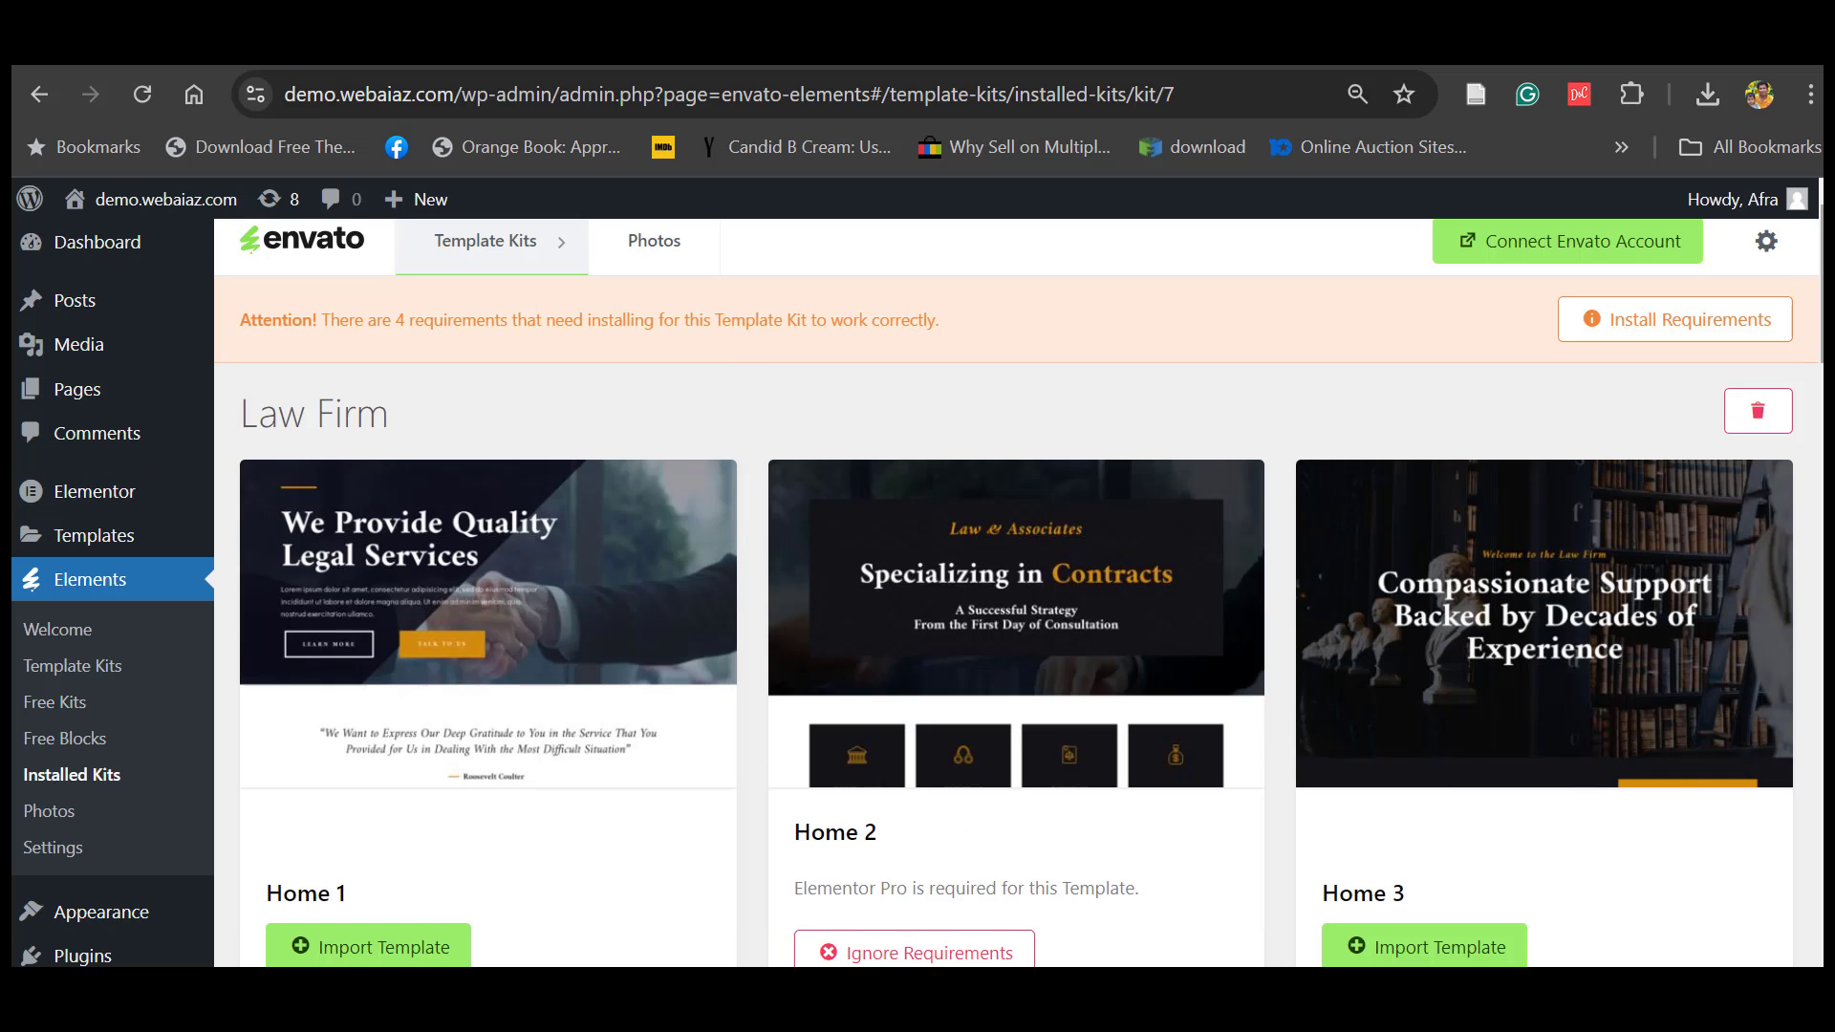
pyautogui.click(1659, 332)
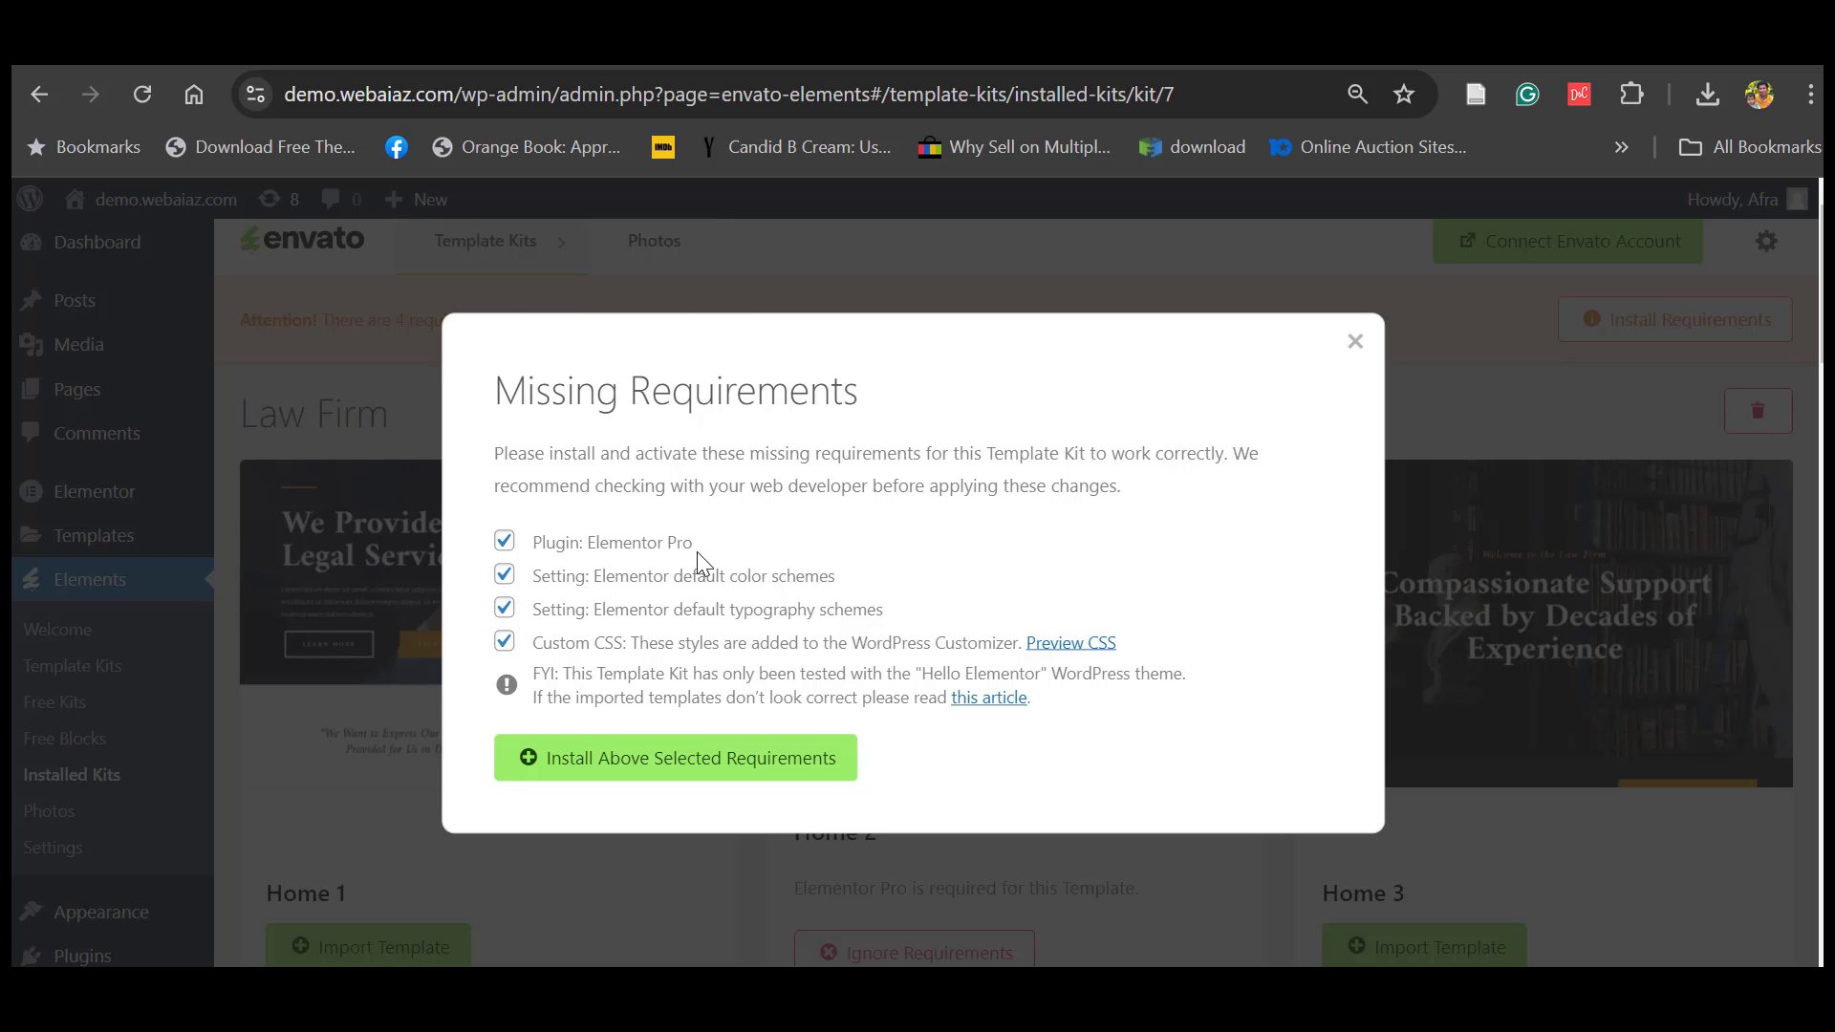
pyautogui.click(668, 760)
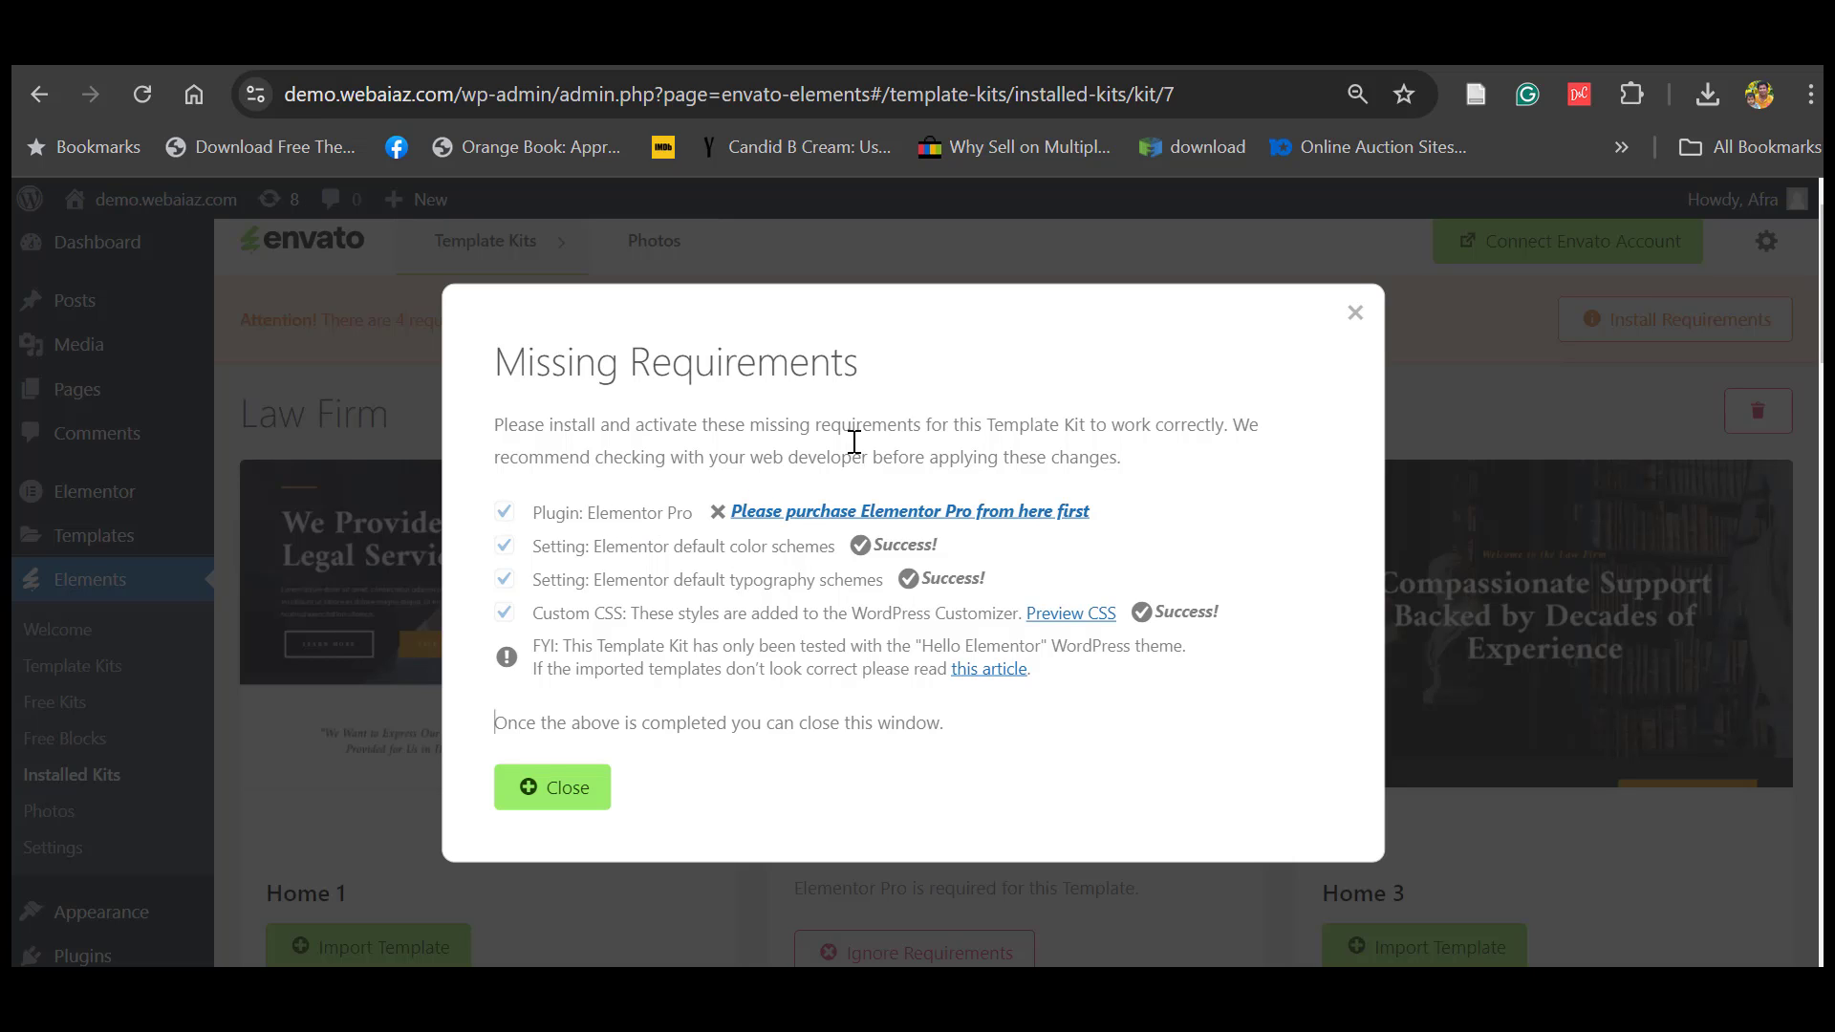
pyautogui.click(552, 786)
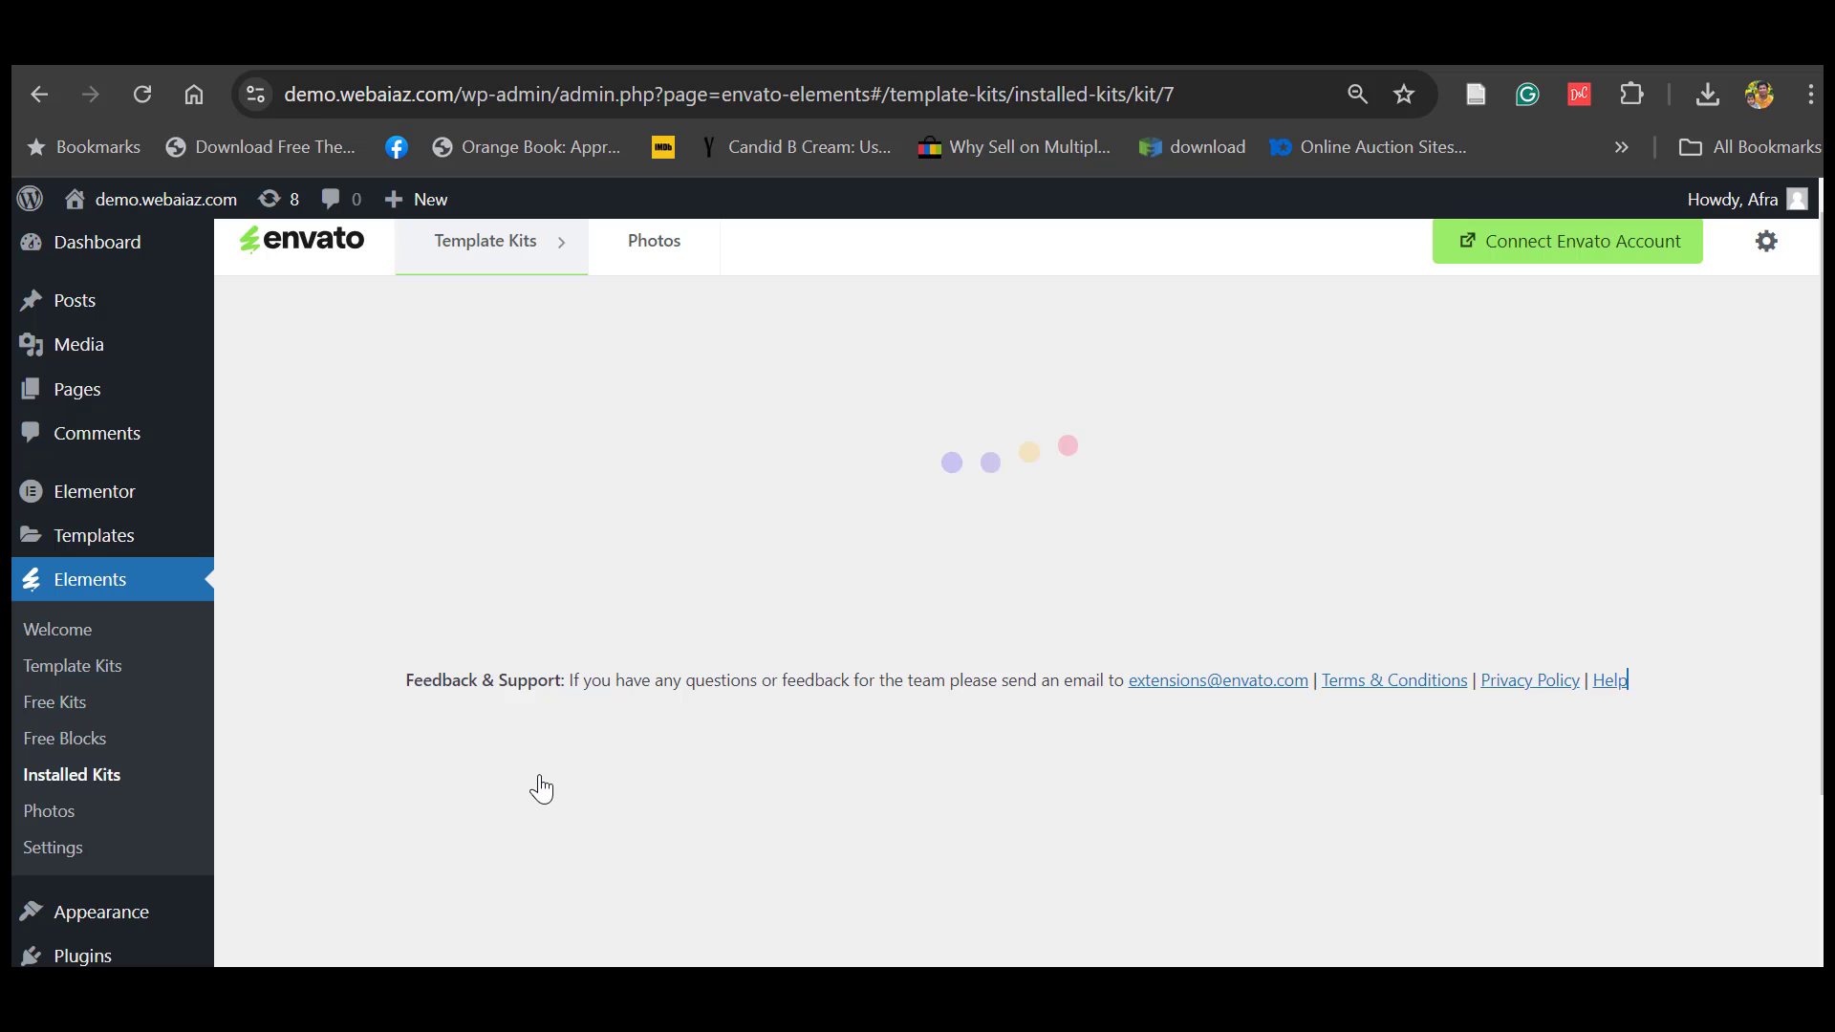
# - Add a new plugin by uploading elementor-pro.zip, then install and activate it
pyautogui.scroll(-2, 536, 786)
pyautogui.moveTo(105, 745)
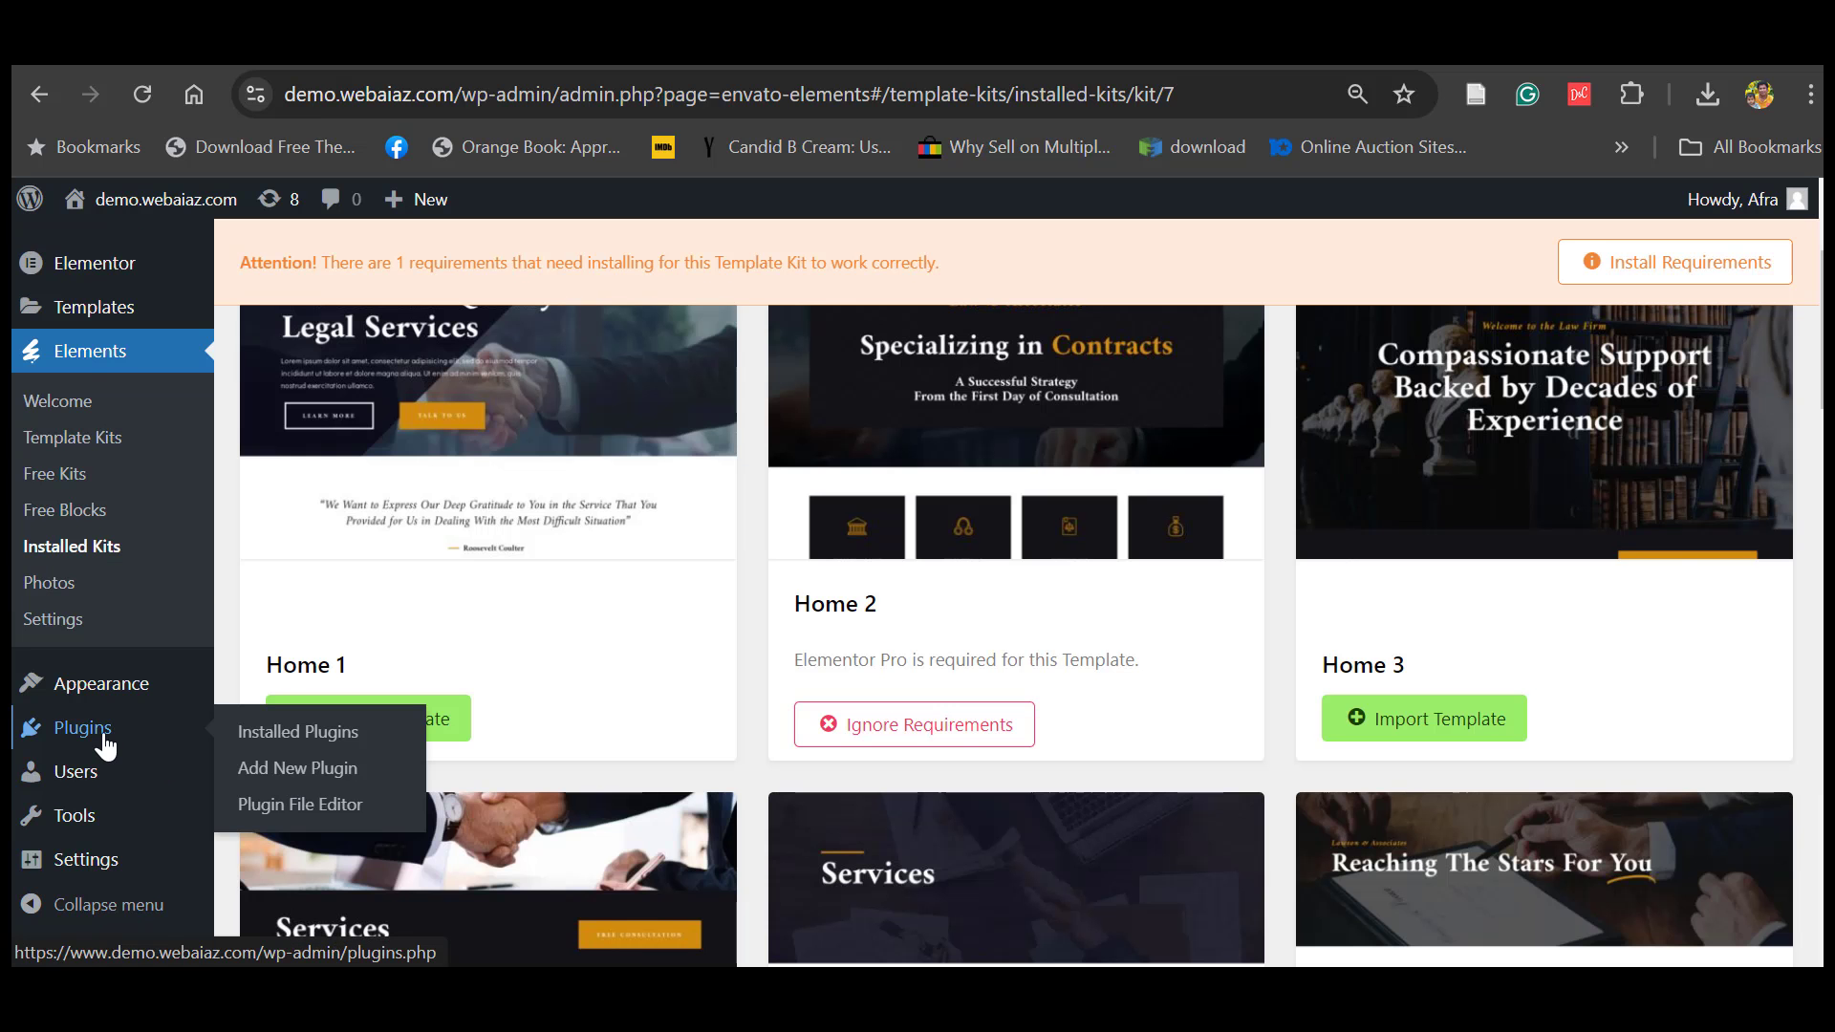
pyautogui.click(272, 768)
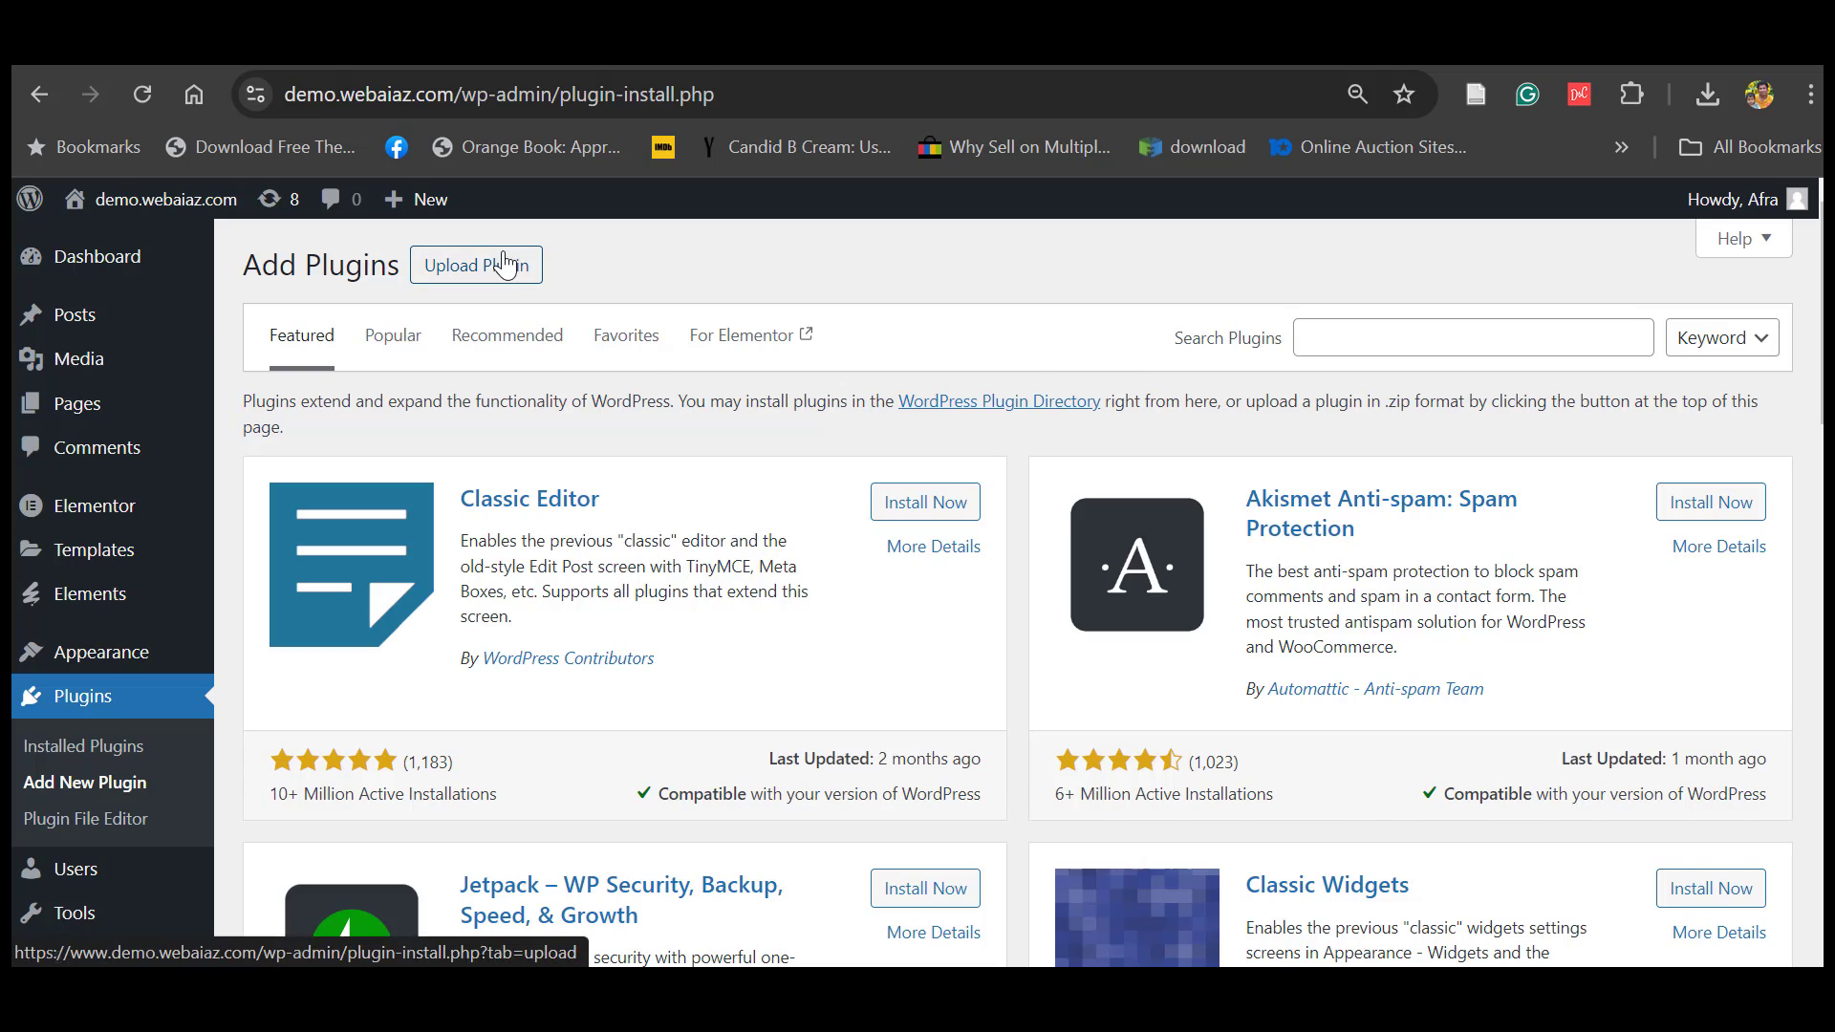
pyautogui.click(513, 264)
pyautogui.click(833, 495)
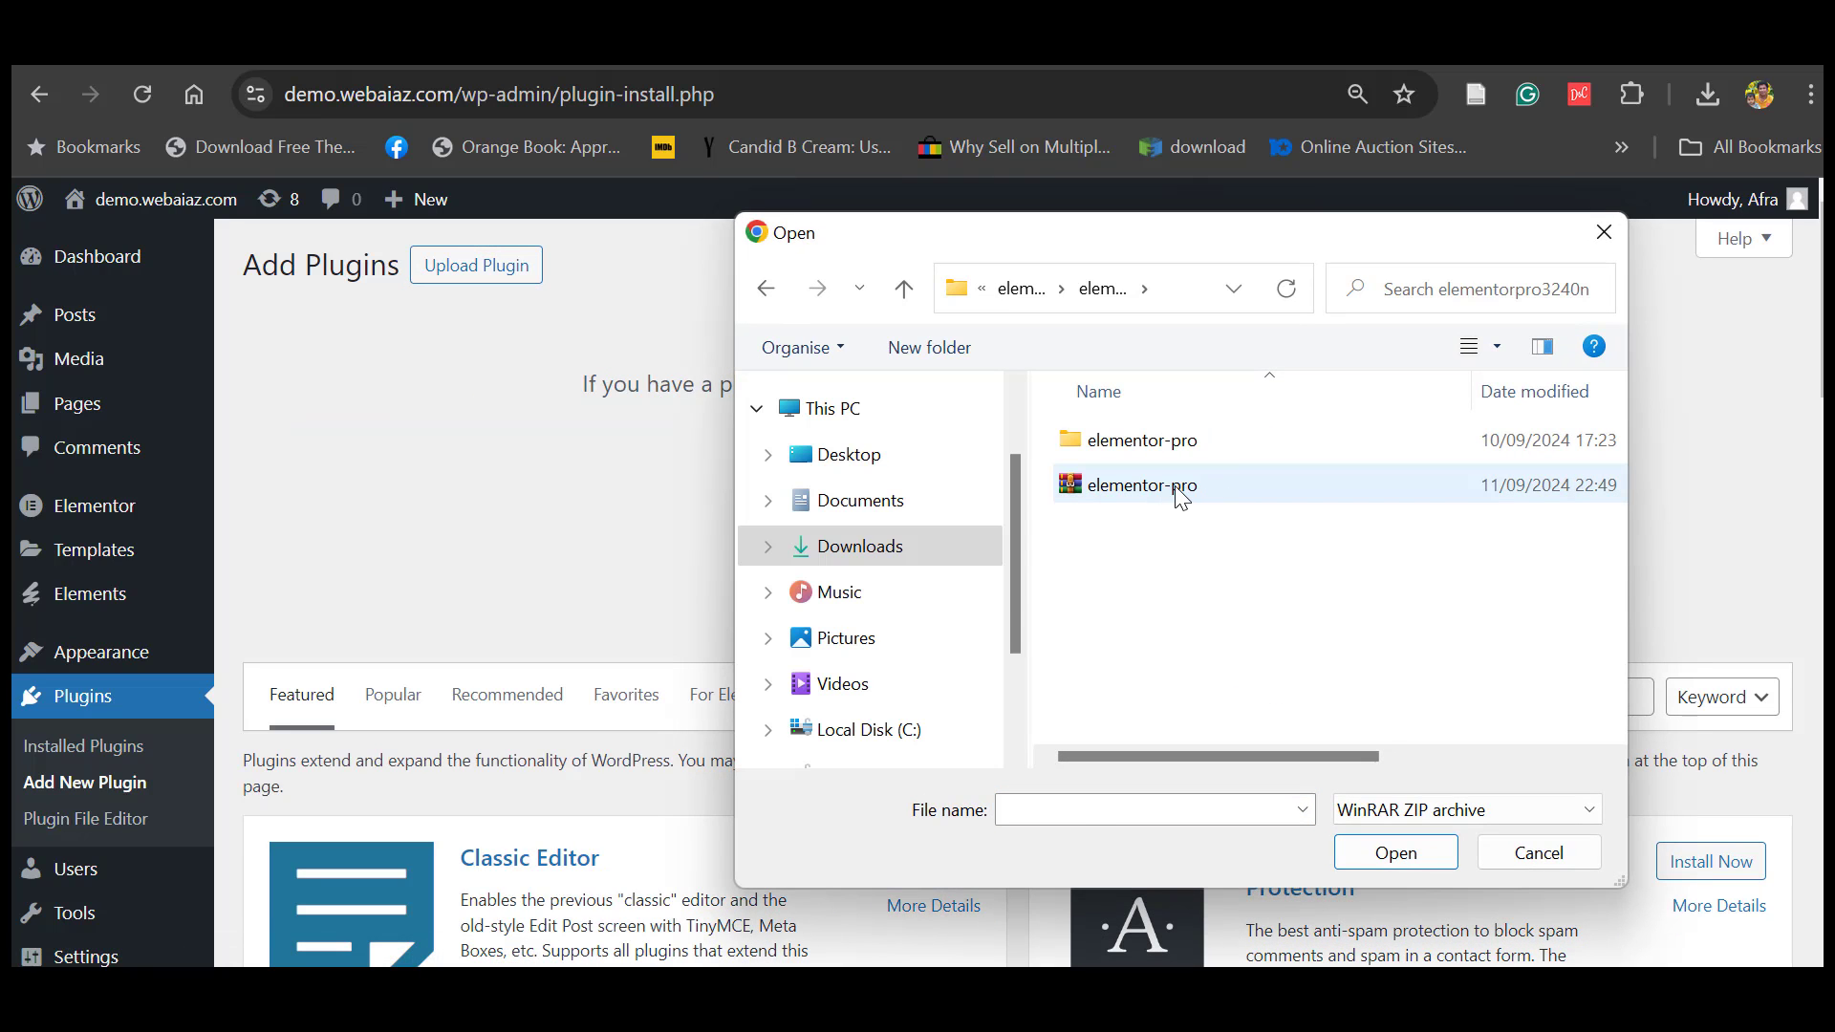
pyautogui.click(1177, 488)
pyautogui.click(1364, 847)
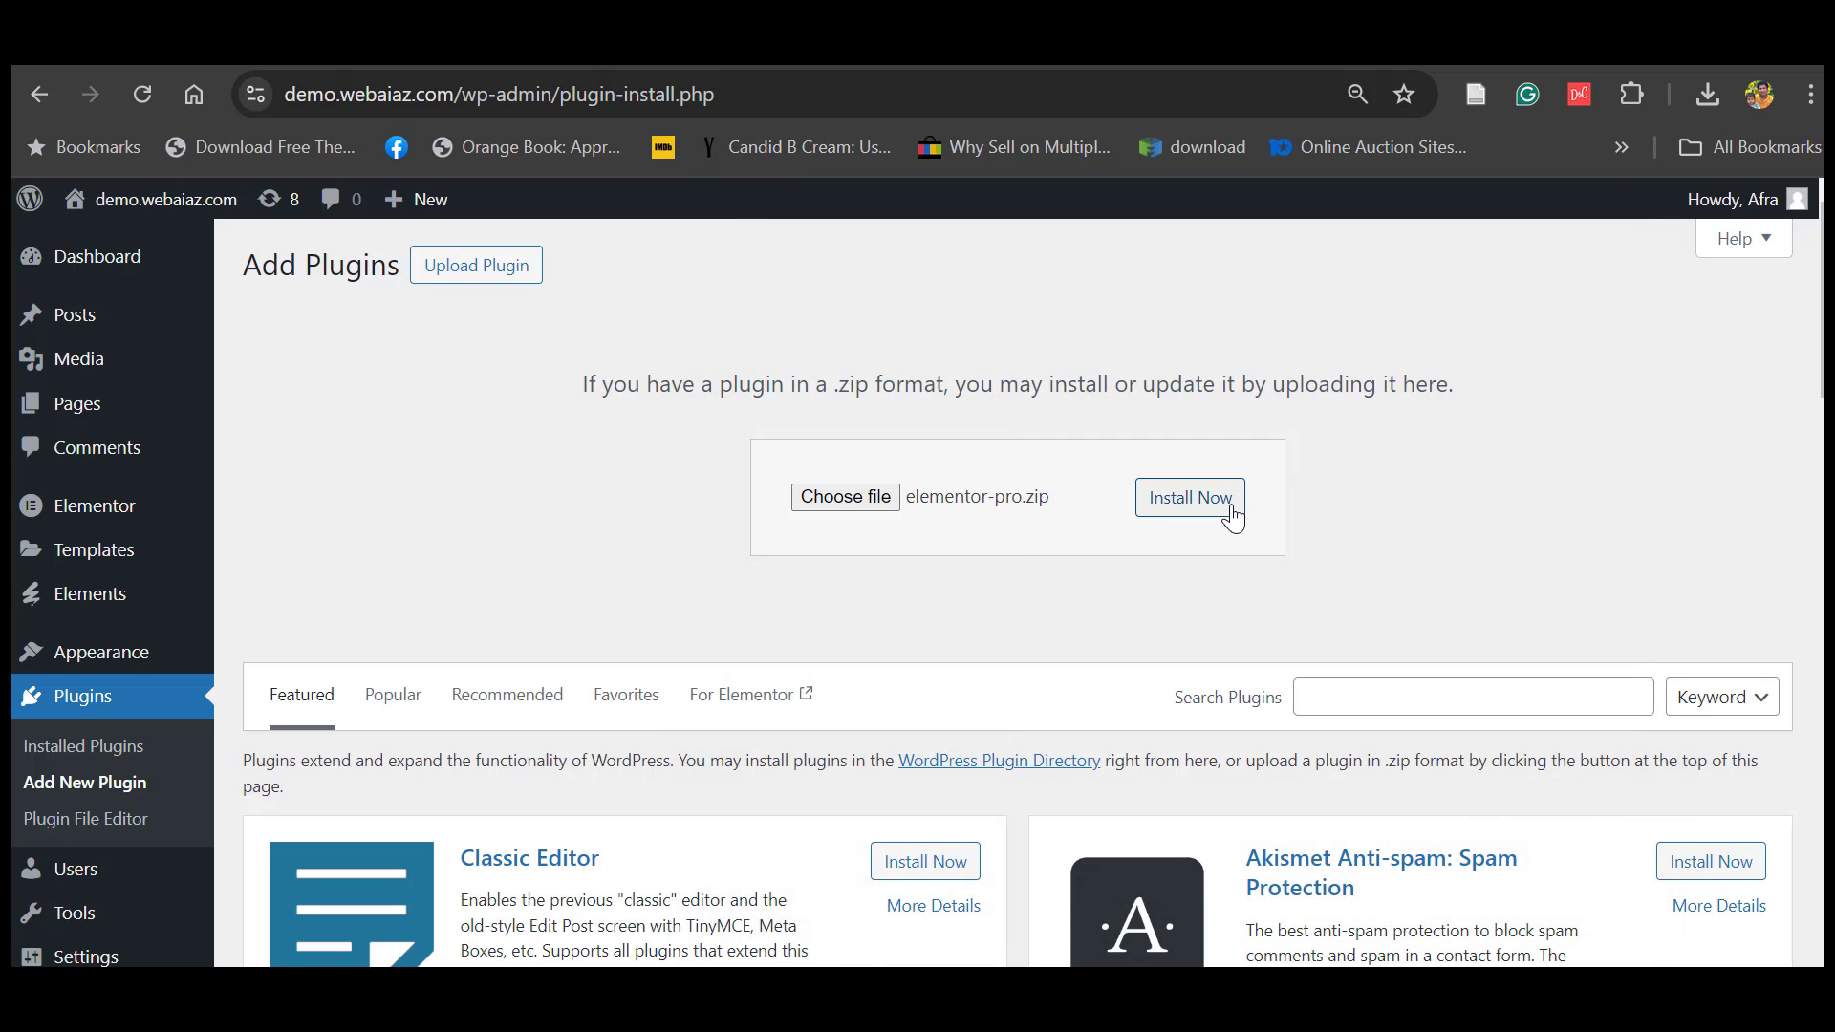
pyautogui.click(1217, 512)
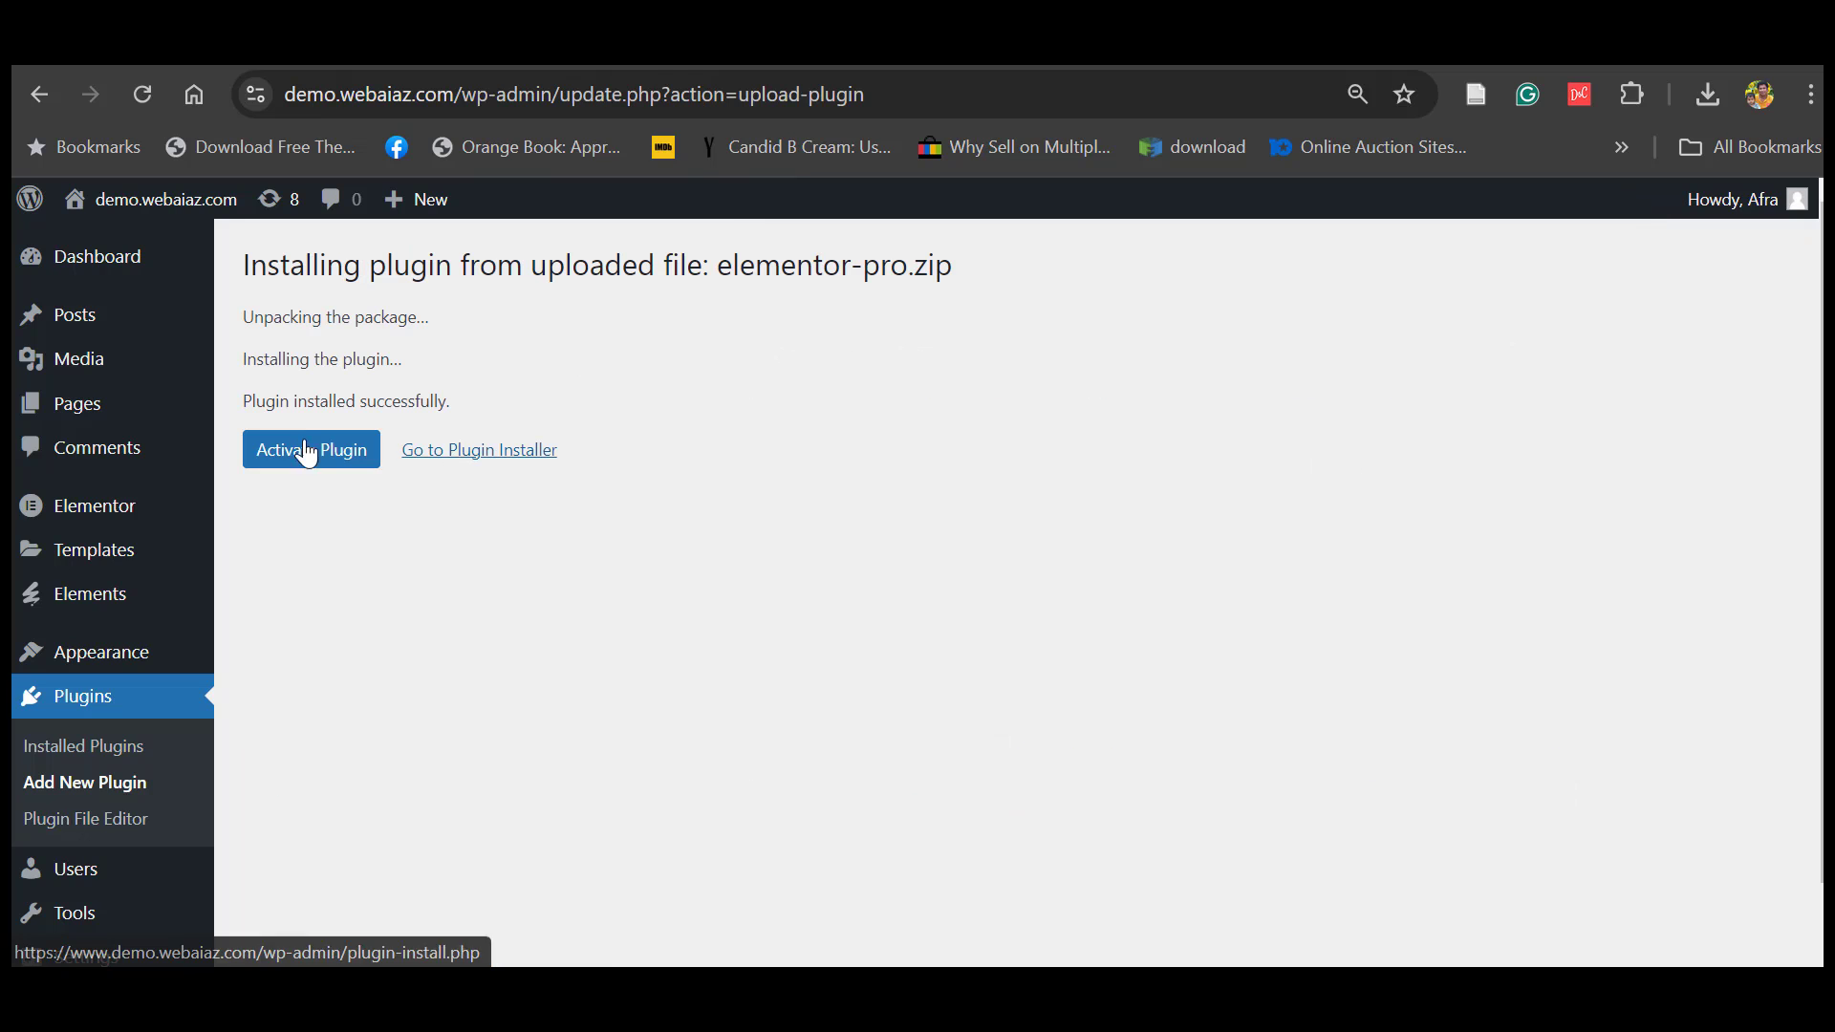
pyautogui.click(287, 461)
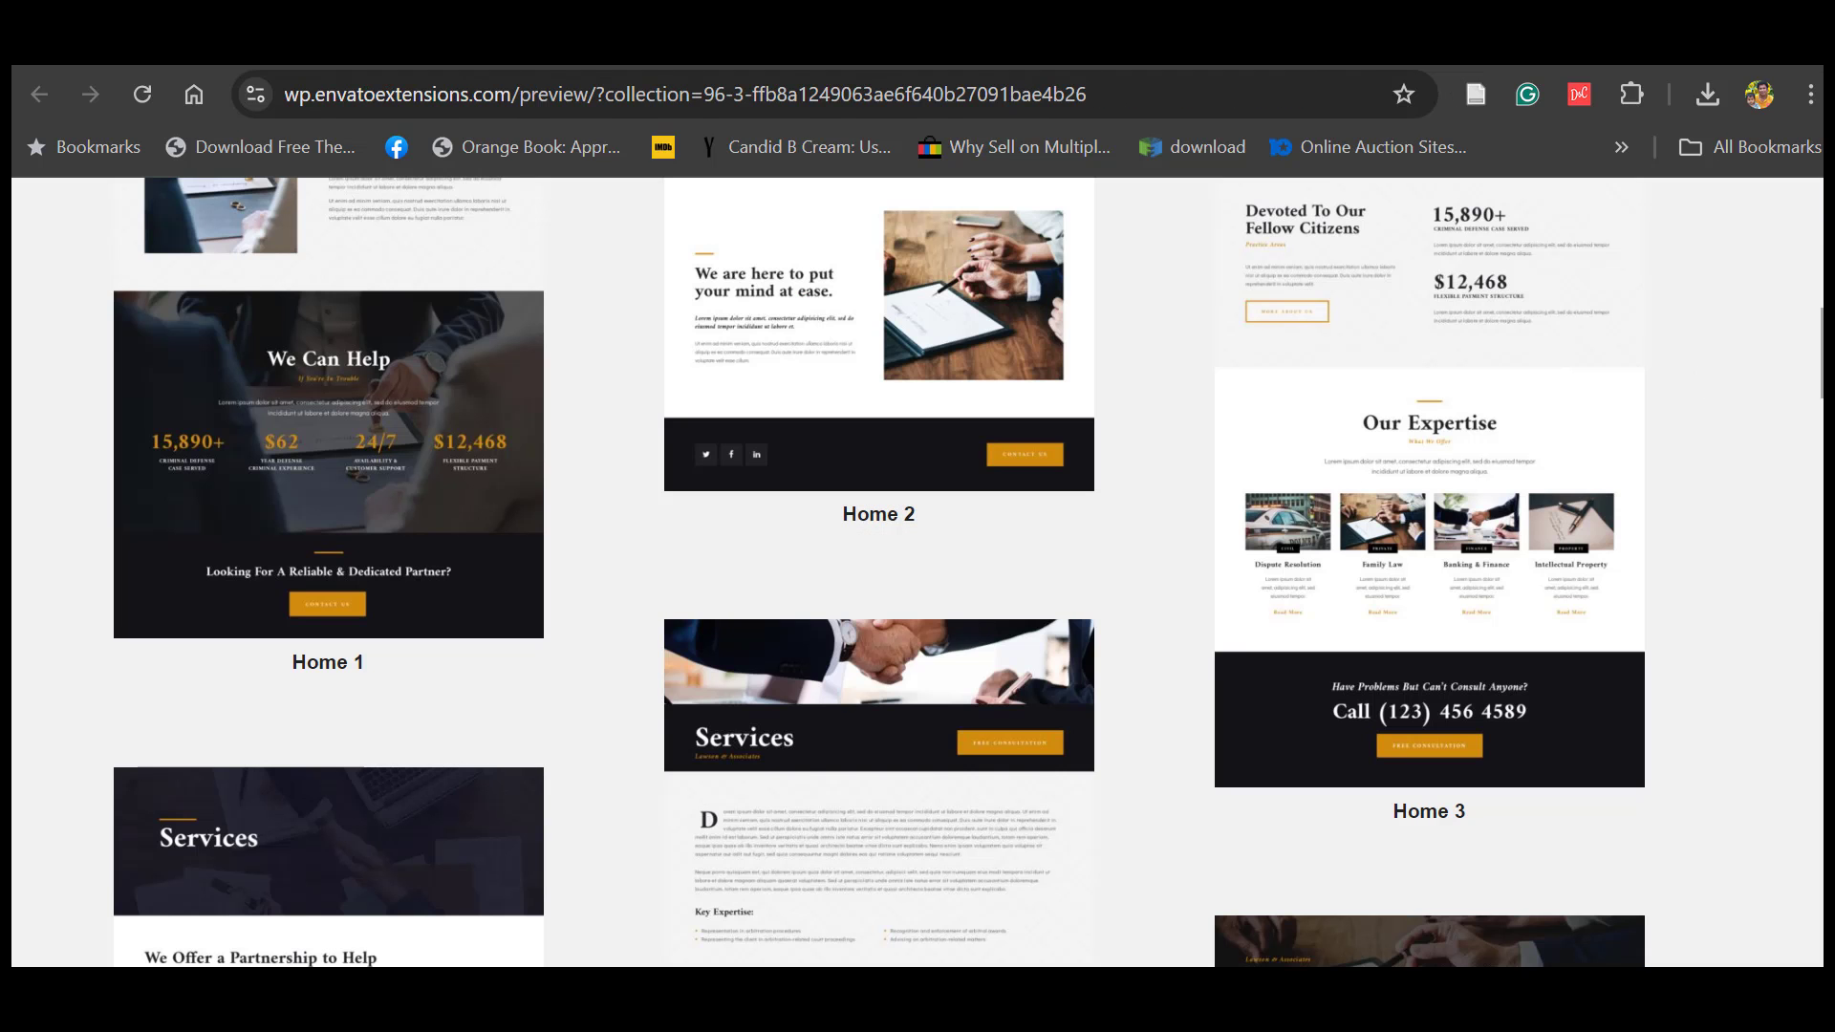
# - Examine the home page designs in the Law Firm kit preview and return to the free kits list
pyautogui.scroll(10, 878, 574)
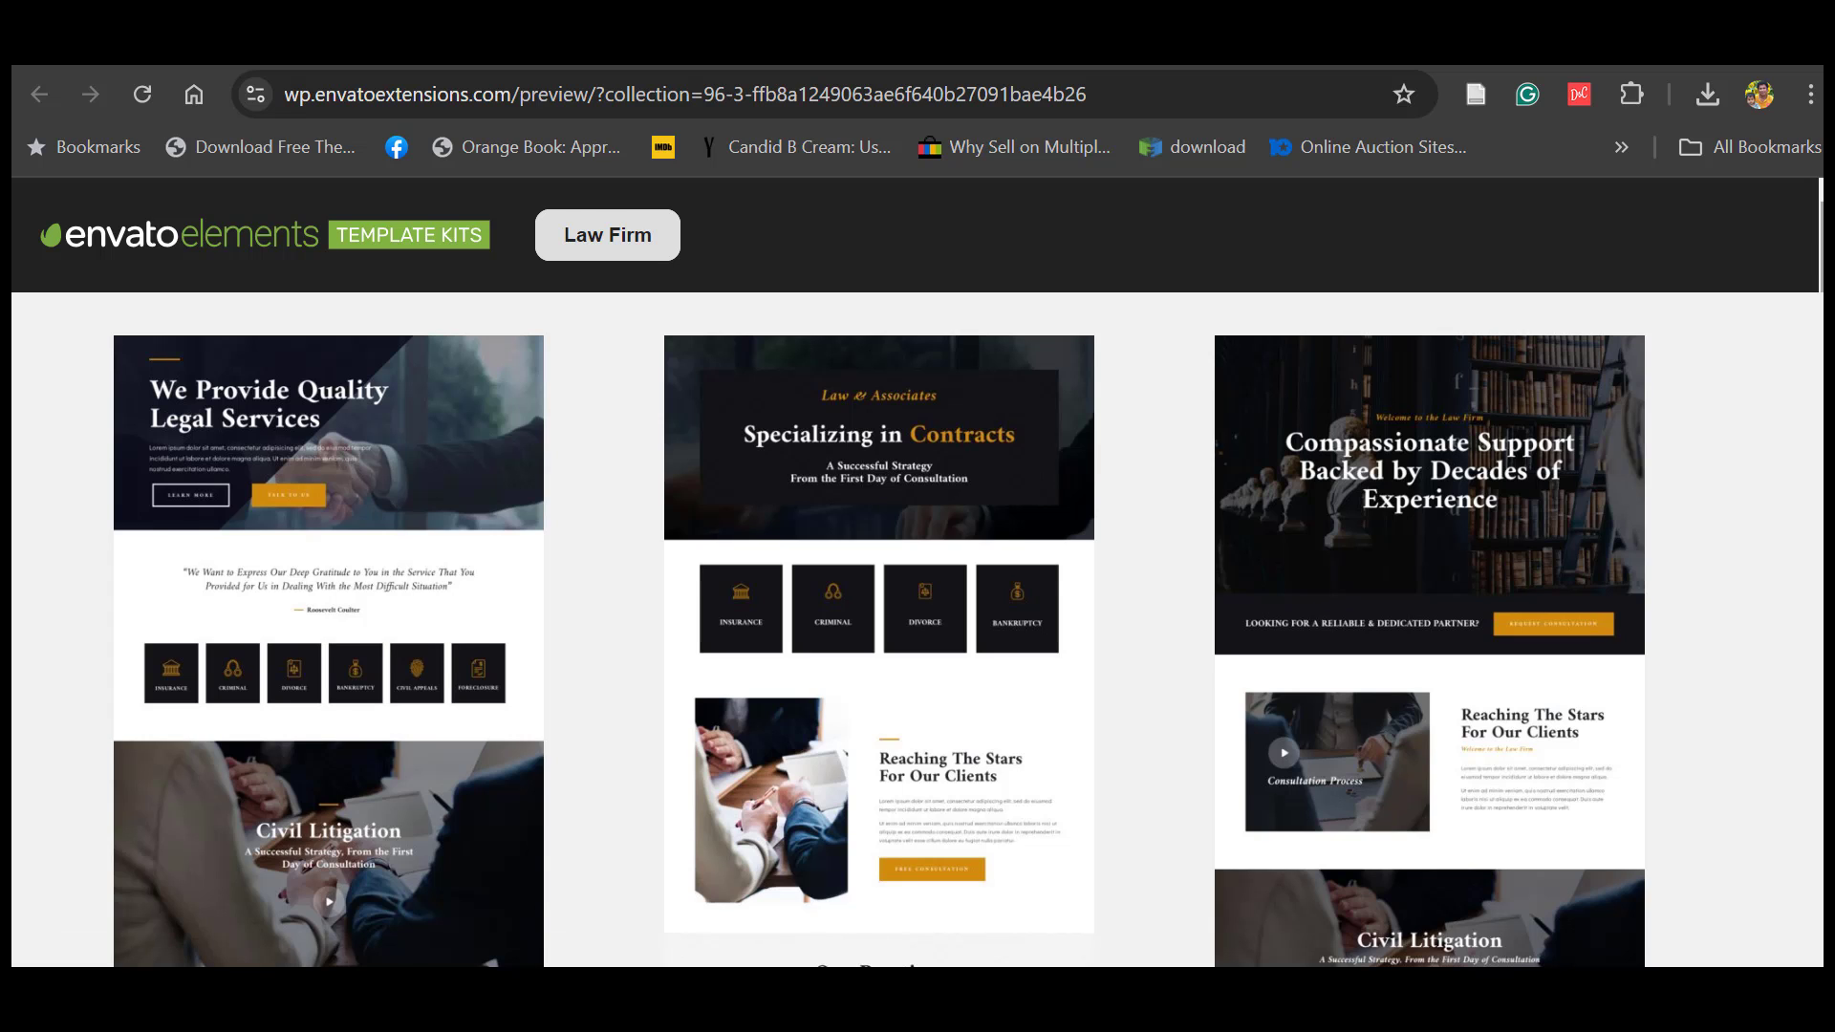
pyautogui.scroll(-2, 918, 573)
pyautogui.scroll(2, 917, 574)
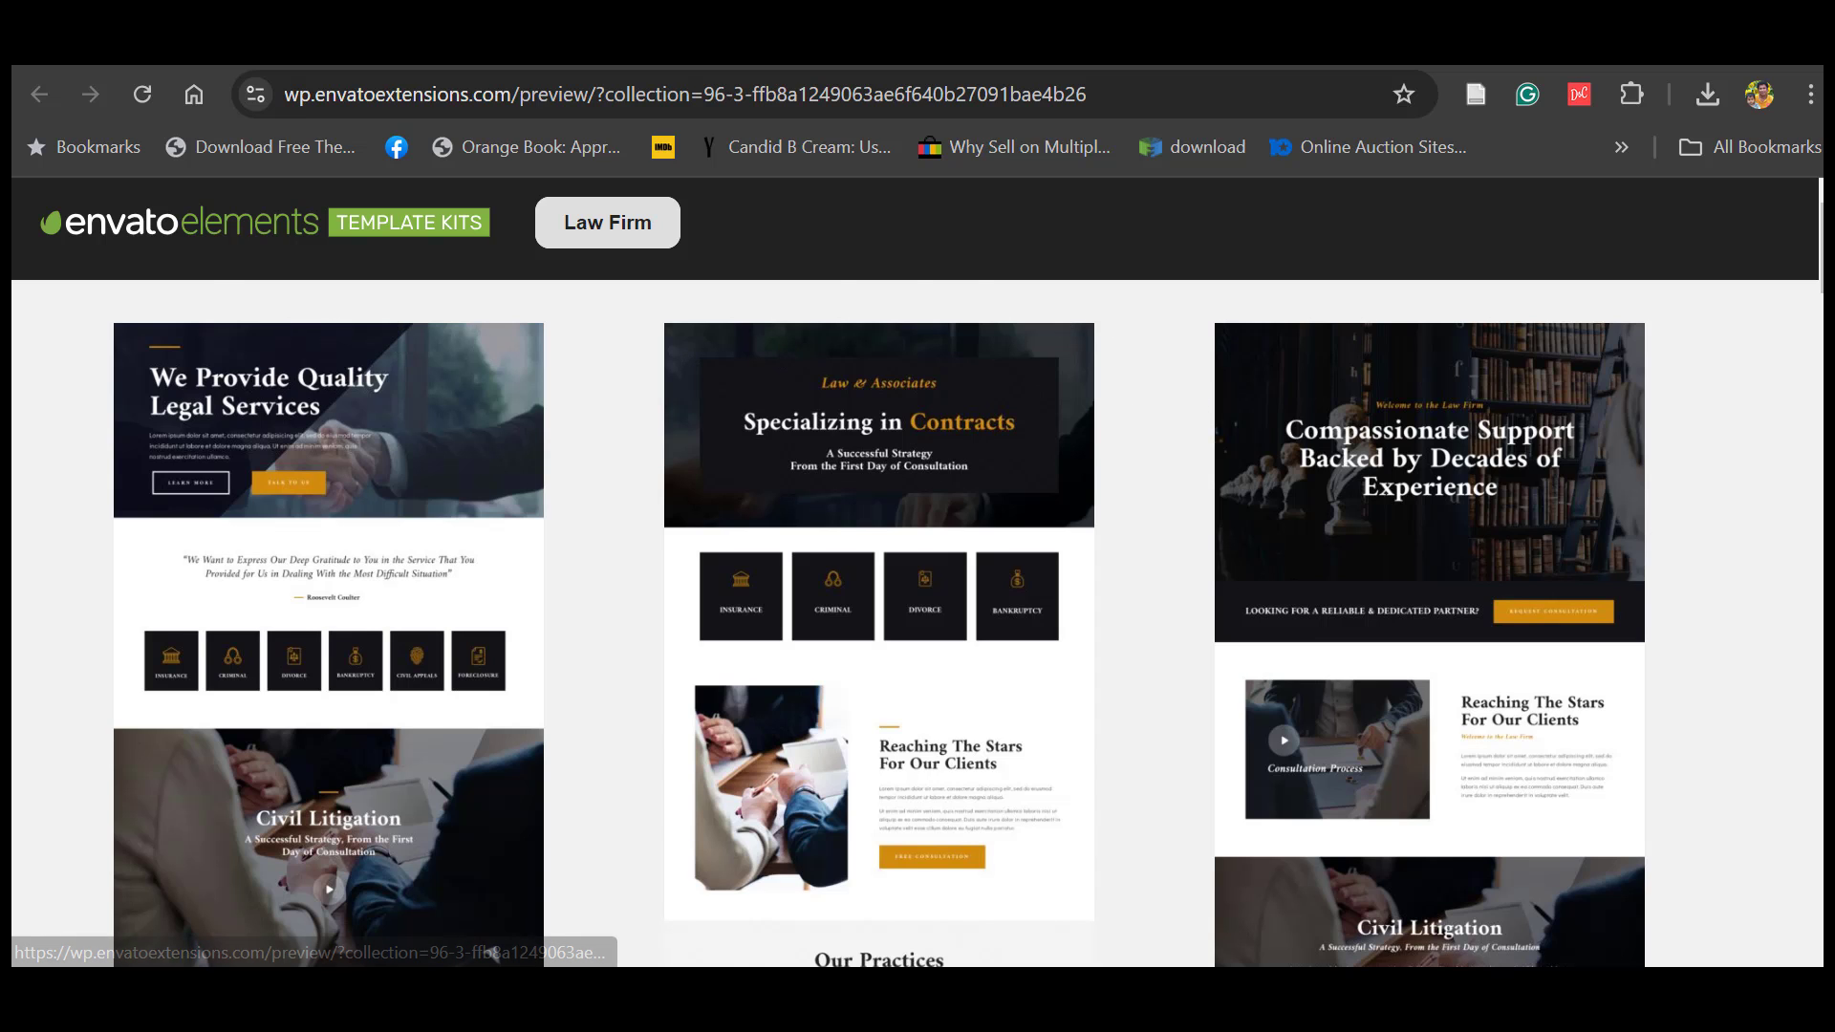
pyautogui.click(1276, 43)
# - Browse the Header category of the free blocks and import the black Header (with Nav) template with the button at its end
pyautogui.scroll(5, 1527, 233)
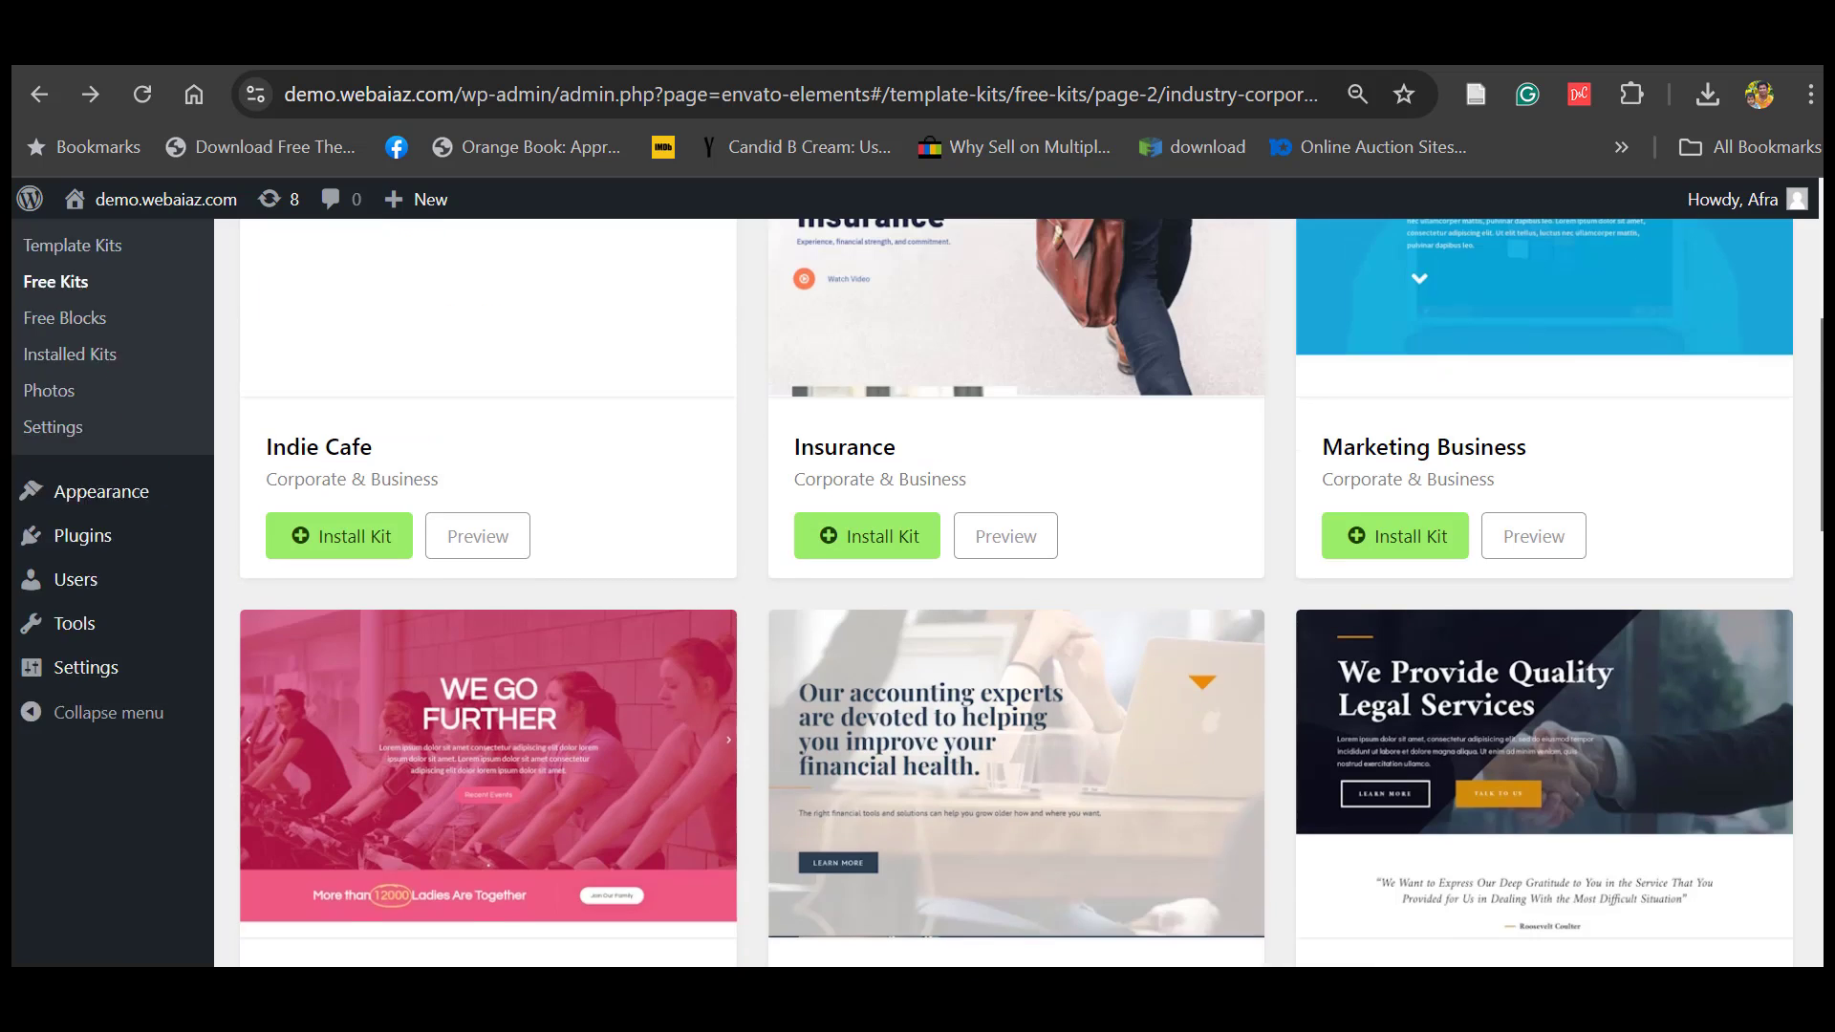
pyautogui.scroll(1, 138, 528)
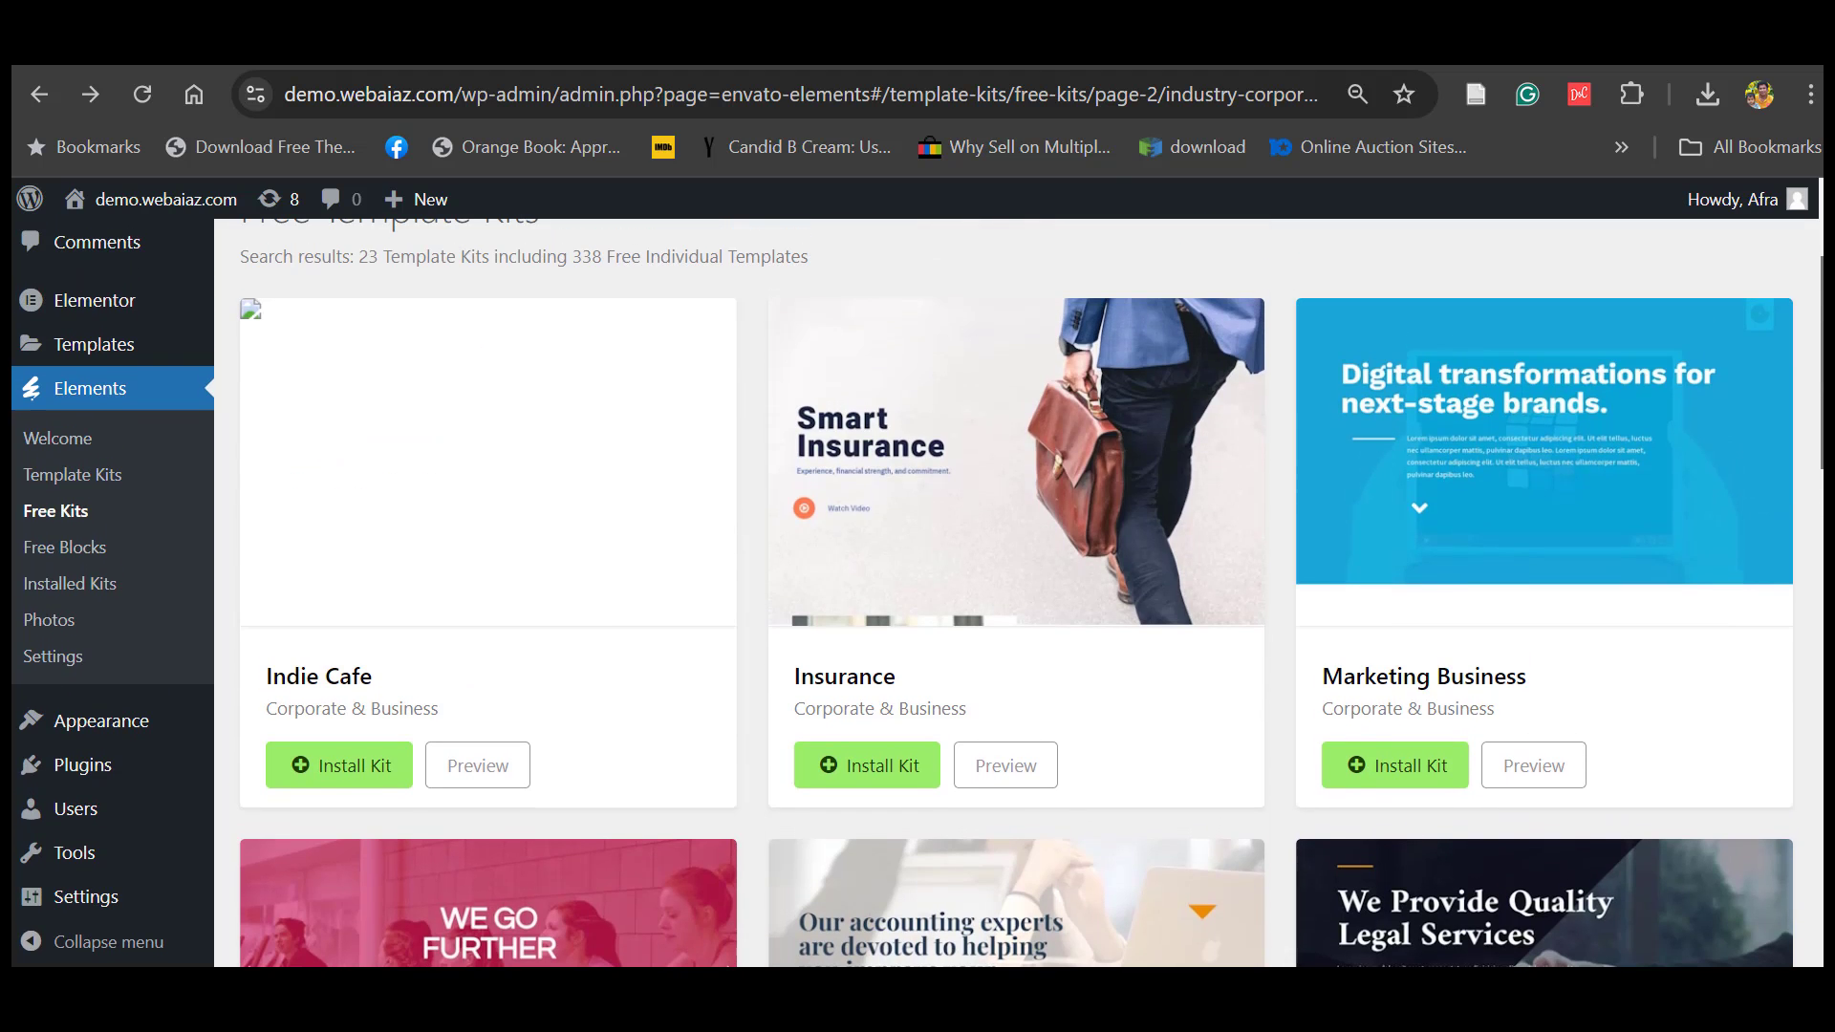
pyautogui.scroll(-1, 139, 527)
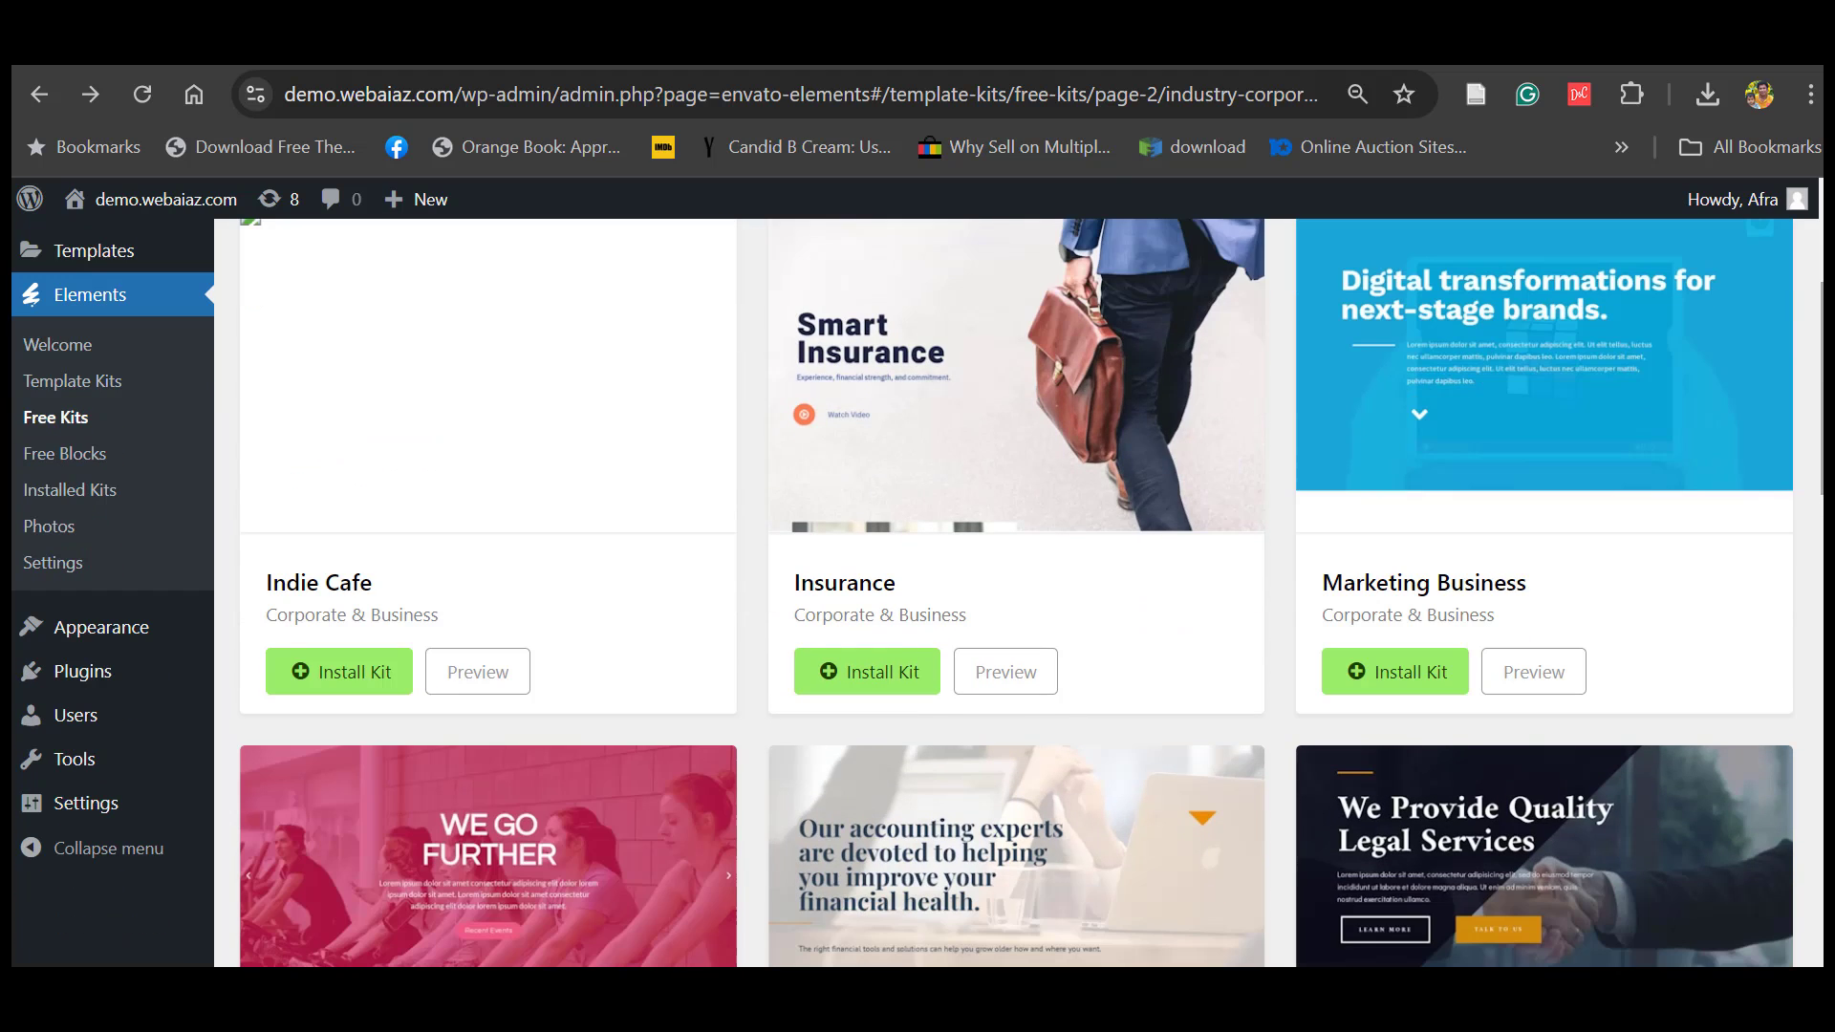
pyautogui.click(50, 456)
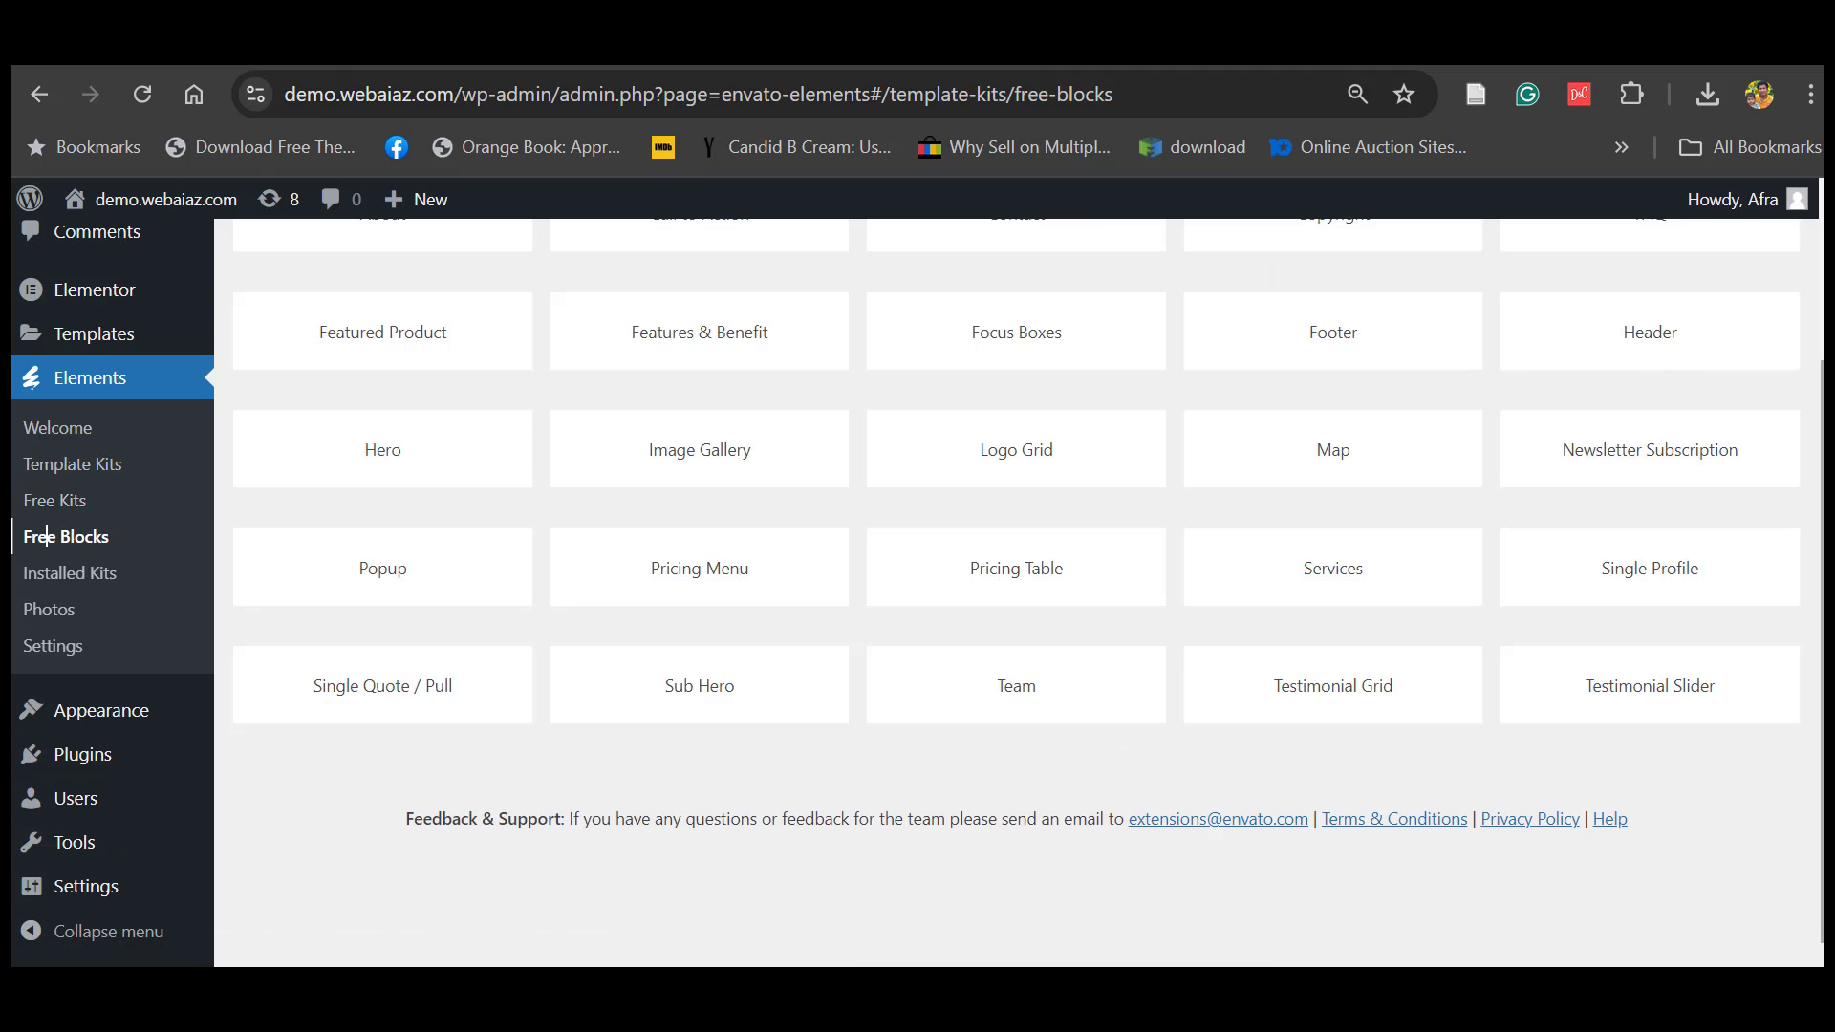
pyautogui.scroll(2, 1796, 391)
pyautogui.click(1647, 467)
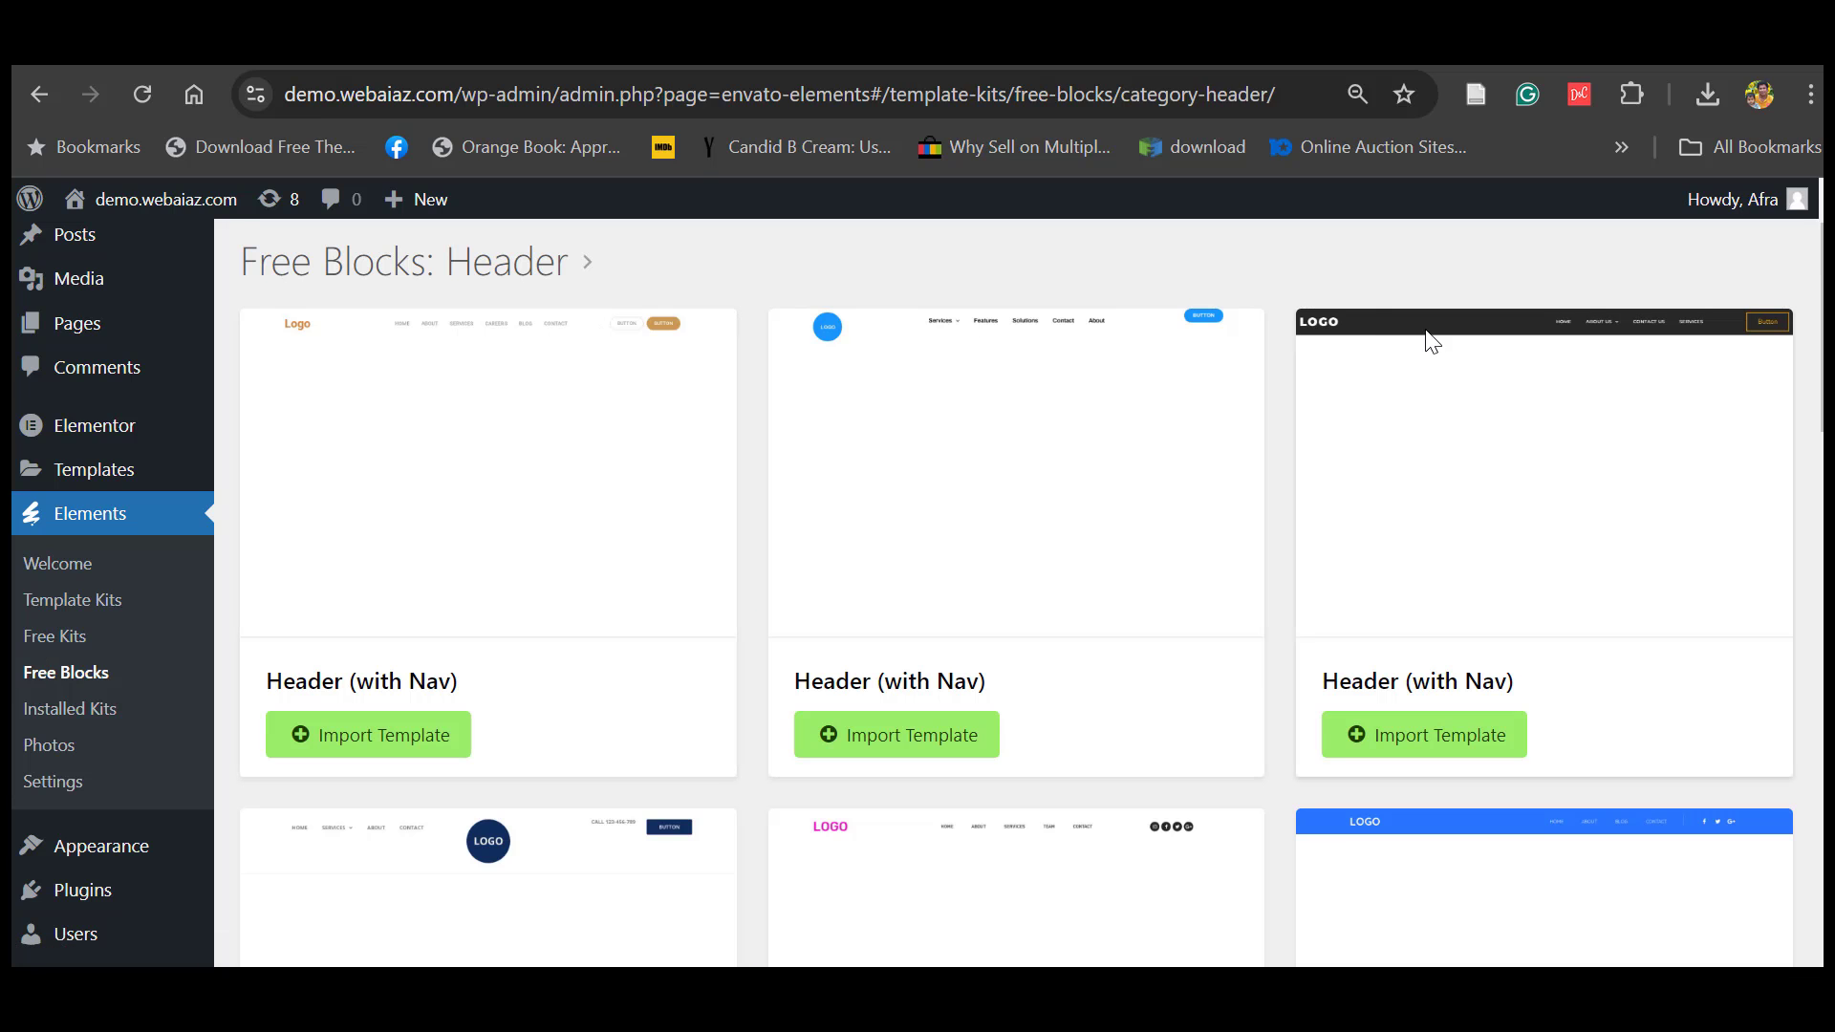
pyautogui.scroll(-7, 1453, 684)
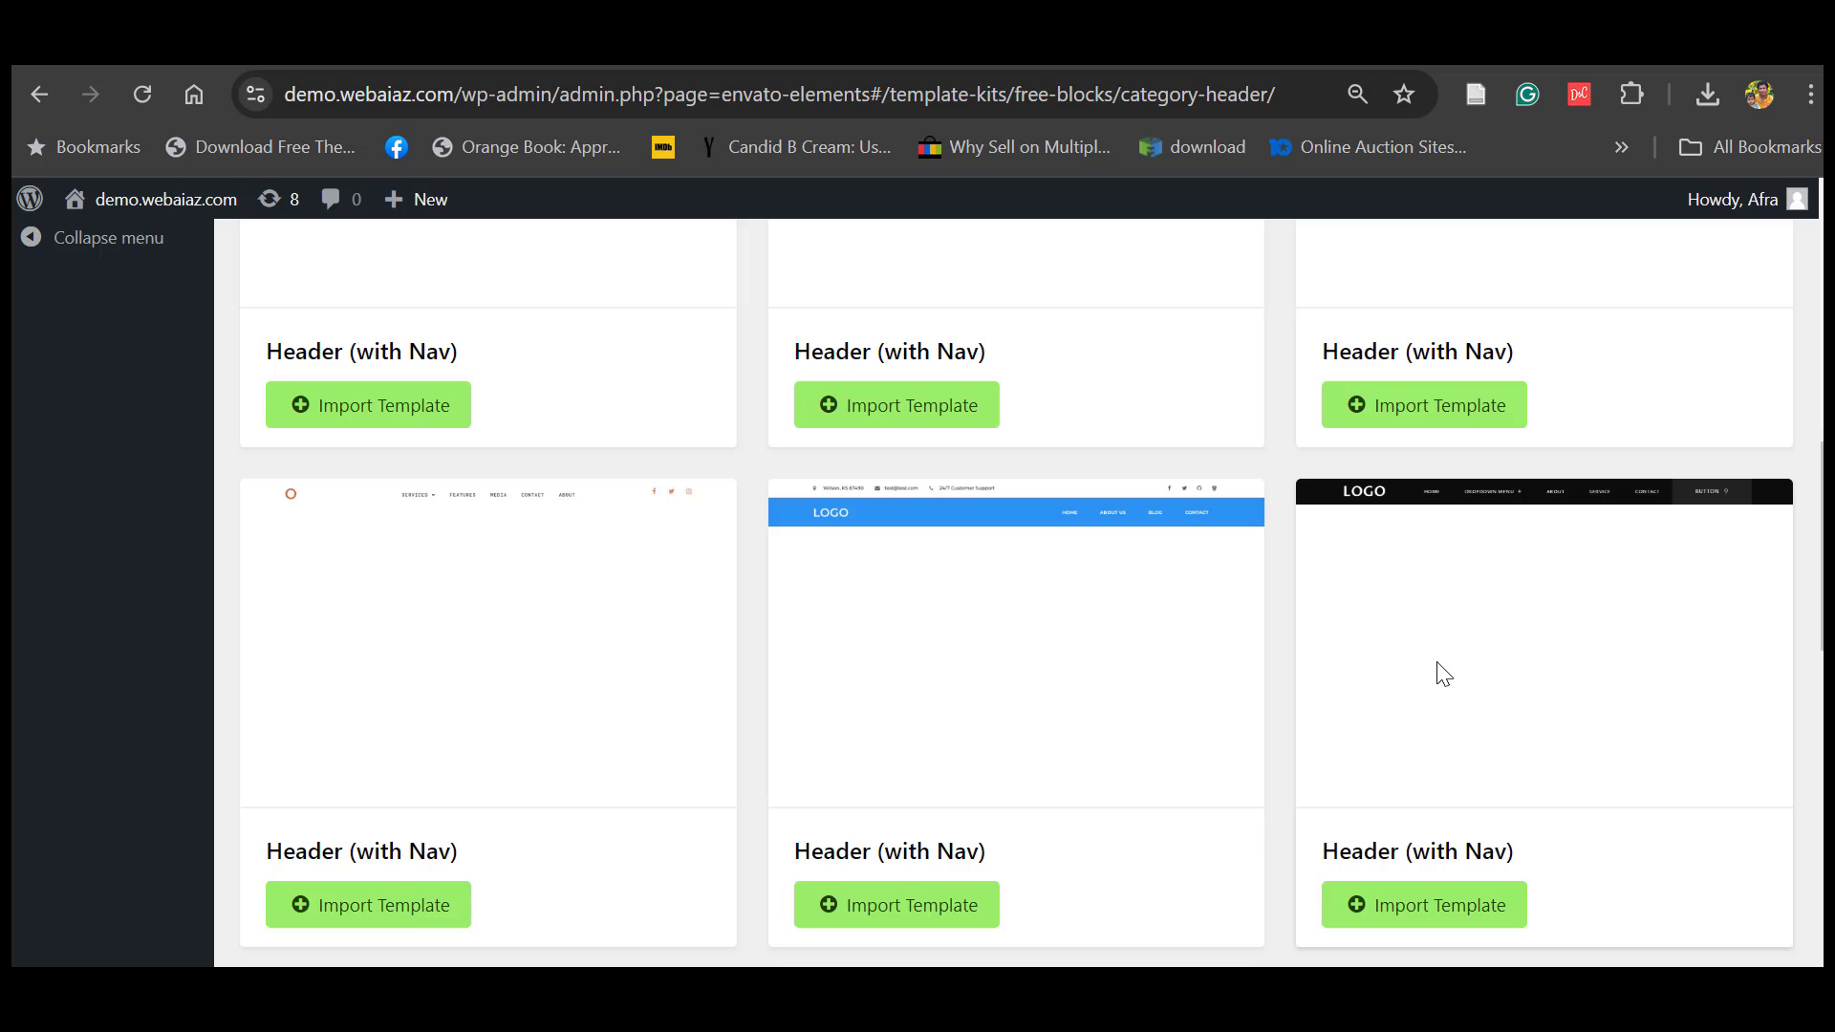
pyautogui.click(1405, 915)
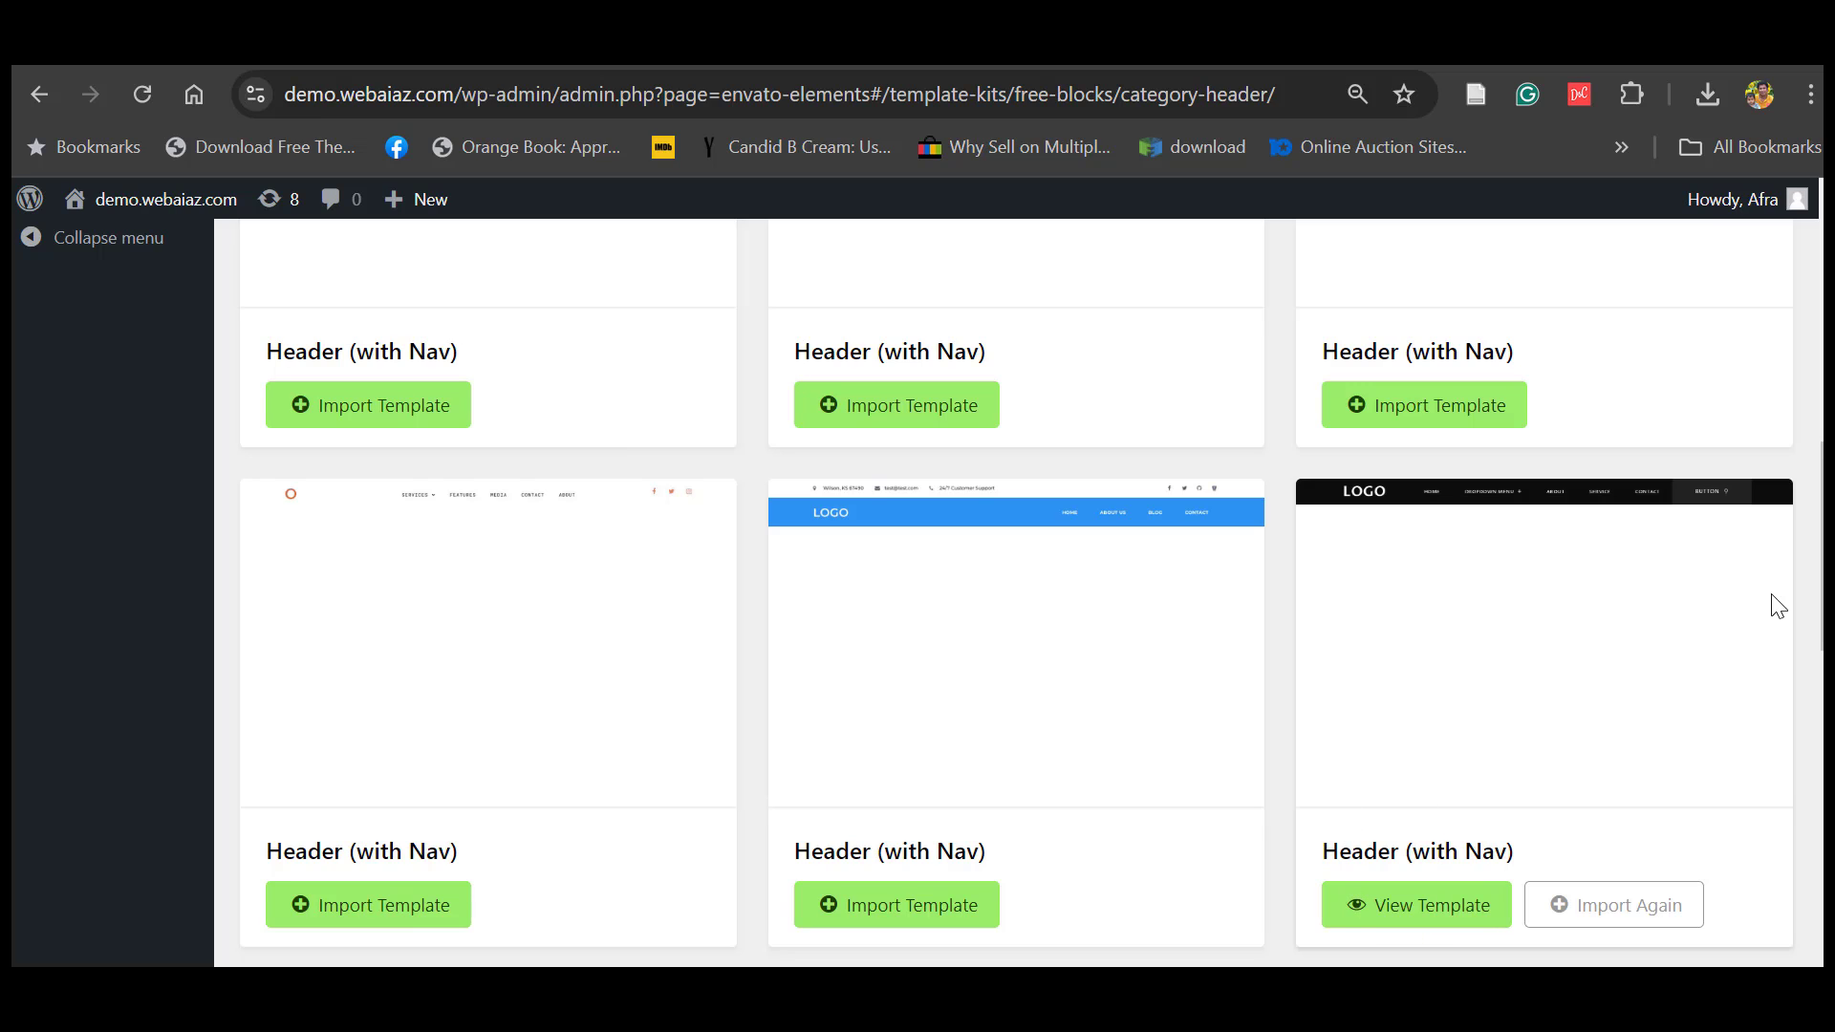
pyautogui.click(1420, 905)
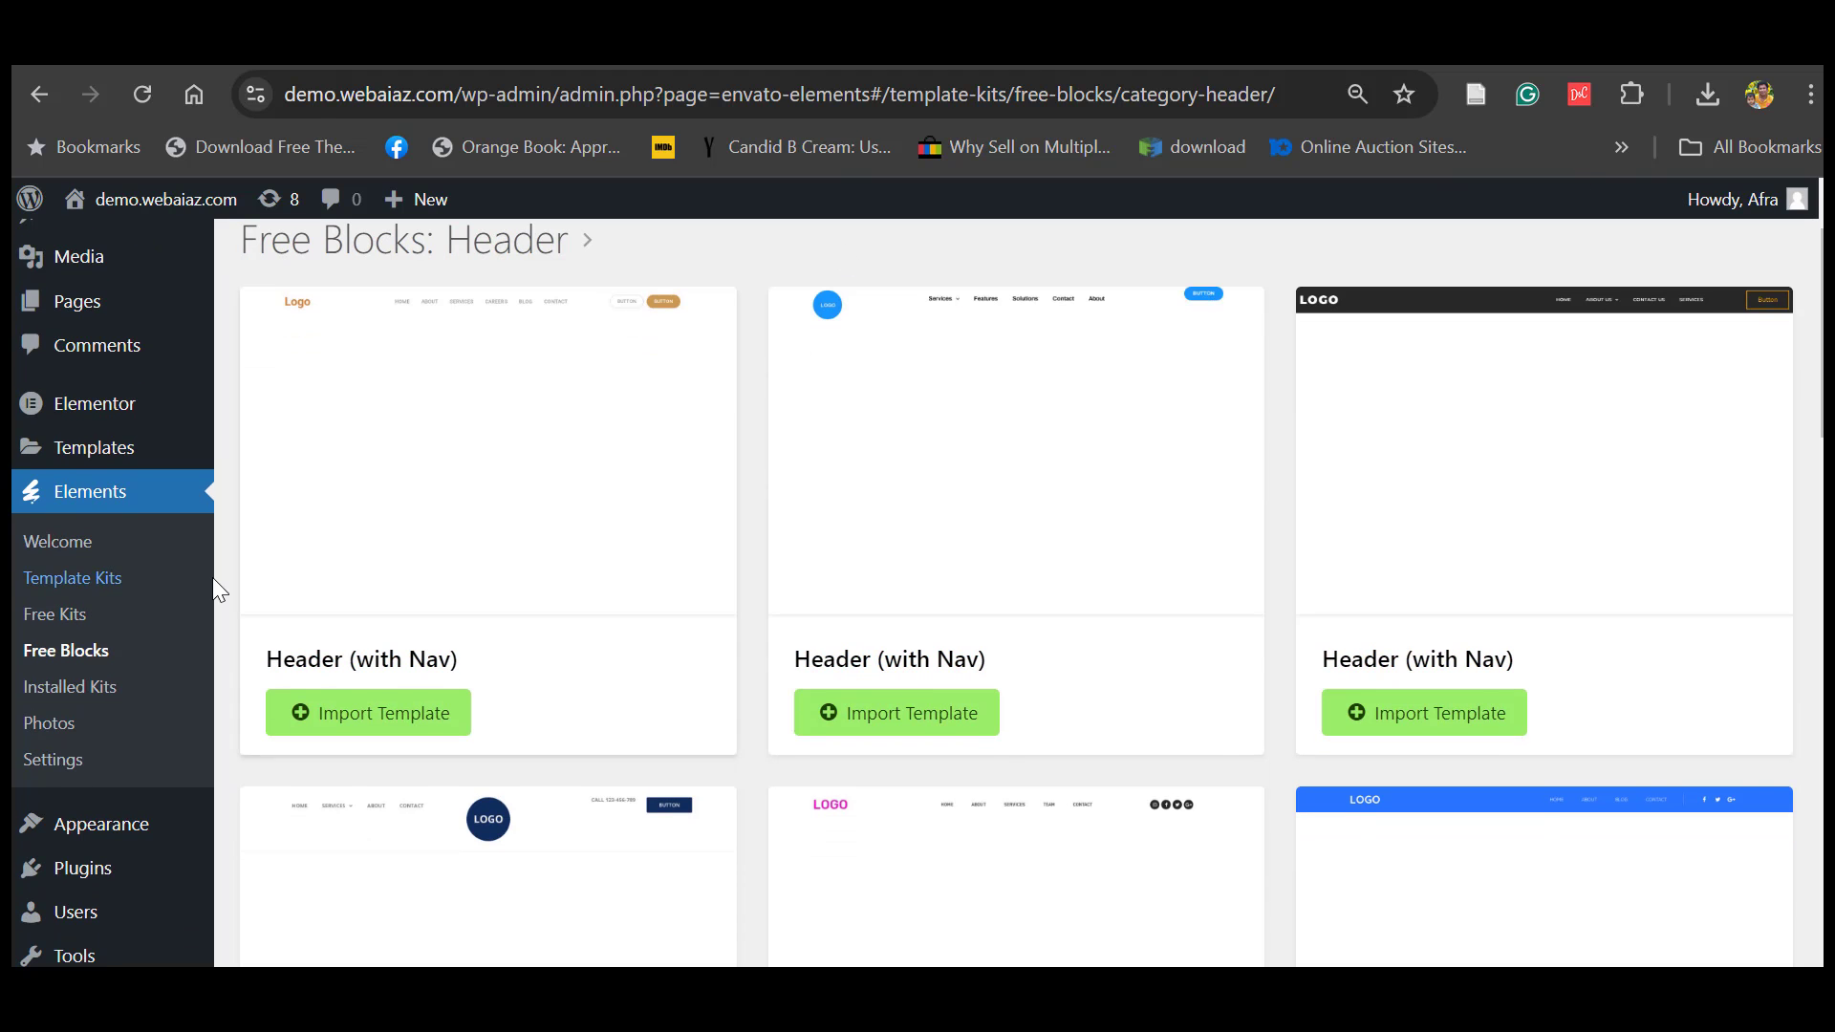
# - Import the dark blue Footer template with About Us, Pages, Help and Social Media columns from the free blocks
pyautogui.click(56, 659)
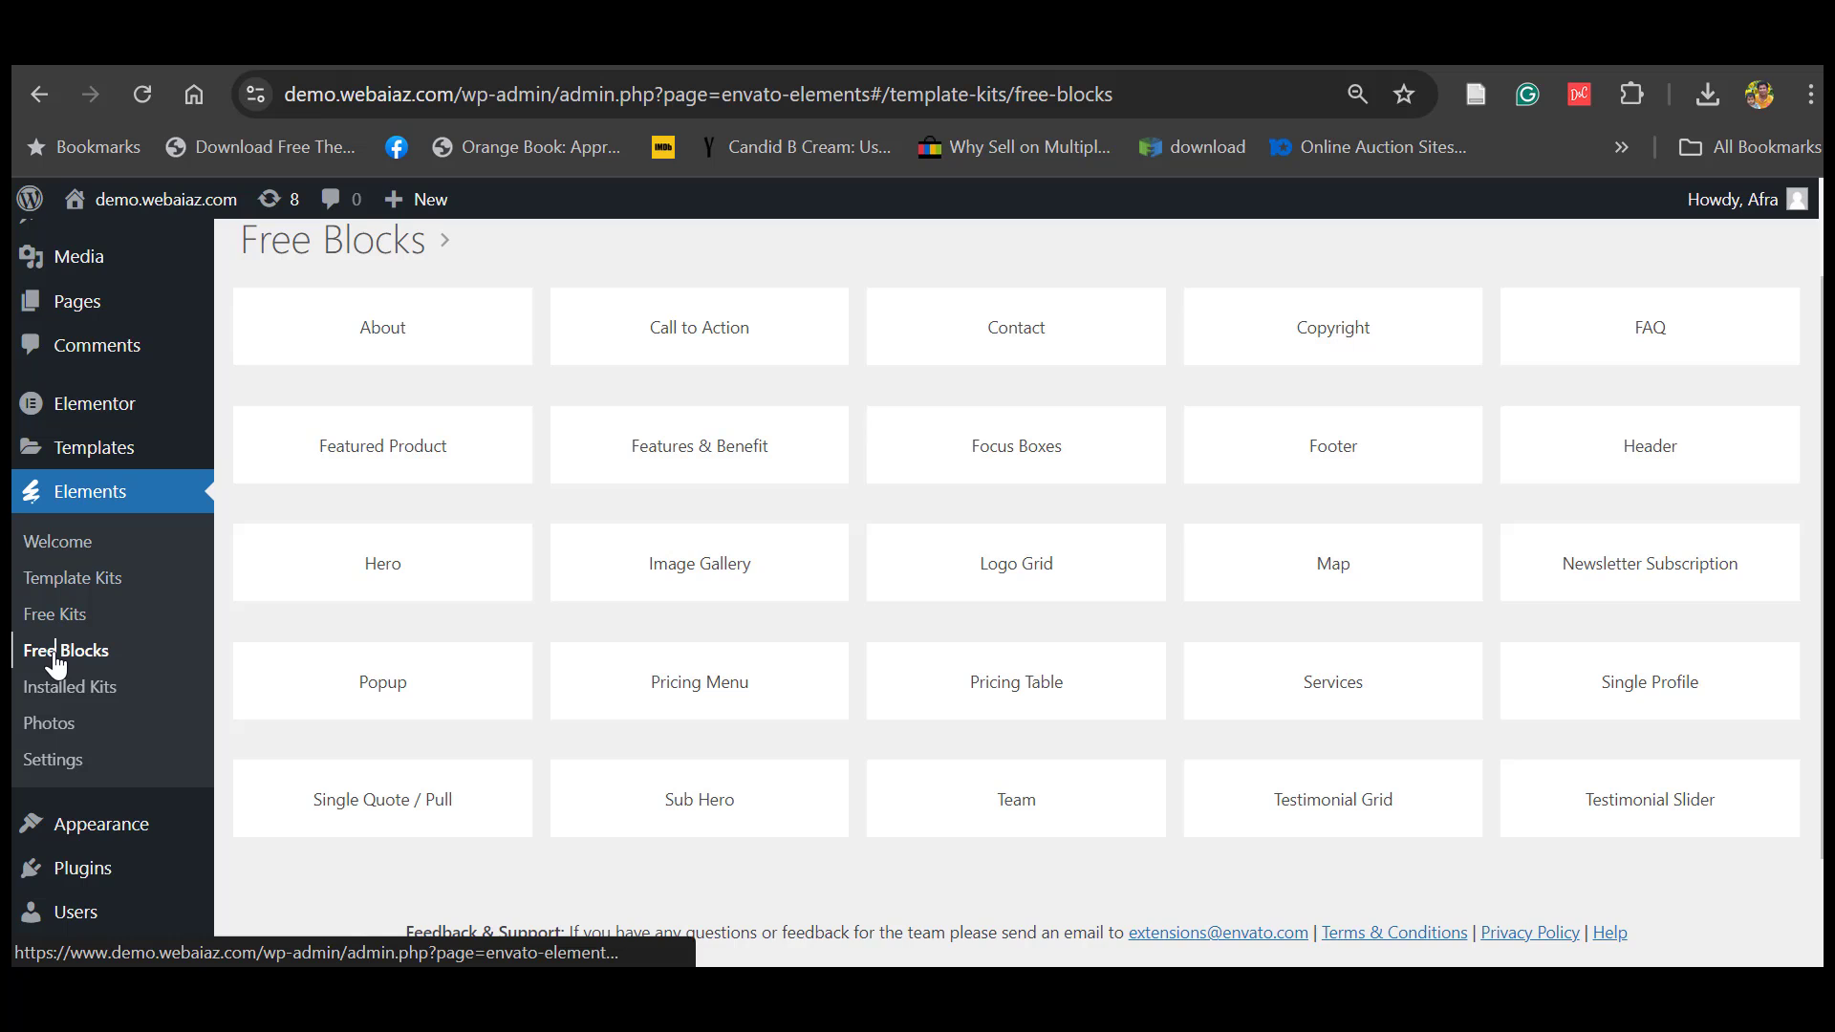
pyautogui.click(1304, 455)
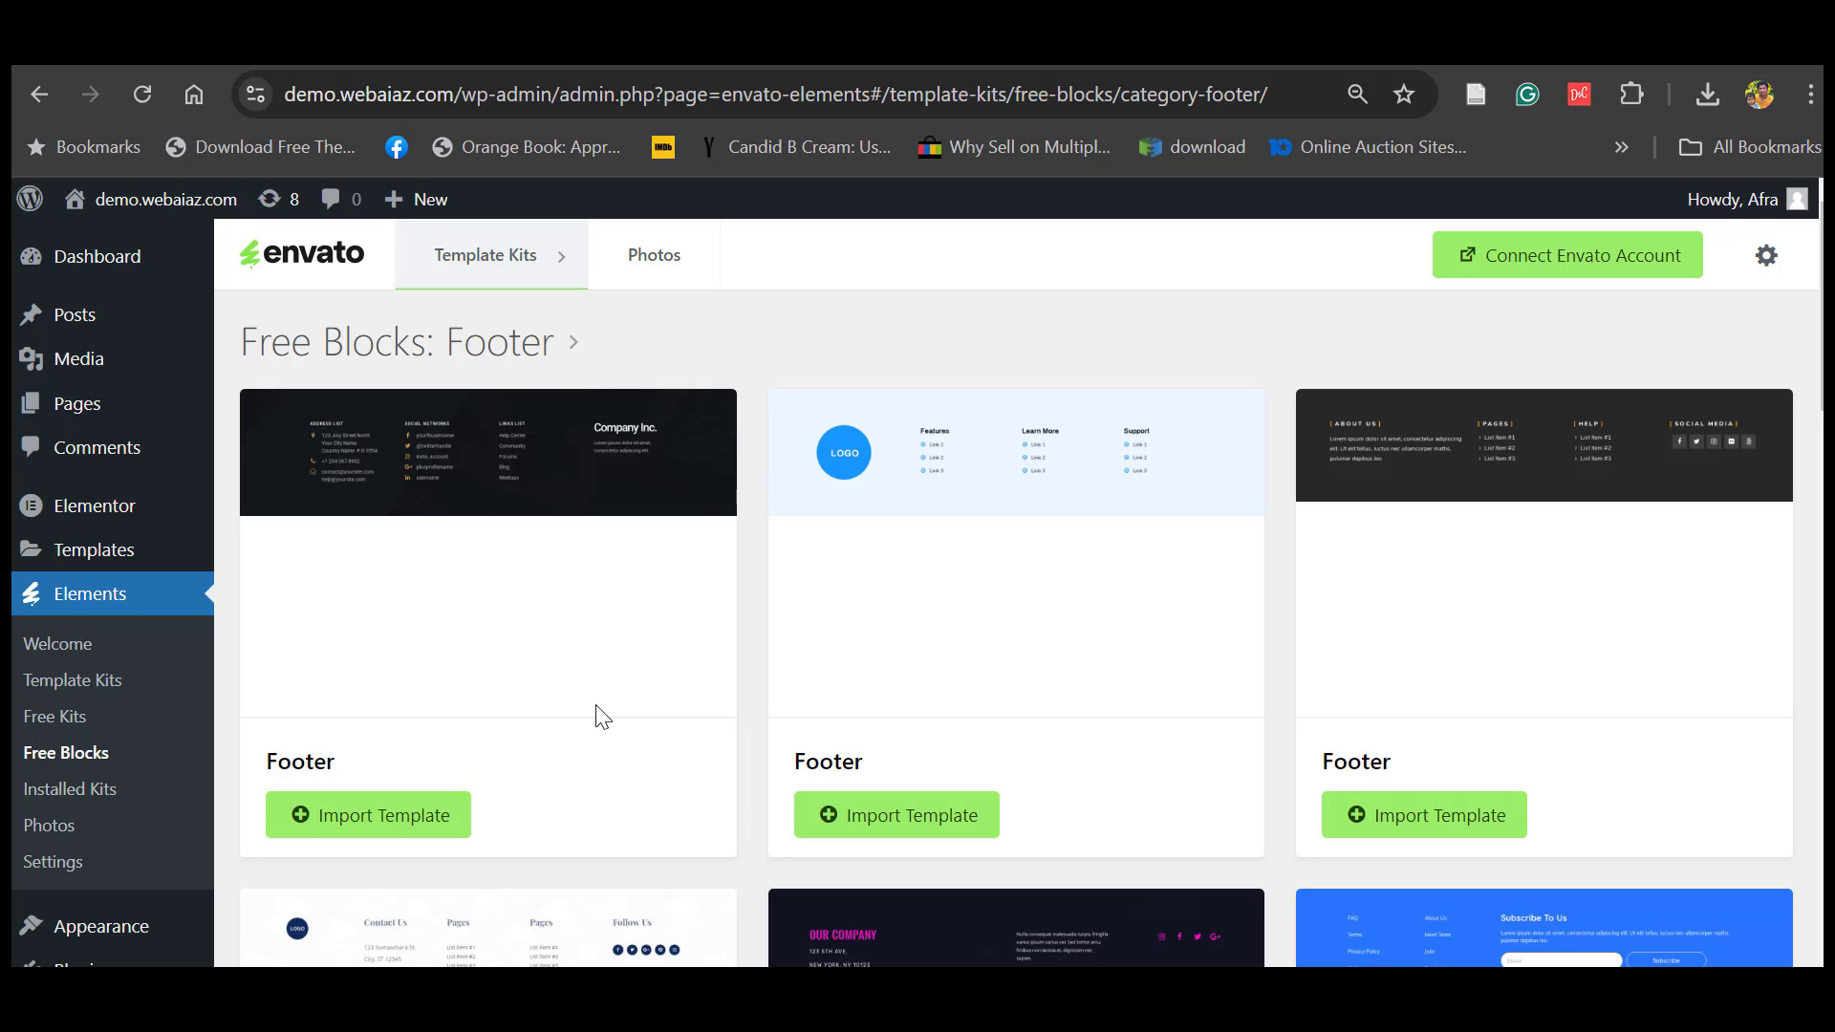
pyautogui.scroll(-5, 1018, 445)
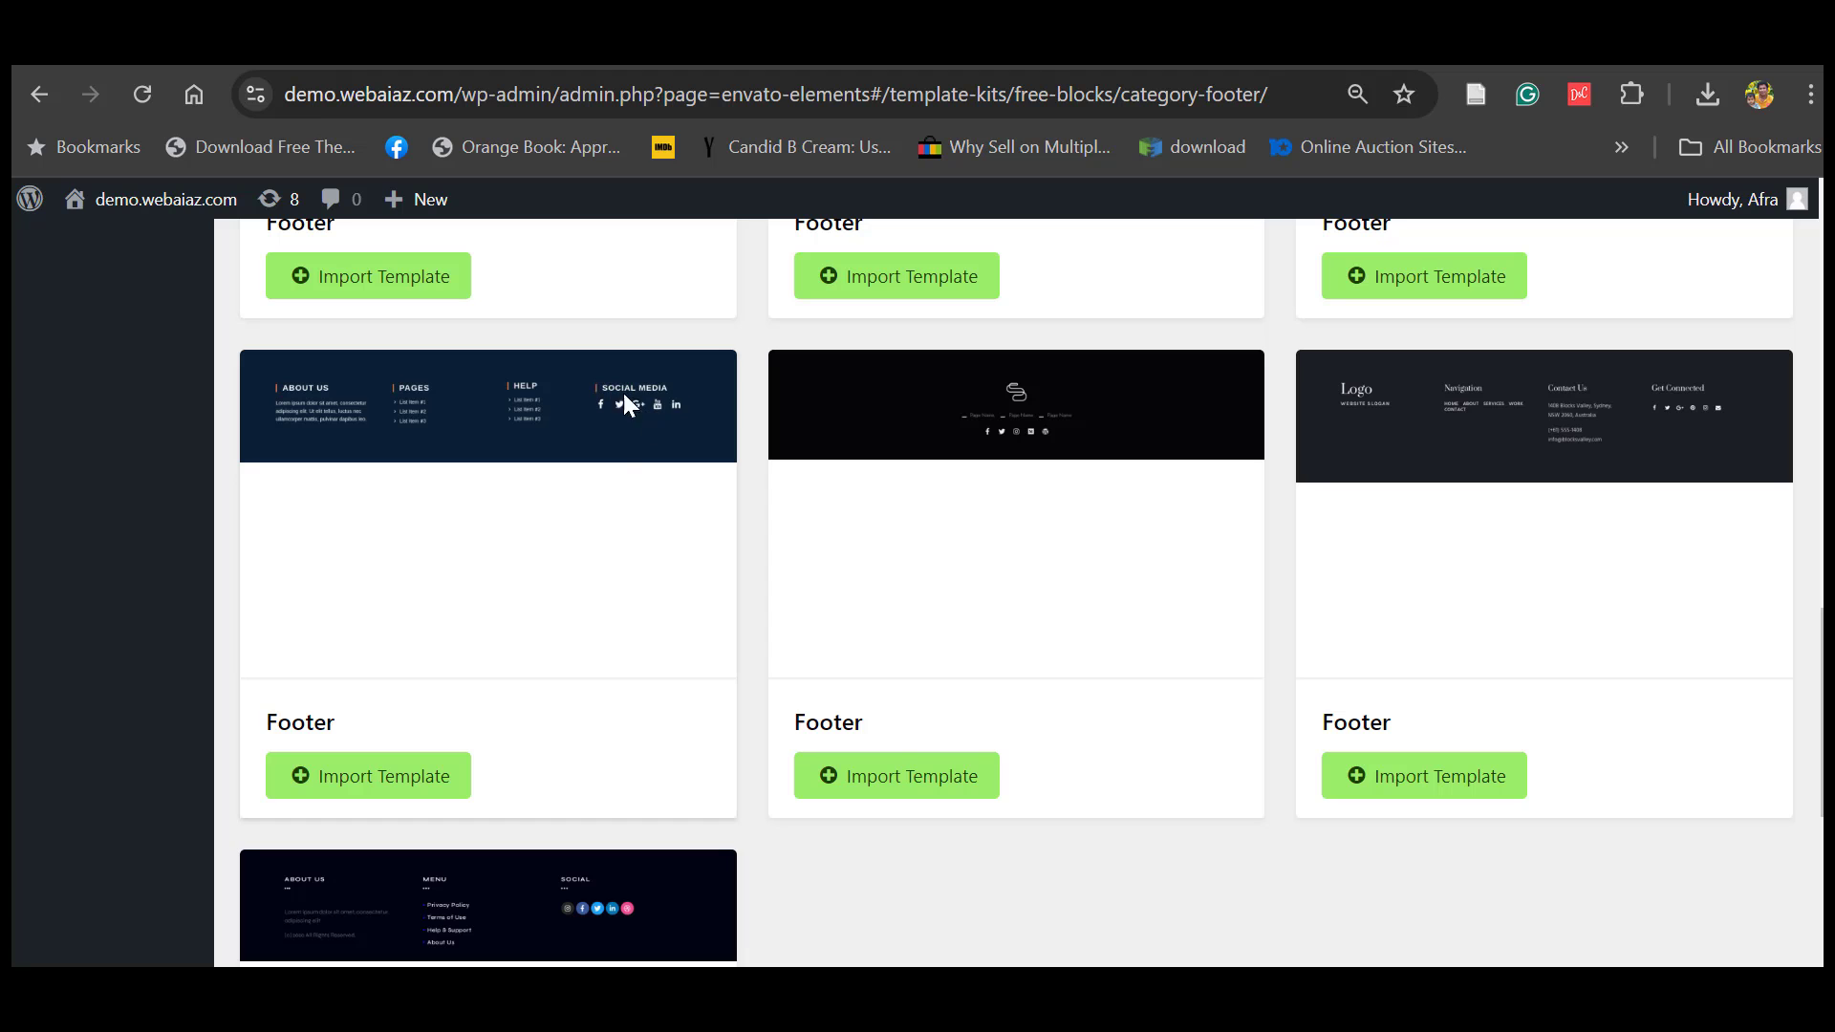
pyautogui.click(363, 782)
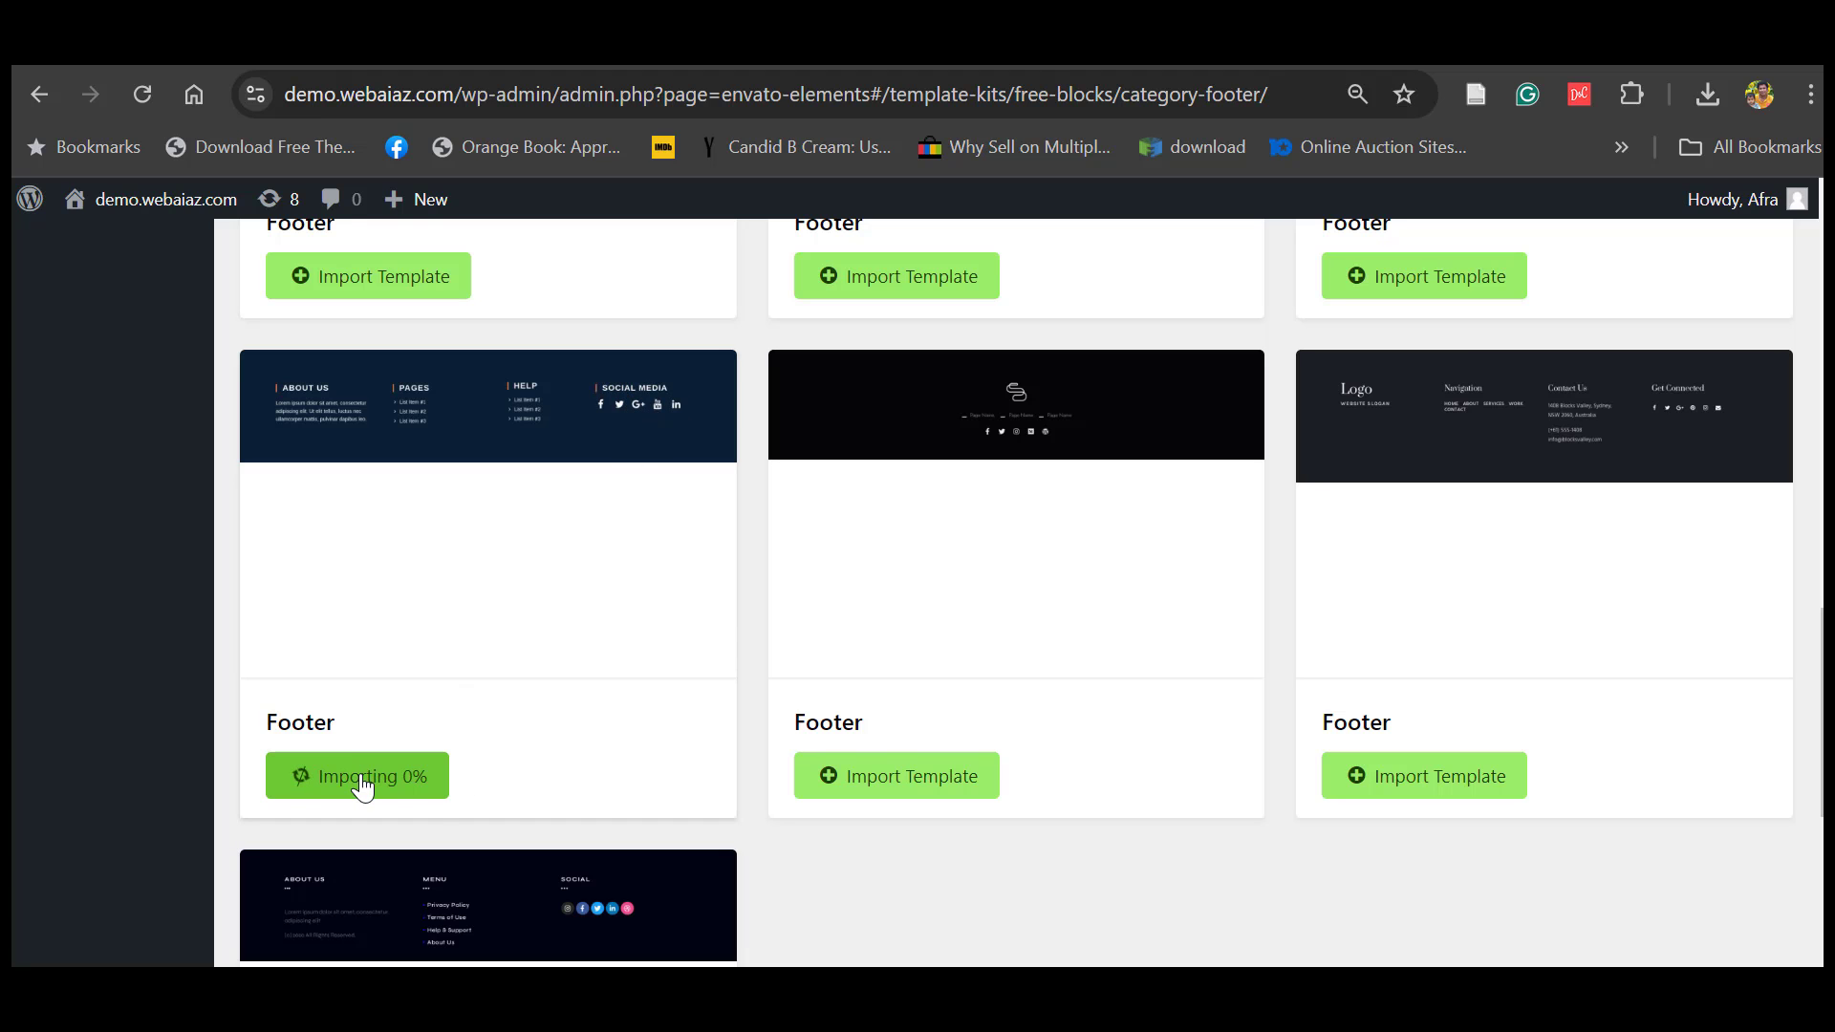
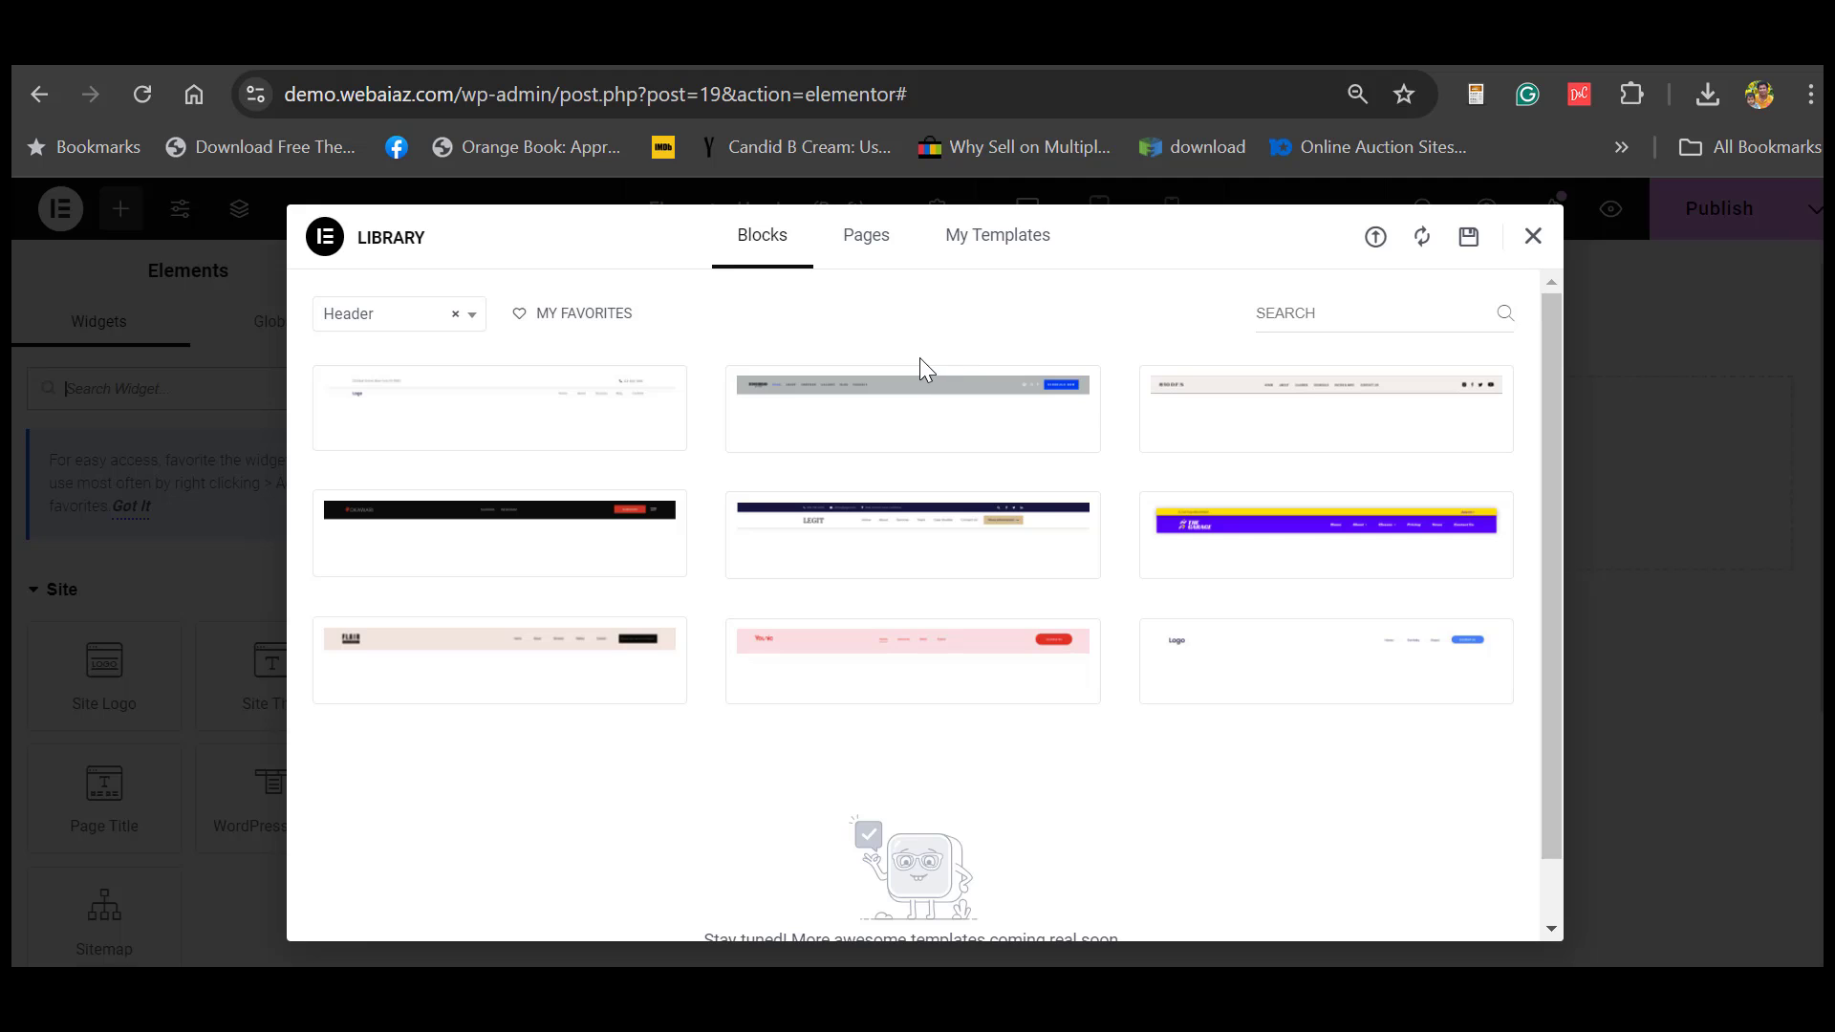
# - Look over the library's header blocks and insert the saved Header (with Nav) template into the Elementor header
pyautogui.moveTo(573, 519)
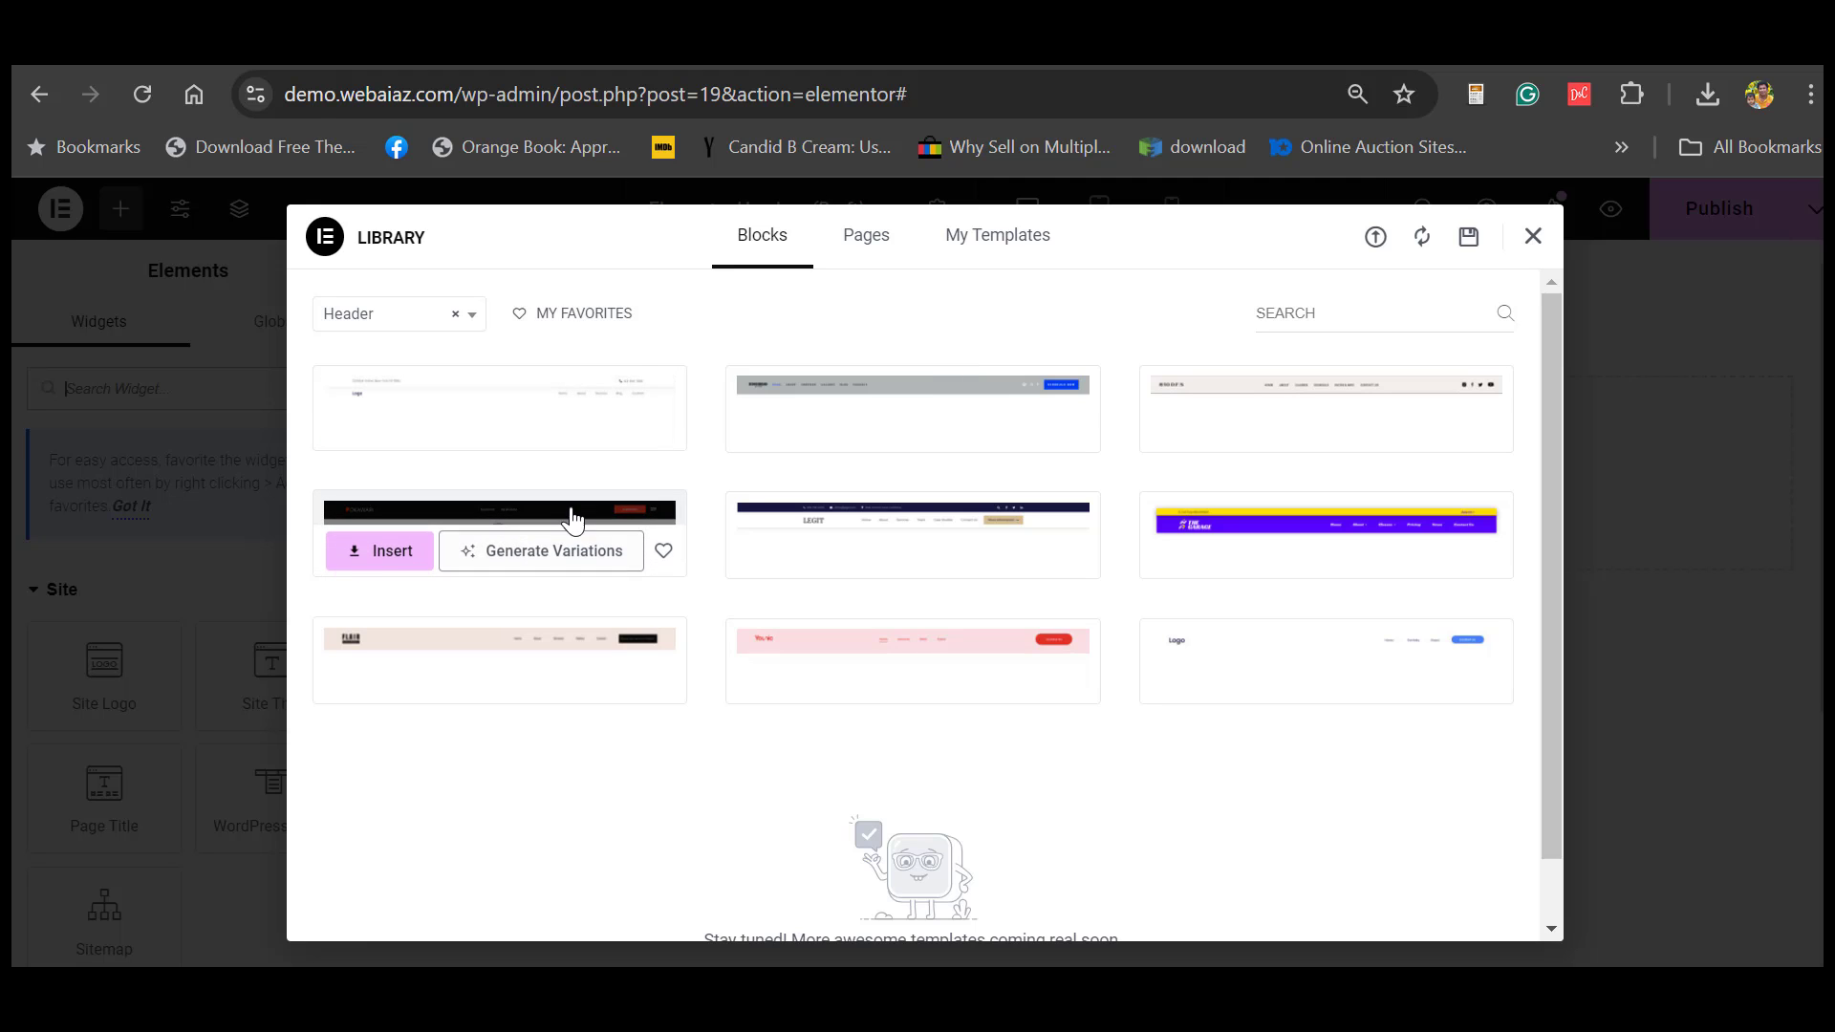
pyautogui.moveTo(1022, 393)
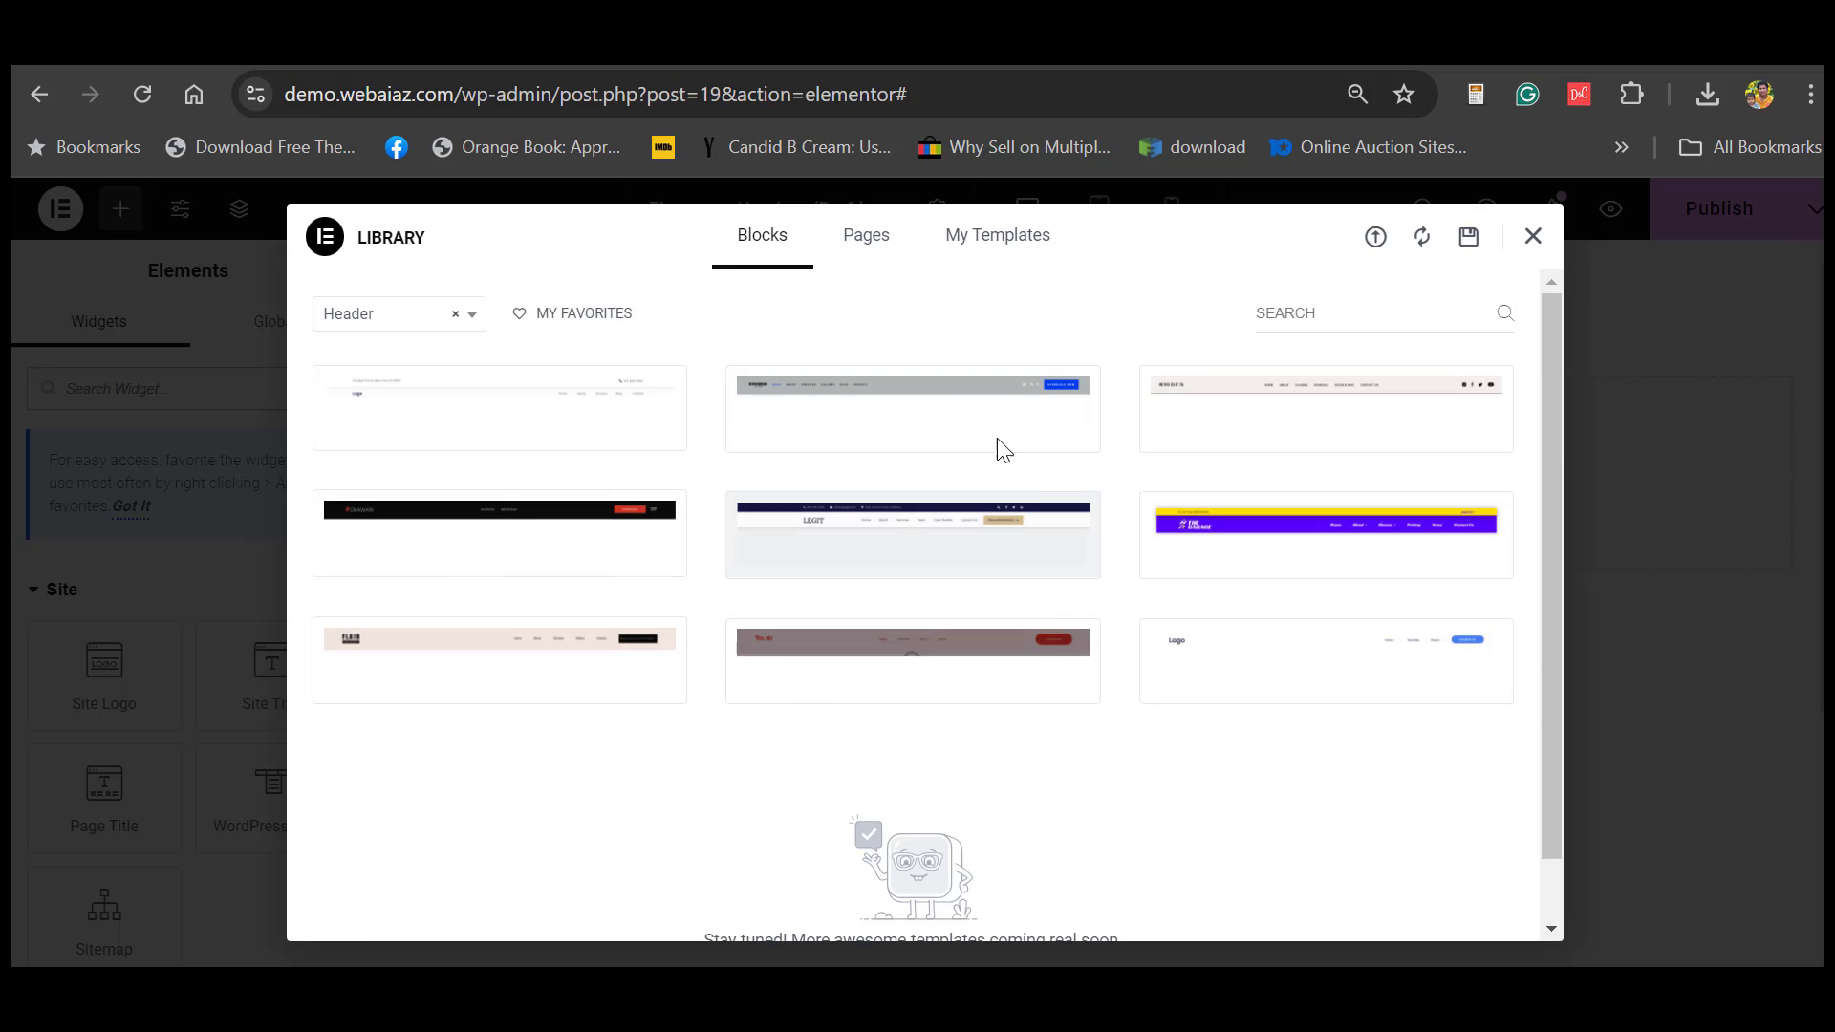
pyautogui.click(995, 256)
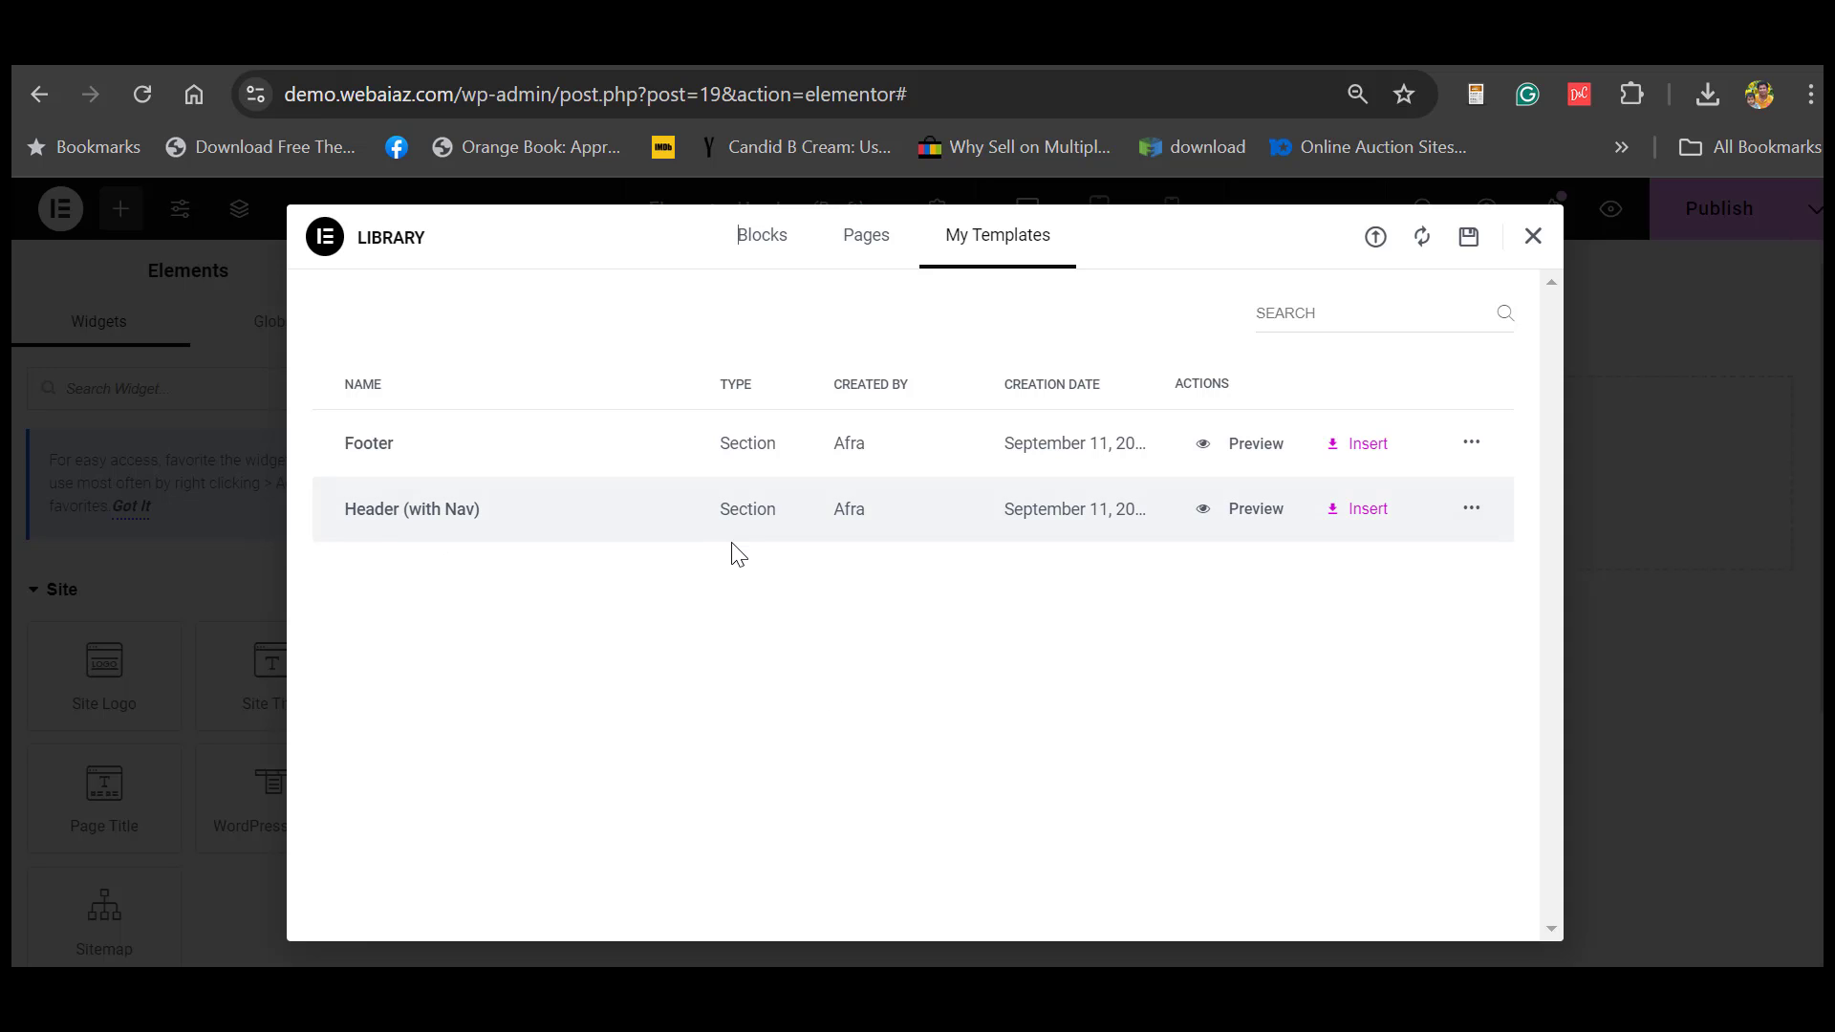
pyautogui.click(1356, 514)
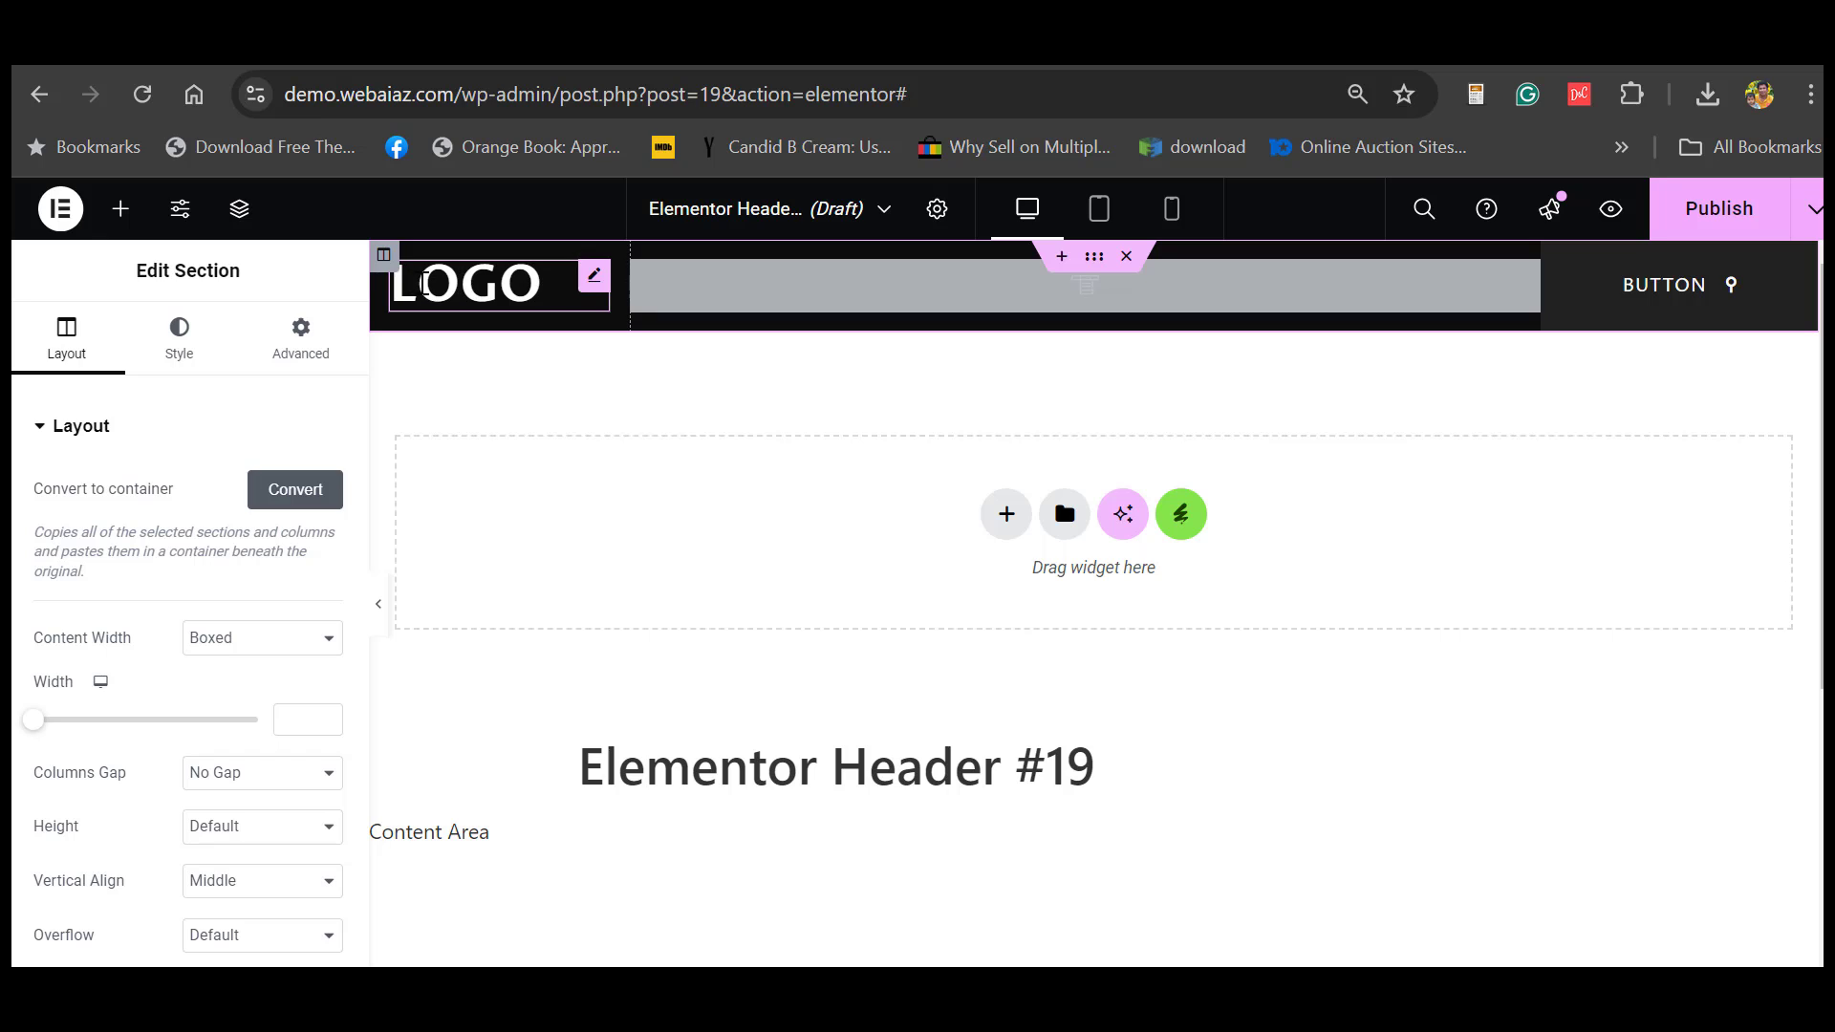
# - Replace the header's logo text with "LAW FIRM" and widen its column so the text fits on one line
pyautogui.click(588, 285)
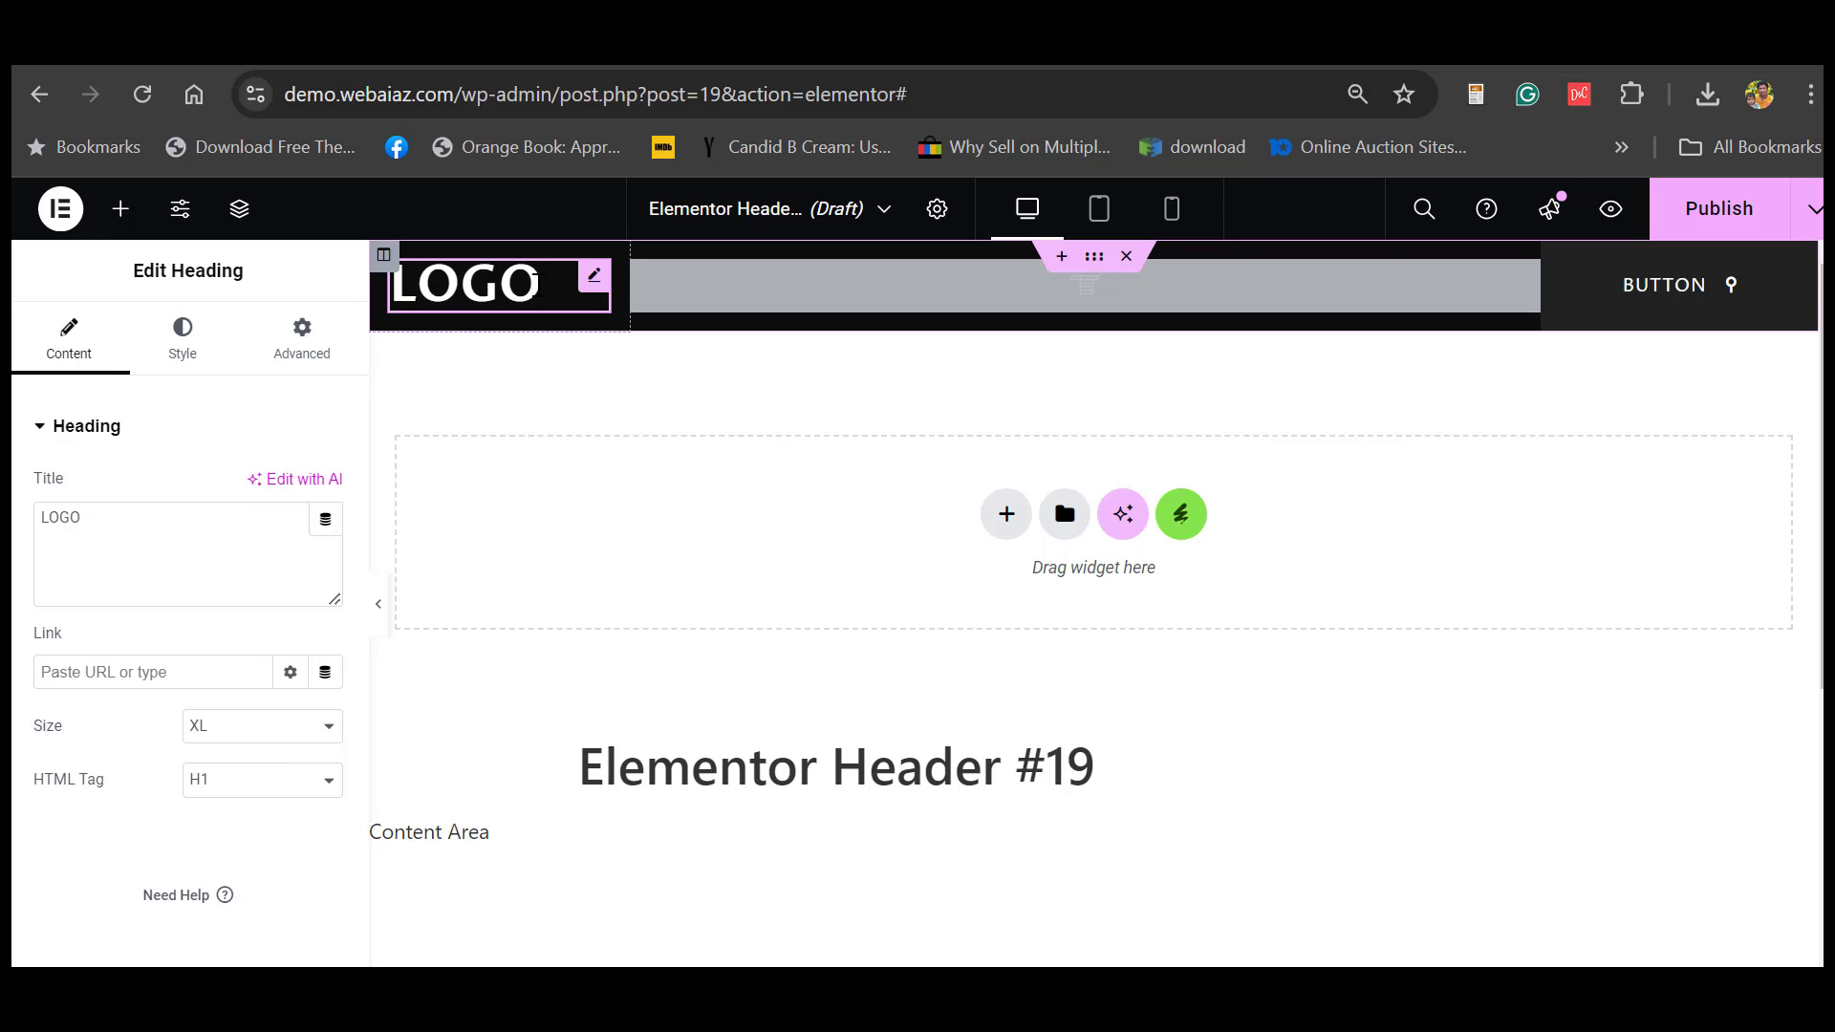
pyautogui.press('BackSpace')
pyautogui.press('BackSpace')
pyautogui.press('BackSpace')
pyautogui.press('BackSpace')
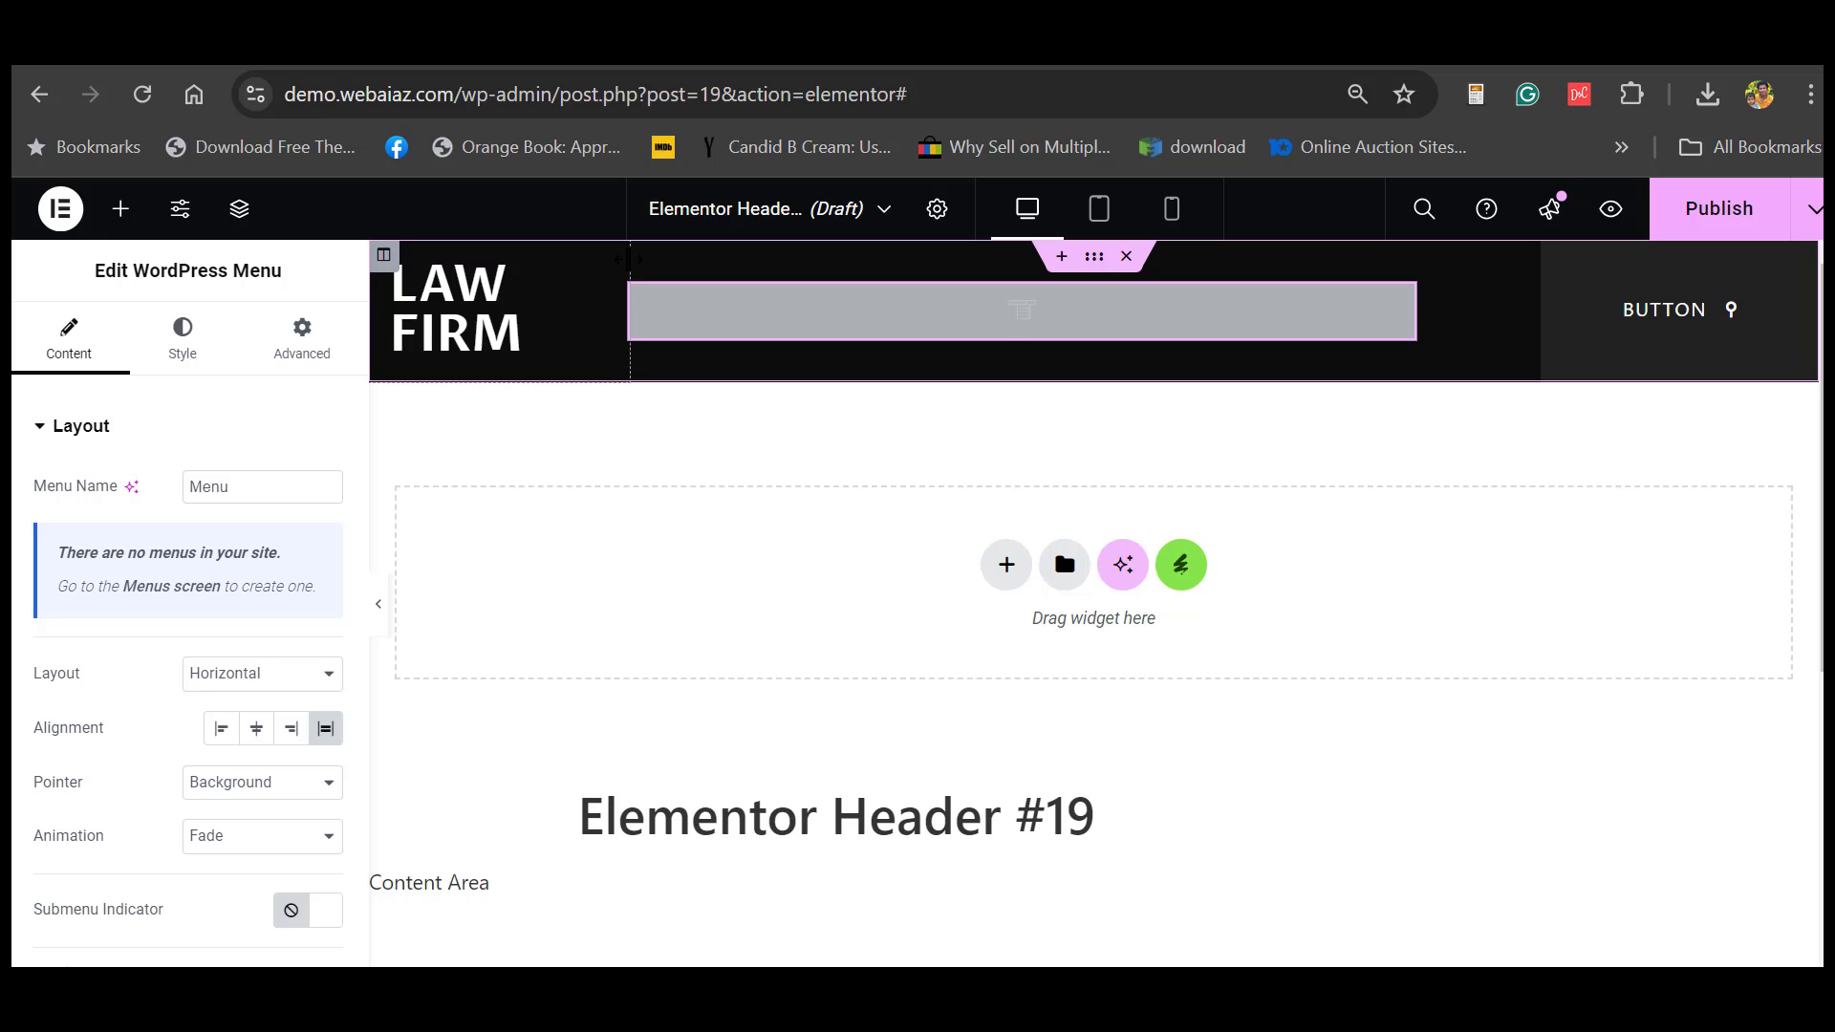
pyautogui.moveTo(628, 259); pyautogui.dragTo(669, 285)
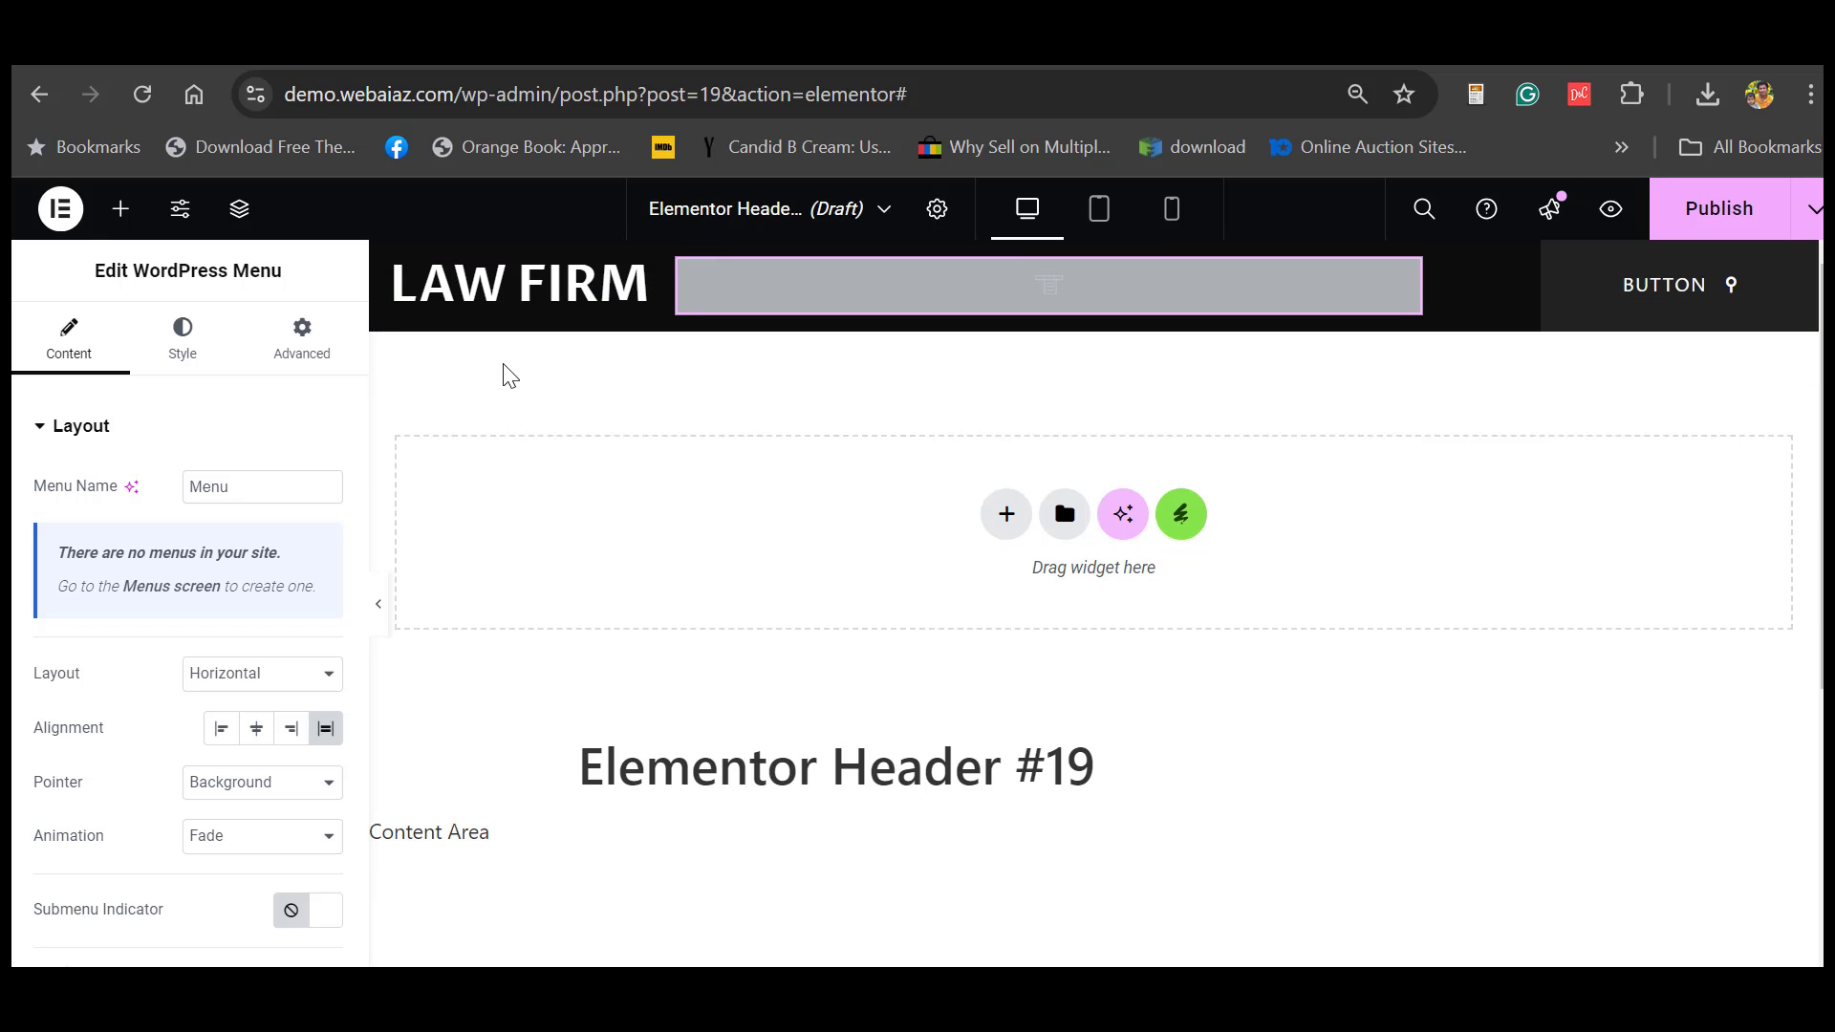
# - Set the header's display condition to Include Entire Site and save it to publish the header
pyautogui.click(1812, 210)
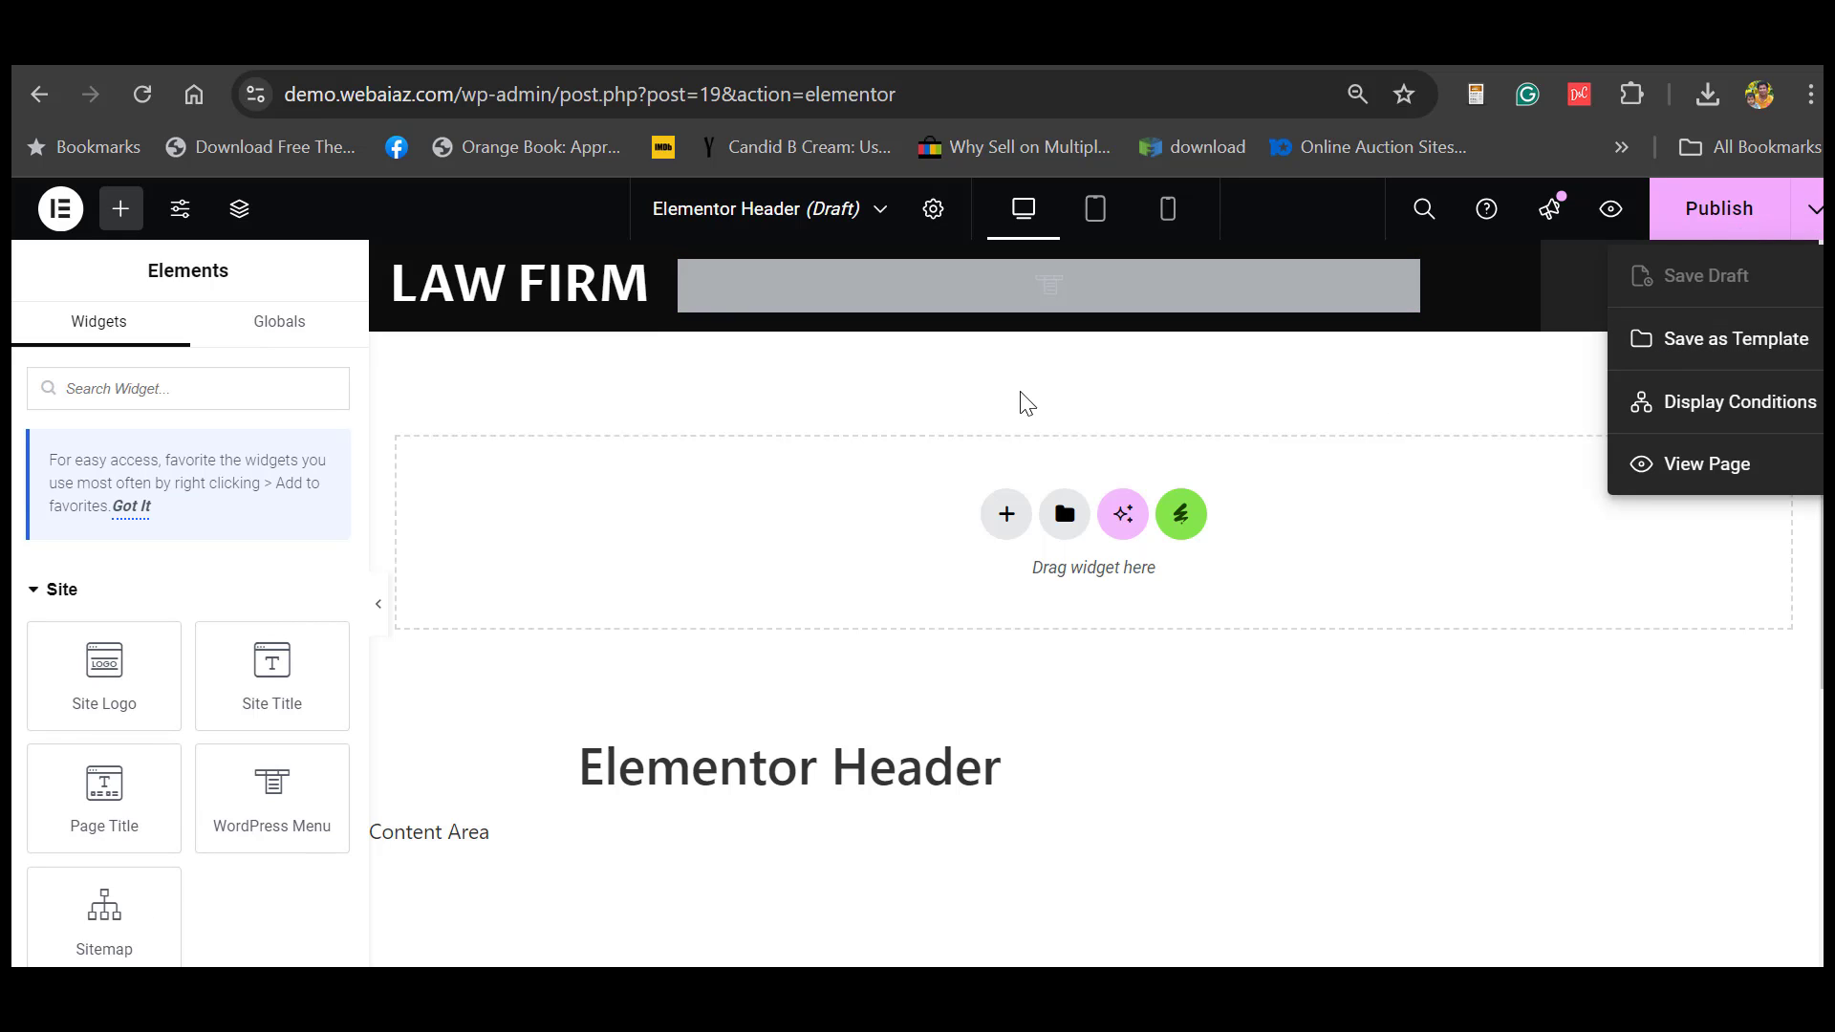
pyautogui.click(1200, 398)
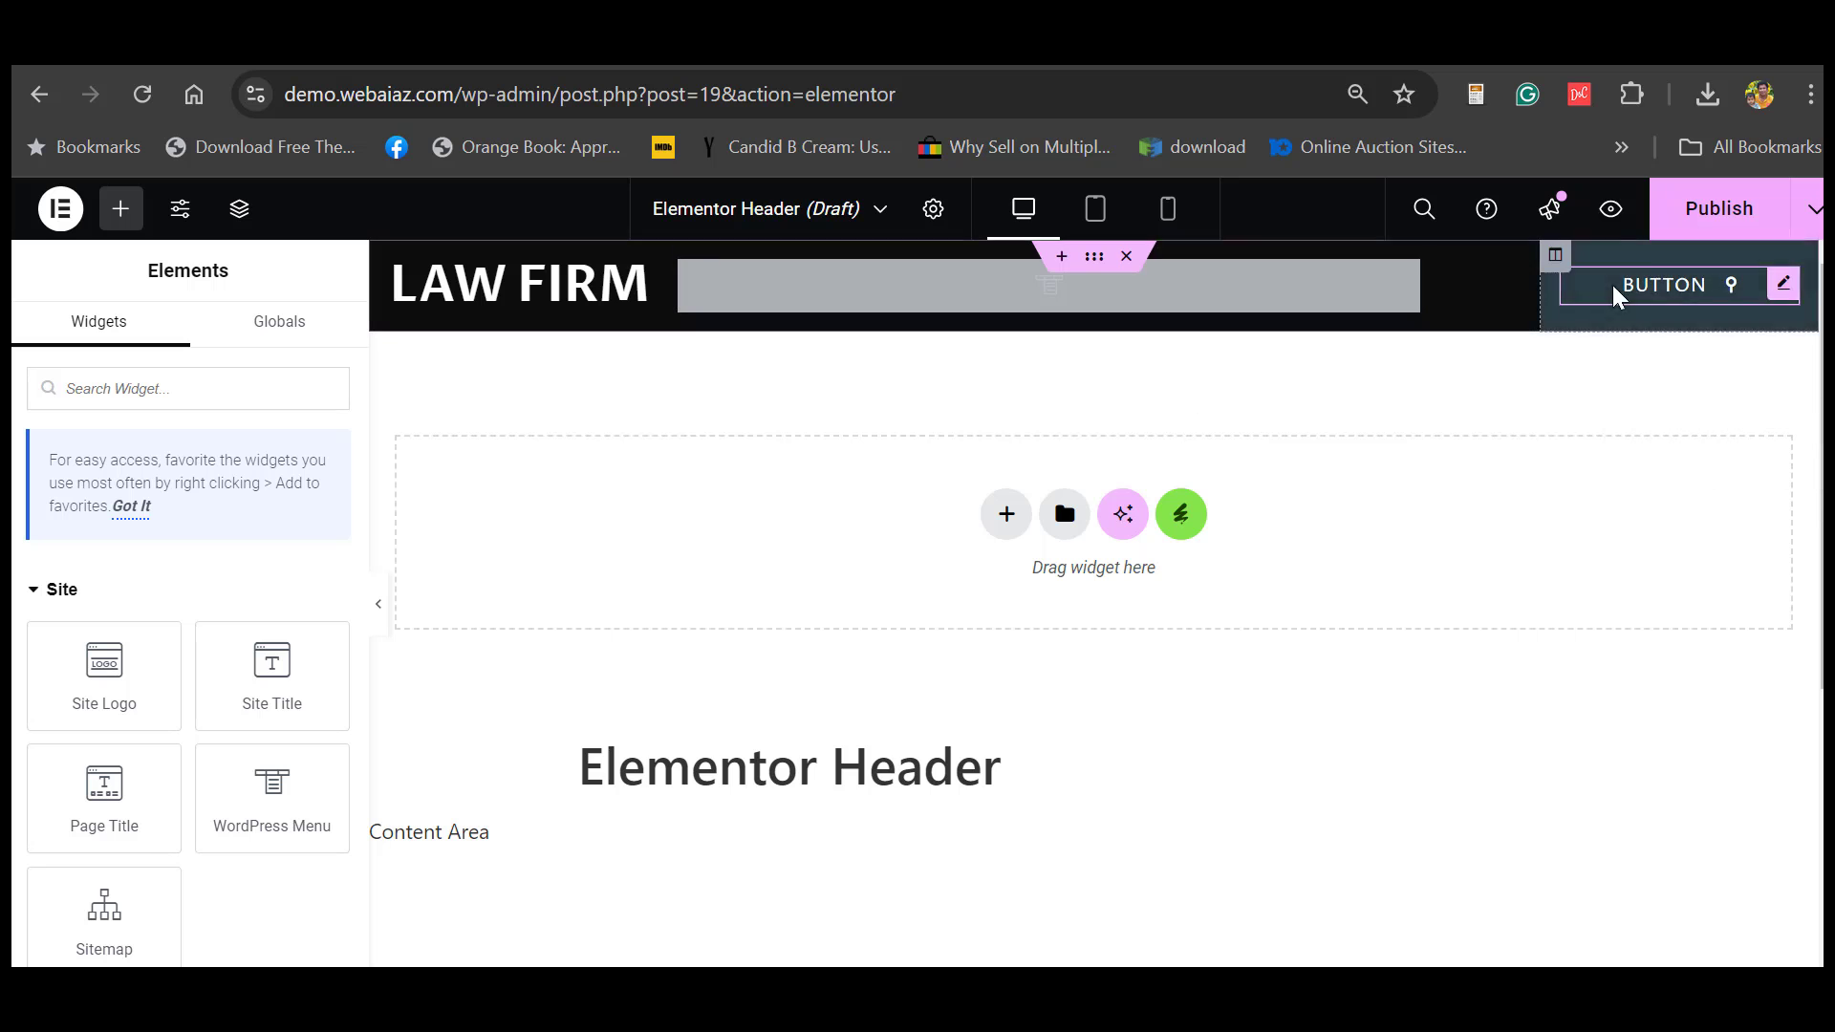
pyautogui.click(1809, 216)
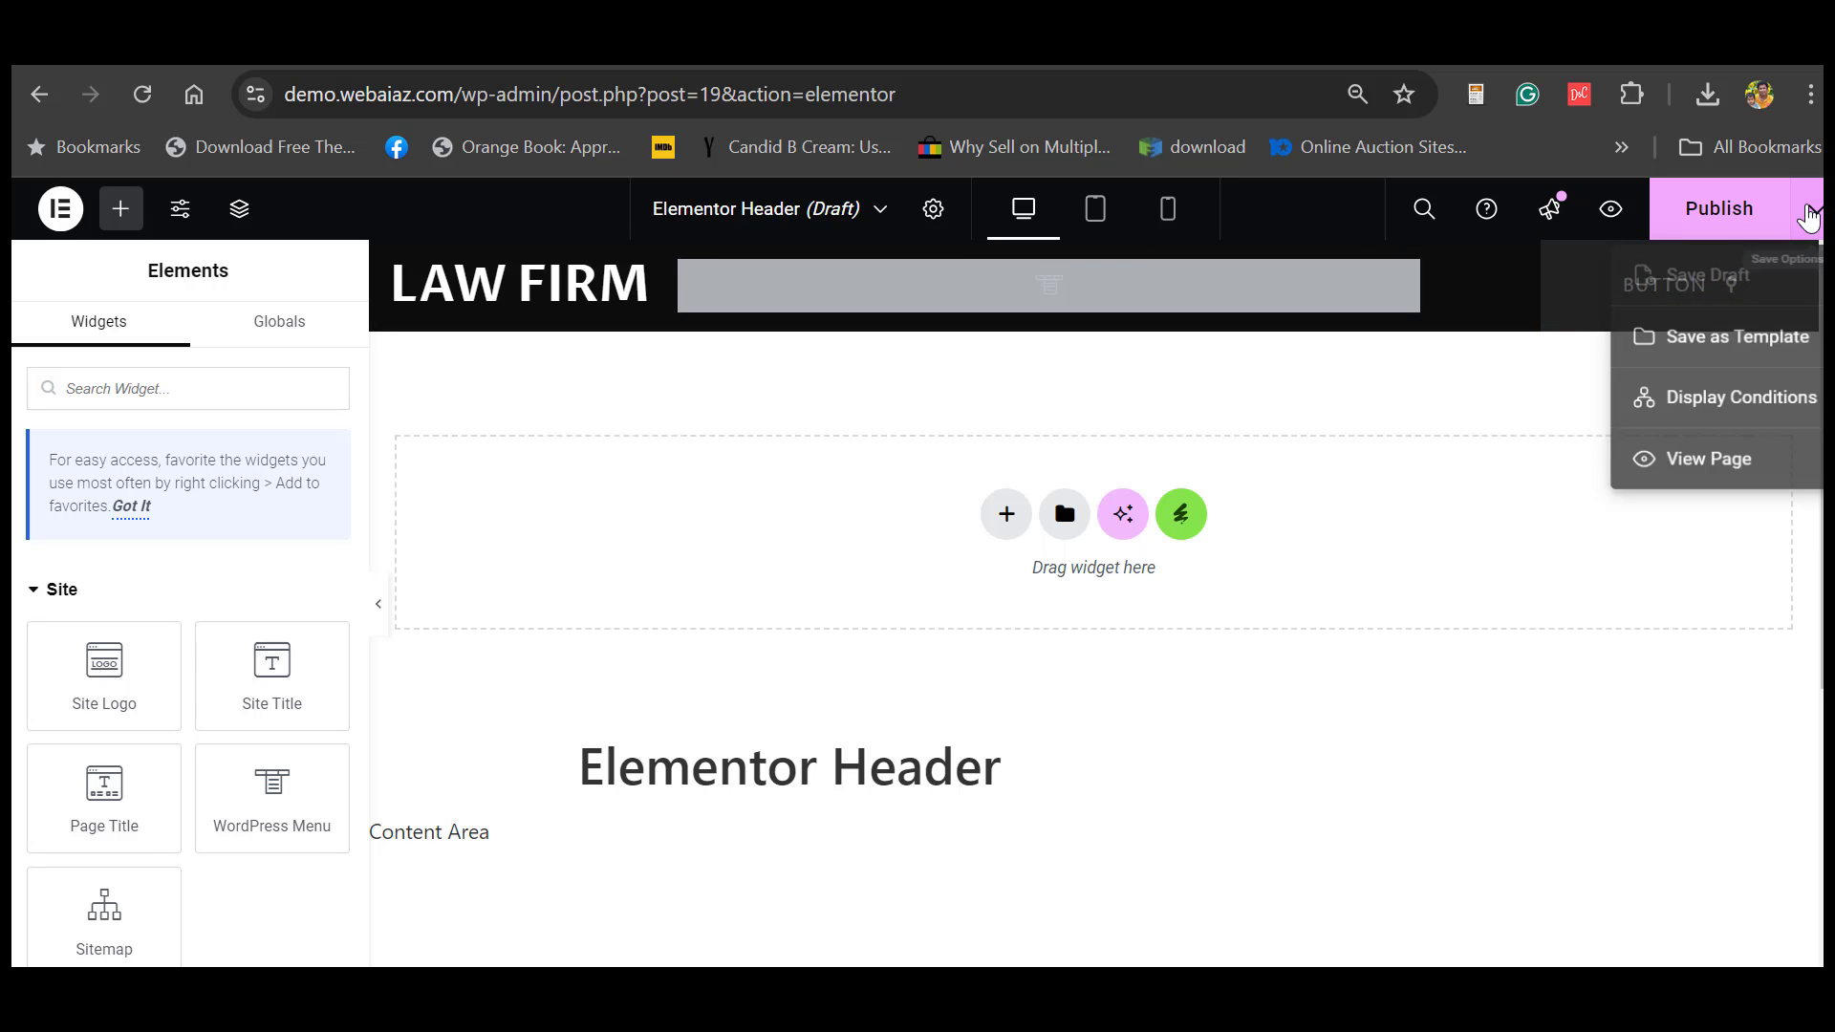
pyautogui.click(1704, 408)
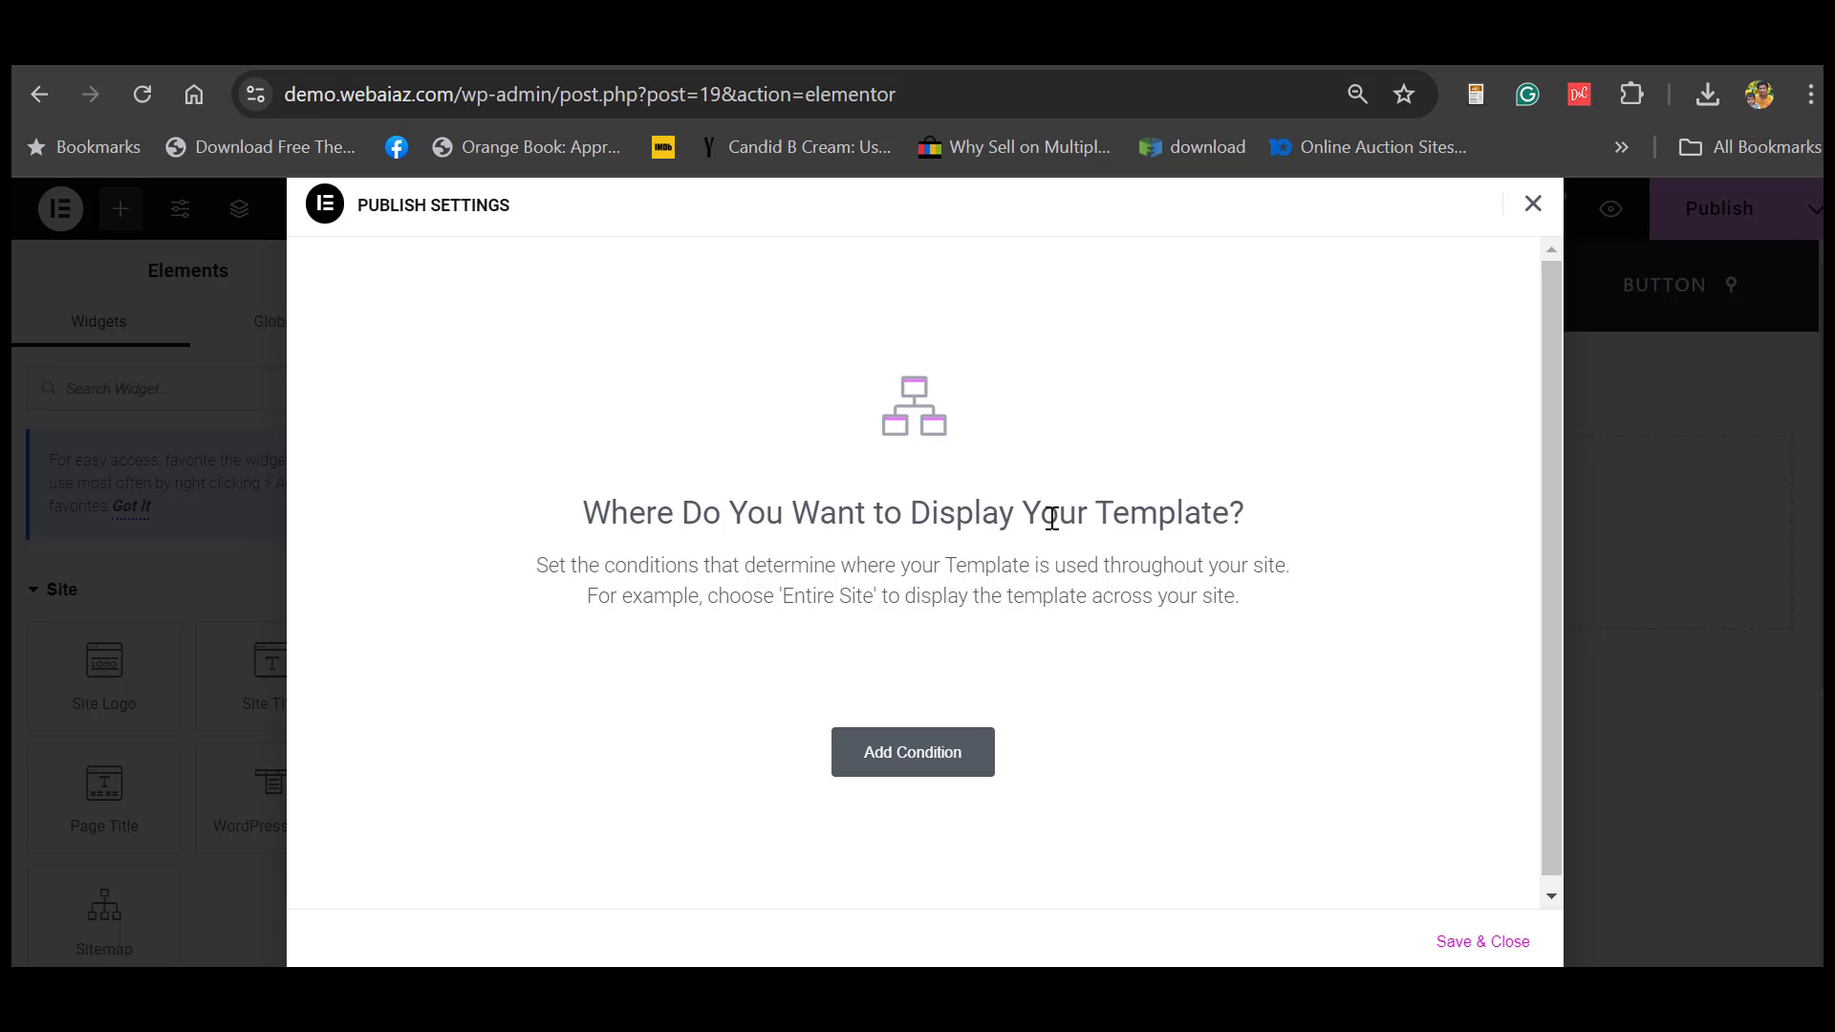
pyautogui.click(877, 762)
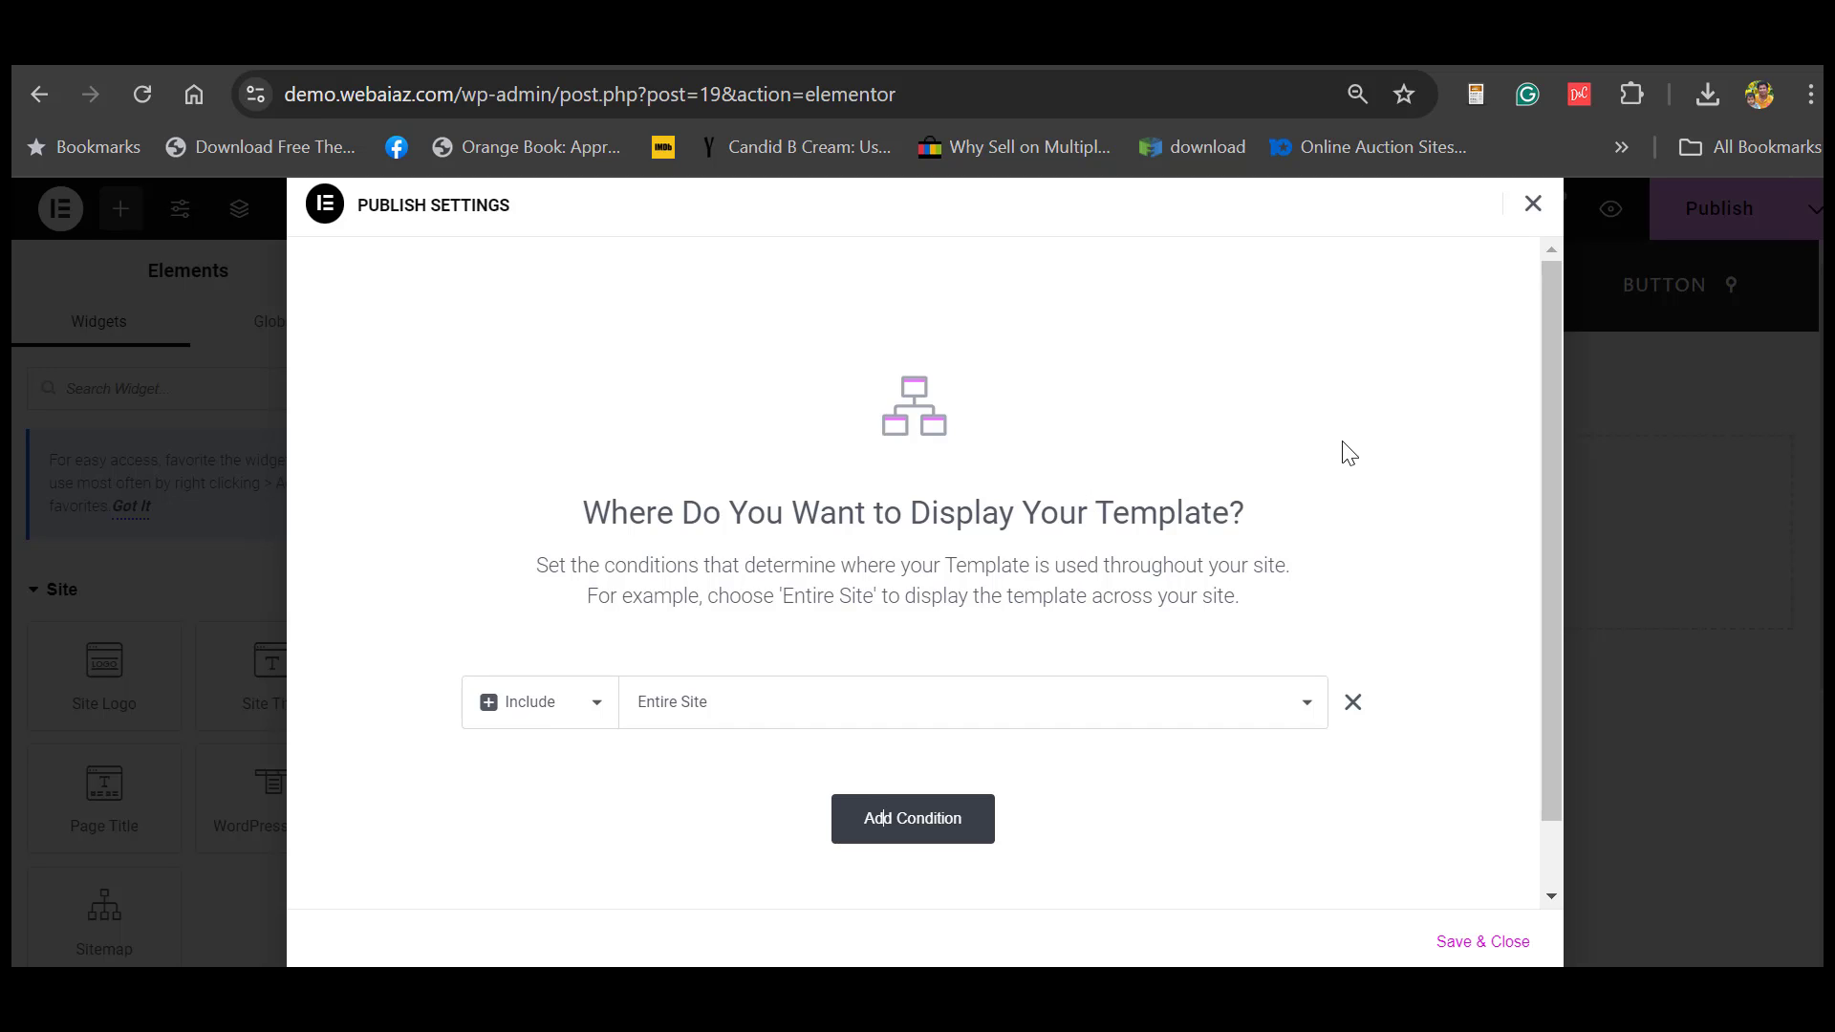
pyautogui.click(1302, 718)
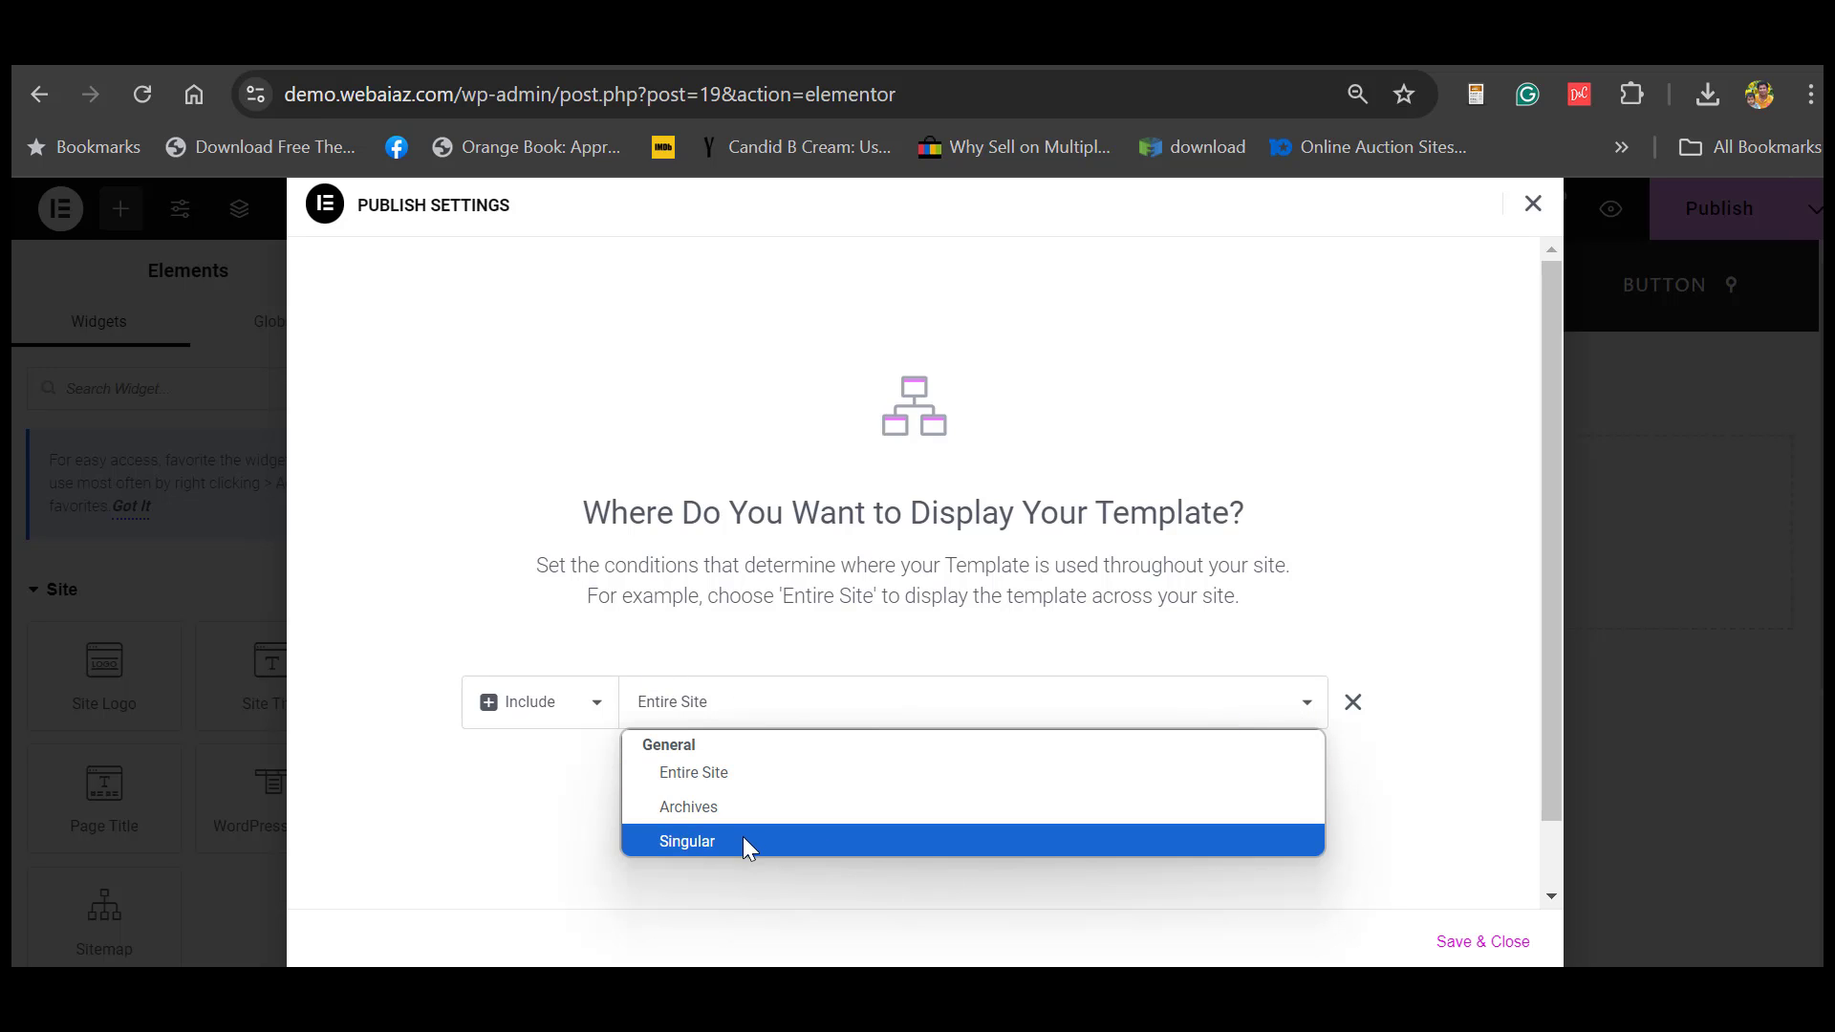
pyautogui.click(852, 788)
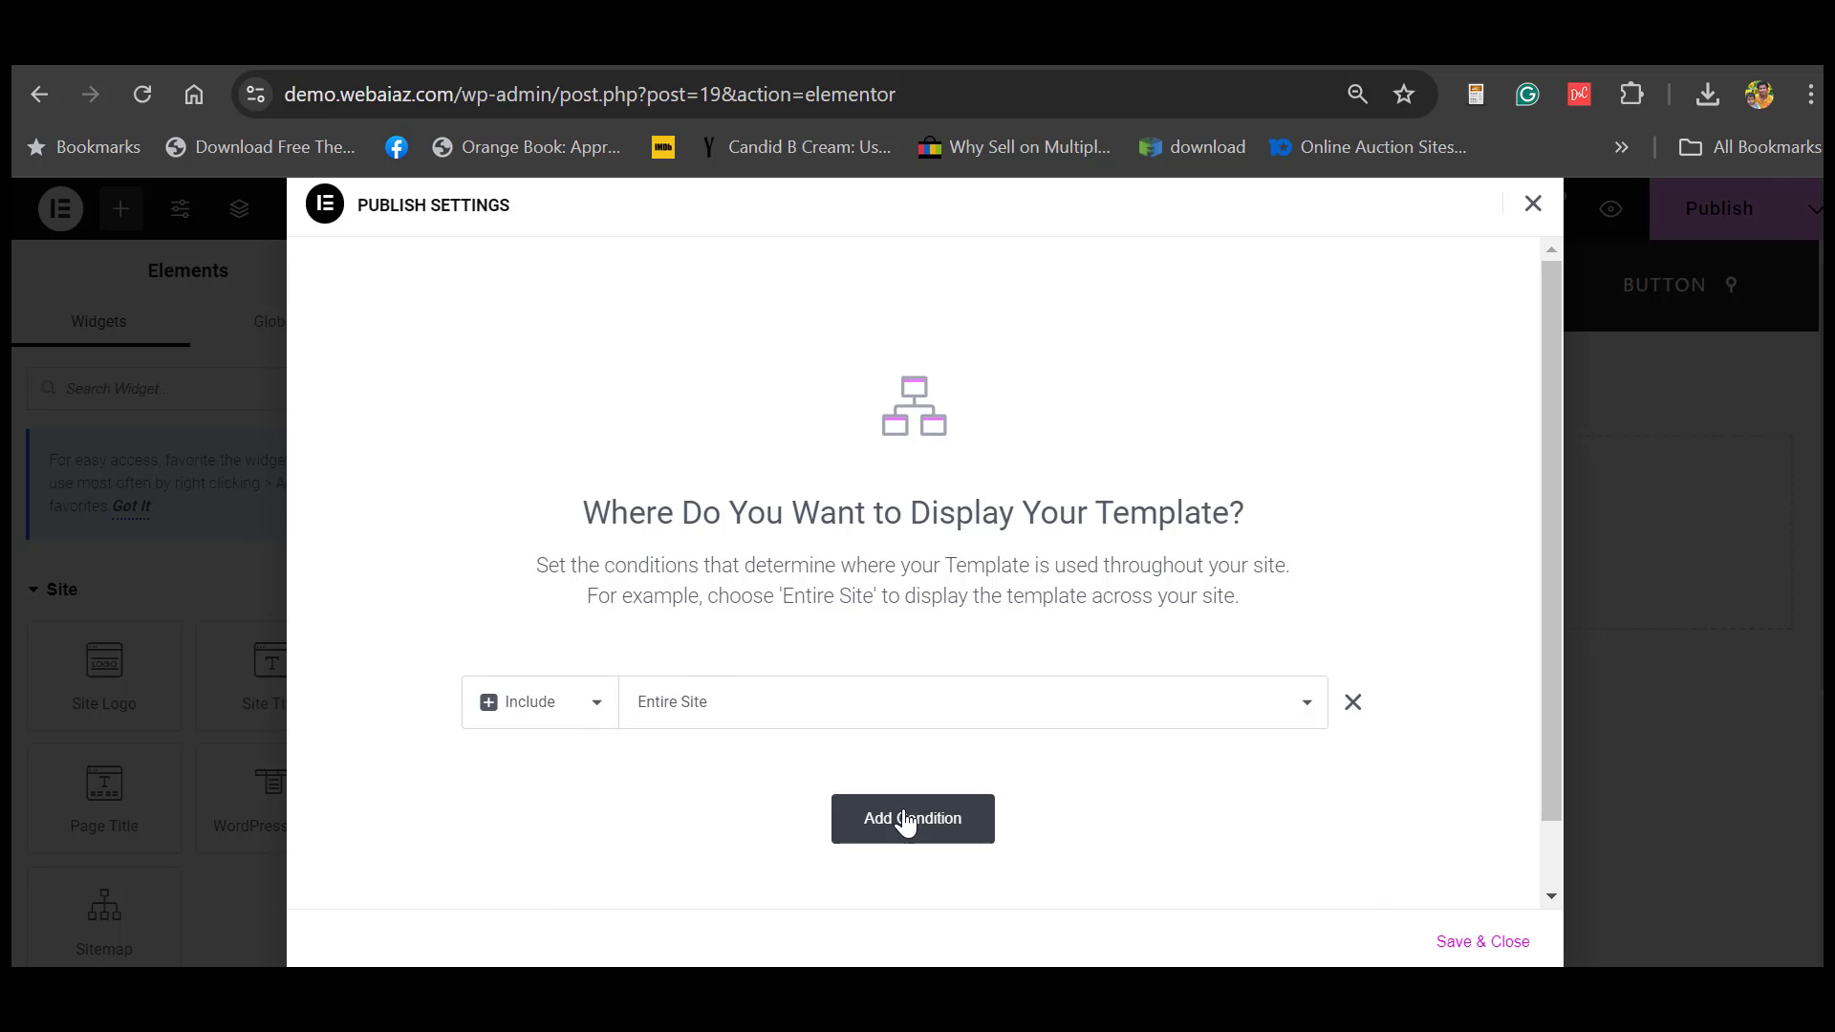
pyautogui.moveTo(1552, 650); pyautogui.dragTo(1553, 749)
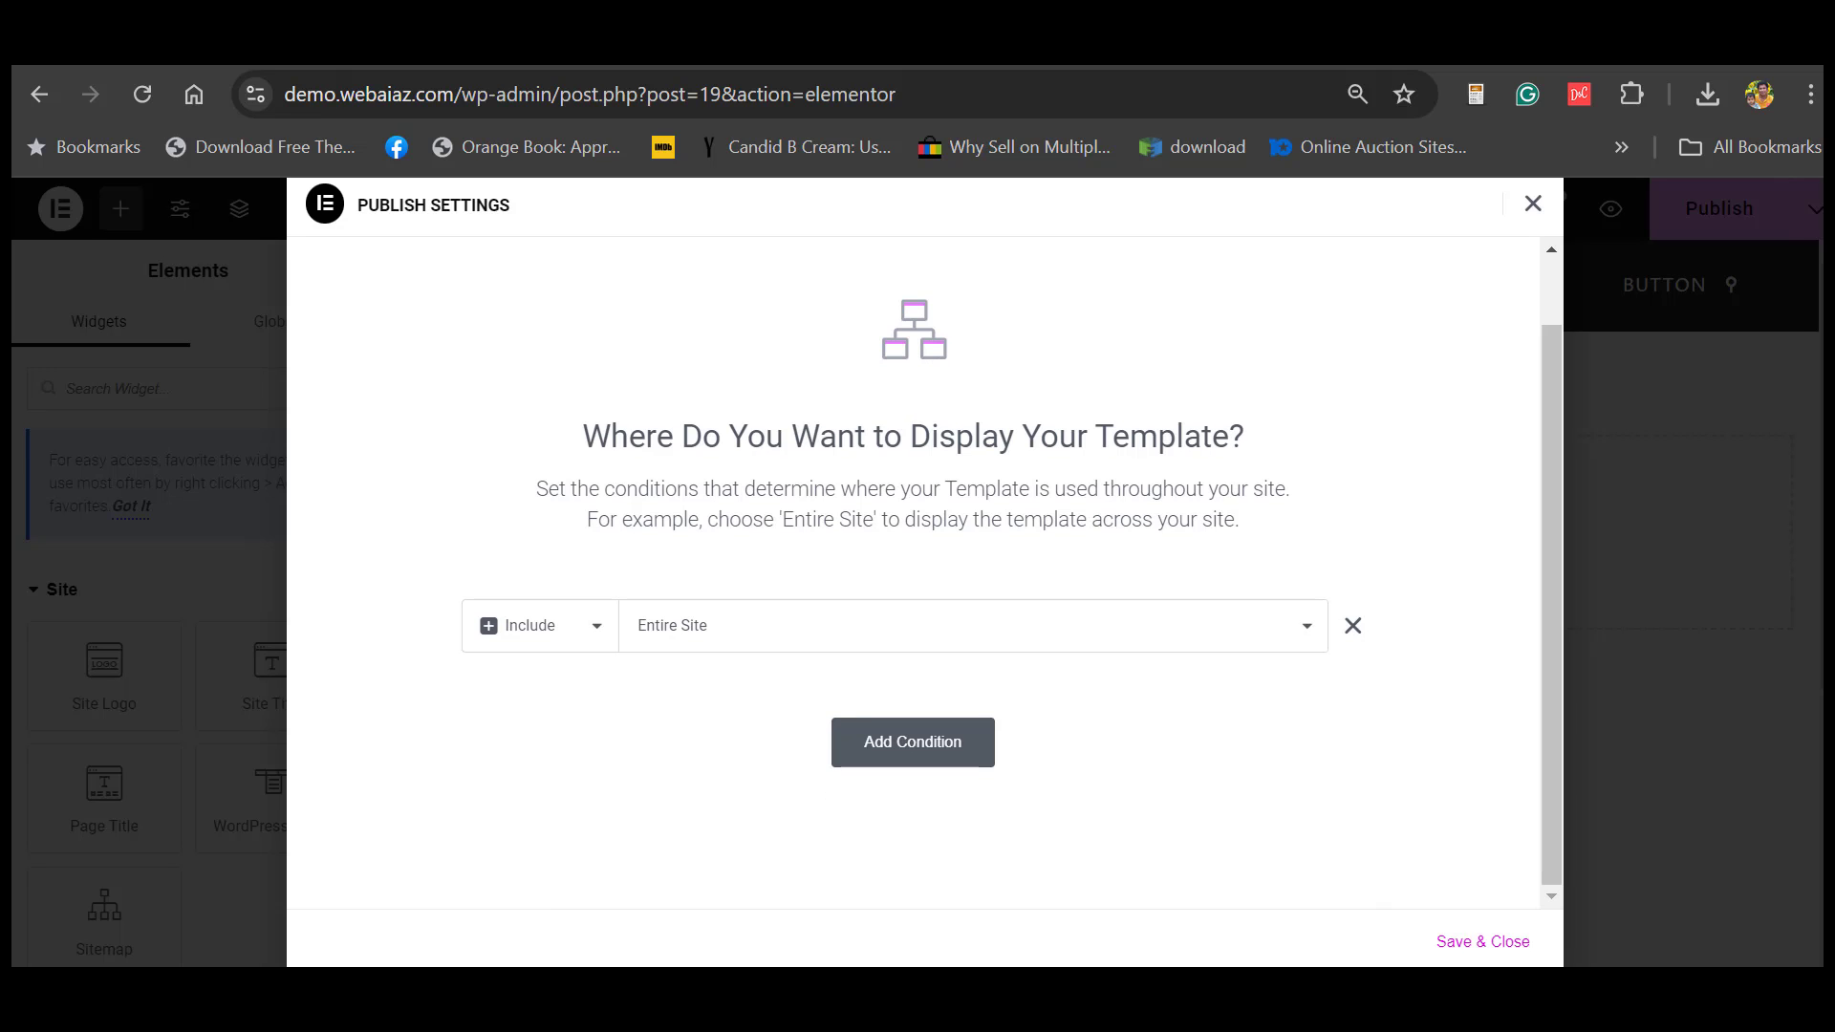
pyautogui.click(1477, 944)
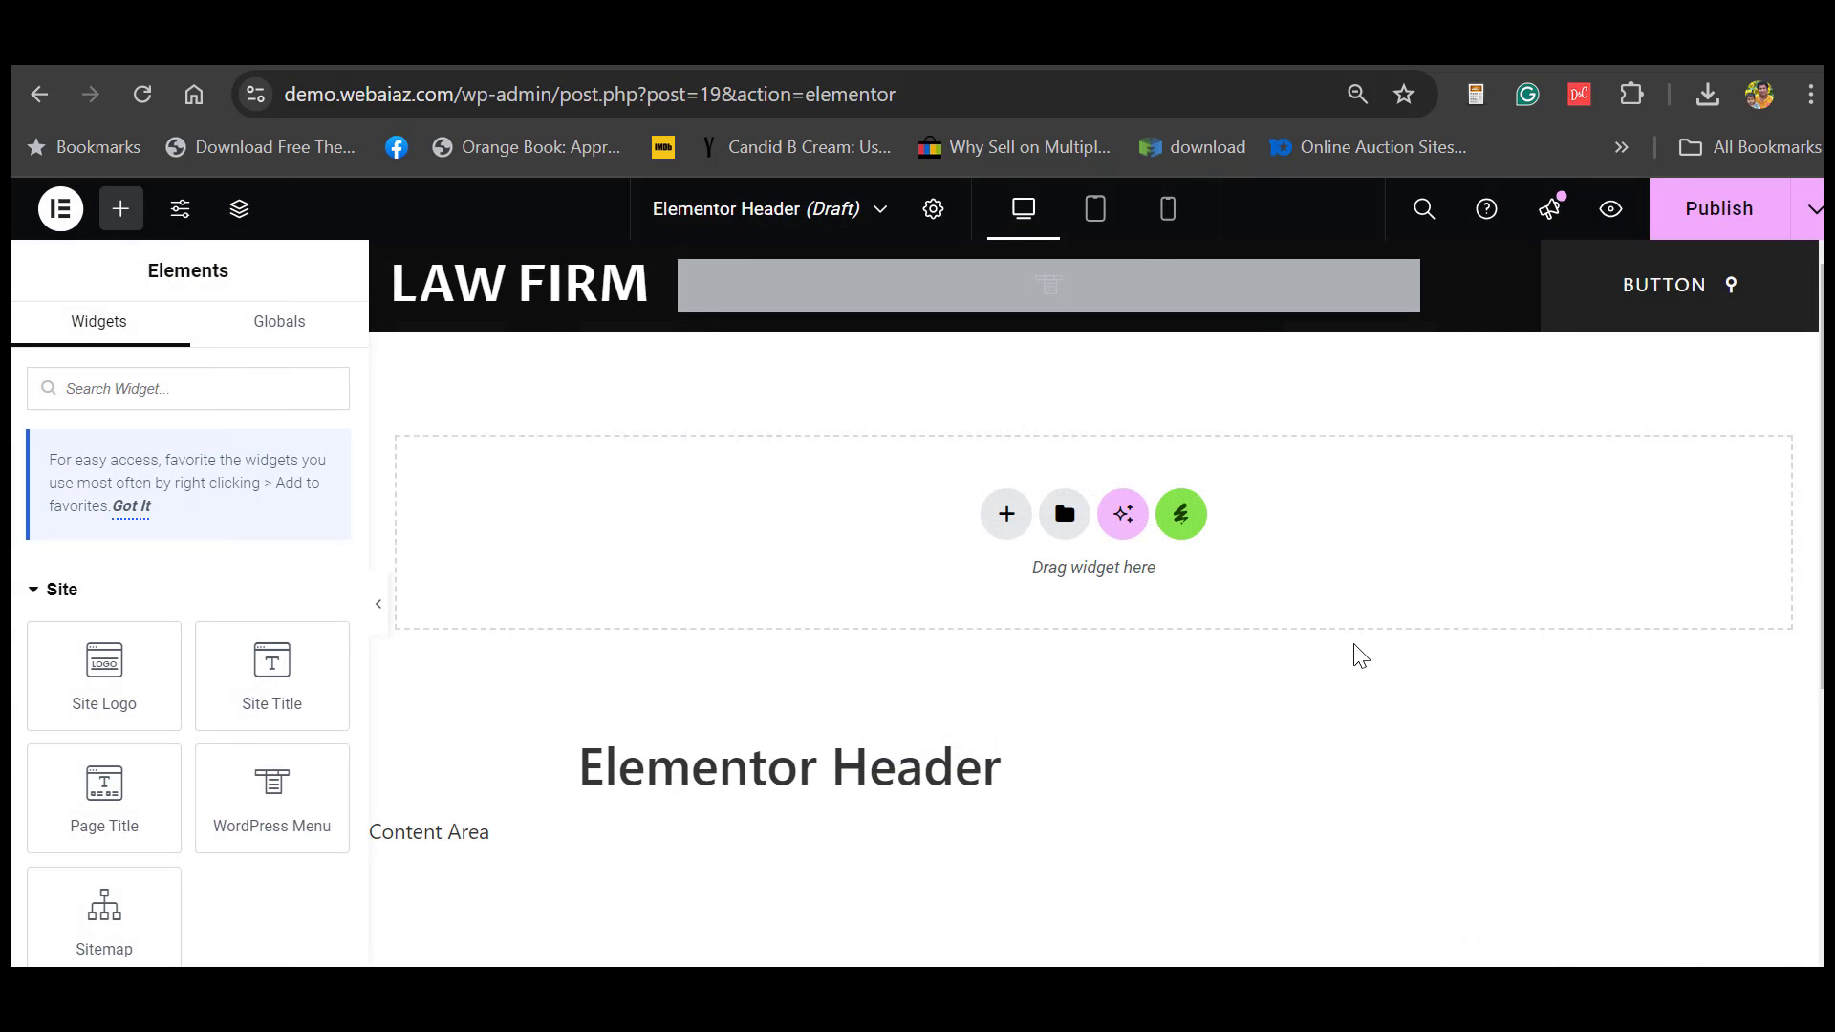
# - Create a new footer in the Theme Builder and insert the saved Footer section template into it
pyautogui.click(55, 212)
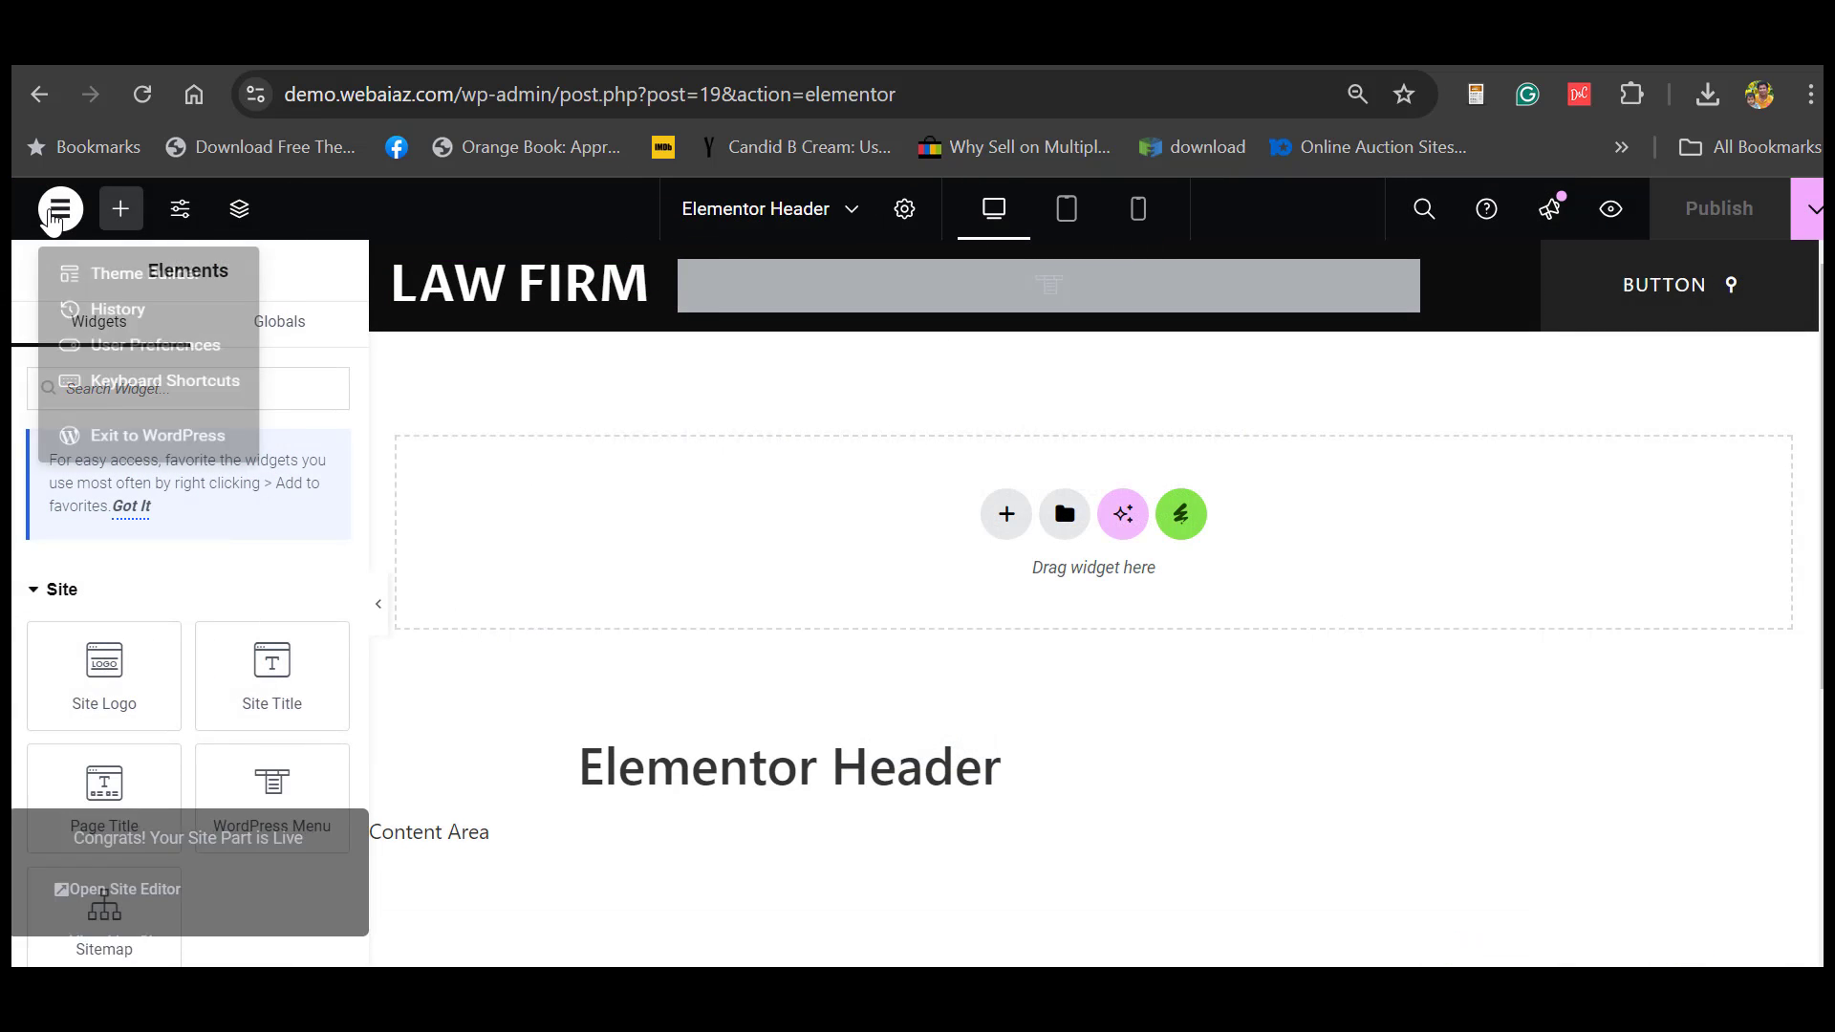
pyautogui.click(116, 285)
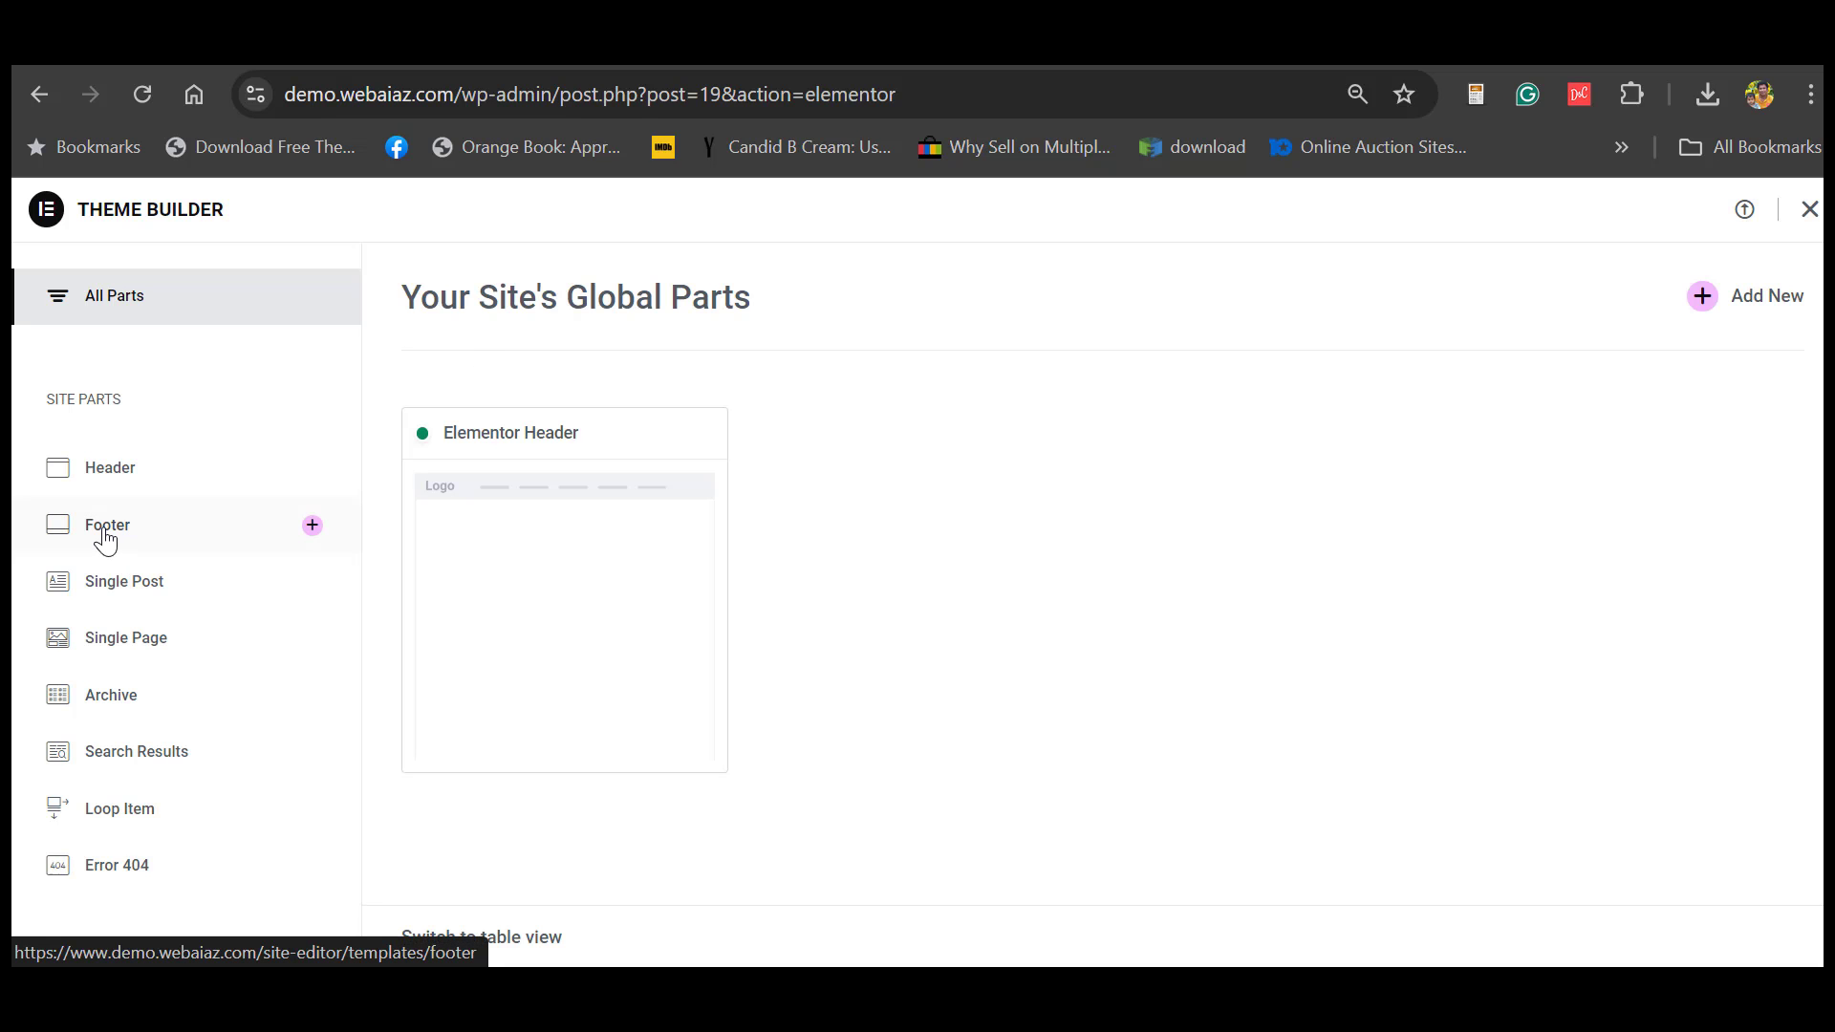
pyautogui.click(104, 533)
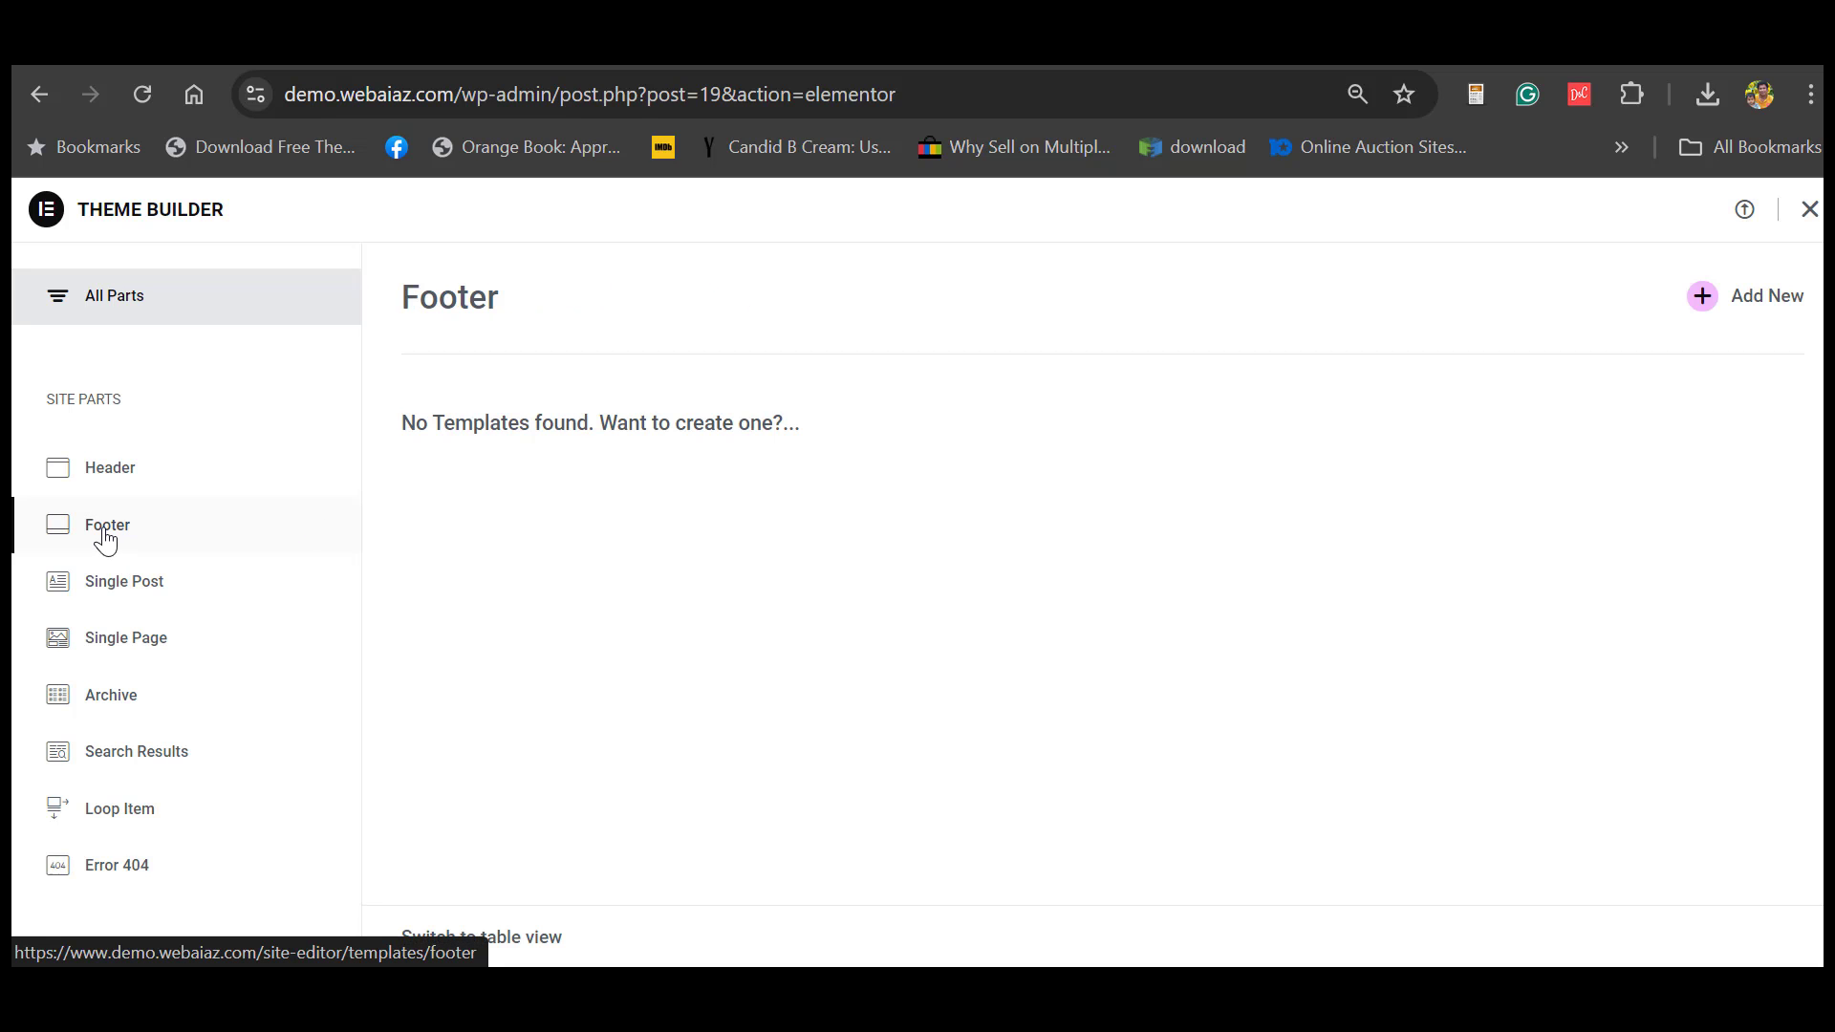
pyautogui.click(1701, 308)
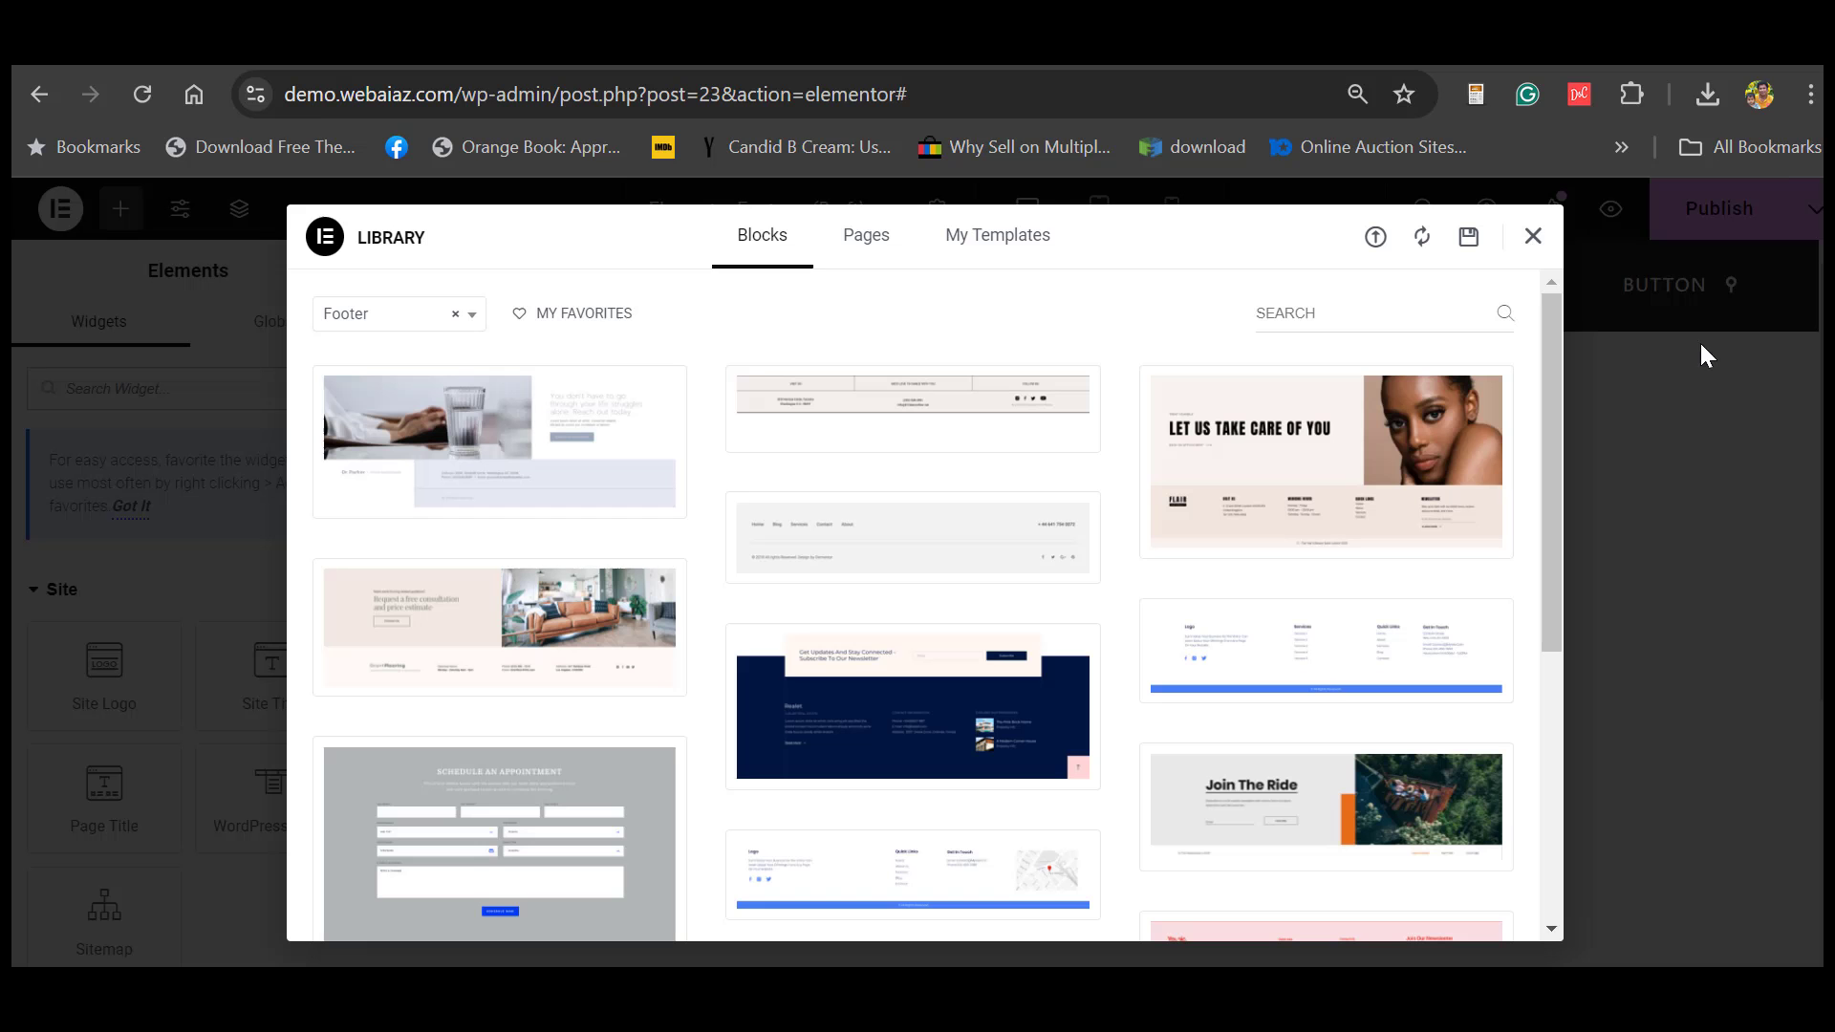
pyautogui.moveTo(1550, 437)
pyautogui.mouseDown()
pyautogui.moveTo(1548, 556)
pyautogui.moveTo(1547, 404)
pyautogui.mouseUp()
pyautogui.scroll(-3, 1548, 573)
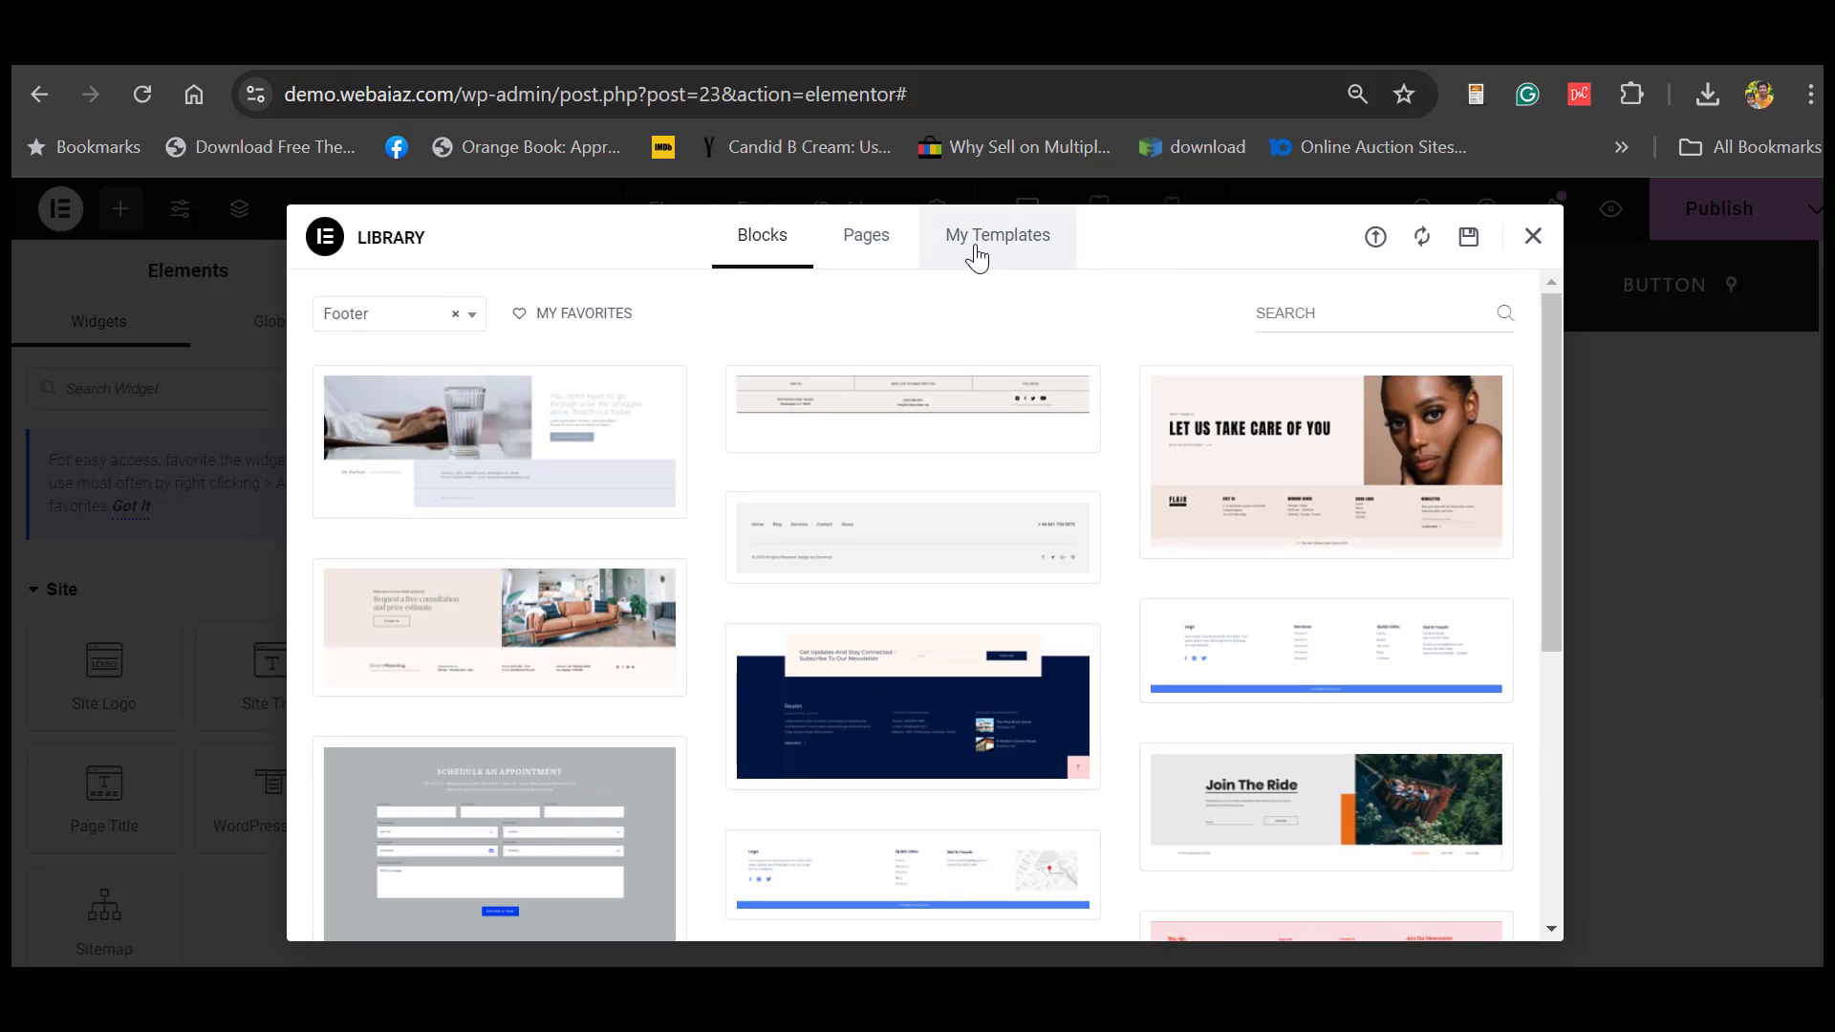
pyautogui.click(976, 256)
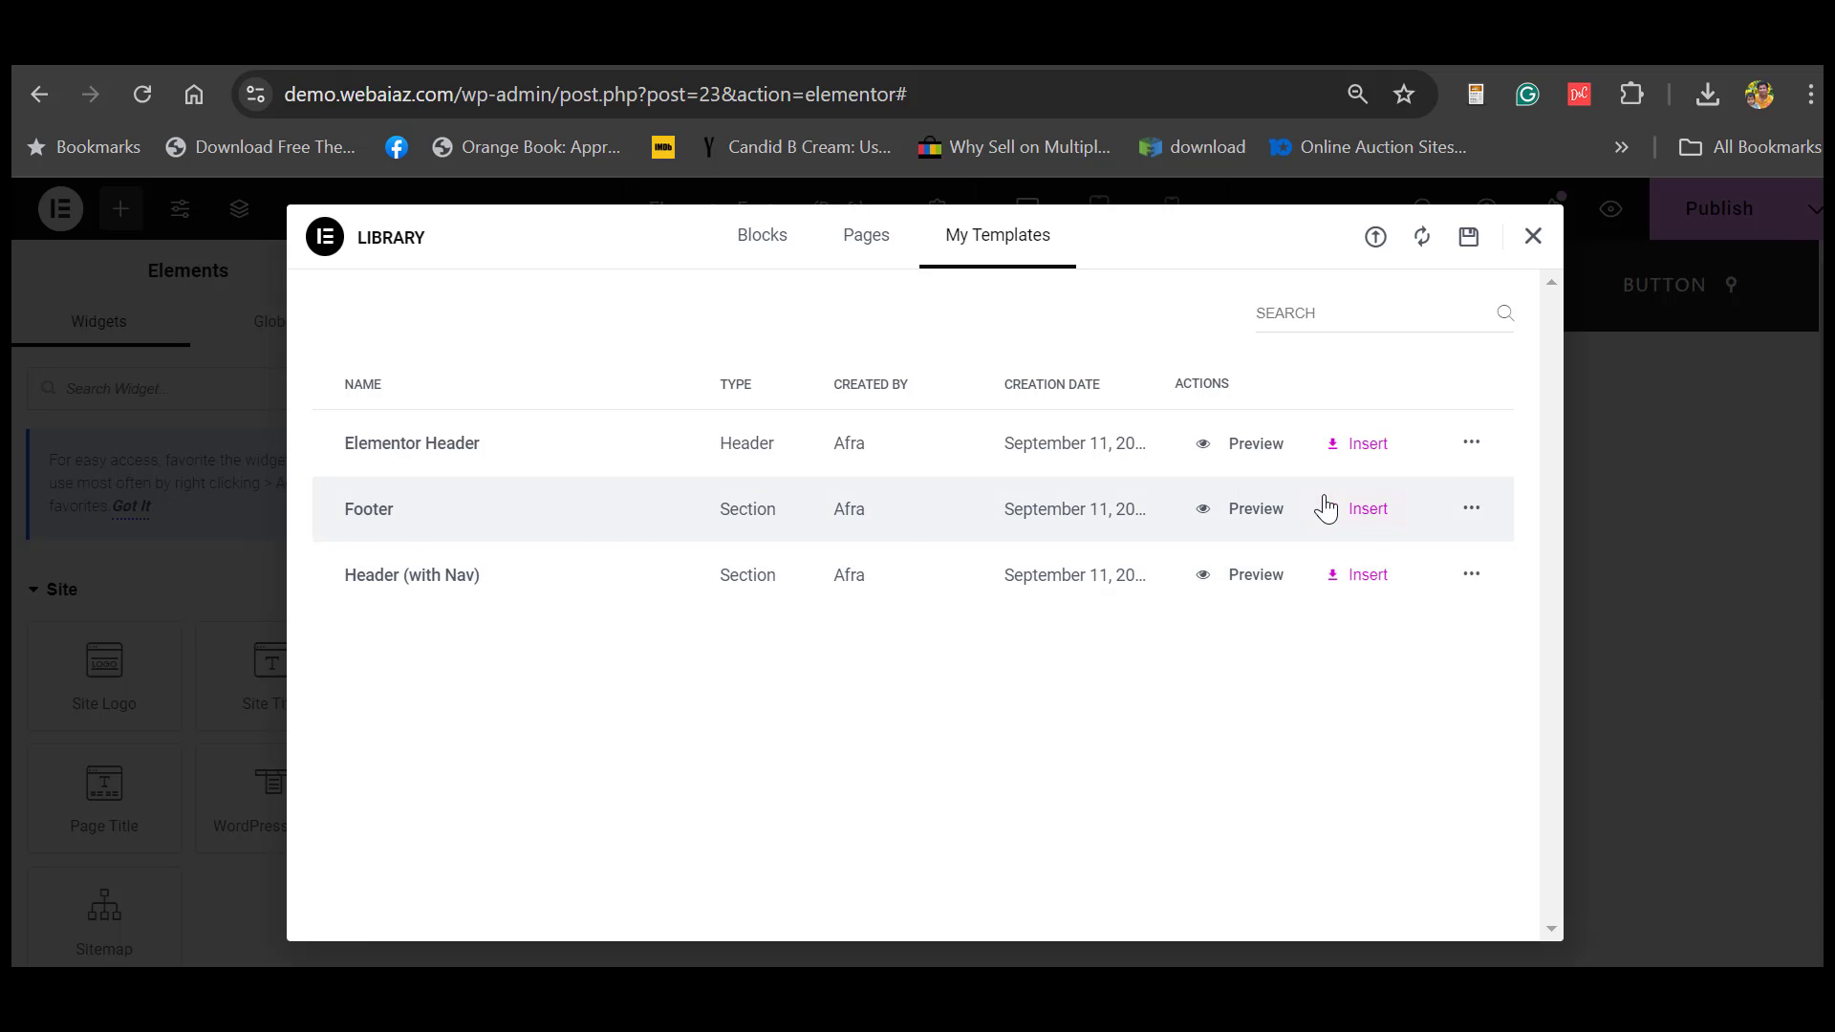
pyautogui.click(1367, 521)
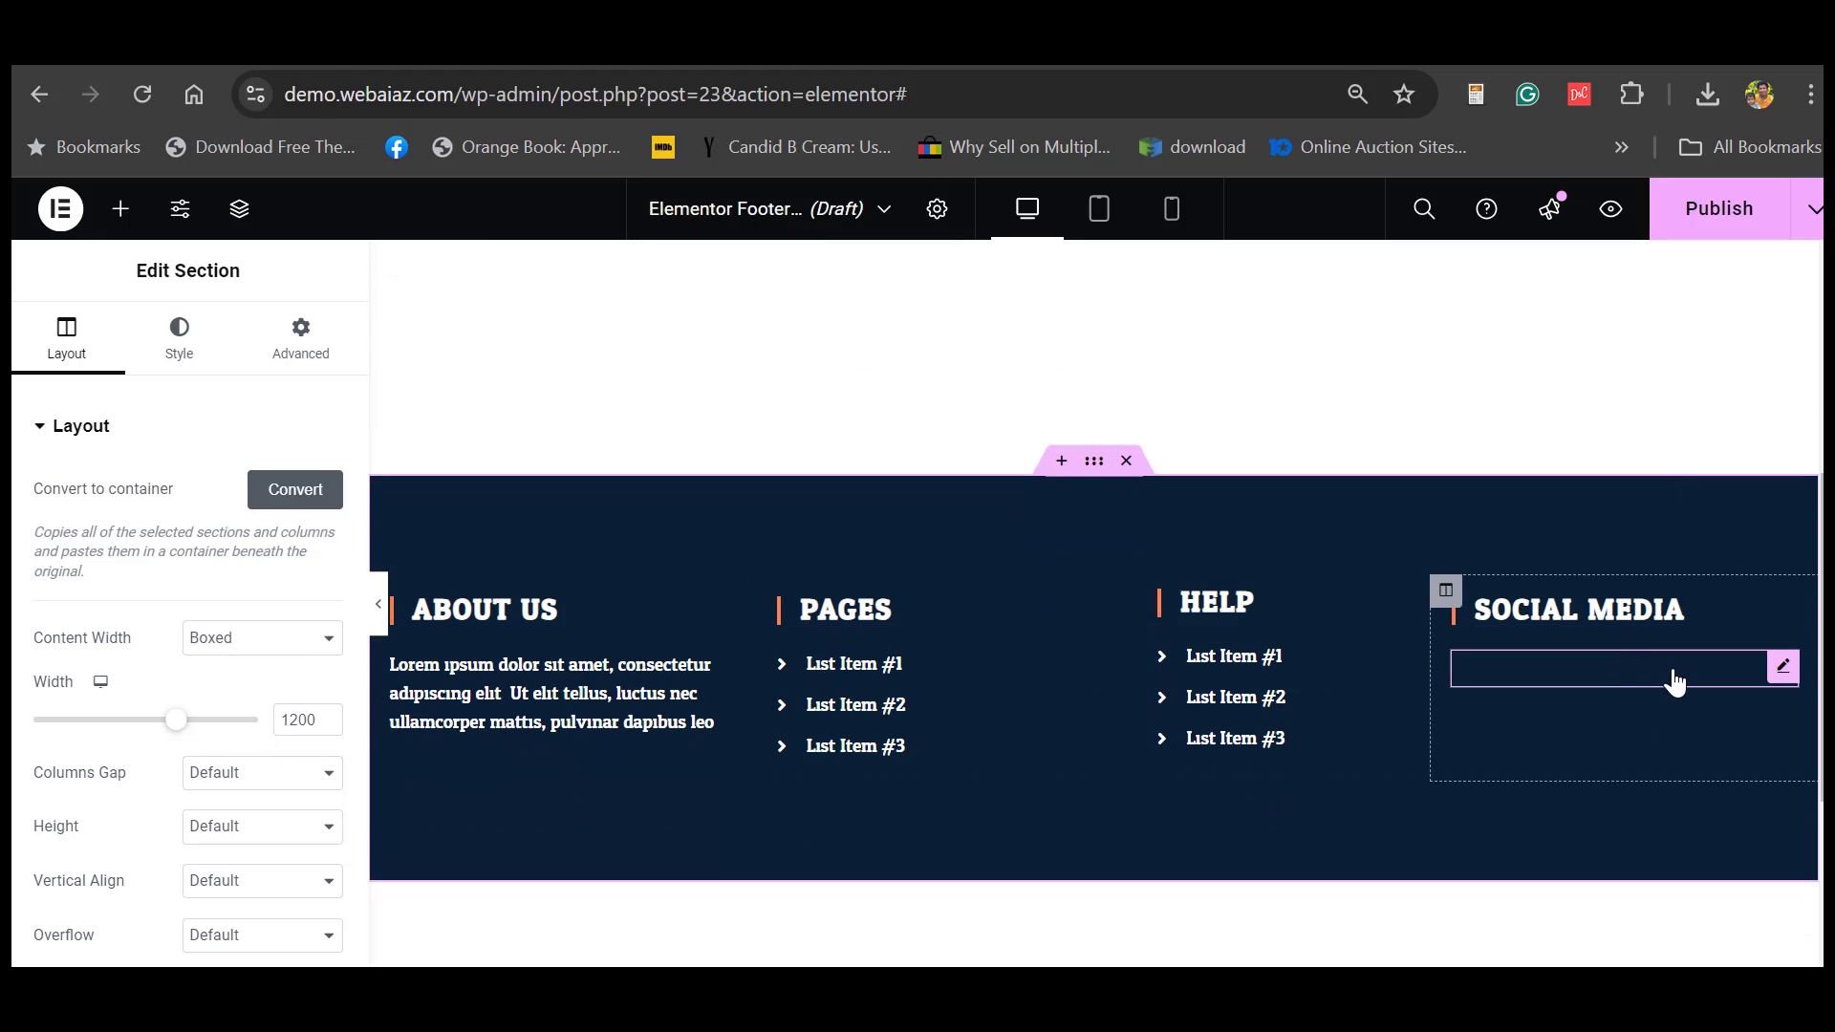
# - Add the display condition Include Entire Site to the footer and save it to publish the footer
pyautogui.scroll(-1, 1672, 680)
pyautogui.click(1813, 210)
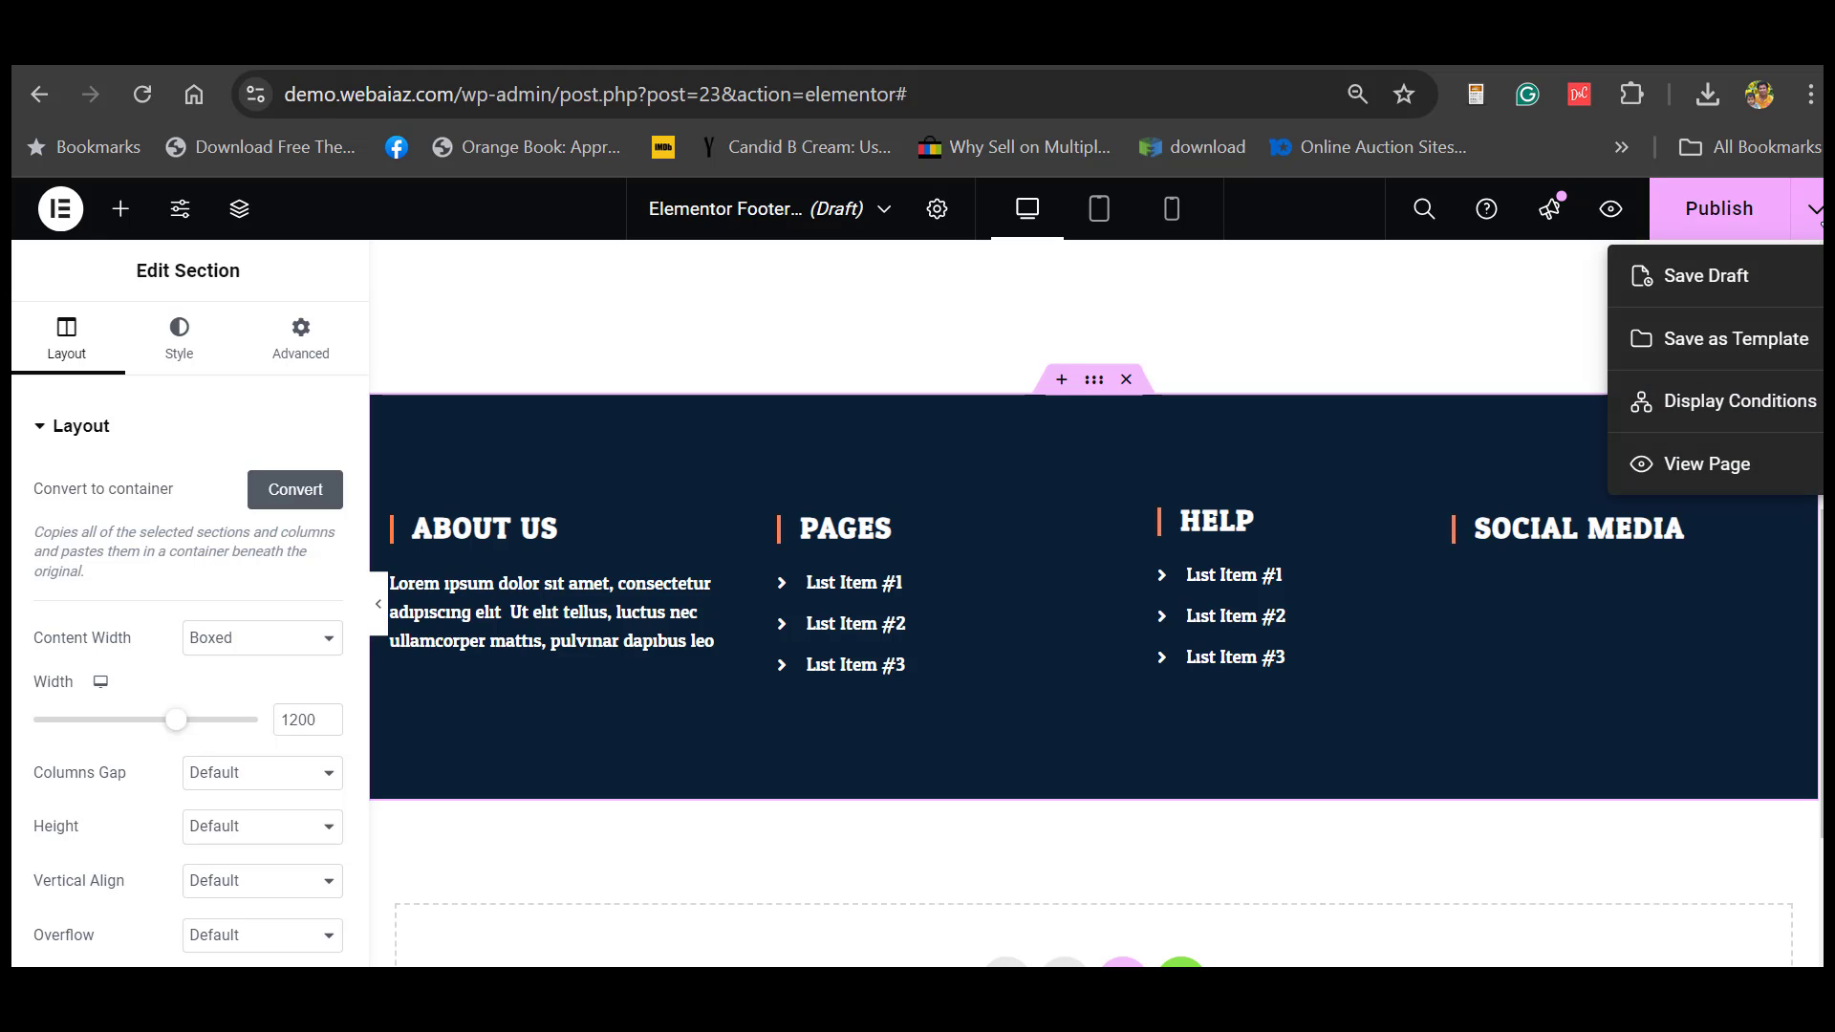
pyautogui.click(1718, 413)
pyautogui.click(908, 752)
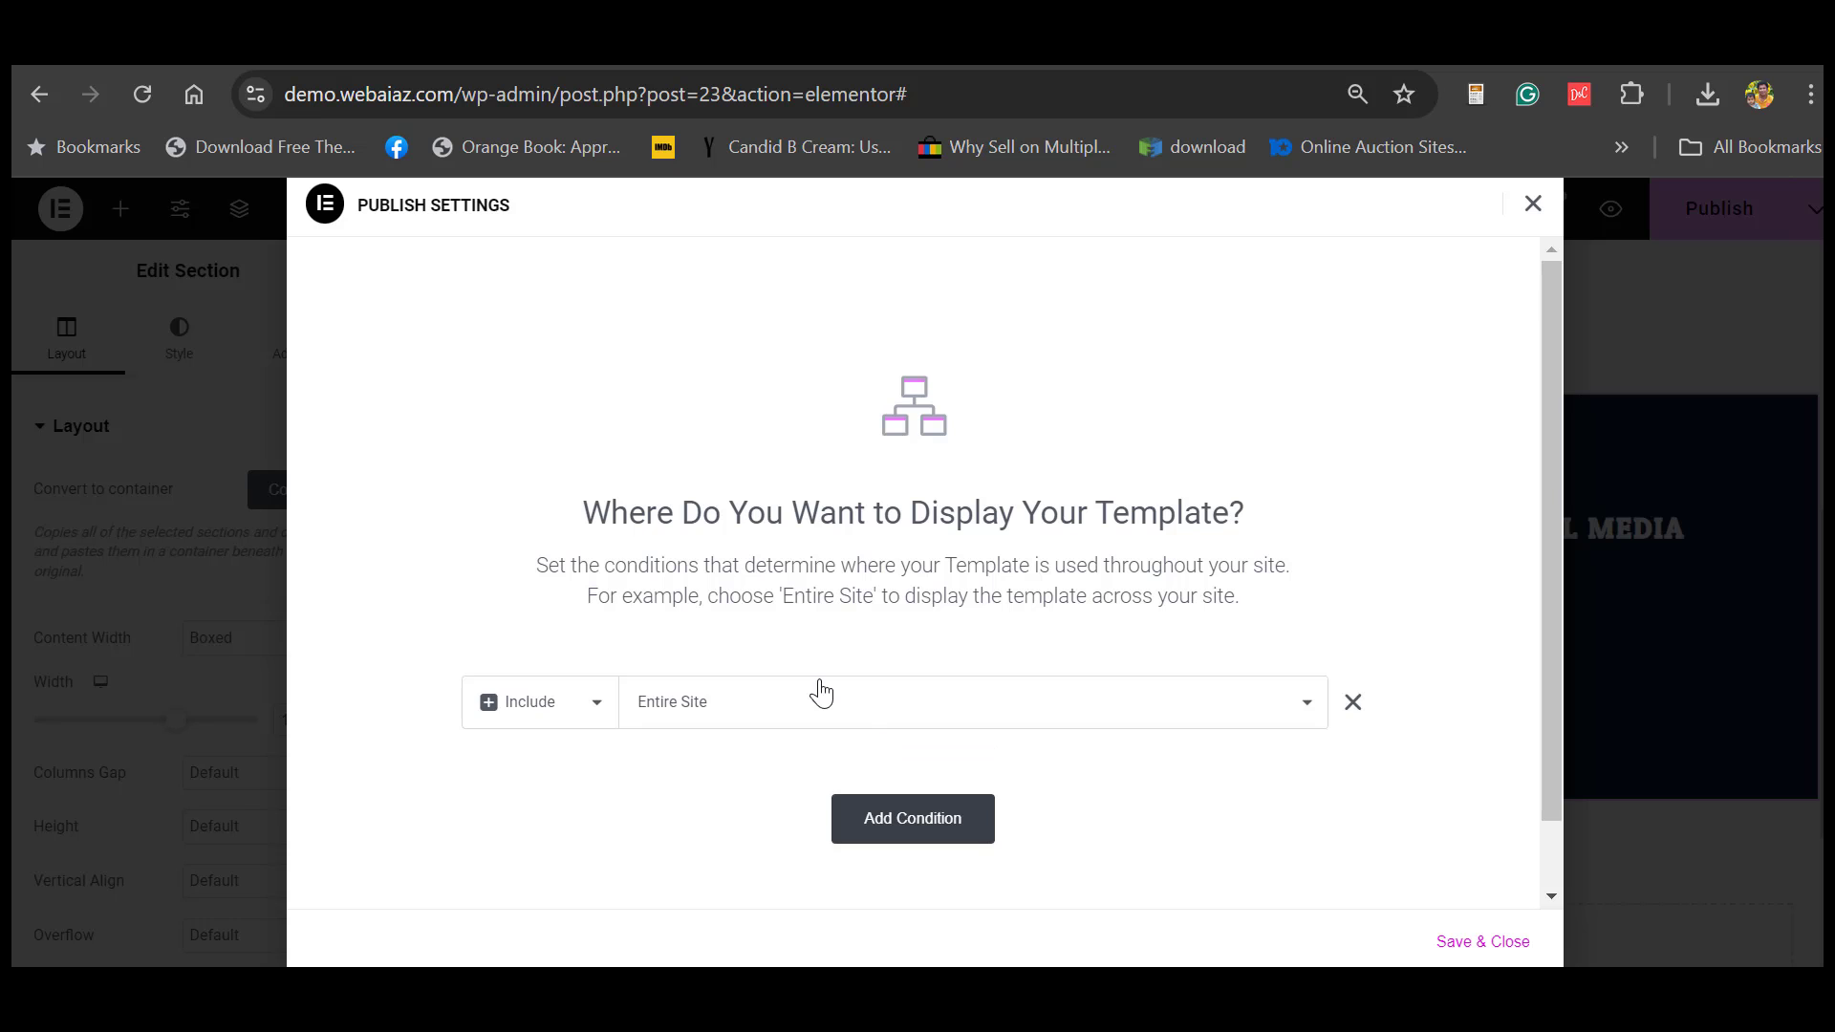
pyautogui.click(1462, 956)
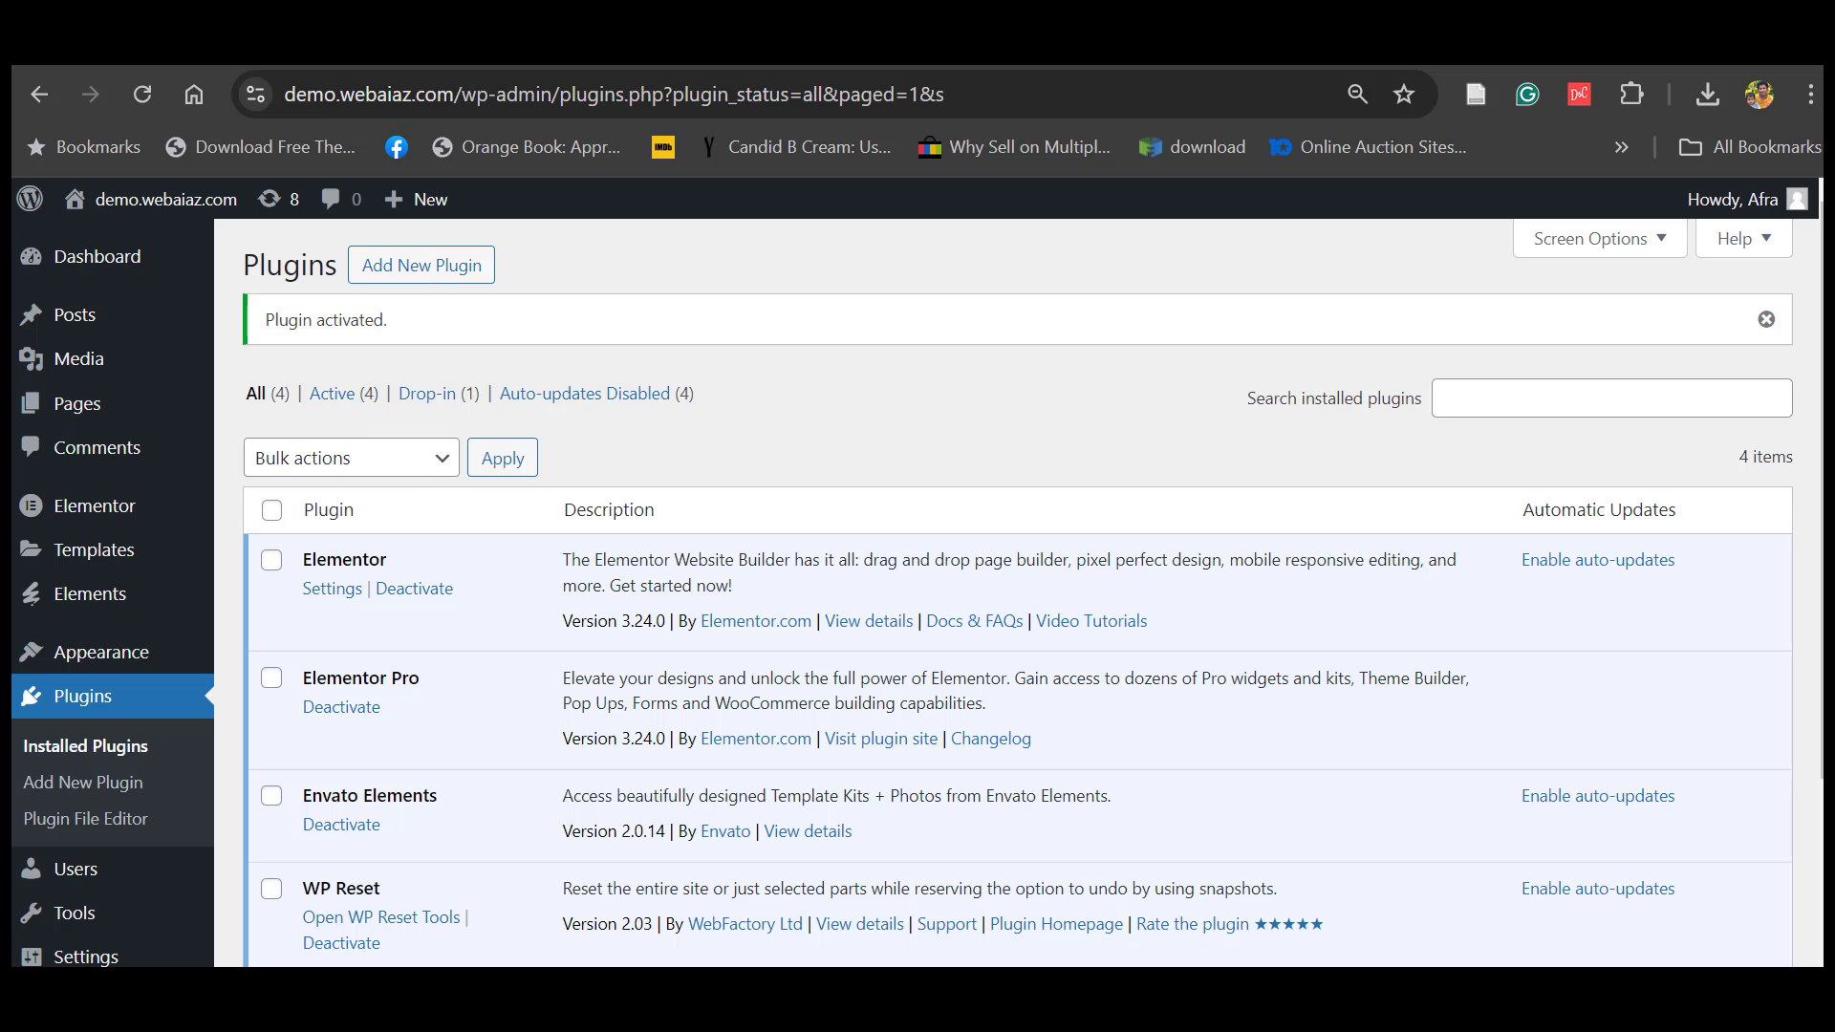
# - Add a new WordPress page titled "Home" in a separate browser tab and publish it
pyautogui.moveTo(204, 432)
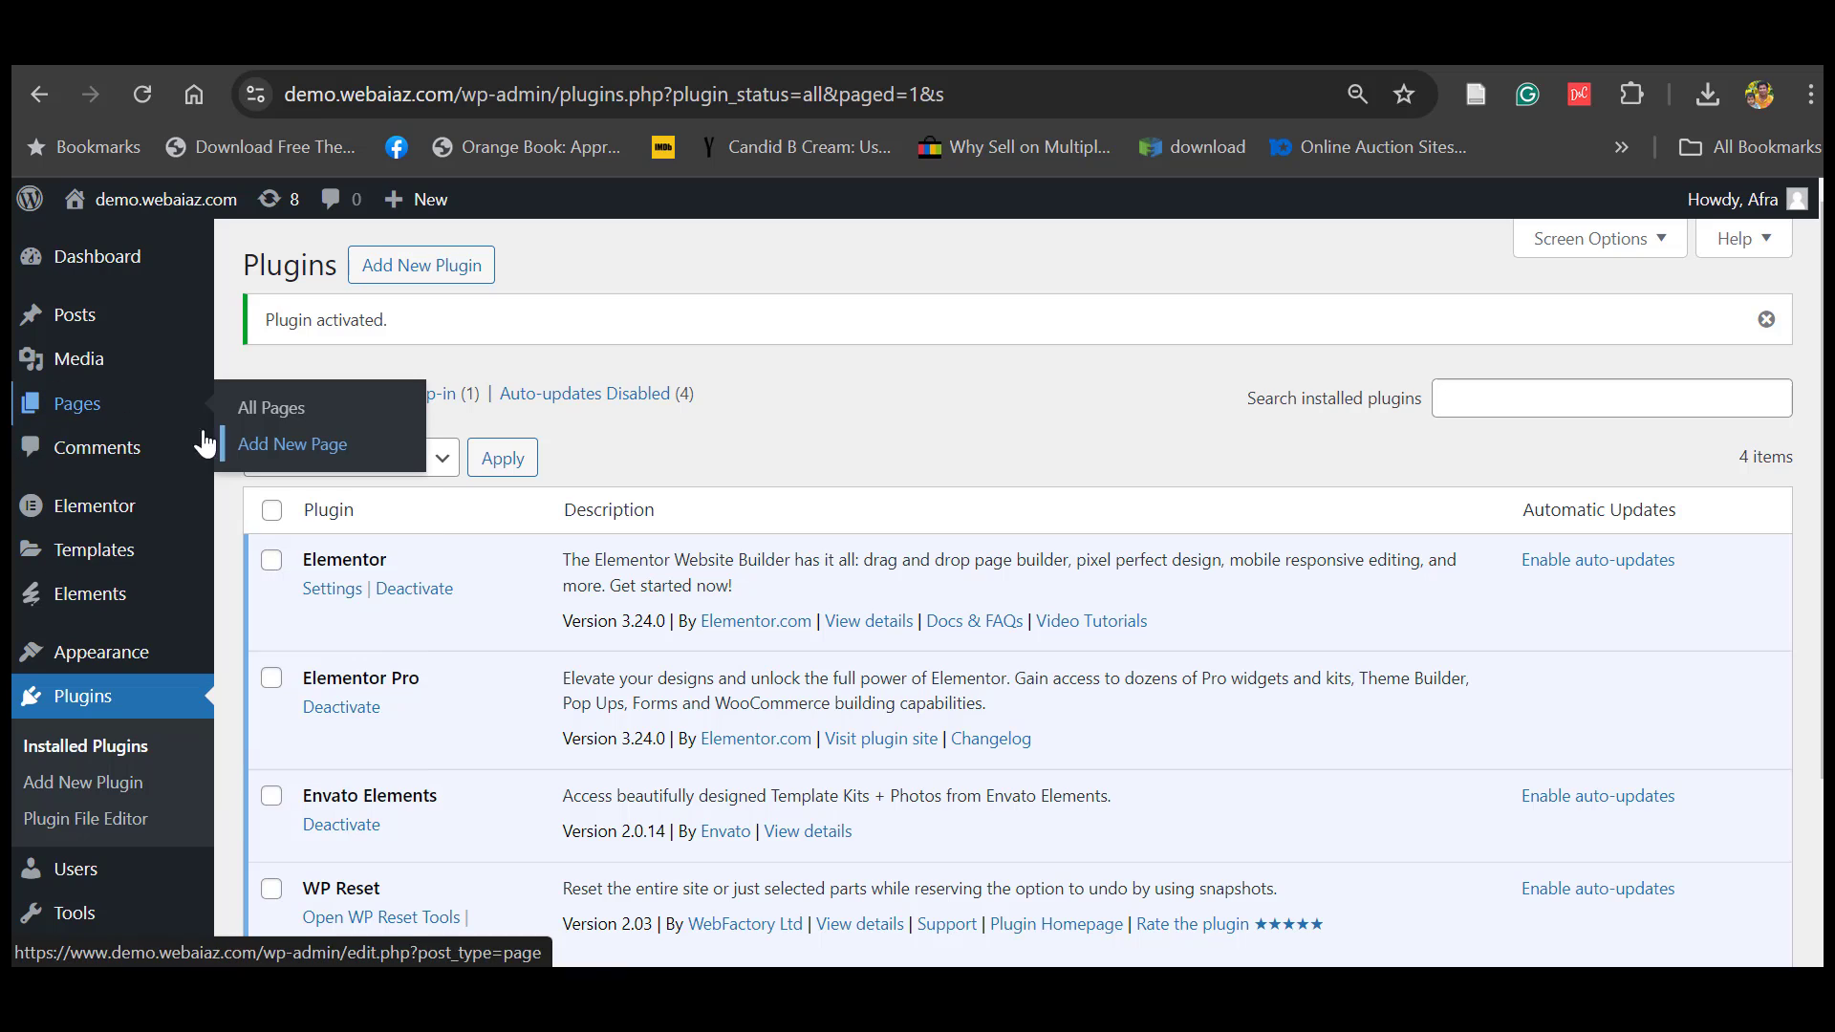
pyautogui.rightClick(258, 448)
pyautogui.click(347, 461)
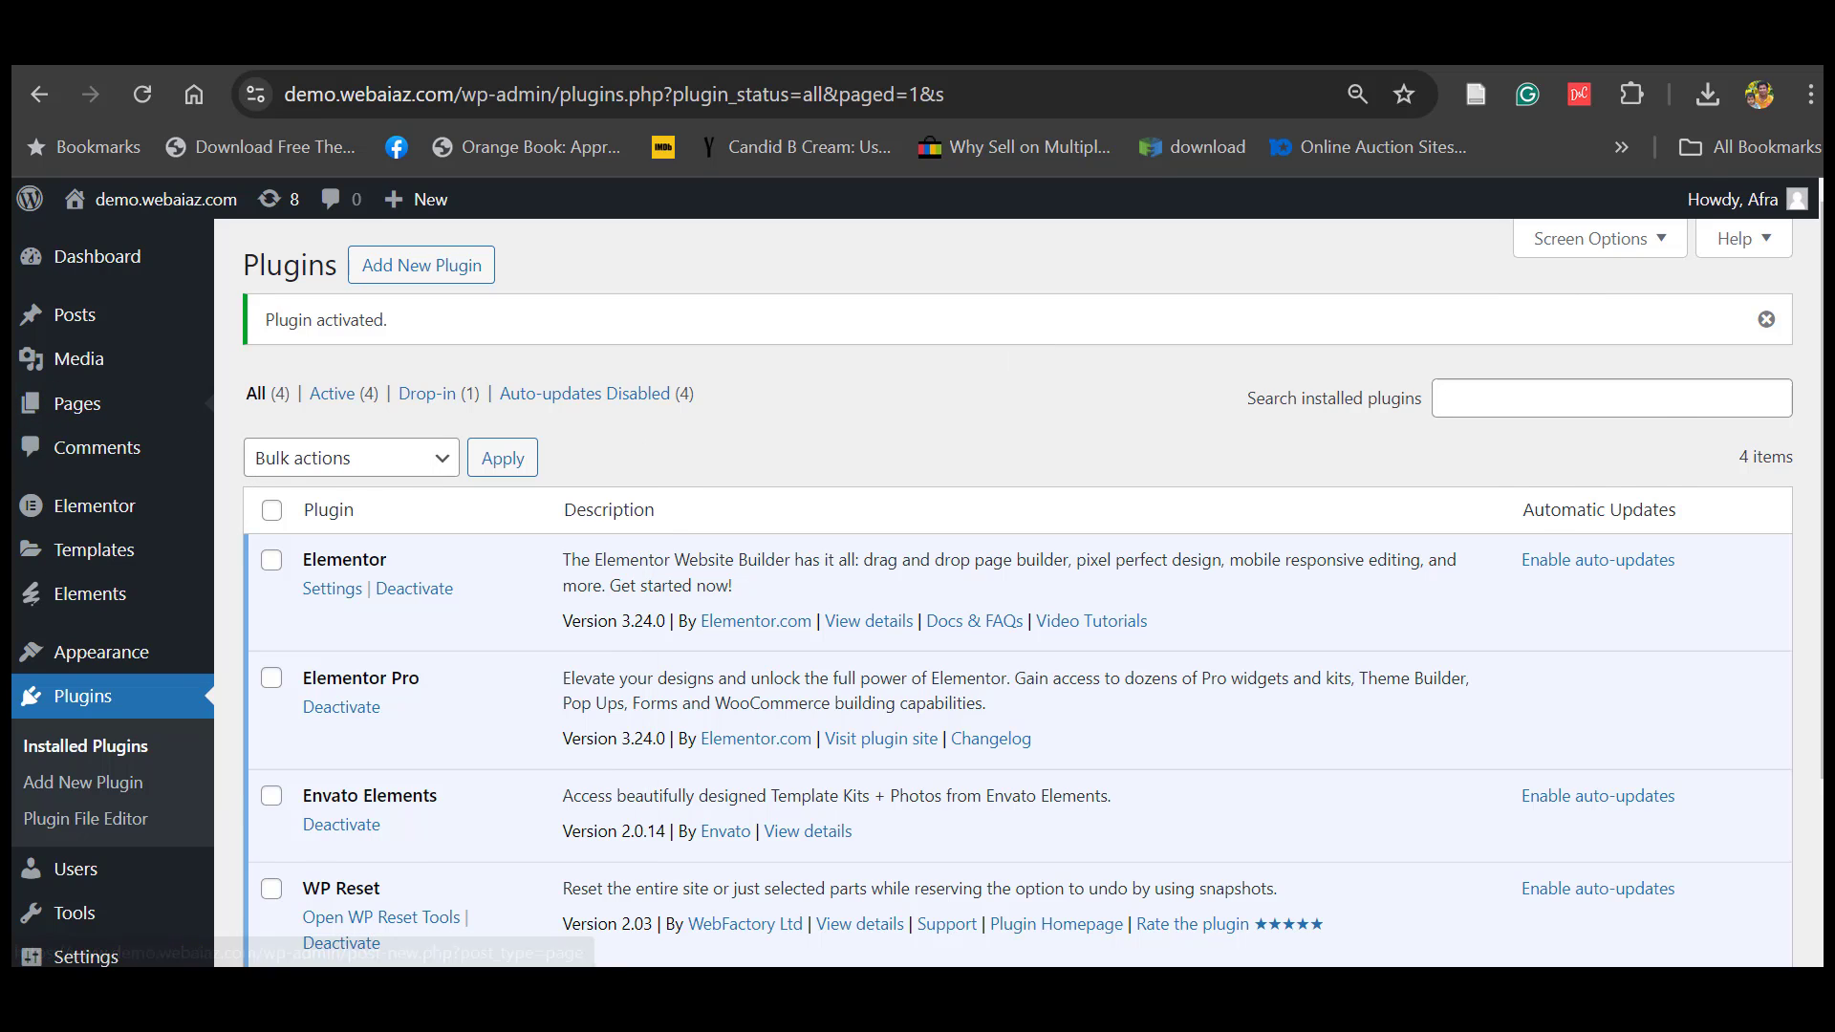
pyautogui.click(410, 388)
pyautogui.write('H')
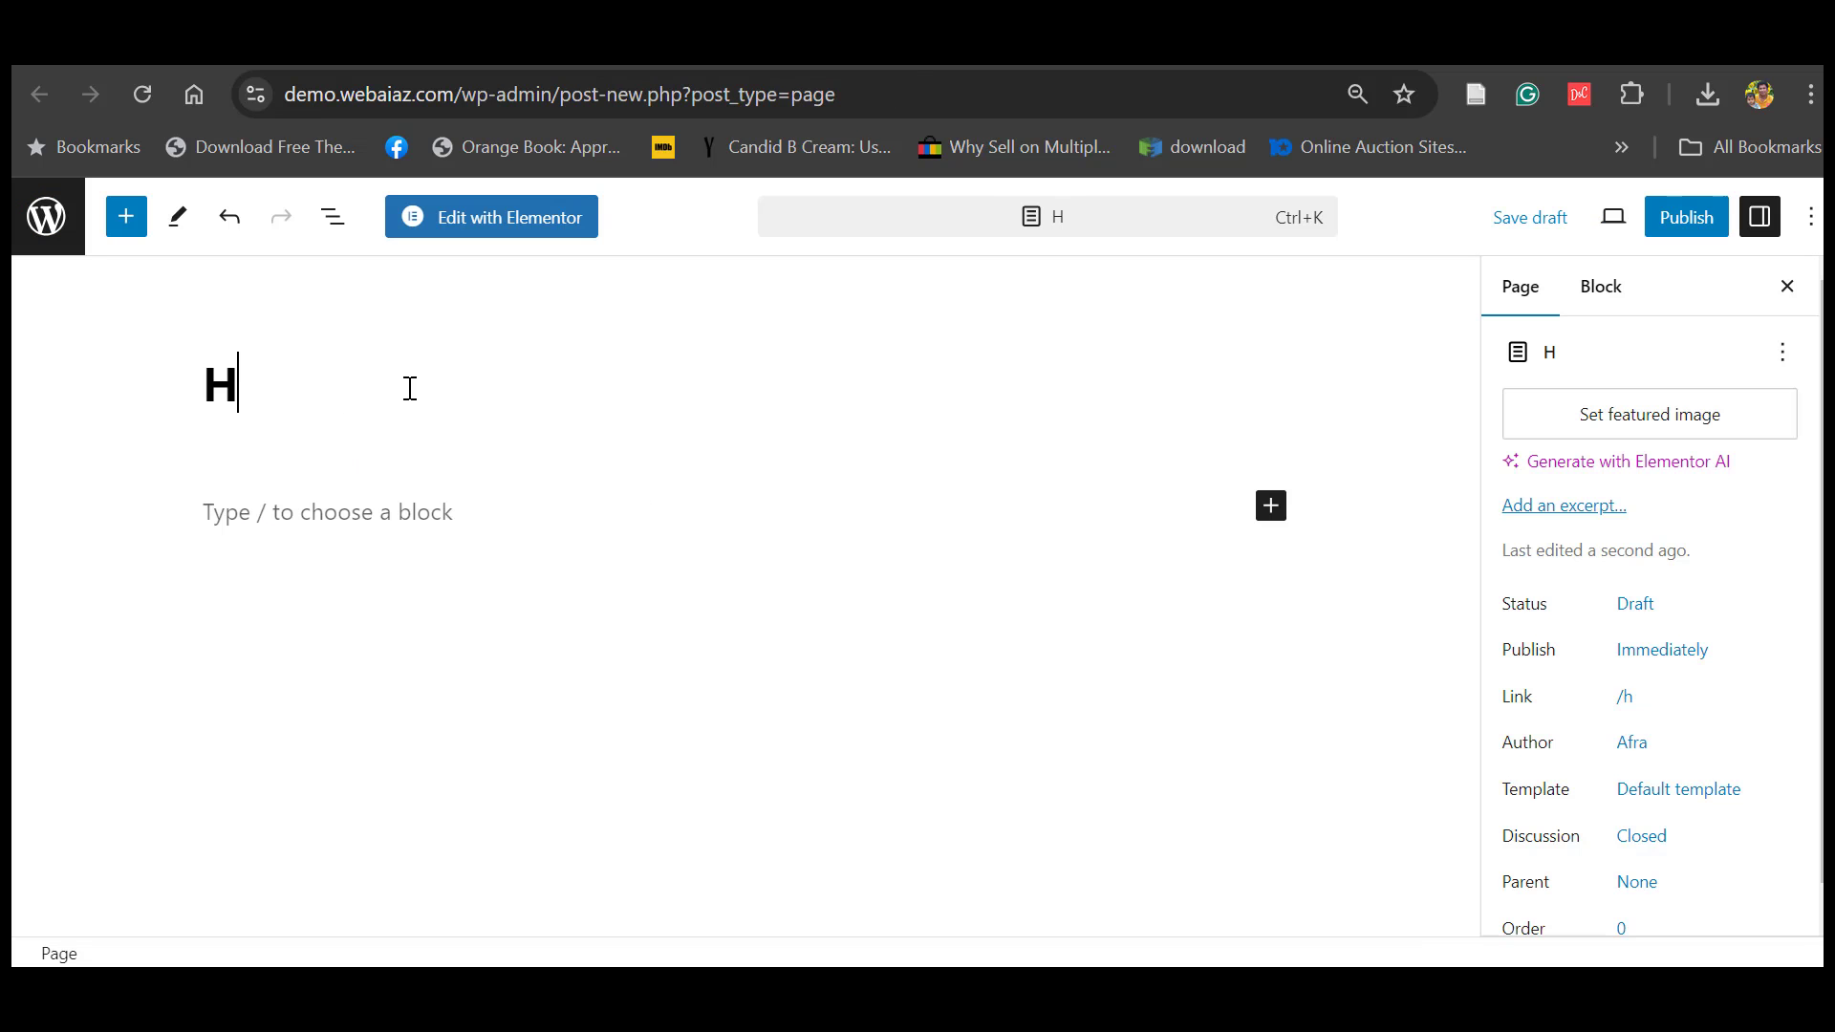
pyautogui.write('ome')
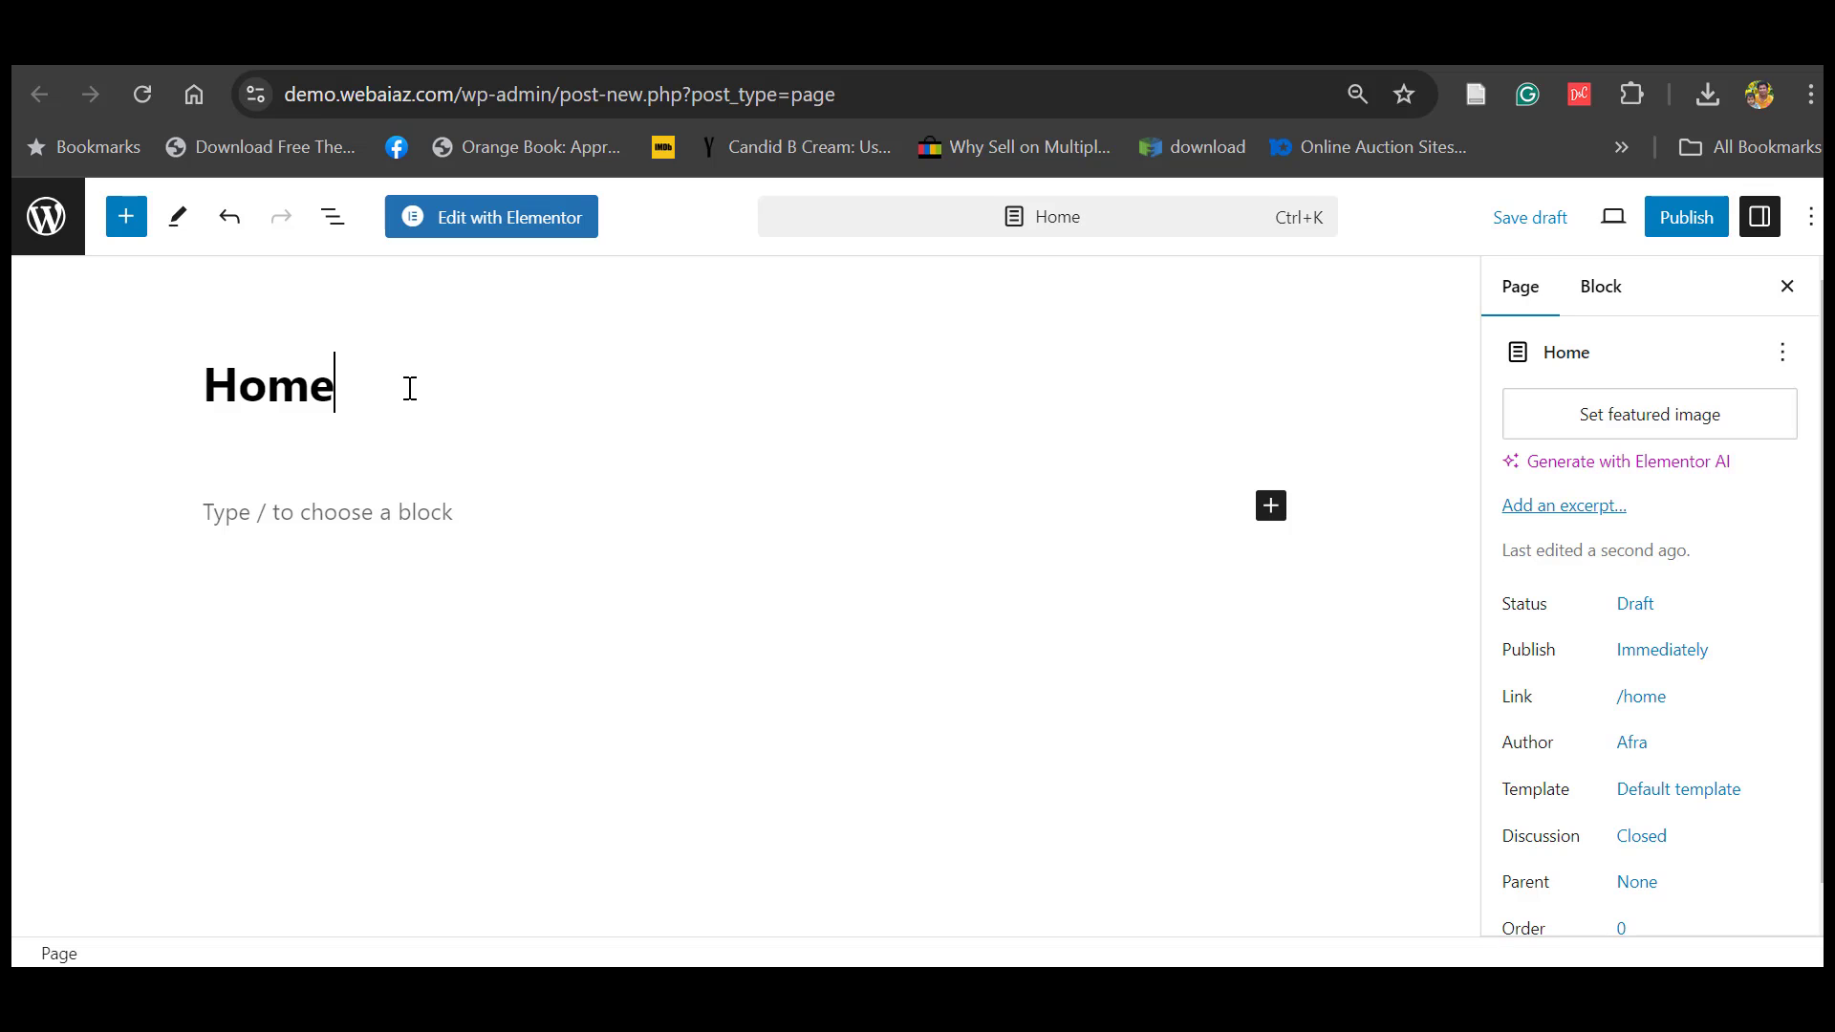
pyautogui.click(1682, 217)
pyautogui.click(1577, 217)
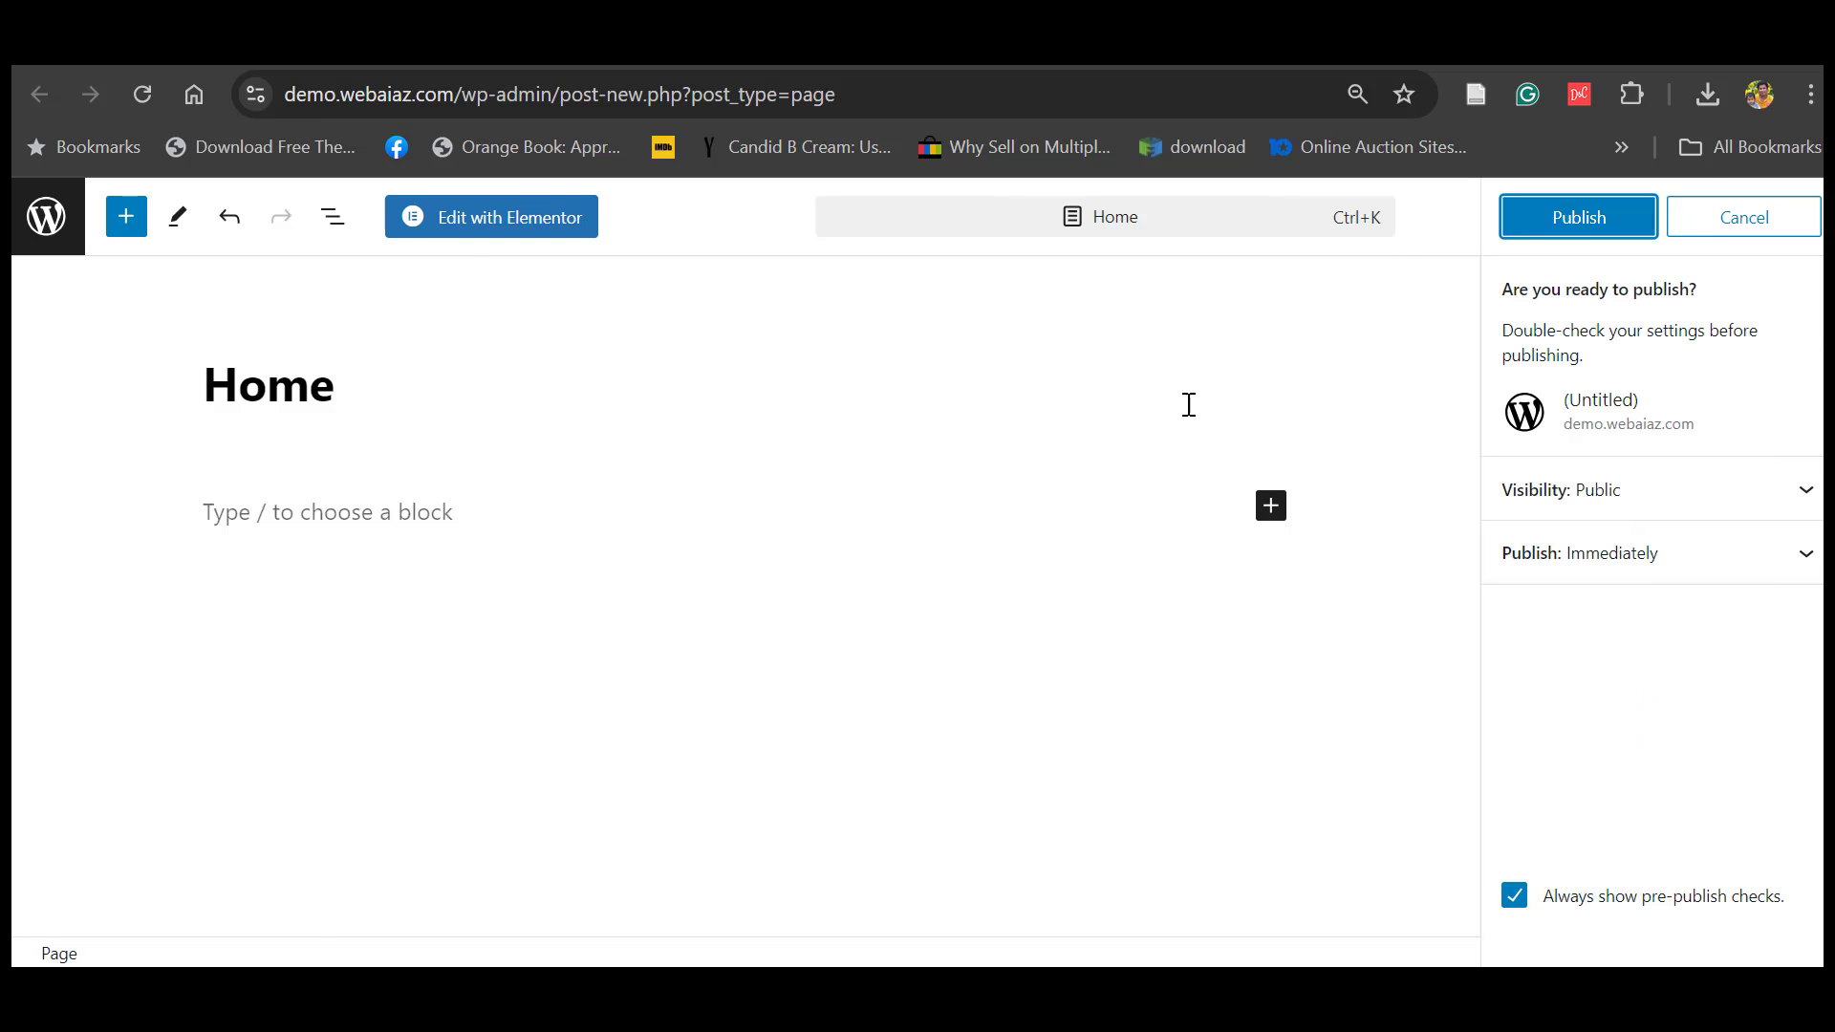
# - Open the Home page for editing with Elementor and check its header and footer
pyautogui.click(471, 218)
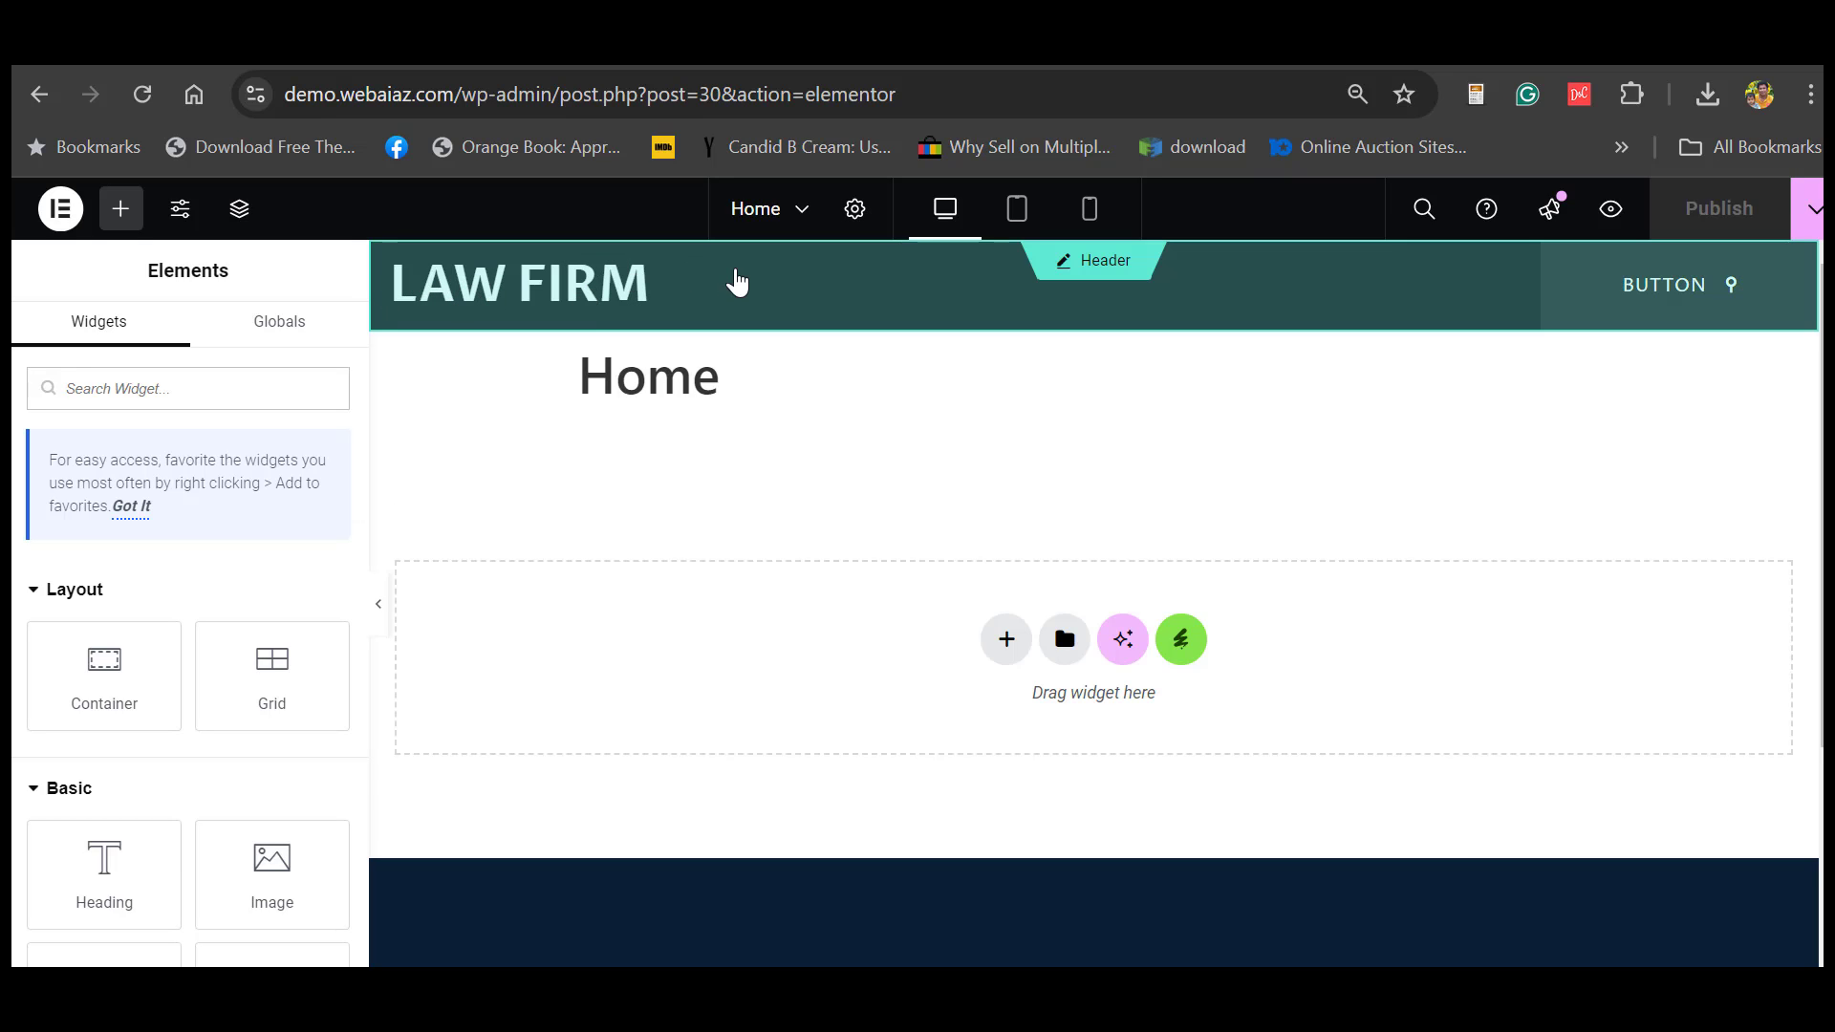
pyautogui.scroll(-2, 1094, 601)
pyautogui.scroll(-1, 1063, 619)
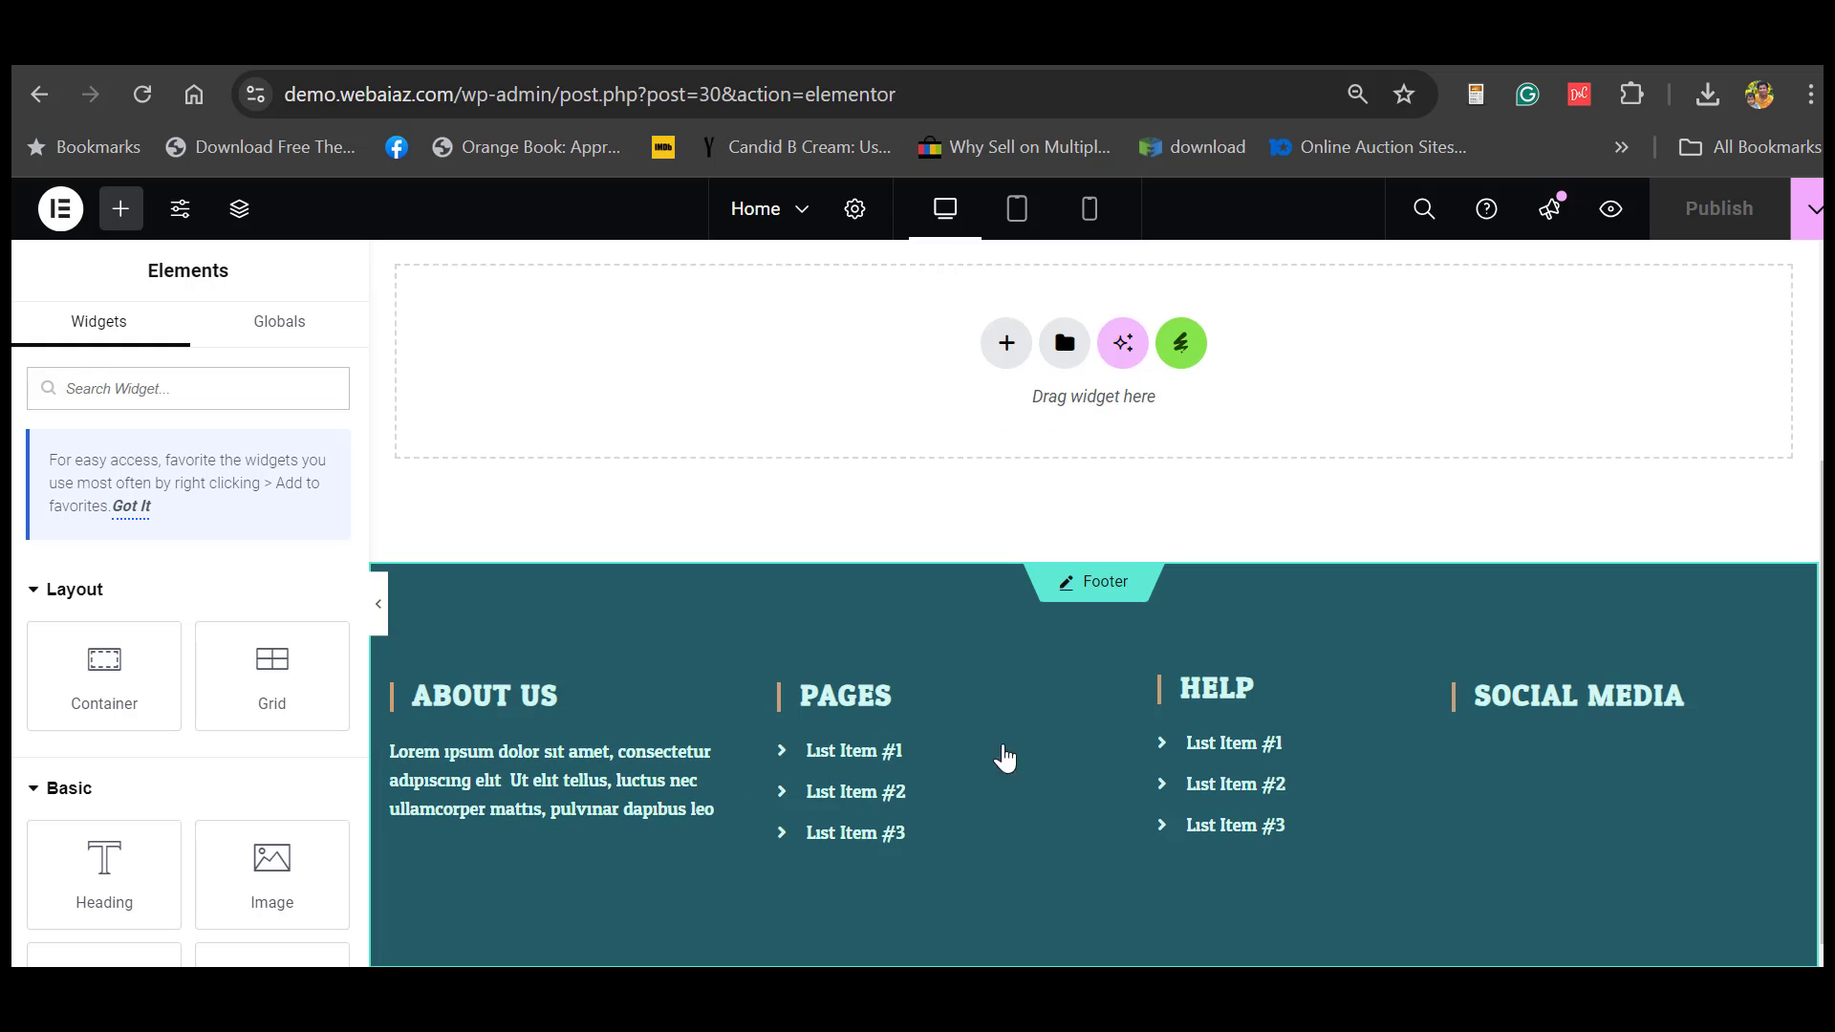
pyautogui.scroll(3, 1094, 602)
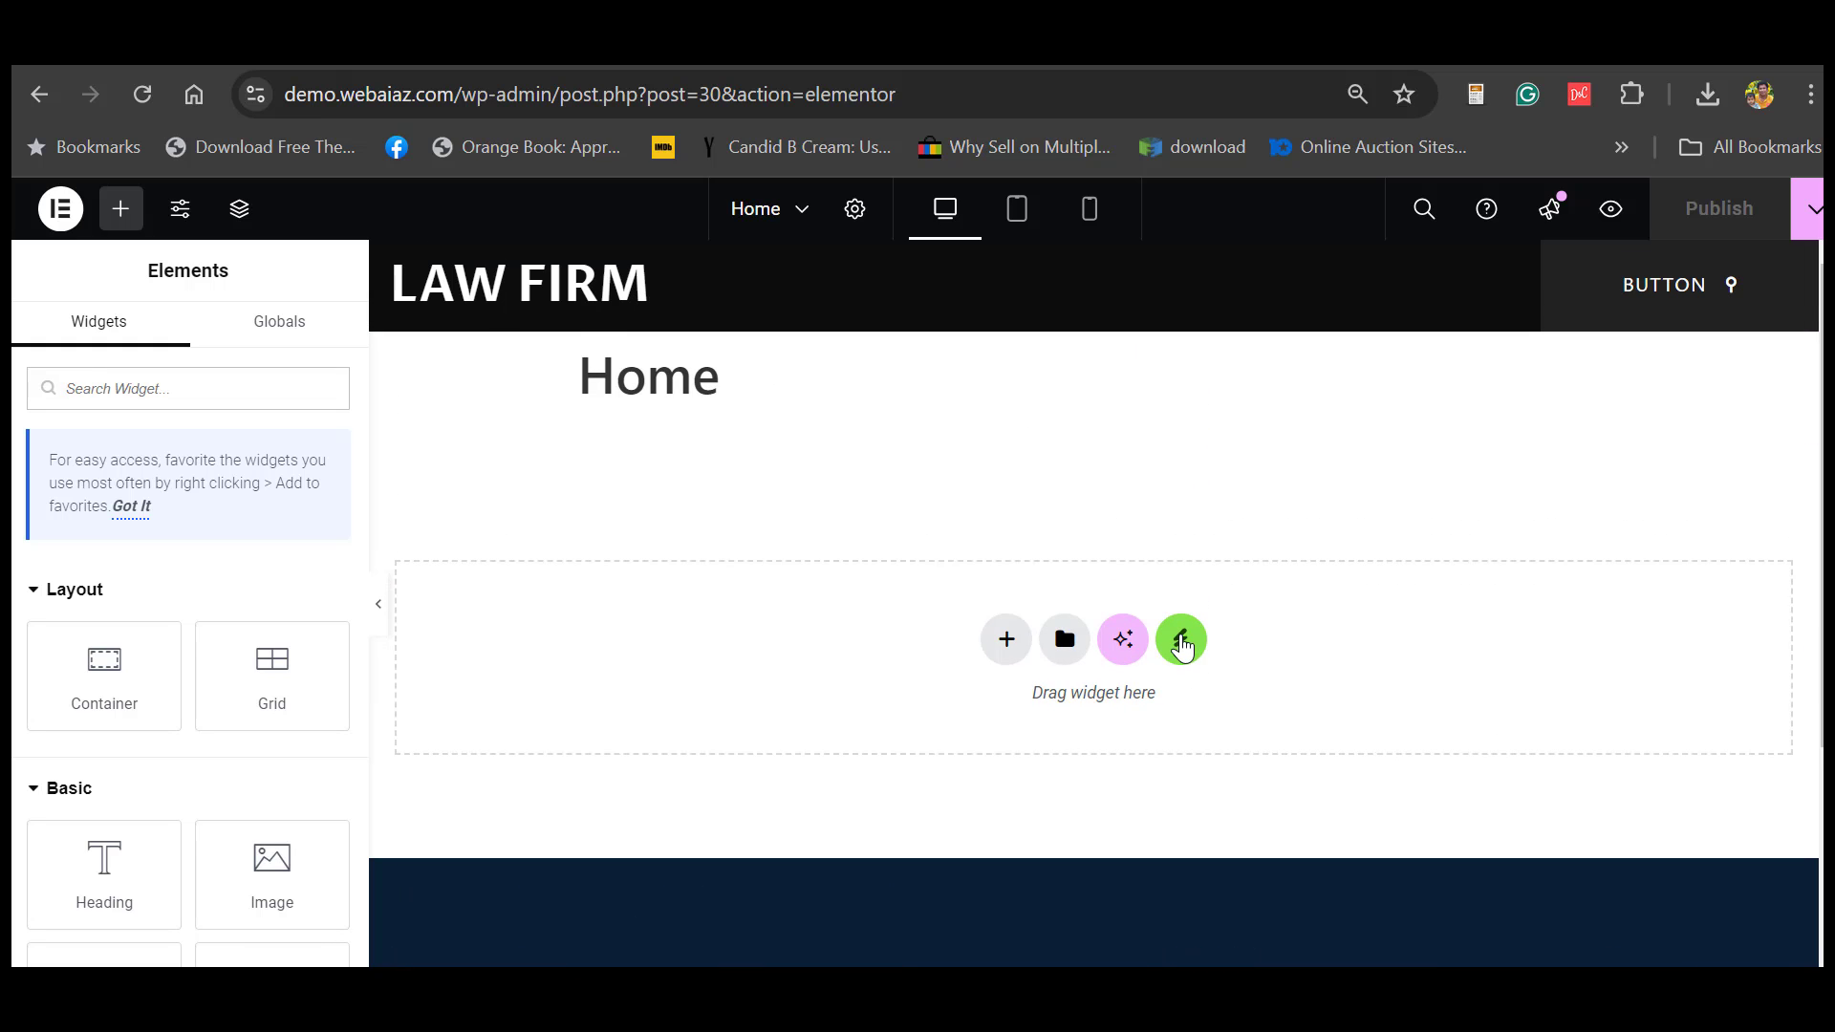
# - Insert the Home 2 template from the installed Law Firm kit into the Home page
pyautogui.click(1182, 642)
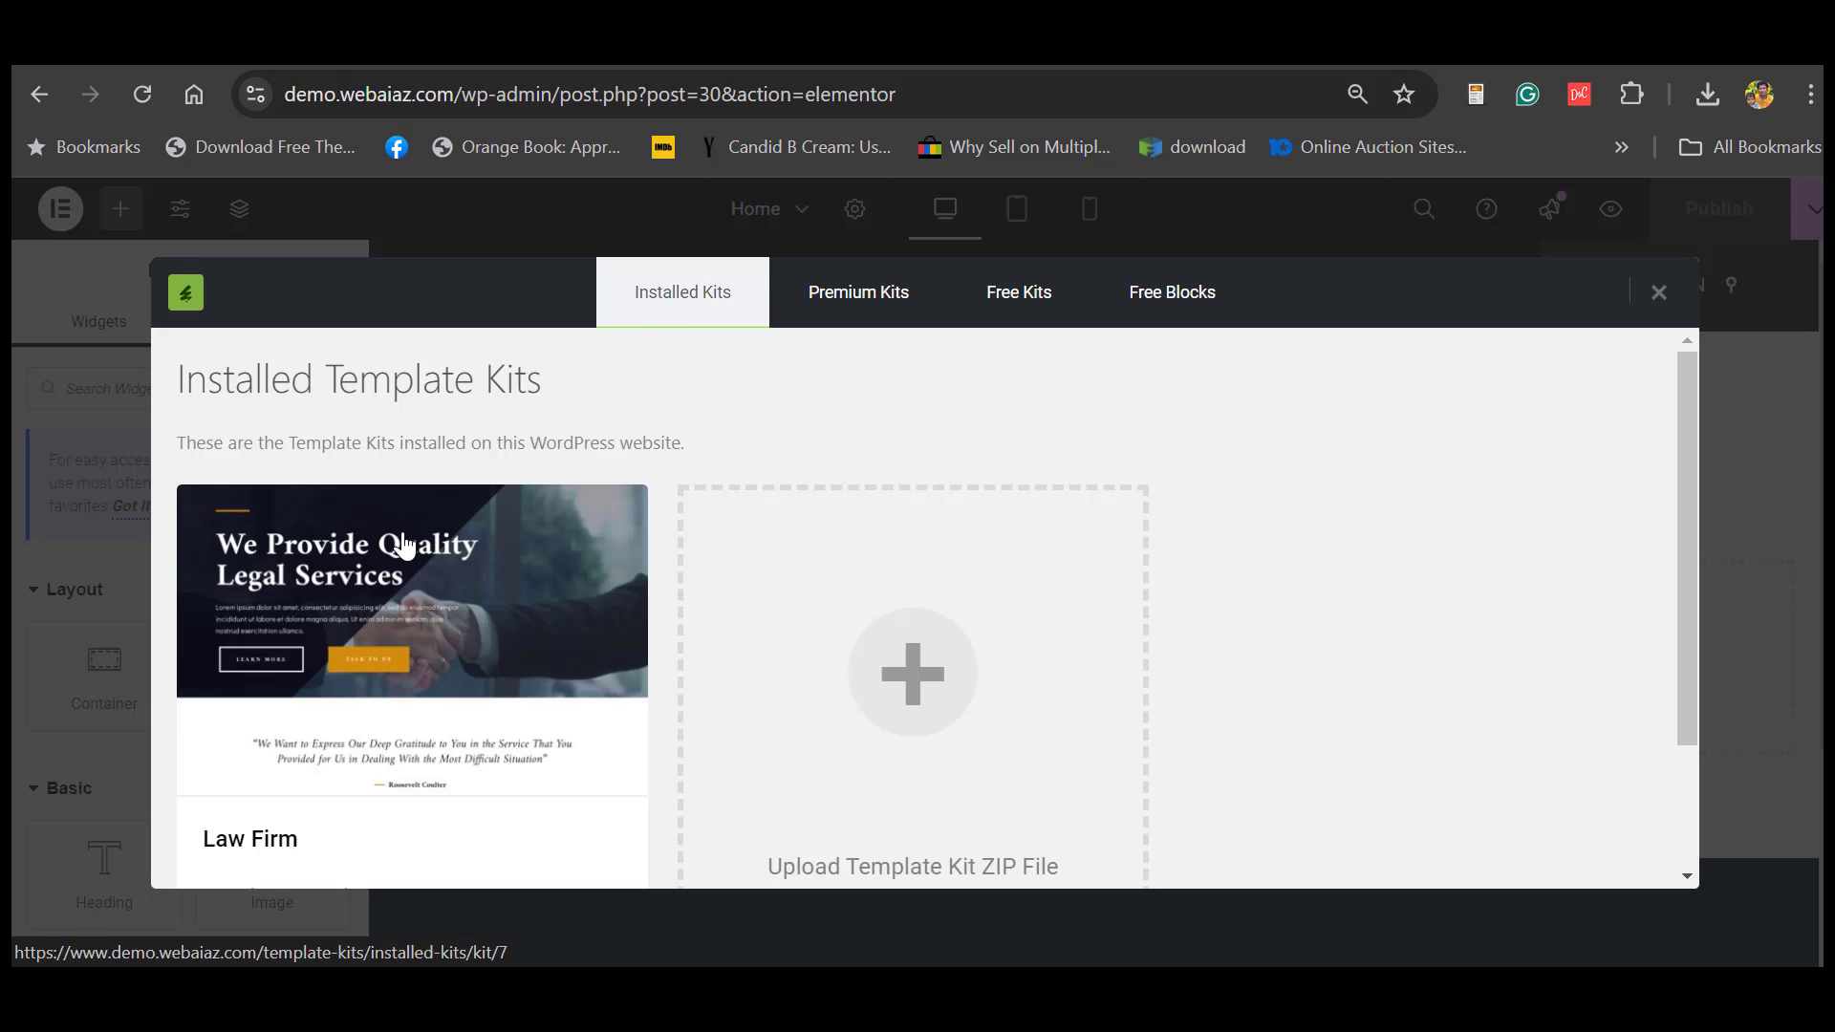
pyautogui.click(462, 602)
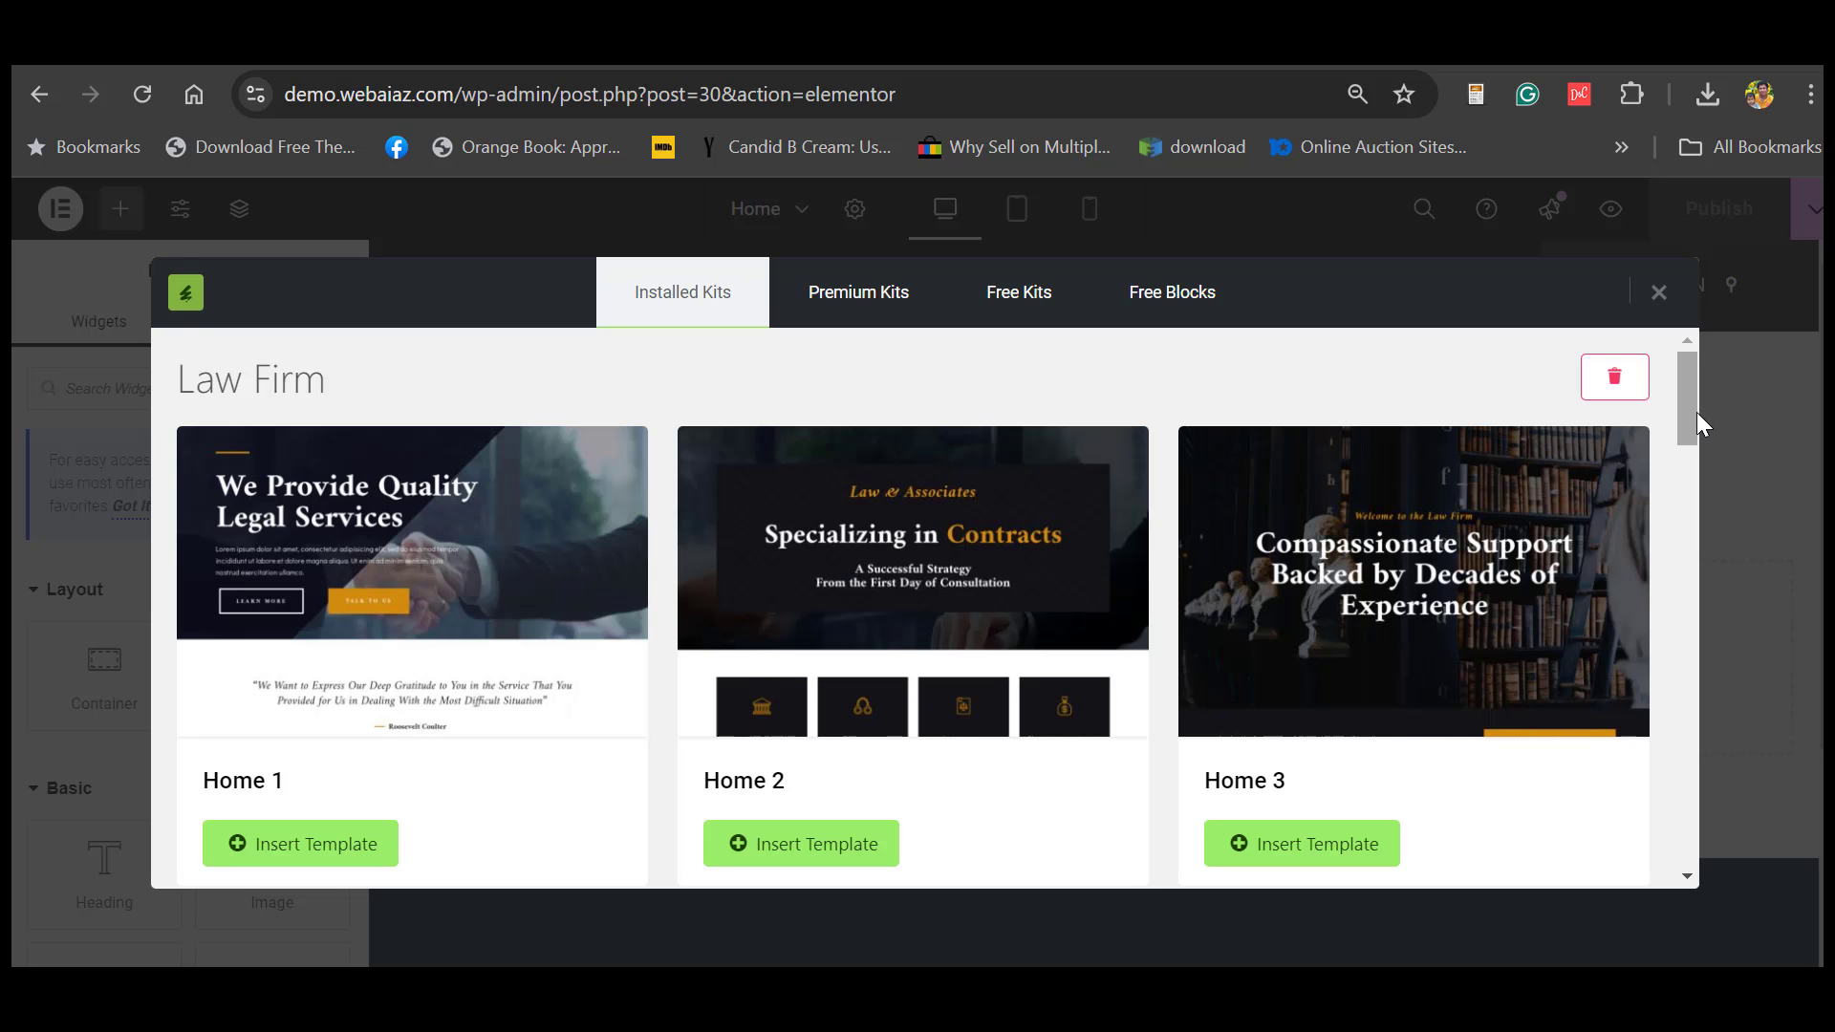
pyautogui.scroll(-1, 1697, 416)
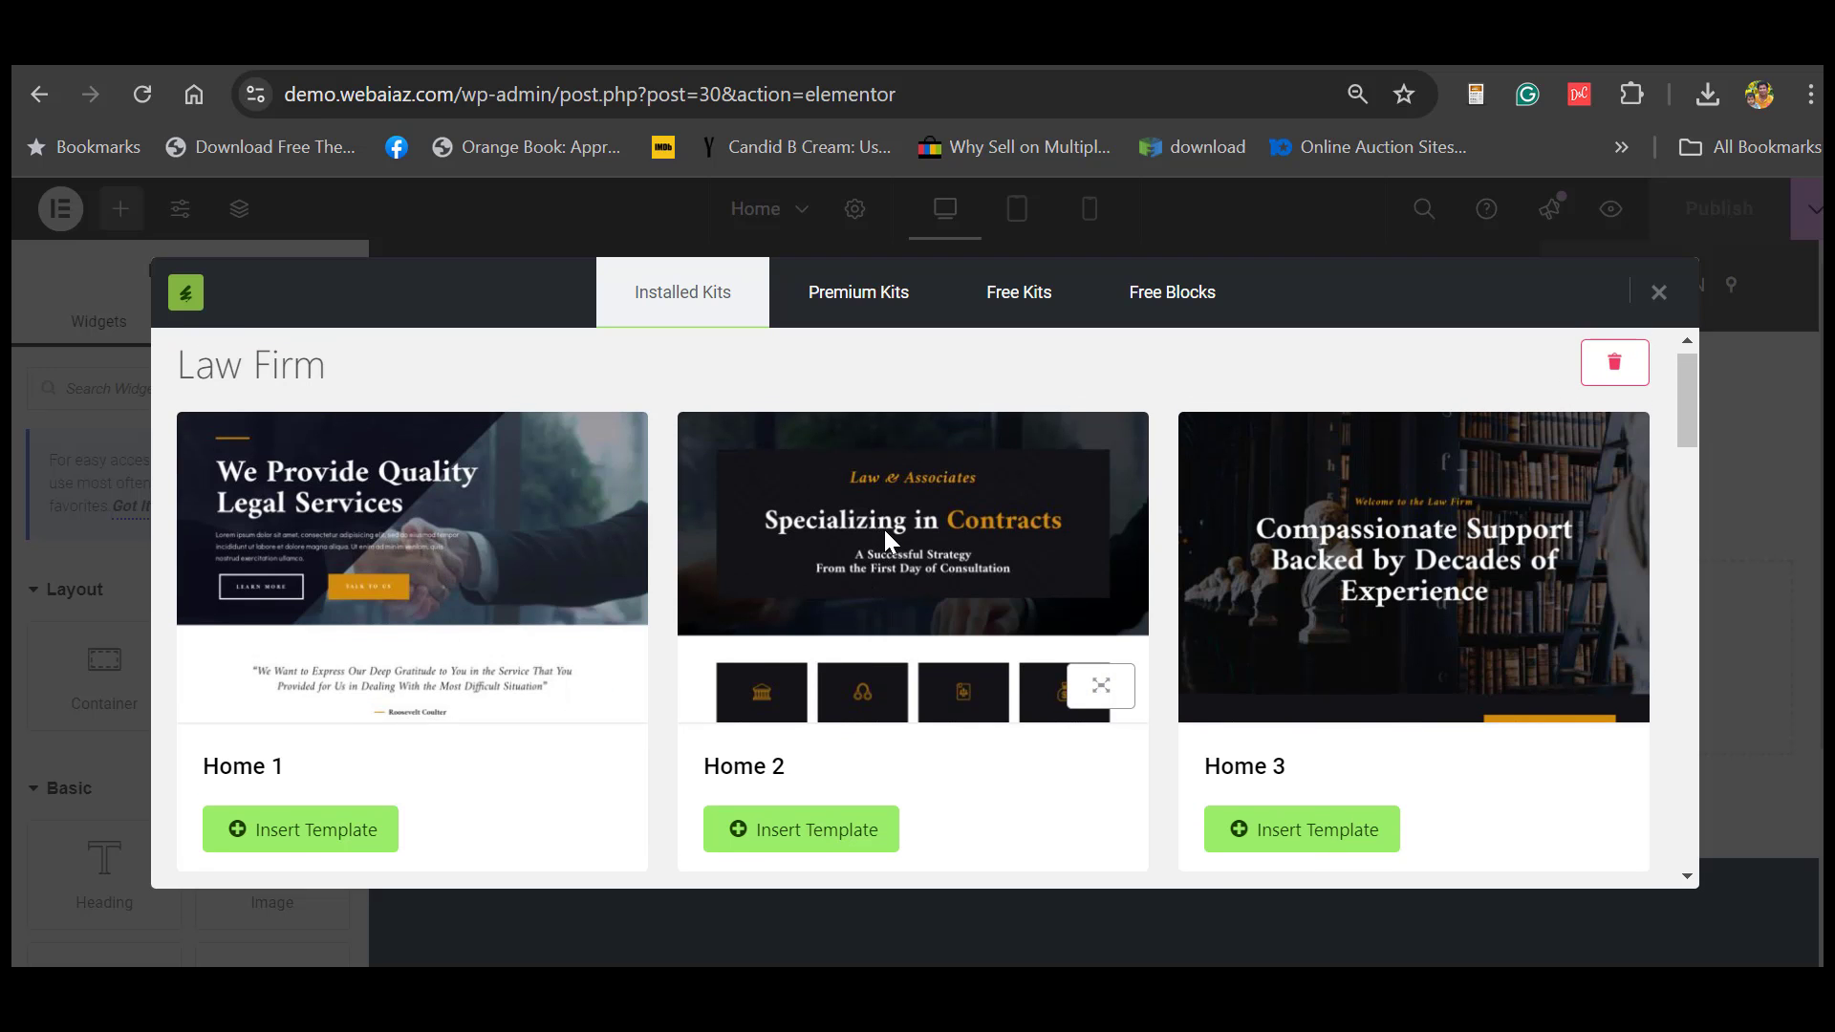
pyautogui.click(791, 835)
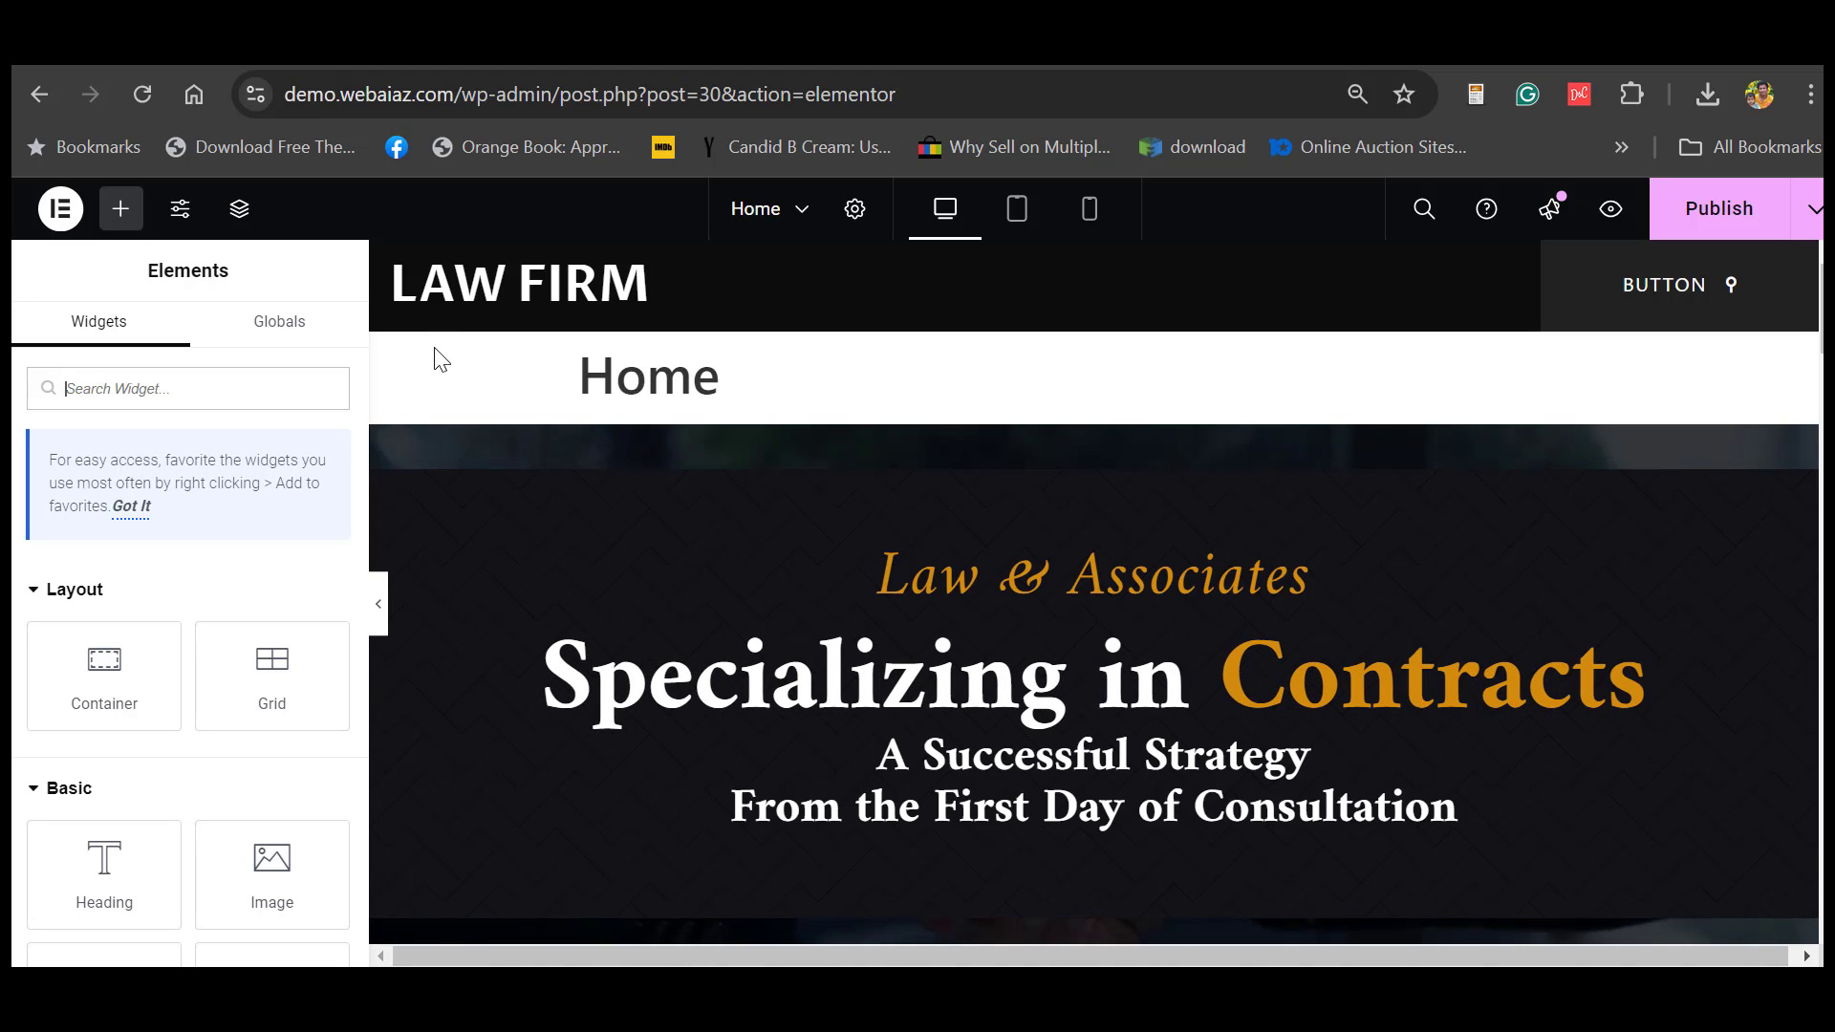
# - Turn on Hide Title in the Home page's settings and look over the page
pyautogui.click(853, 212)
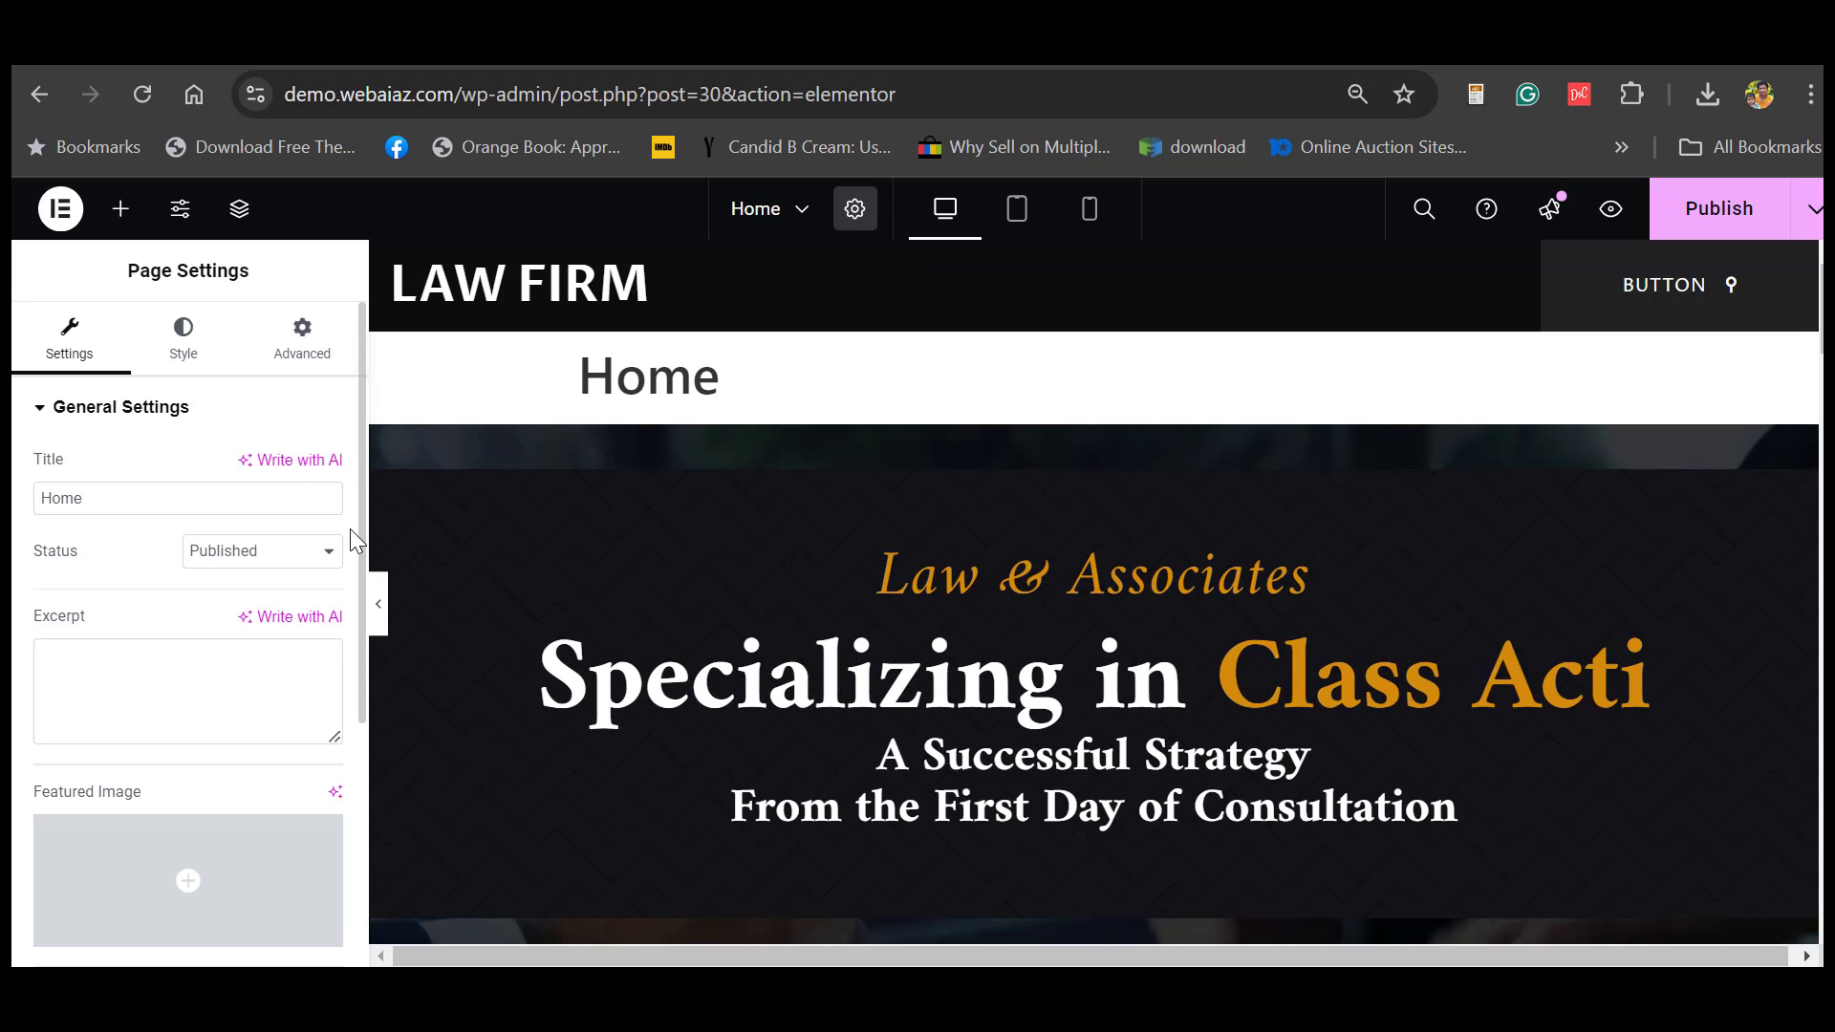
pyautogui.scroll(-4, 359, 583)
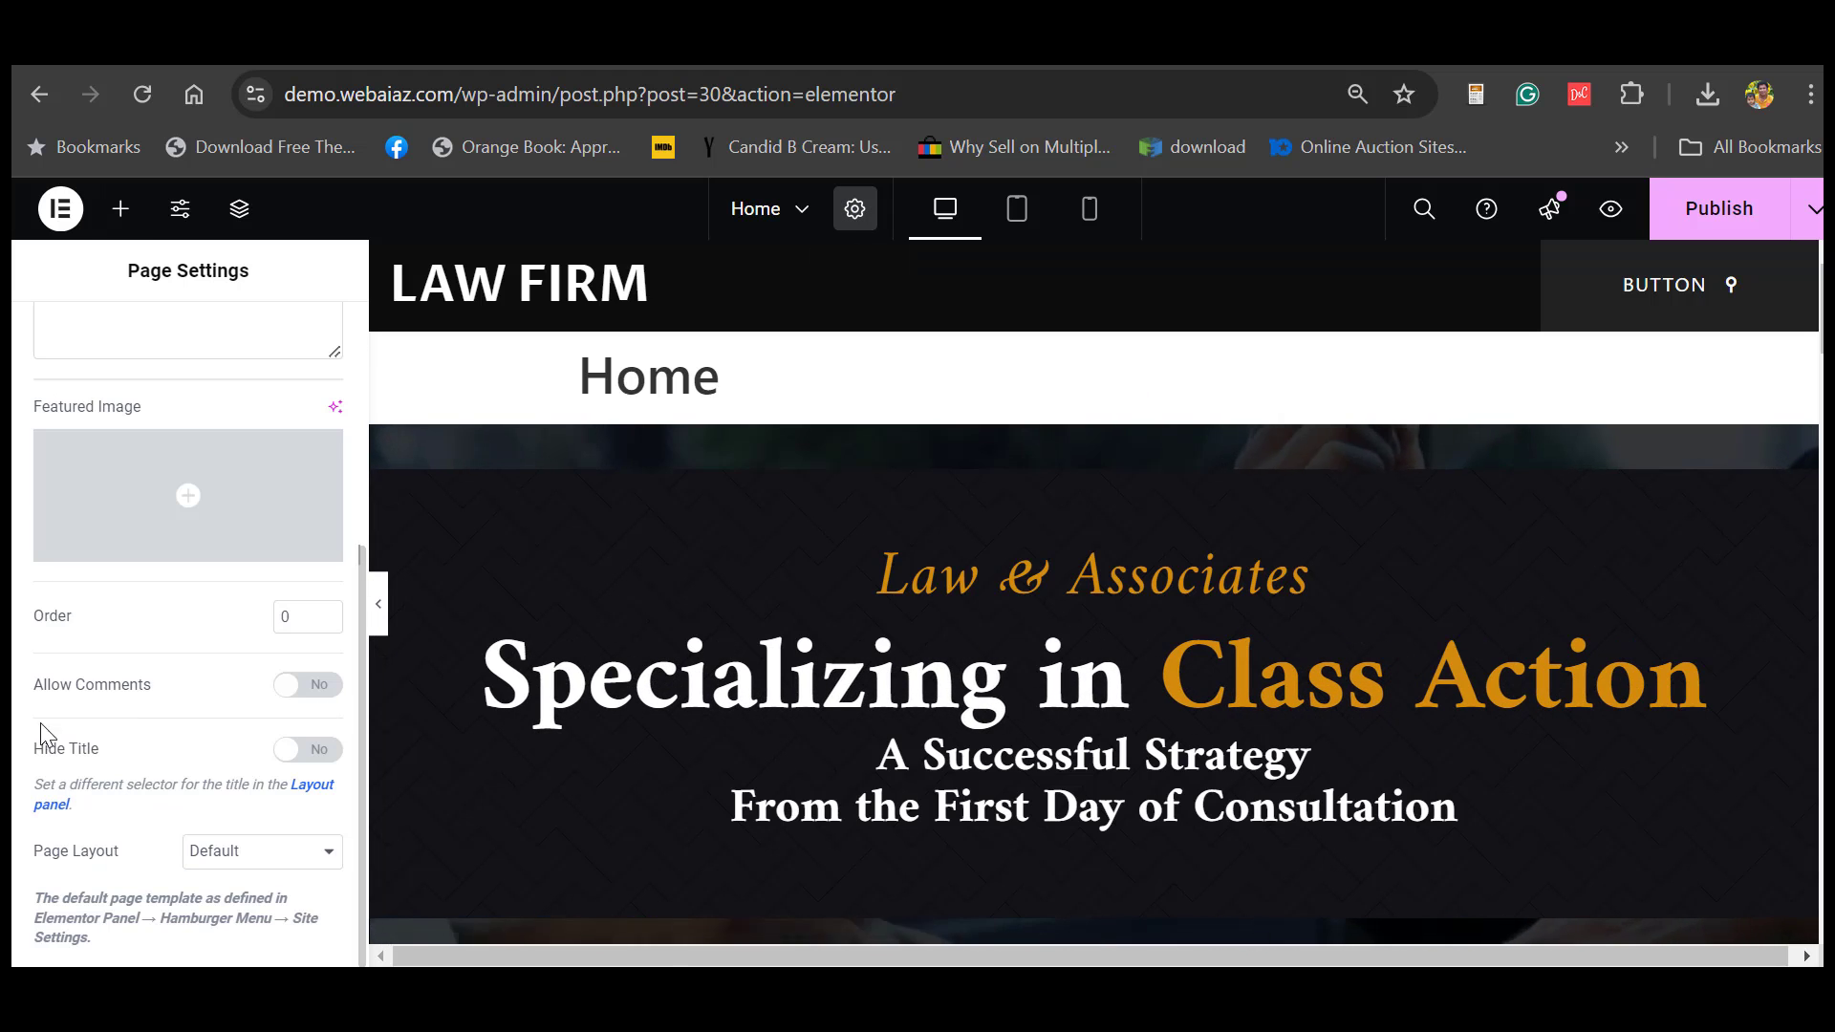
pyautogui.click(314, 753)
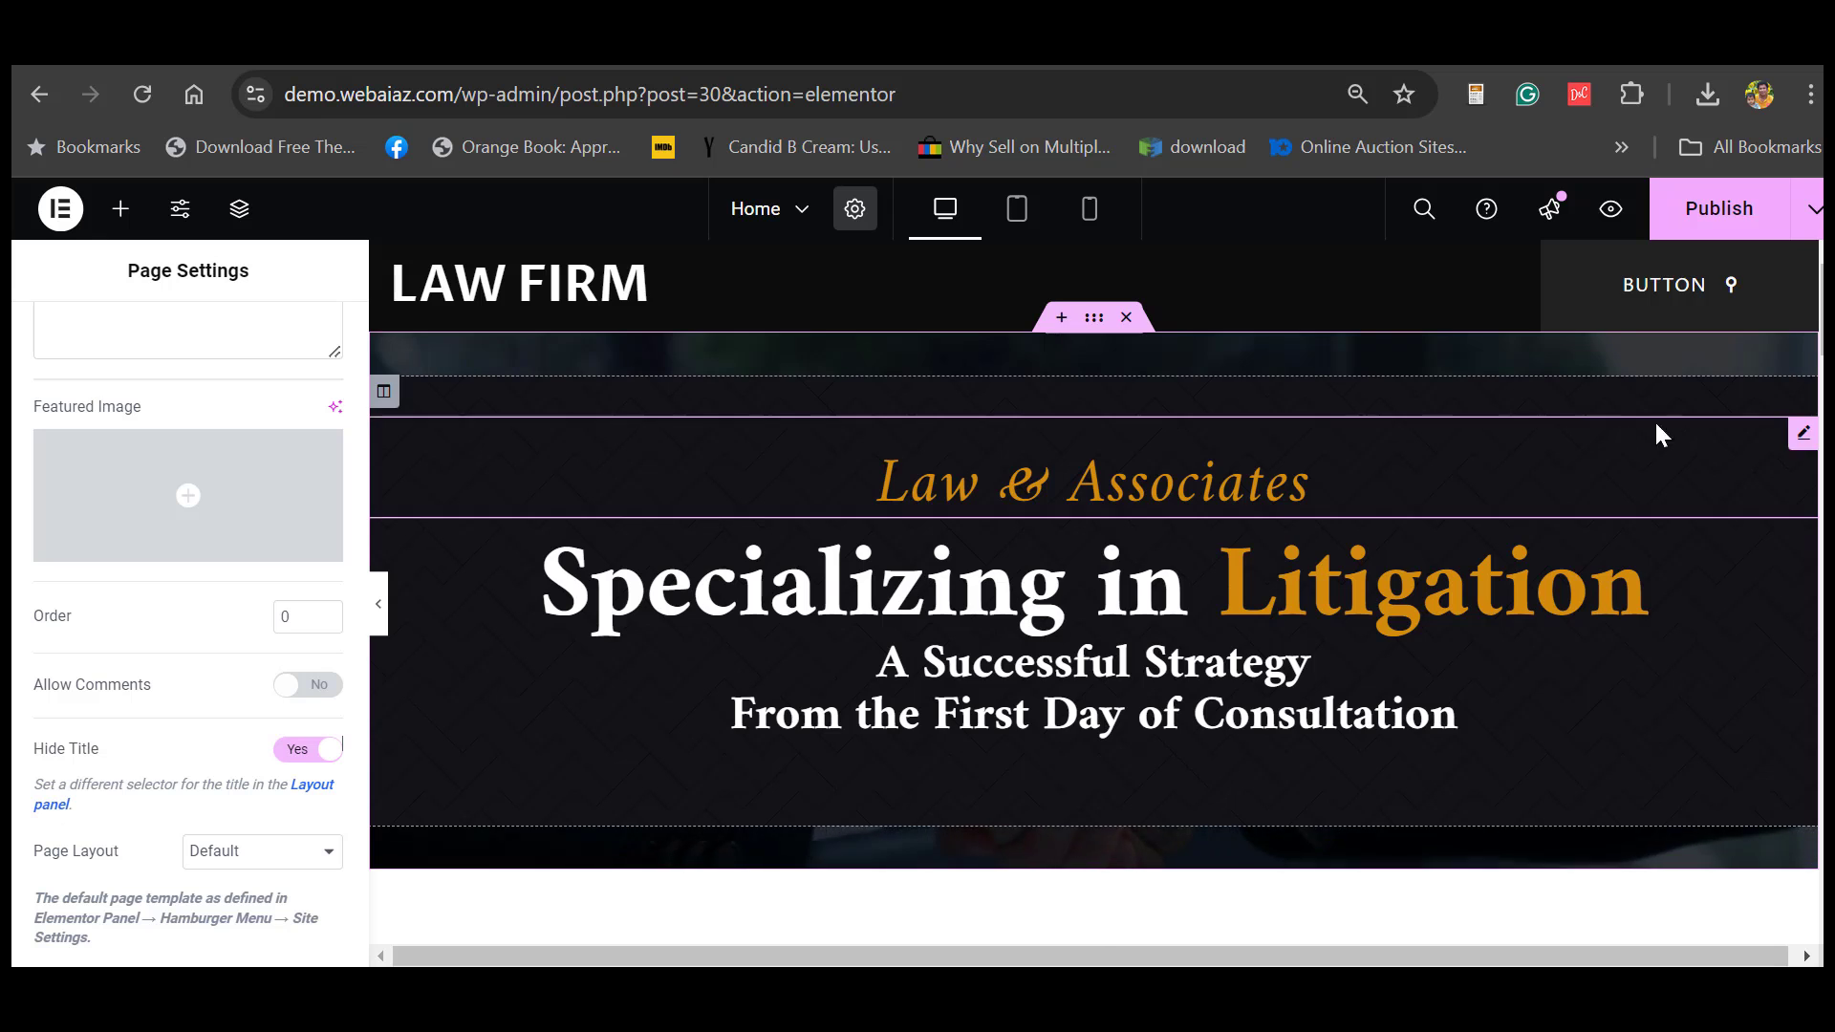
pyautogui.scroll(-5, 1659, 430)
pyautogui.scroll(5, 1095, 560)
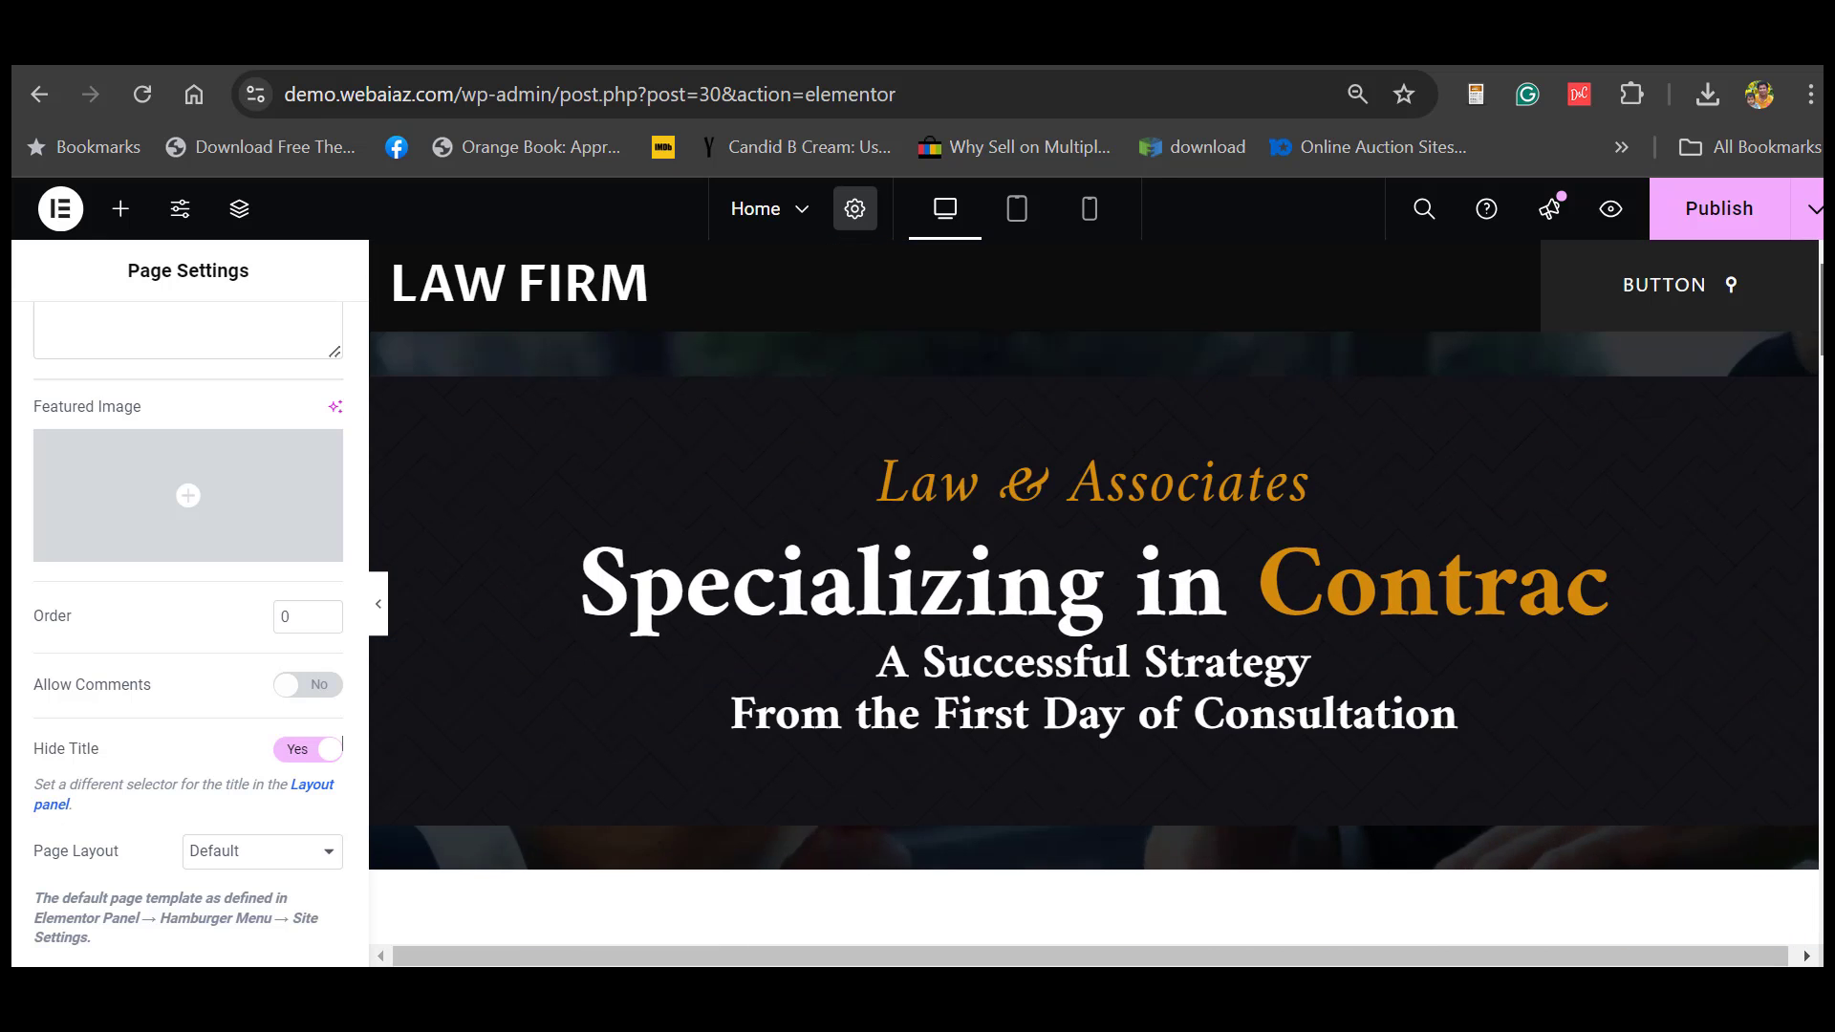
# - Publish the Home page's changes and open a new blank WordPress page in a separate browser tab
pyautogui.click(1703, 214)
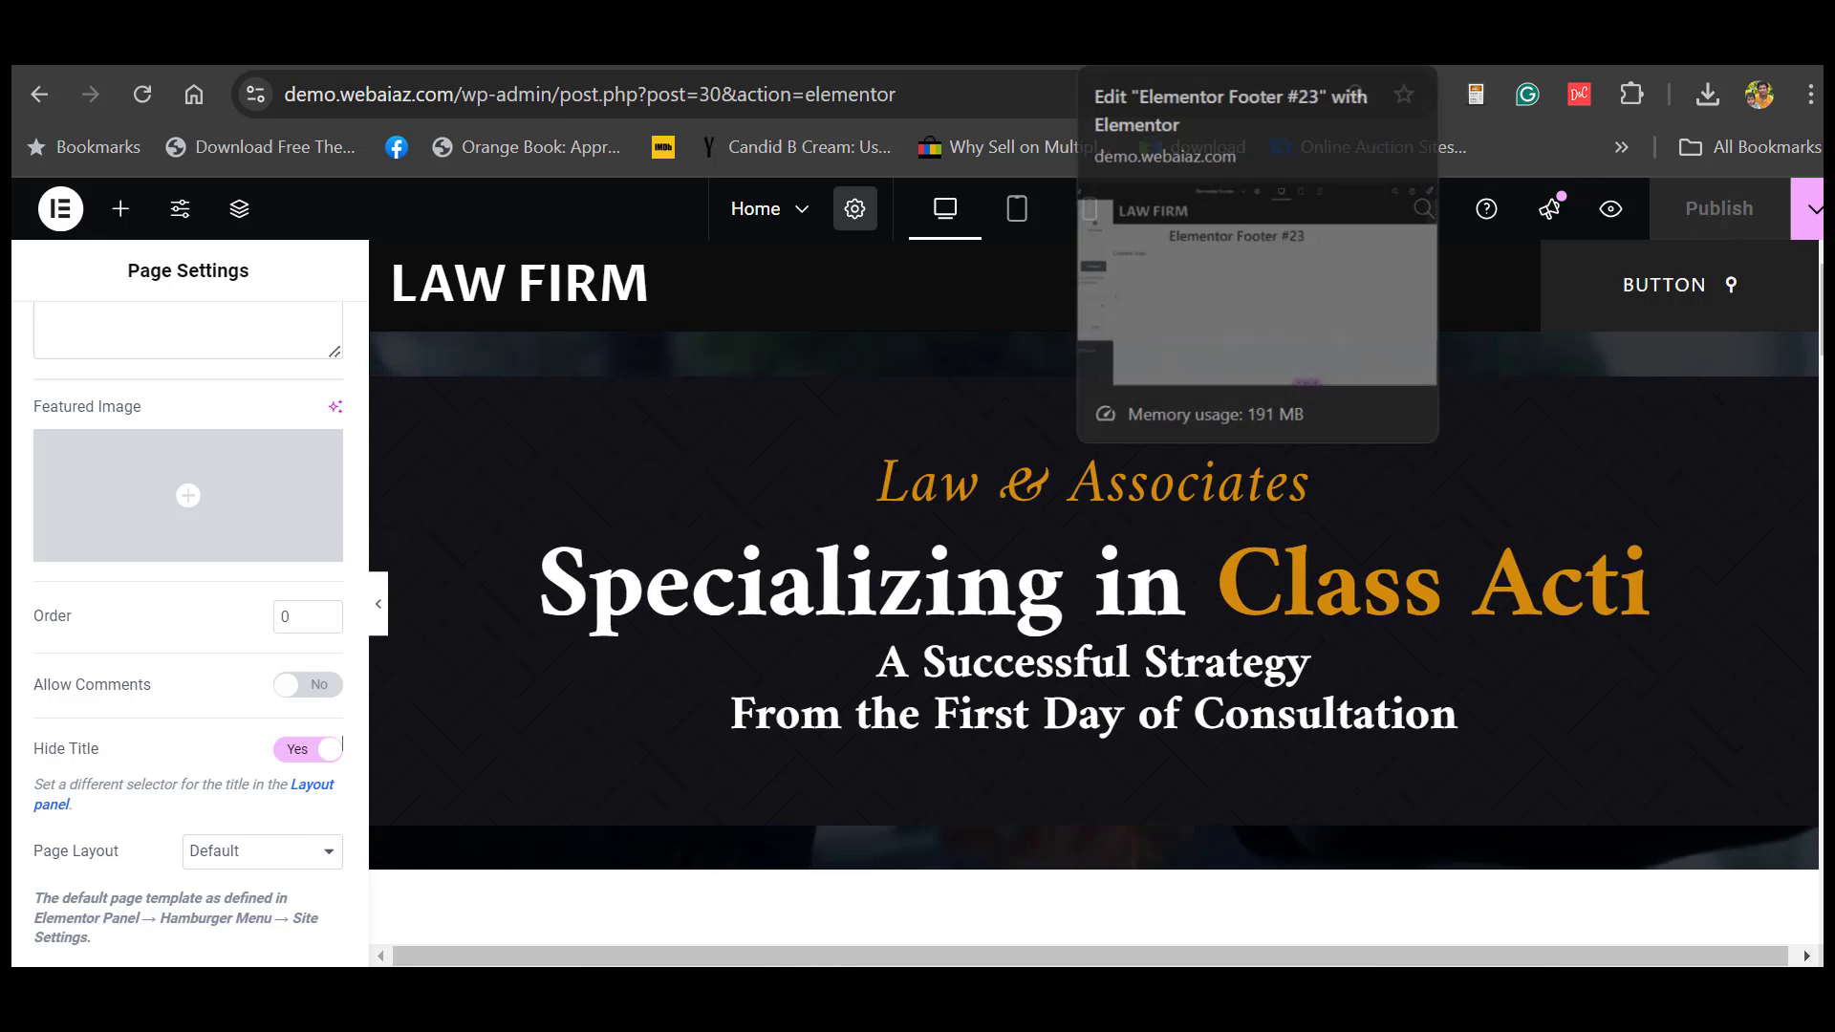
pyautogui.click(1175, 43)
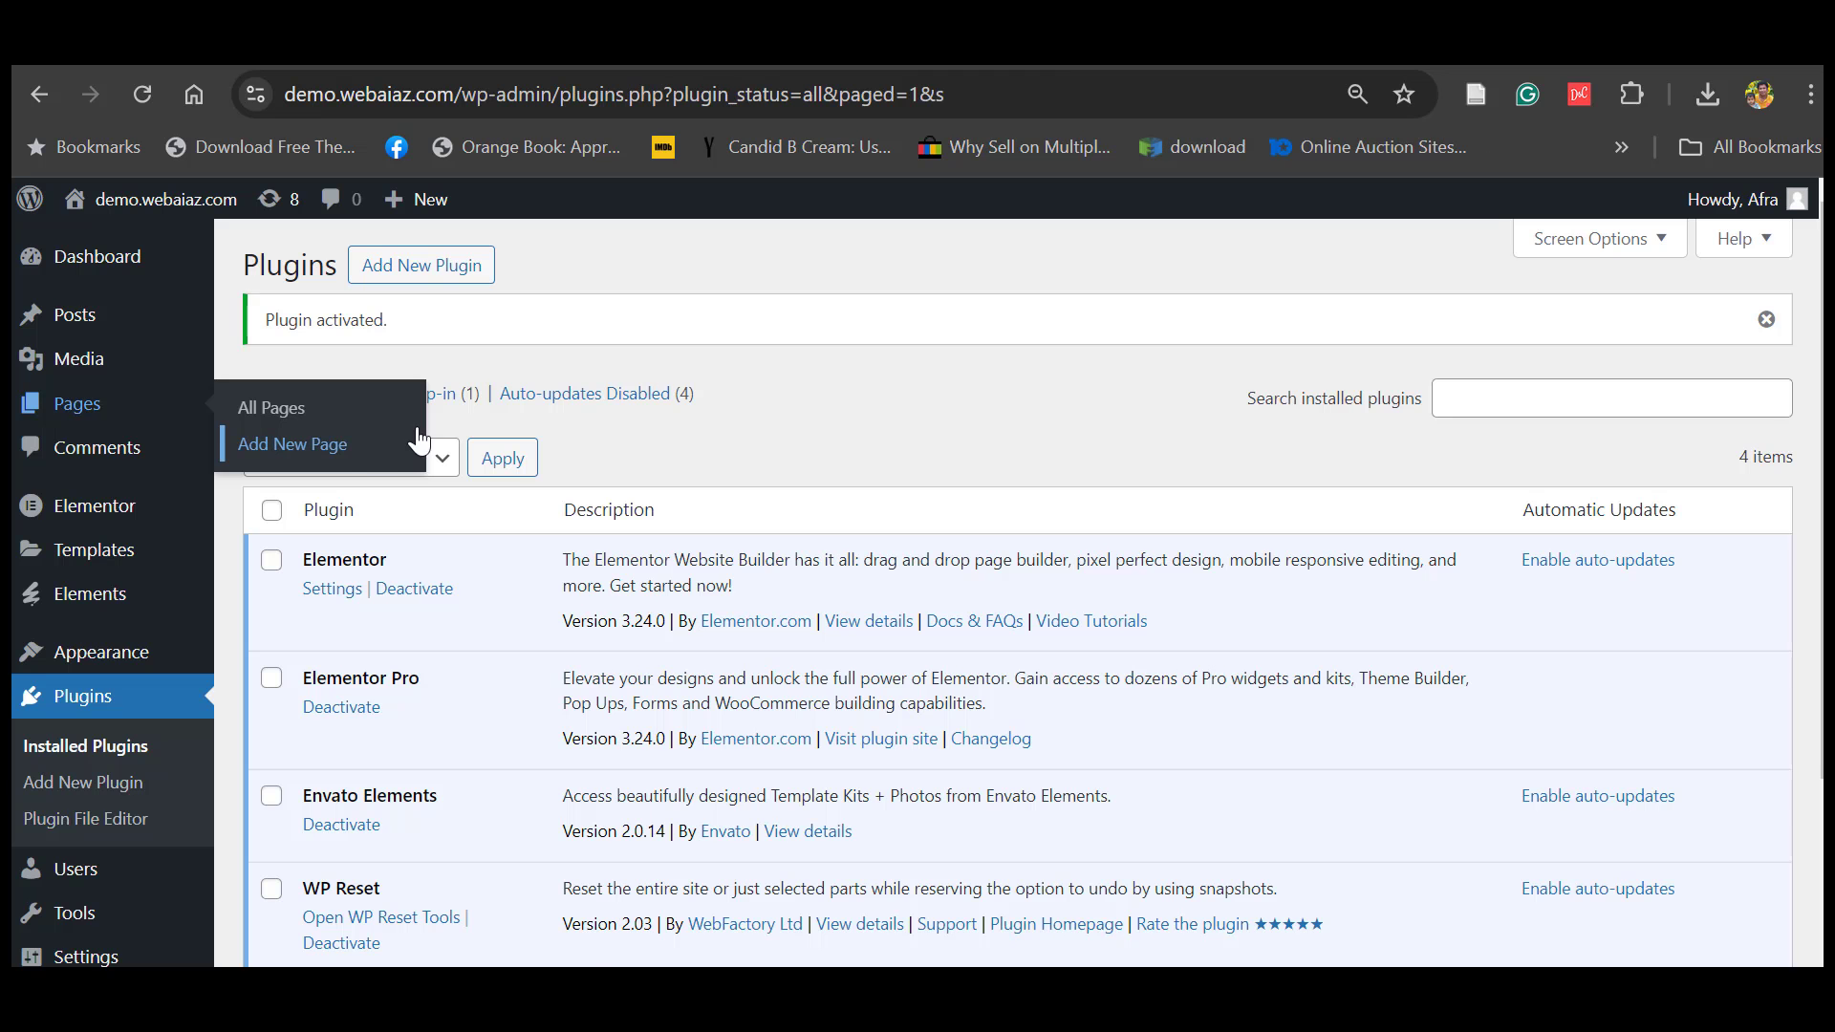
pyautogui.click(352, 478)
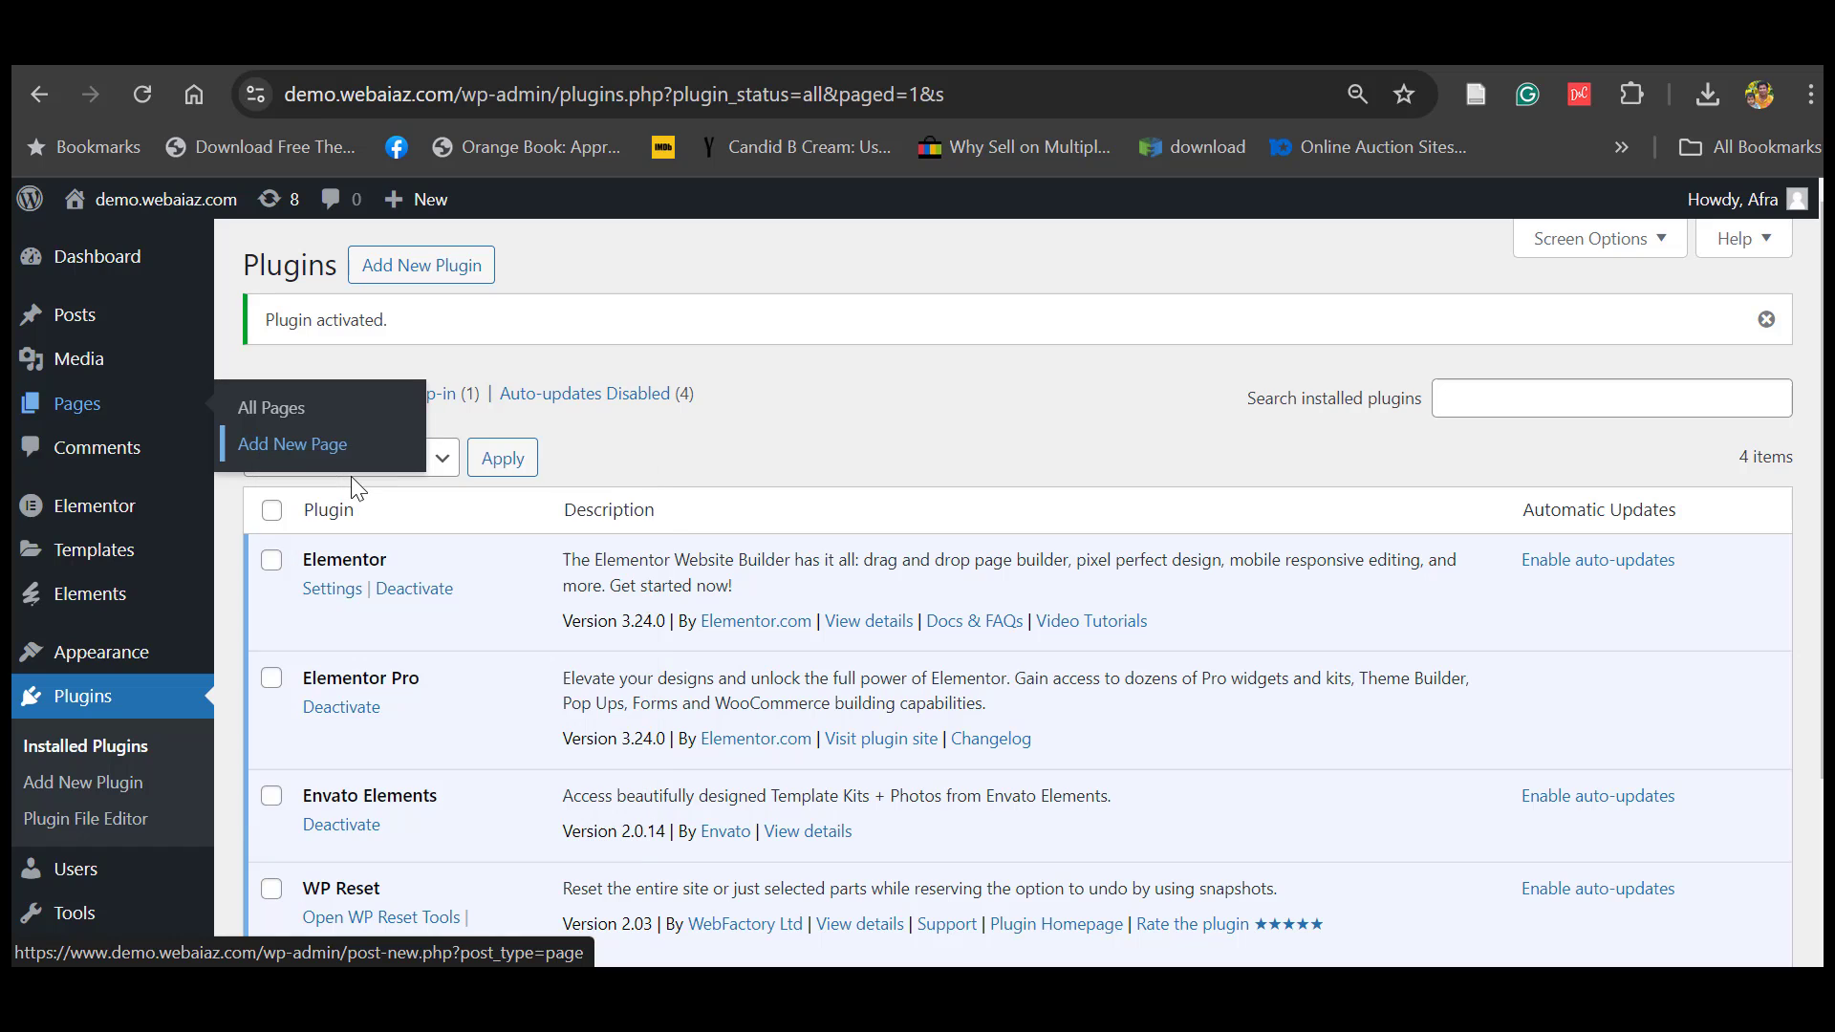
pyautogui.hotkey('ctrl', 'Tab')
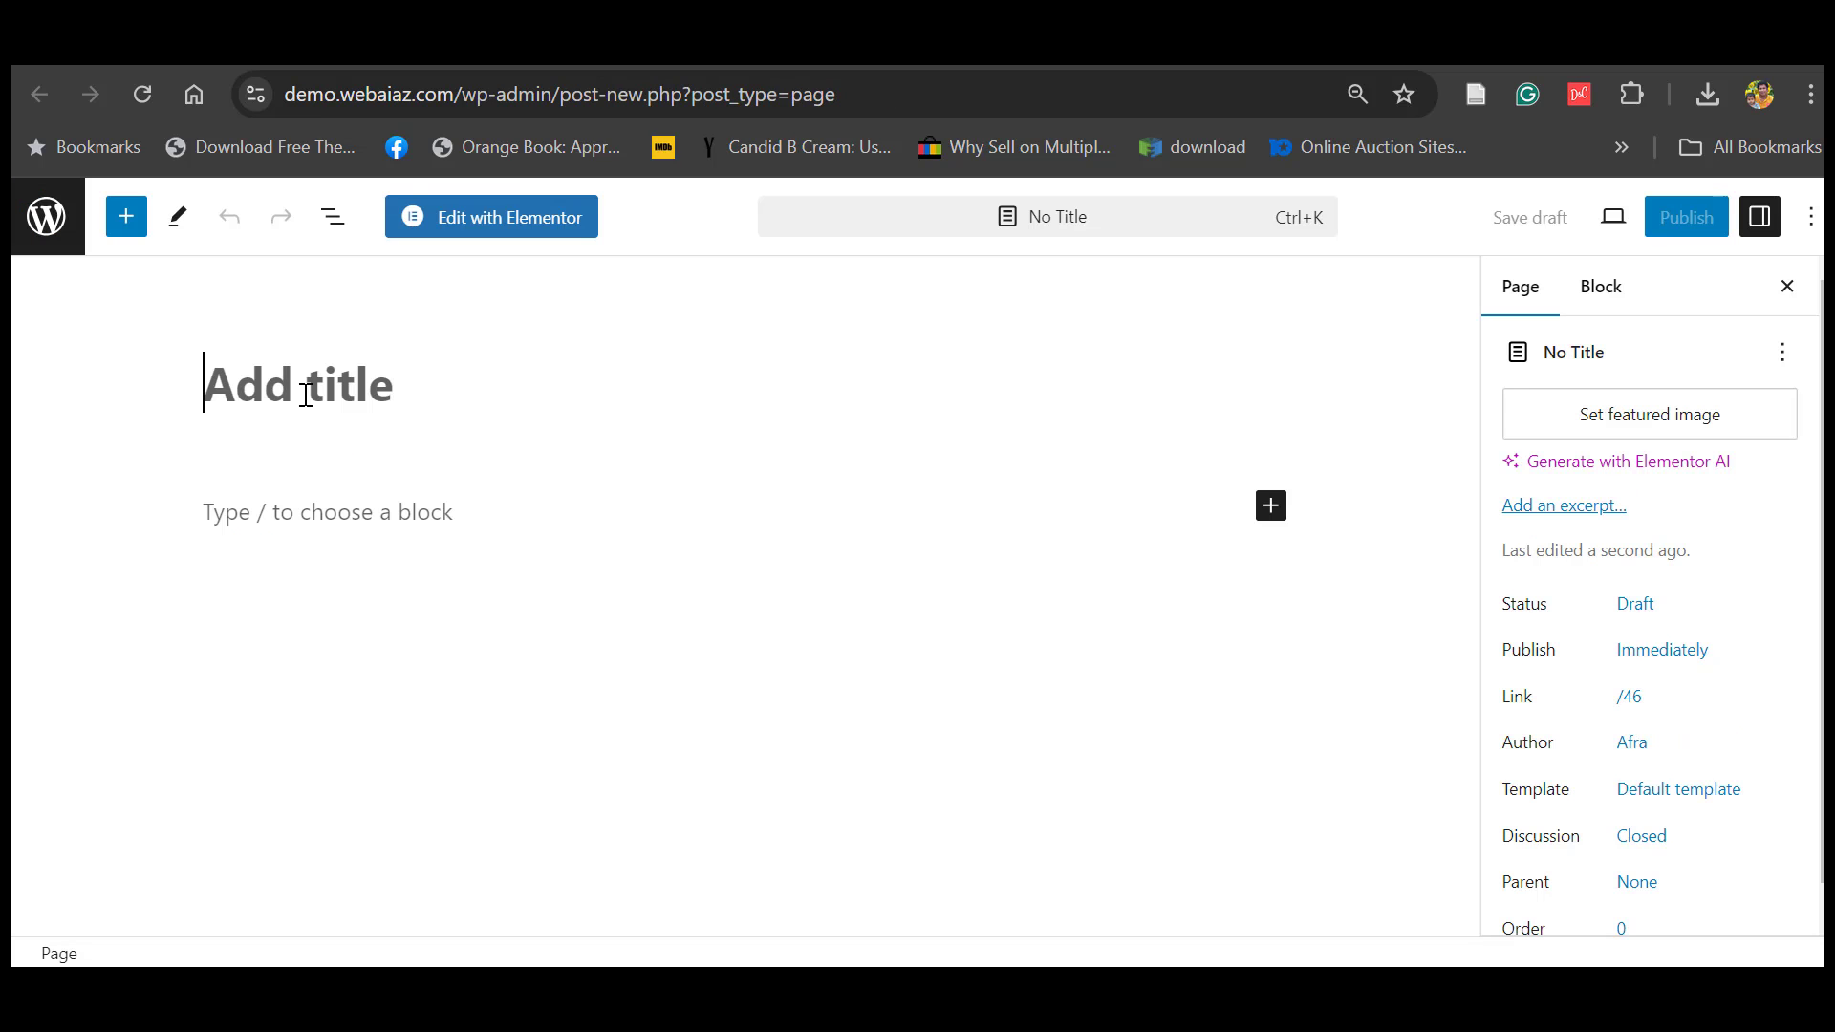
# - Title the new page "About Us" and publish it
pyautogui.write('About Us')
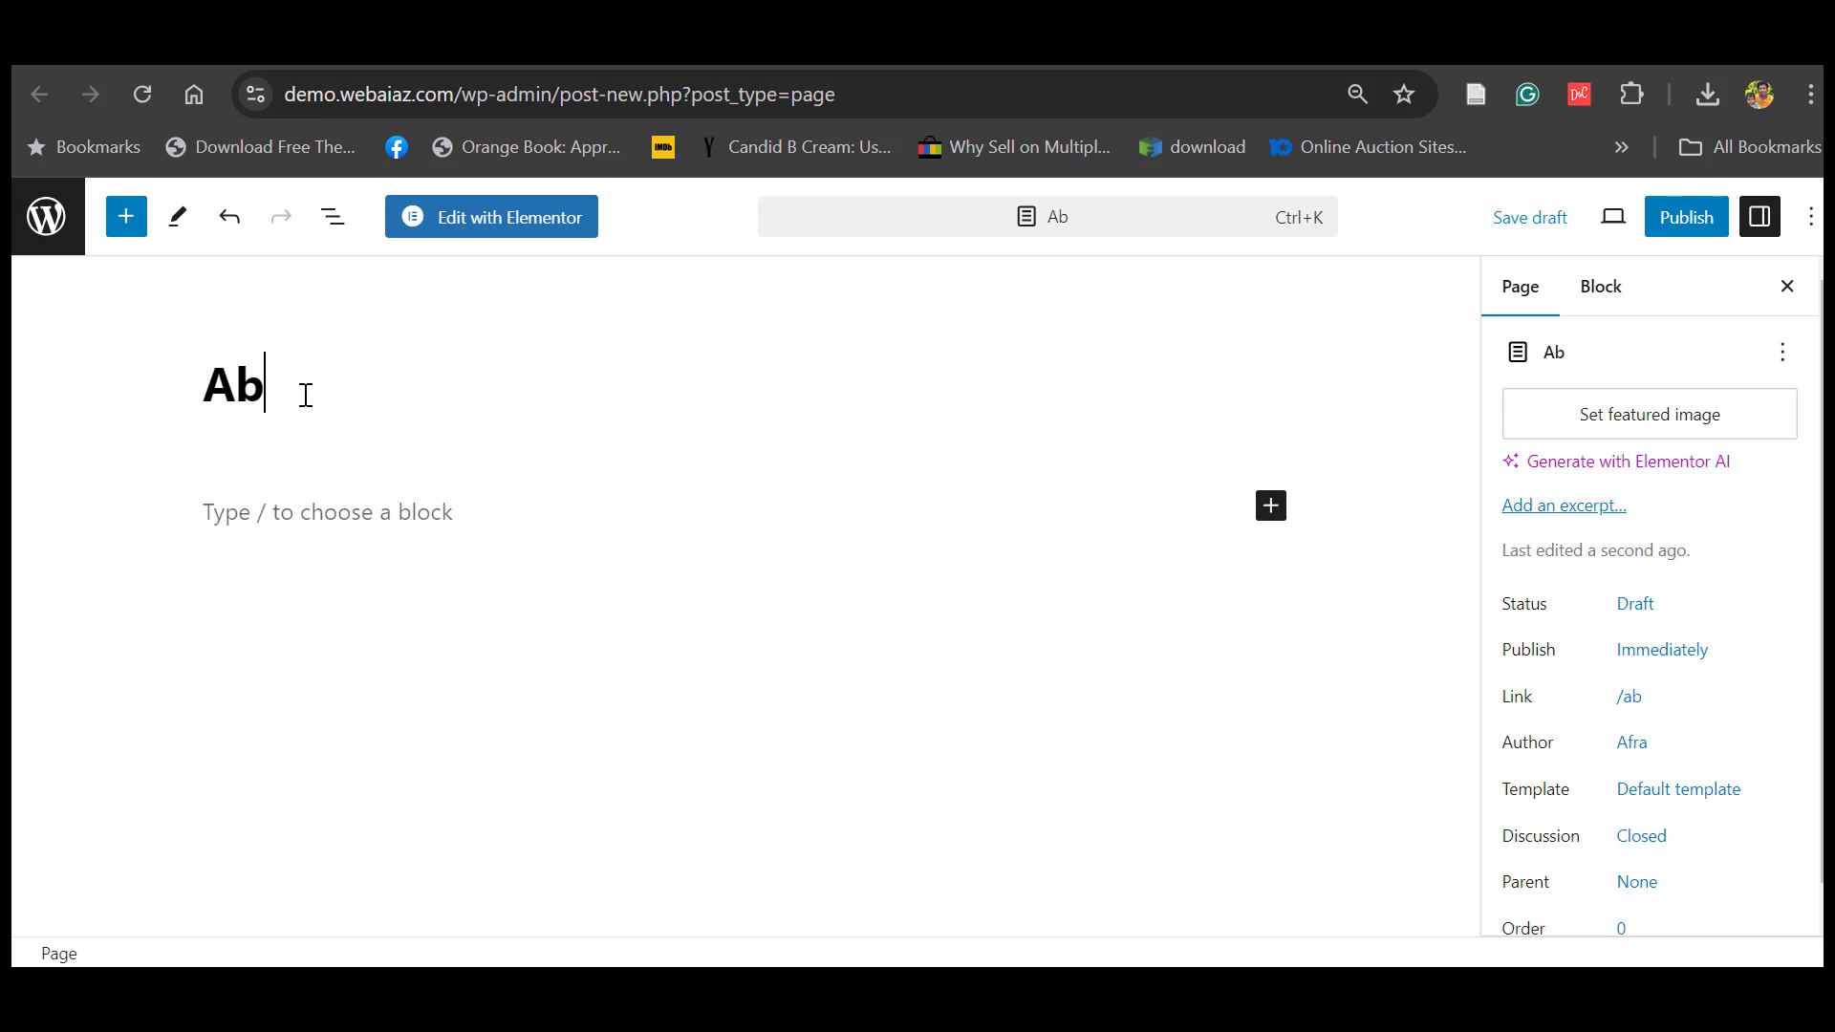
pyautogui.click(1681, 217)
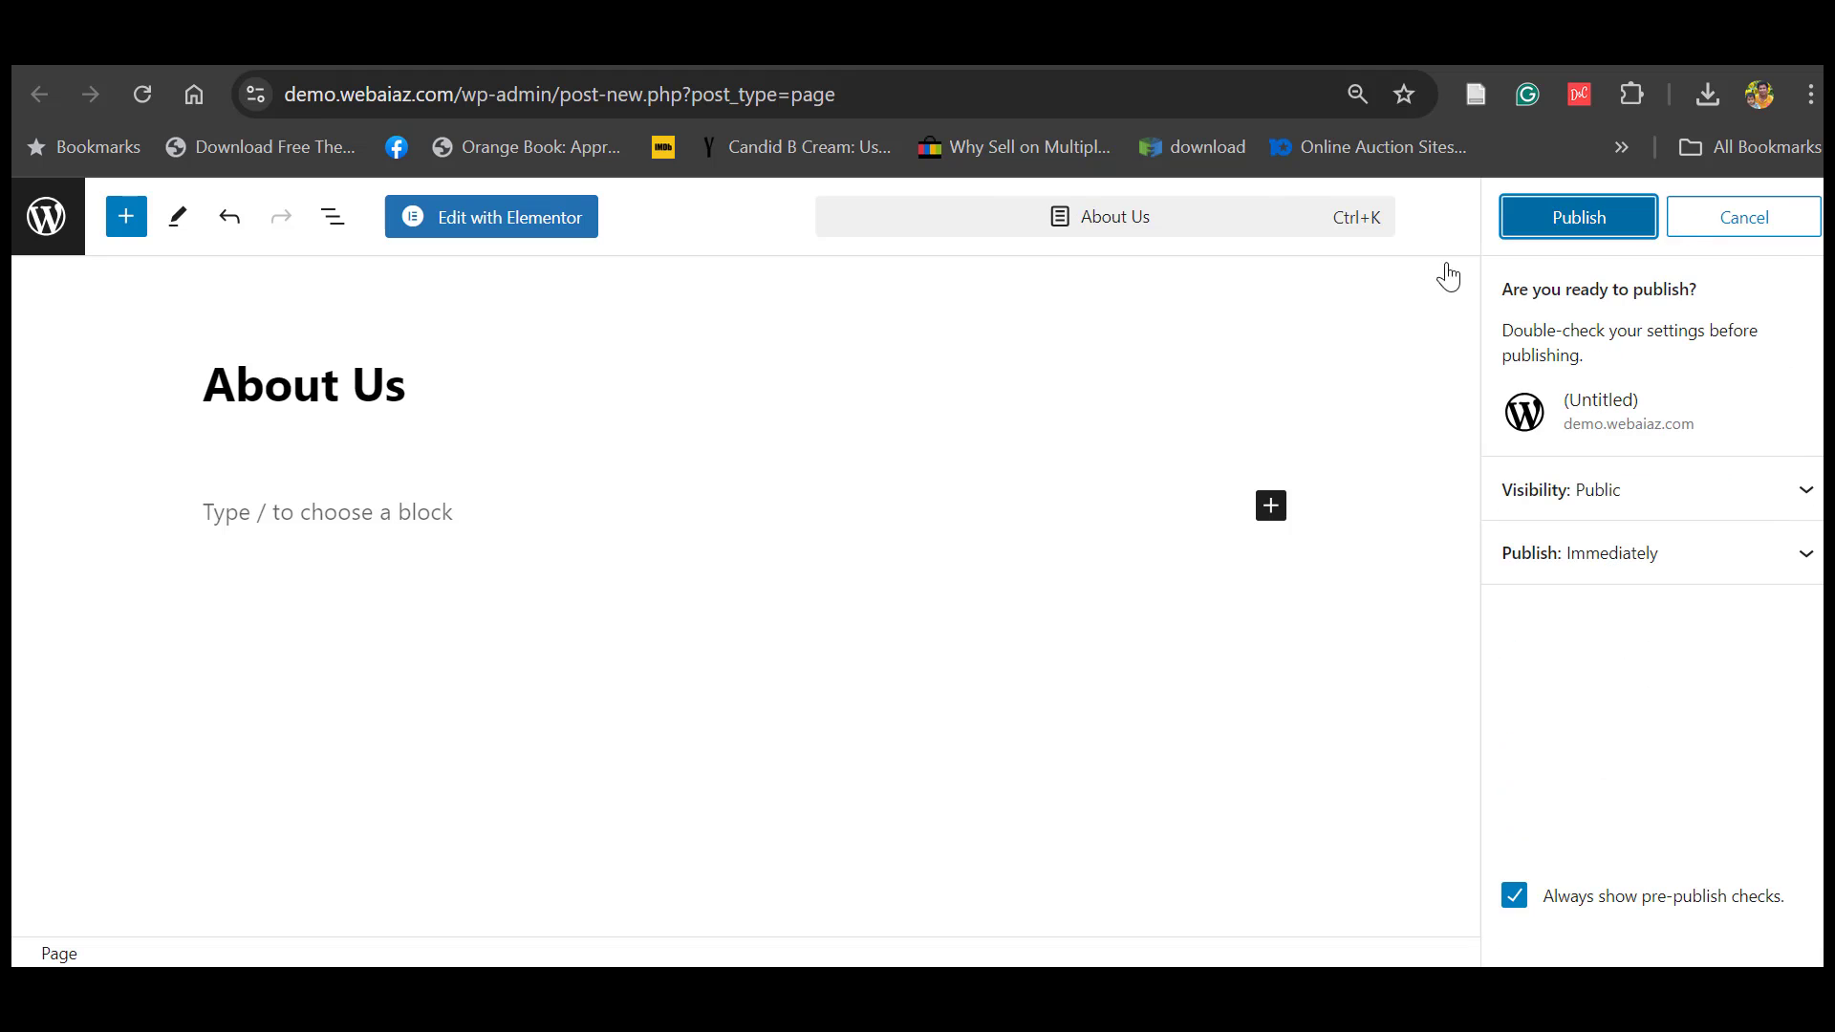
pyautogui.click(1560, 225)
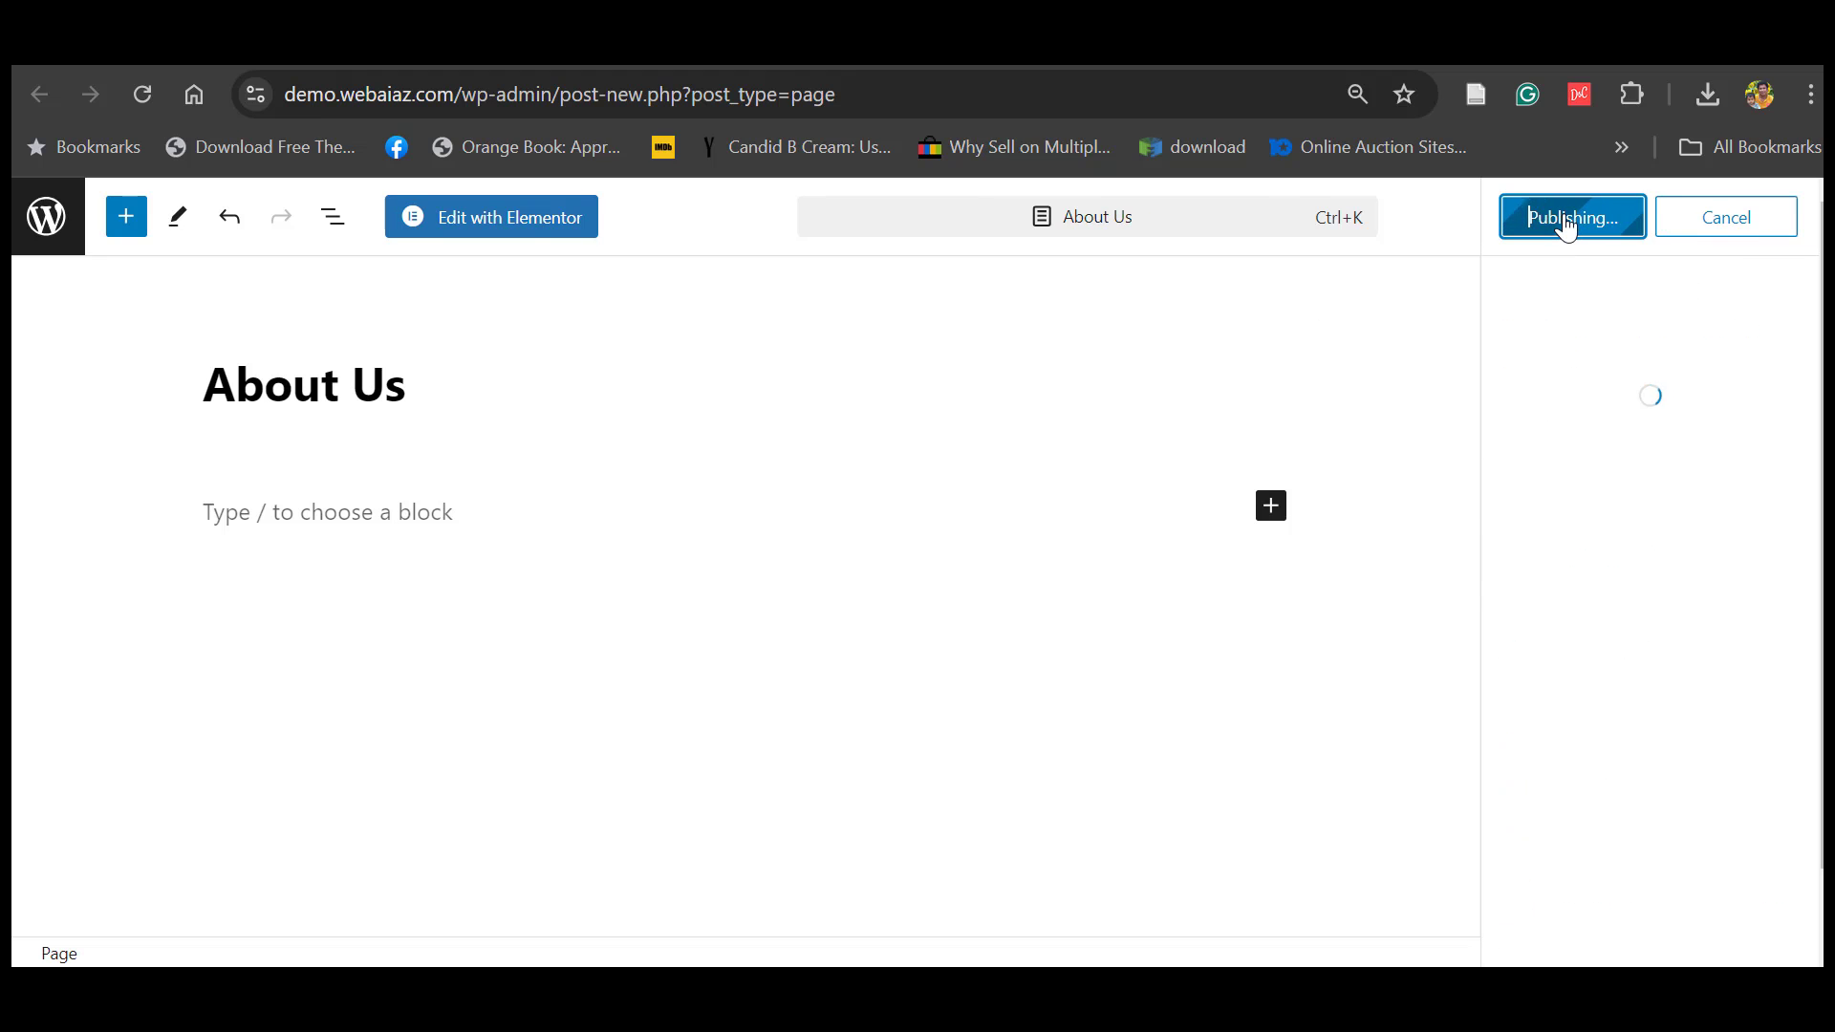
# - Open the About Us page for editing with Elementor and turn on Hide Title in its page settings
pyautogui.click(494, 217)
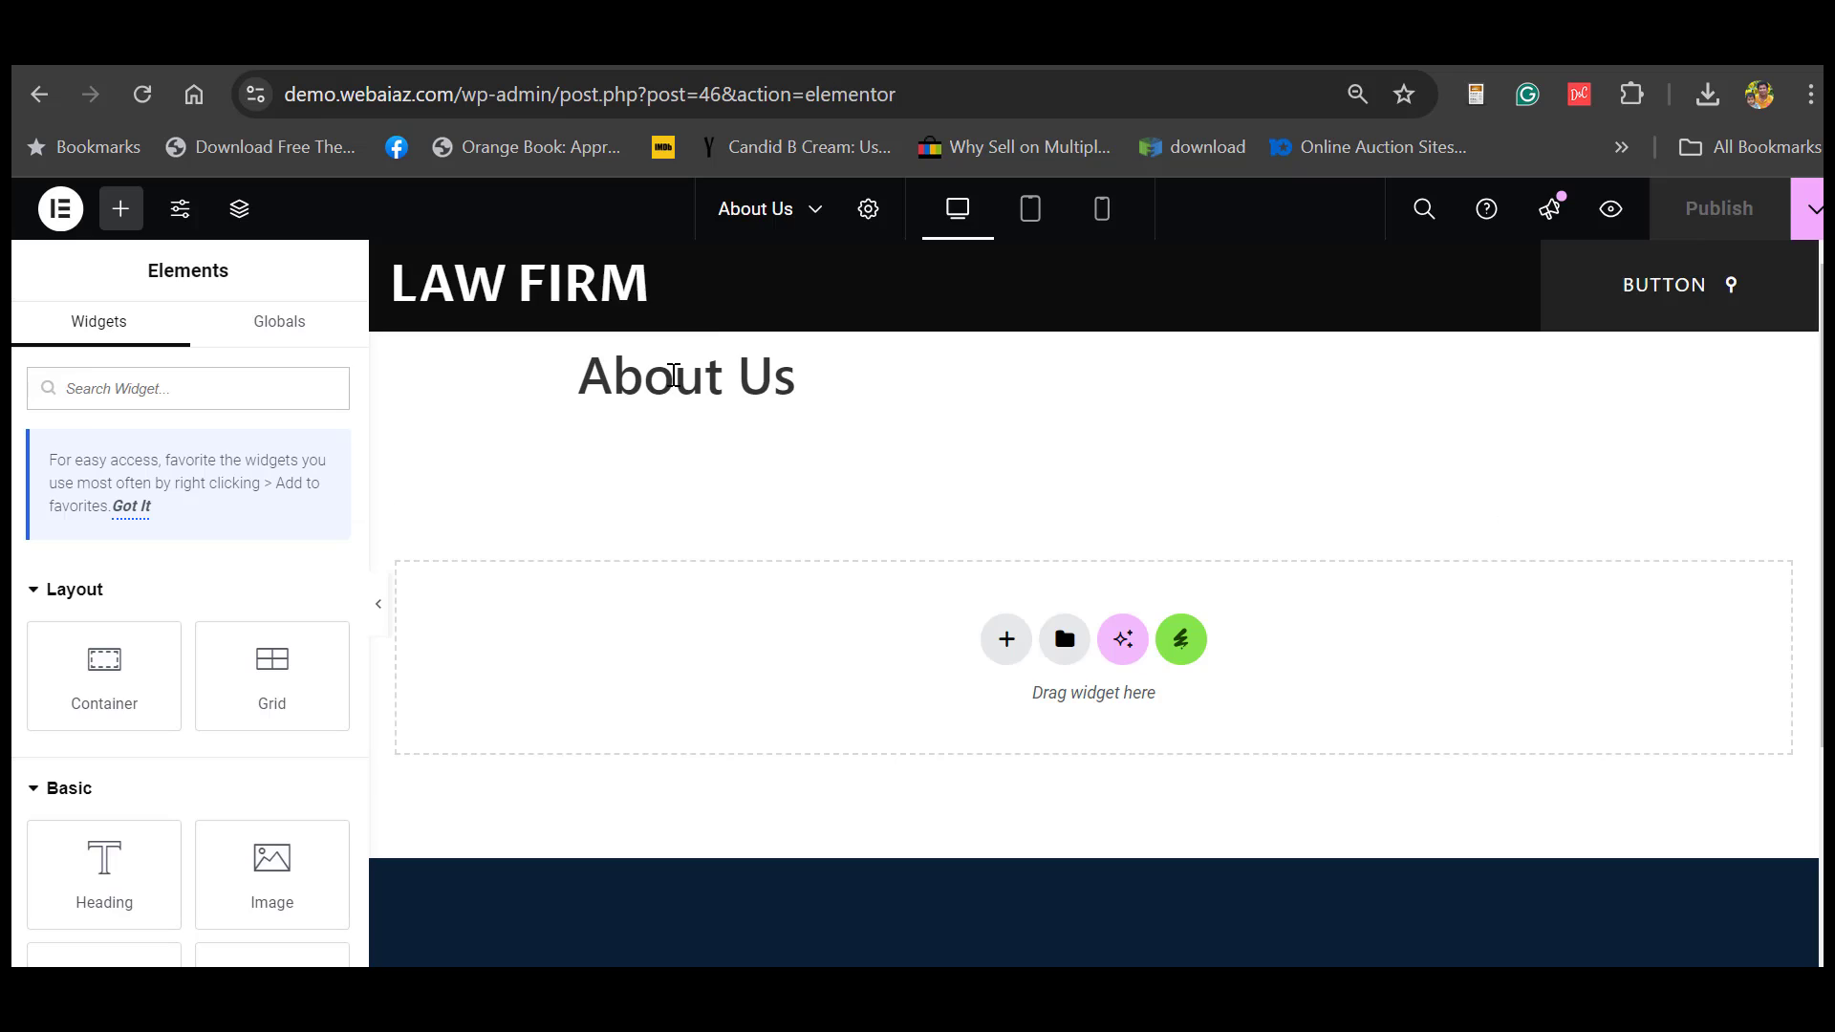
pyautogui.click(866, 210)
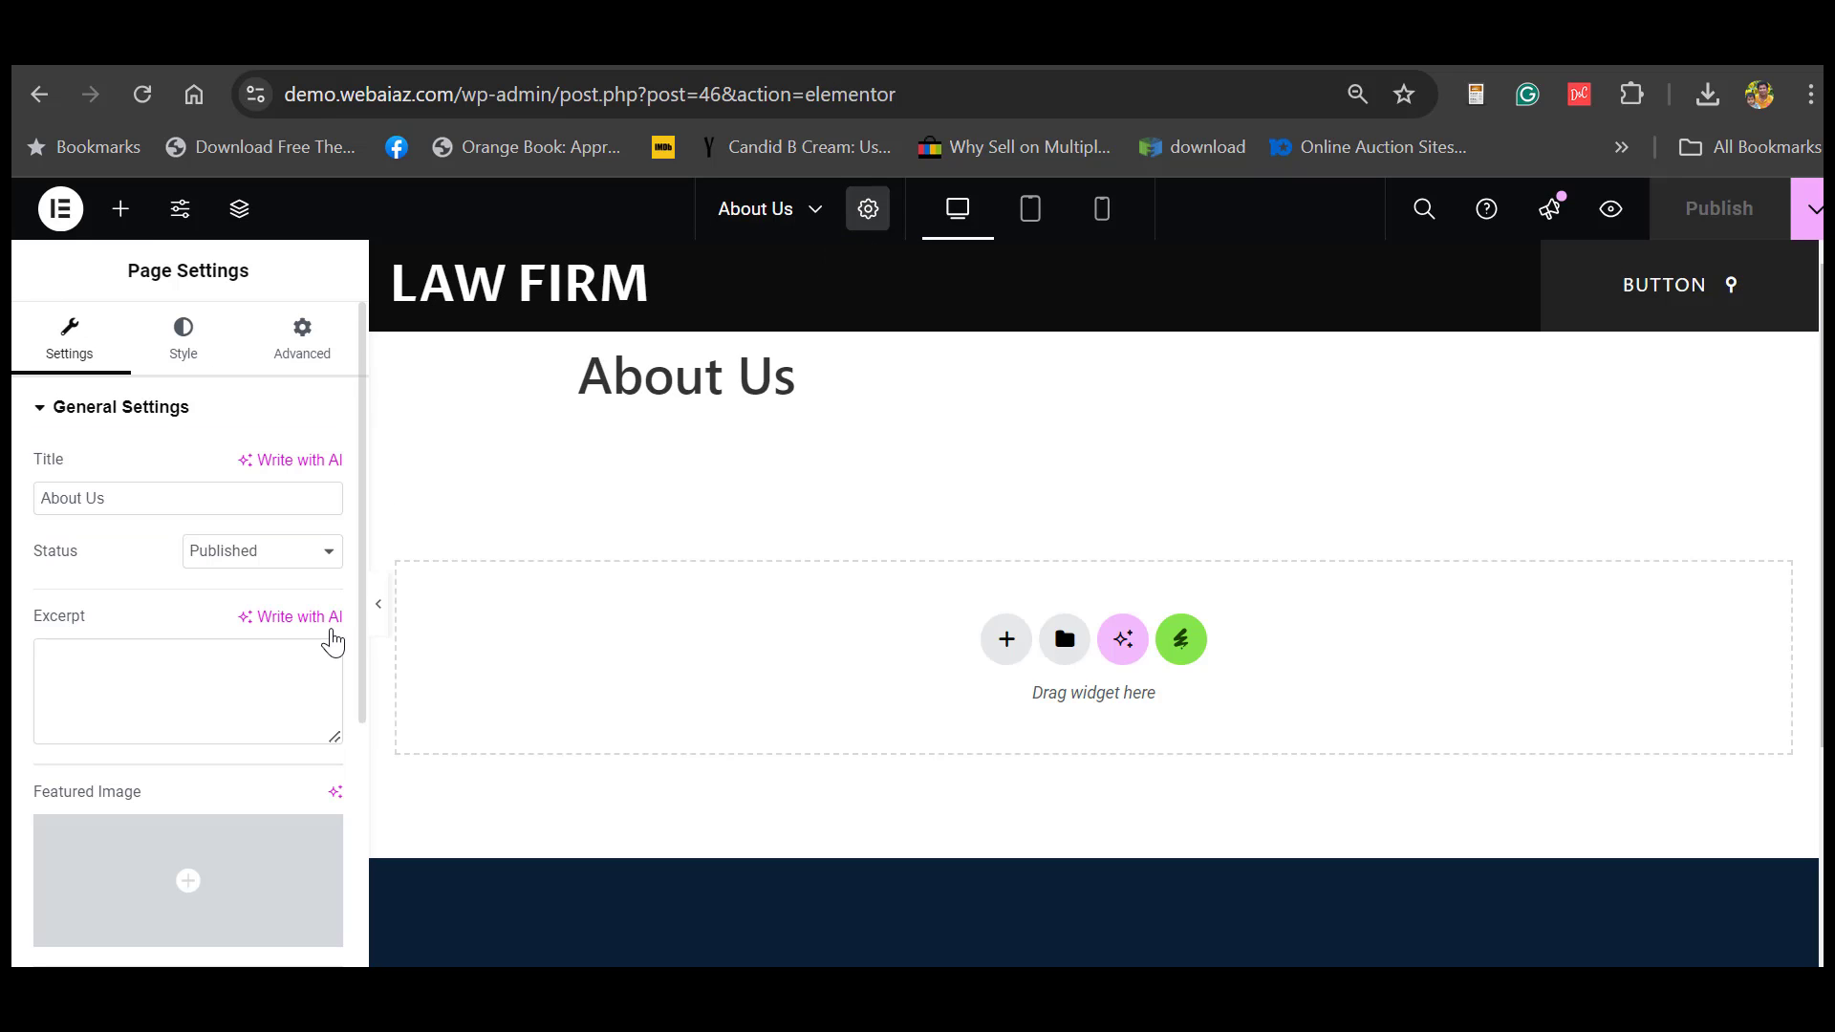
pyautogui.scroll(-3, 349, 746)
pyautogui.scroll(-1, 344, 857)
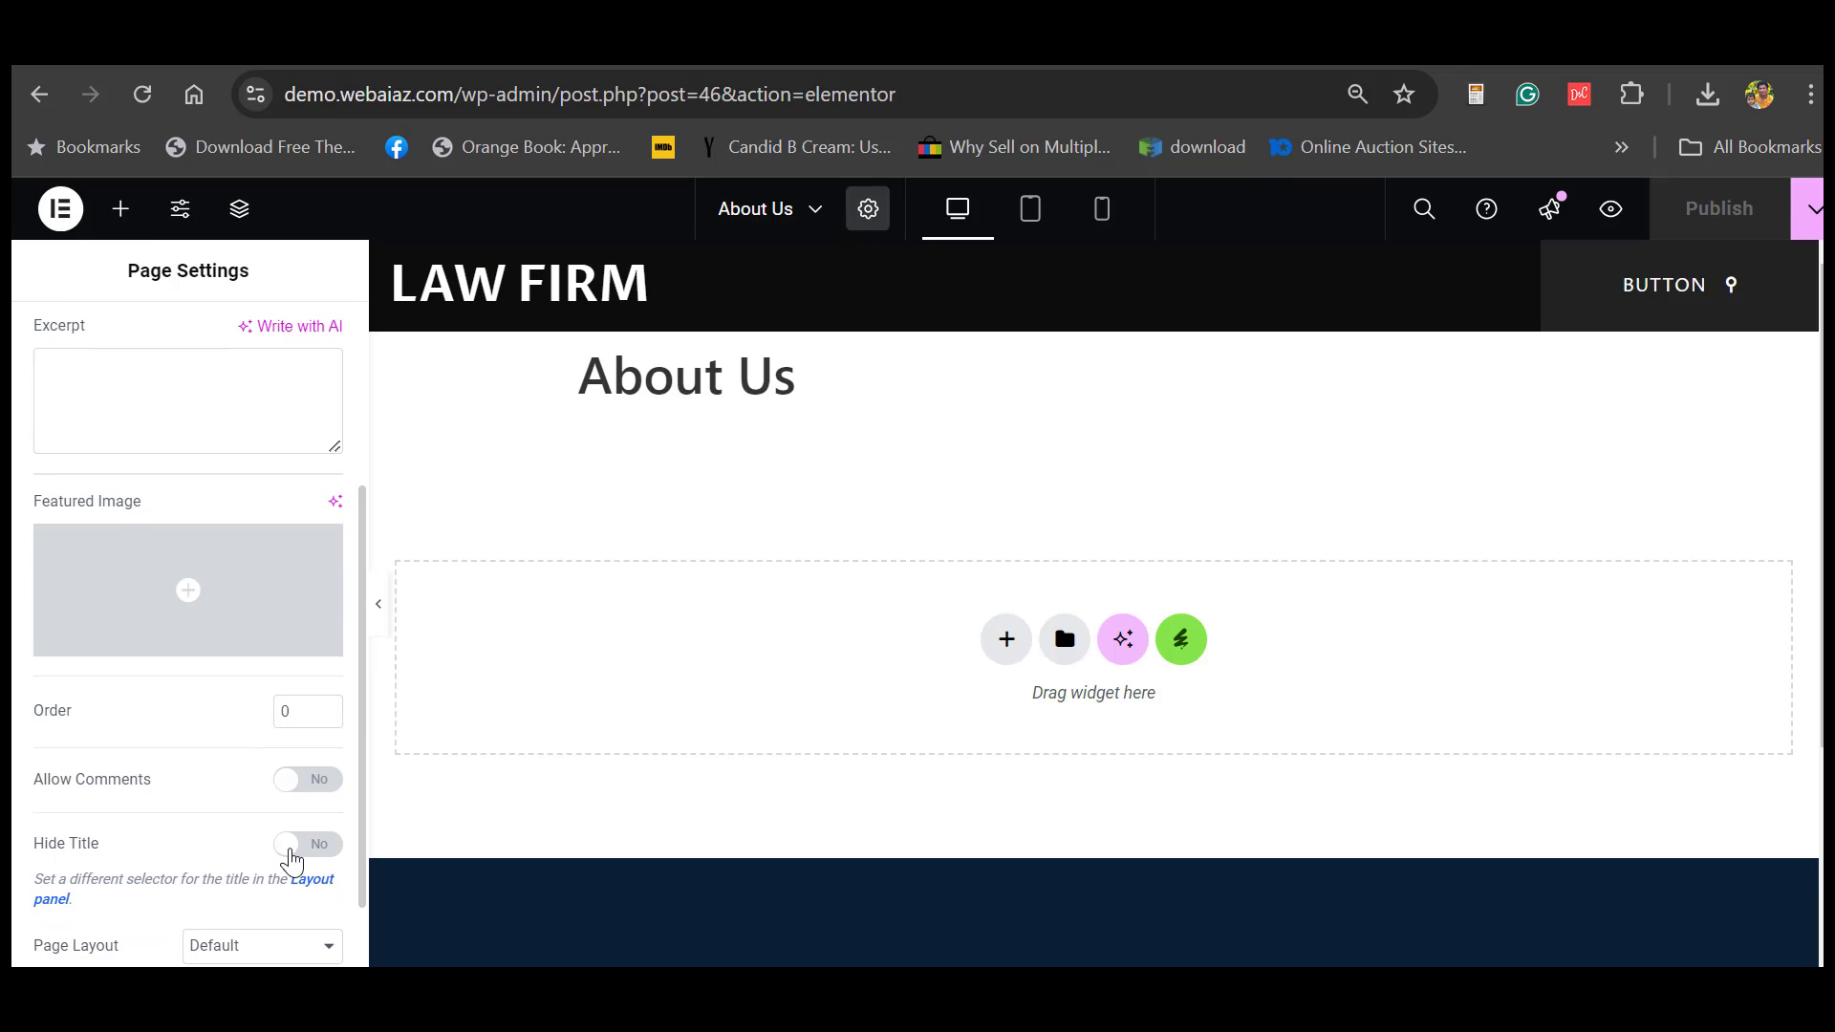
pyautogui.click(304, 844)
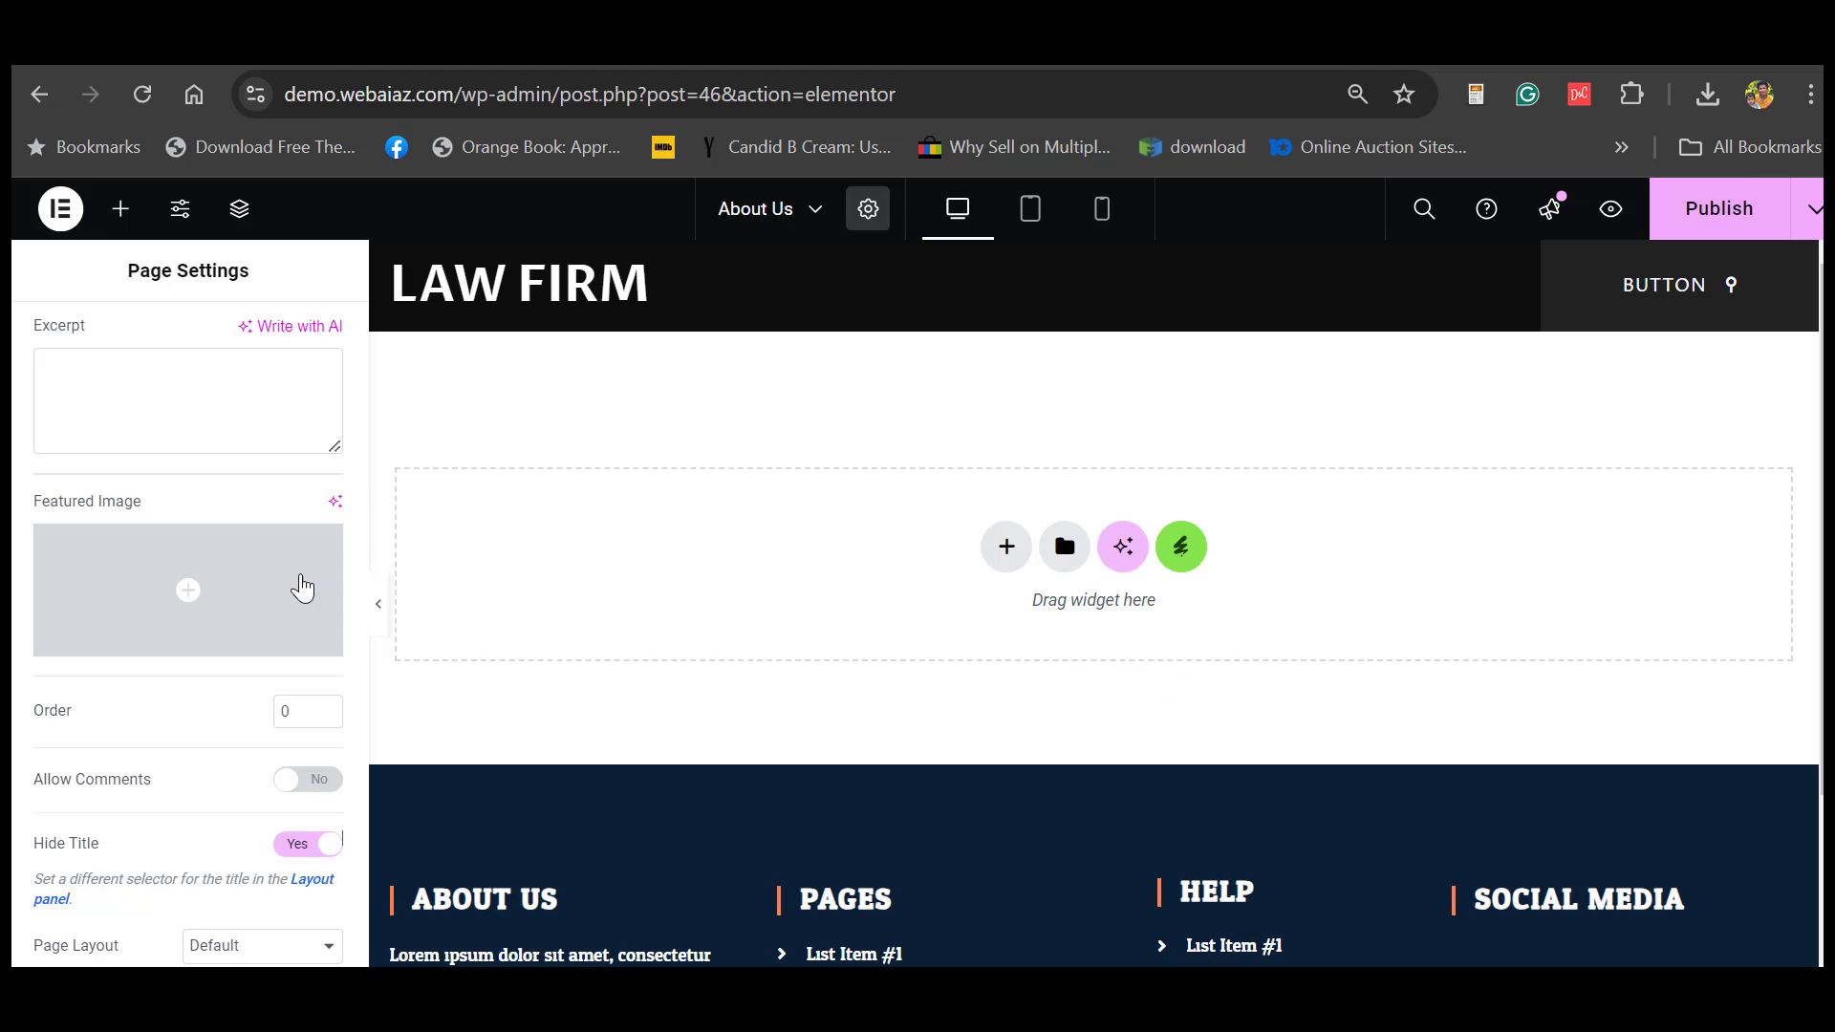
# - Insert an About Us page template from the installed Law Firm kit into the page
pyautogui.click(1182, 549)
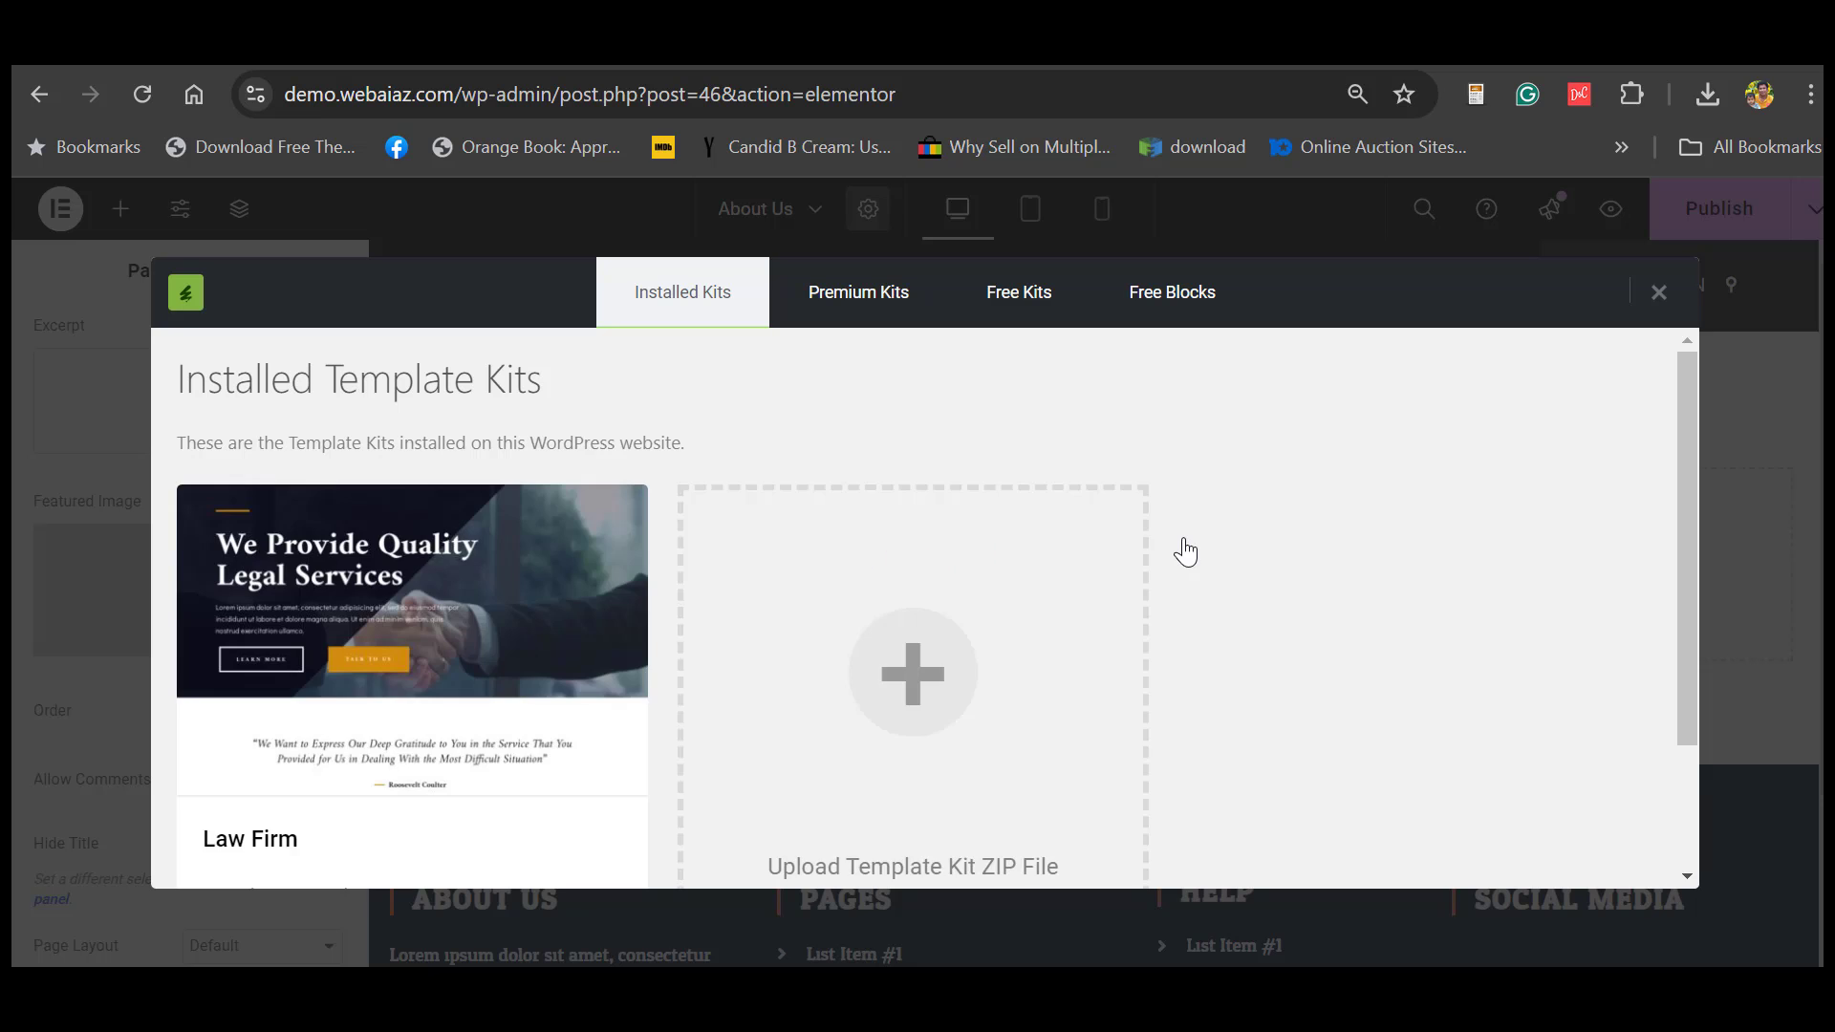
pyautogui.click(442, 596)
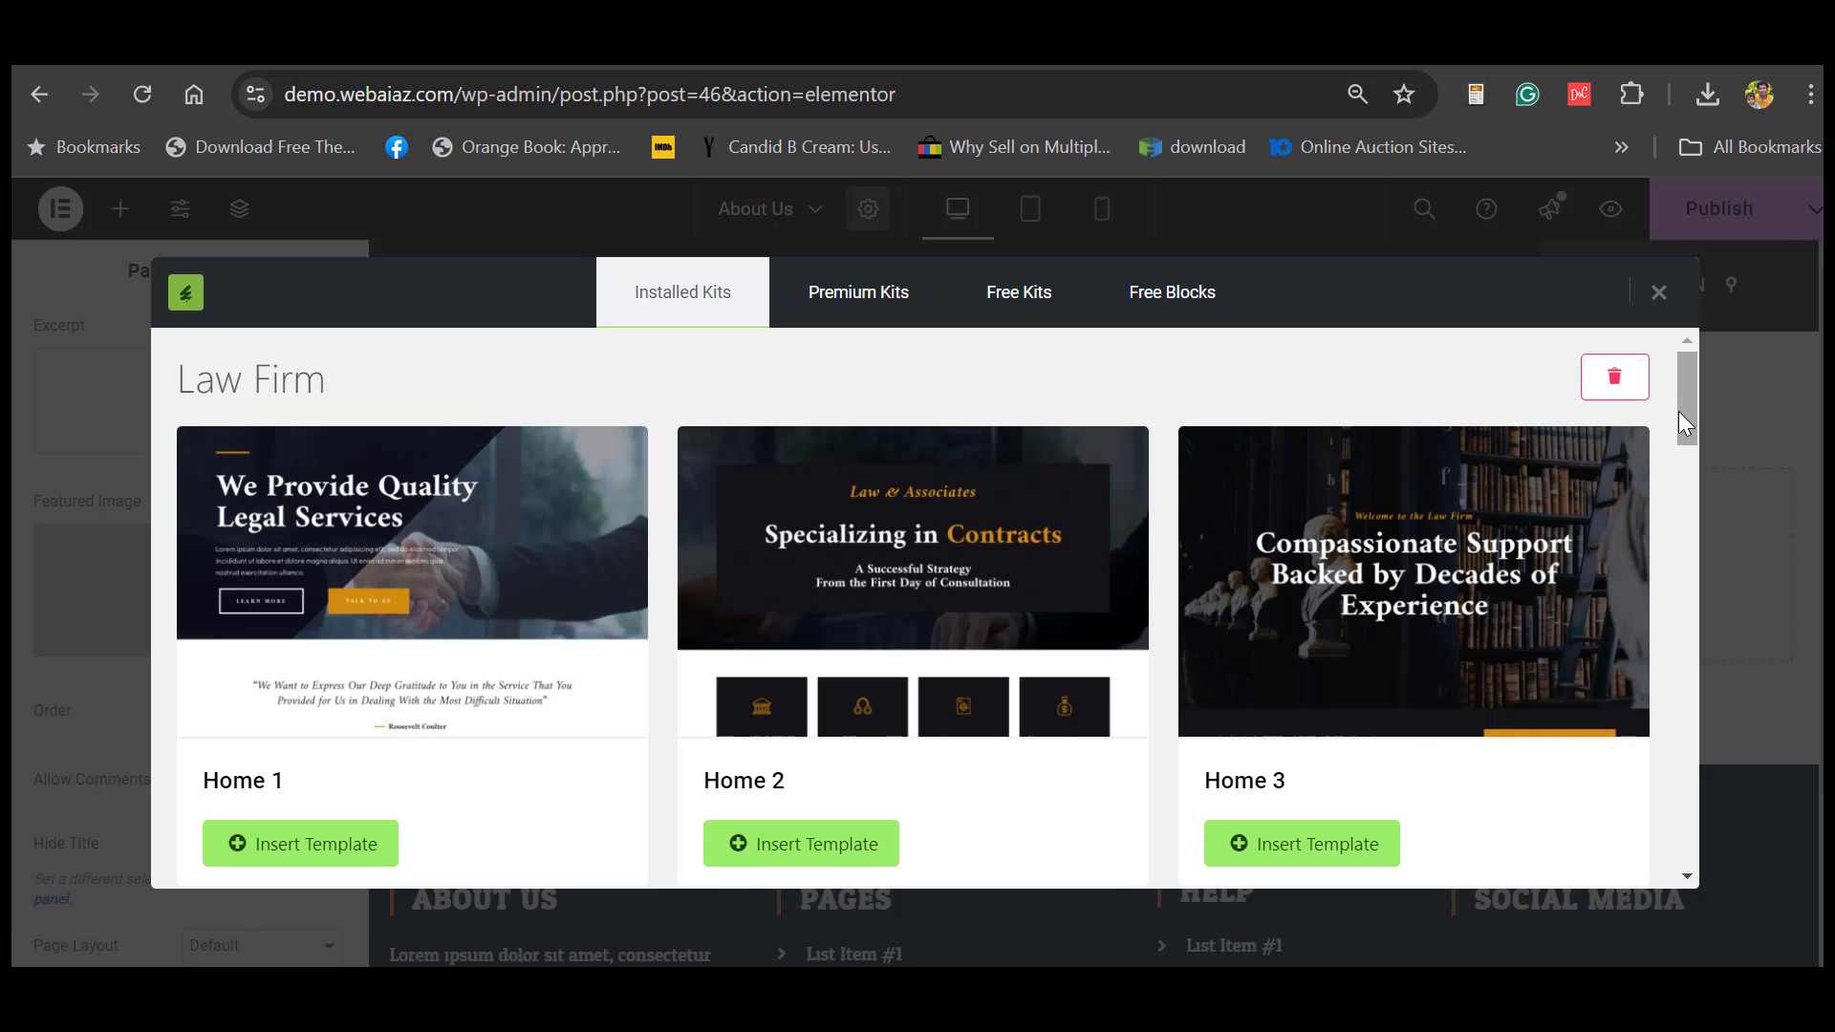
pyautogui.moveTo(1677, 411); pyautogui.dragTo(1690, 578)
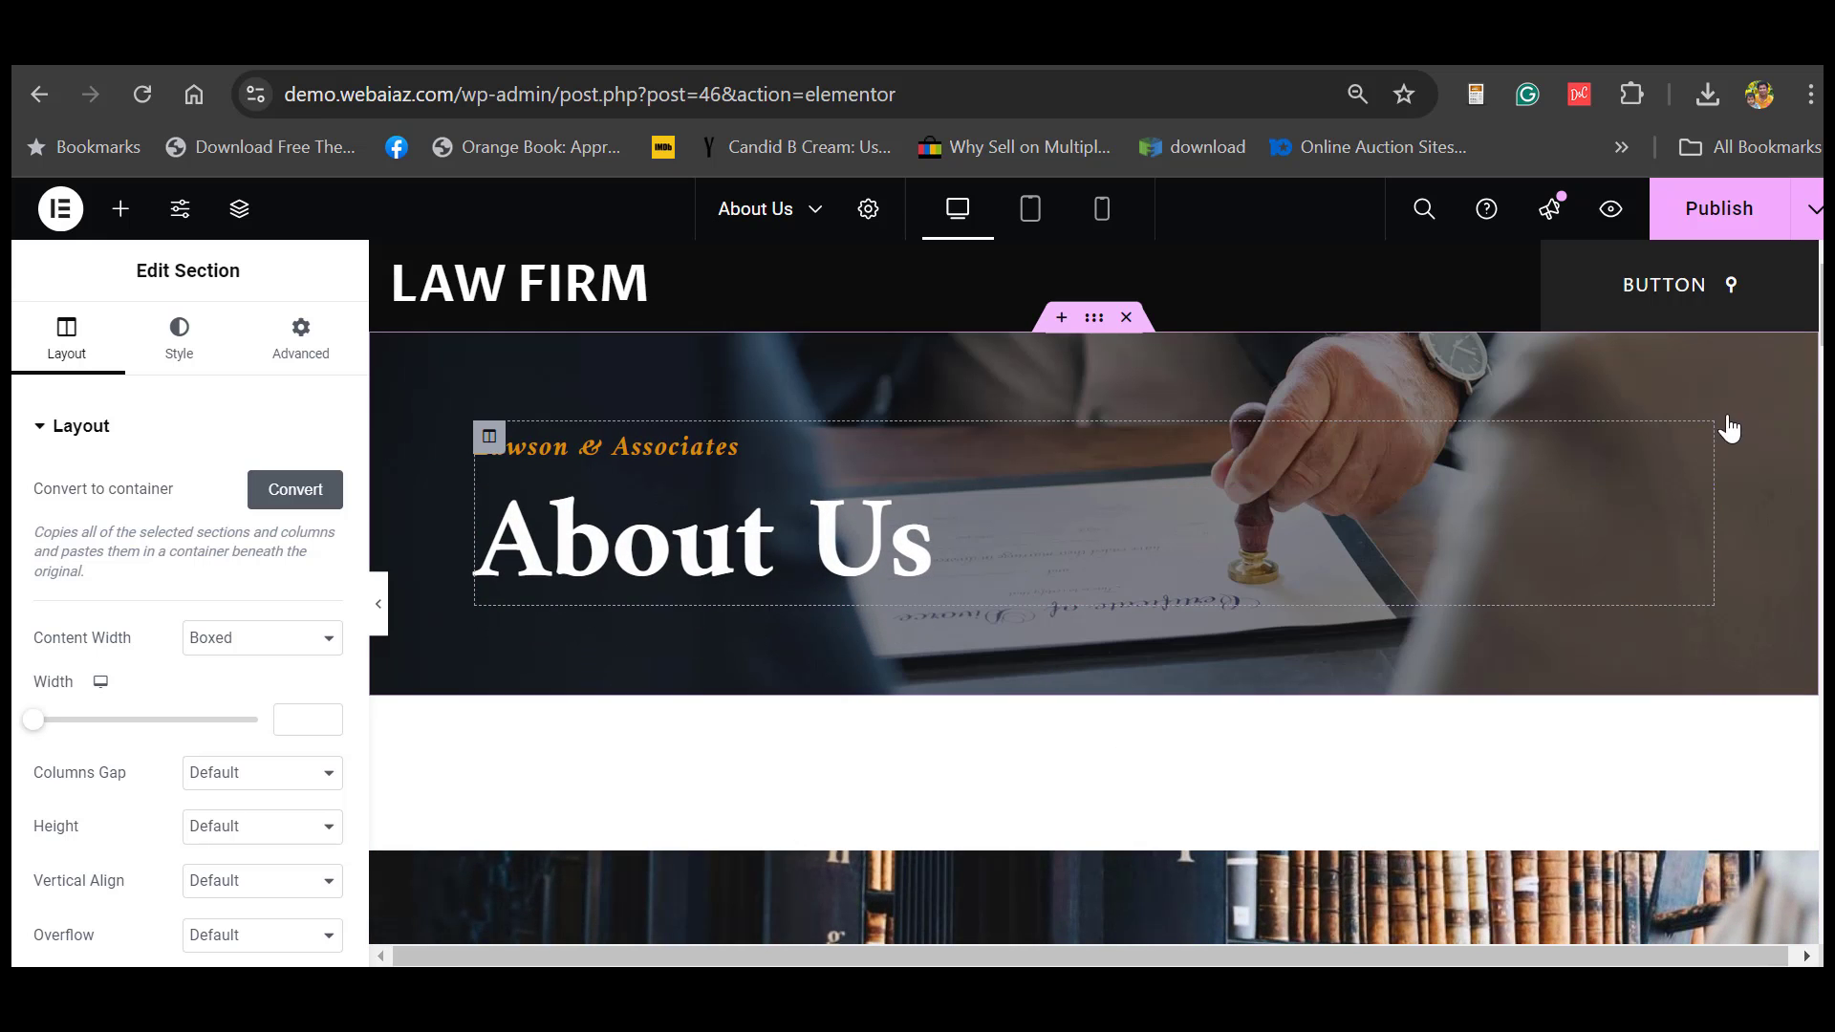
# - Look over the sections of the About Us page from the banner down to the footer
pyautogui.scroll(-10, 1126, 741)
pyautogui.scroll(-15, 1097, 669)
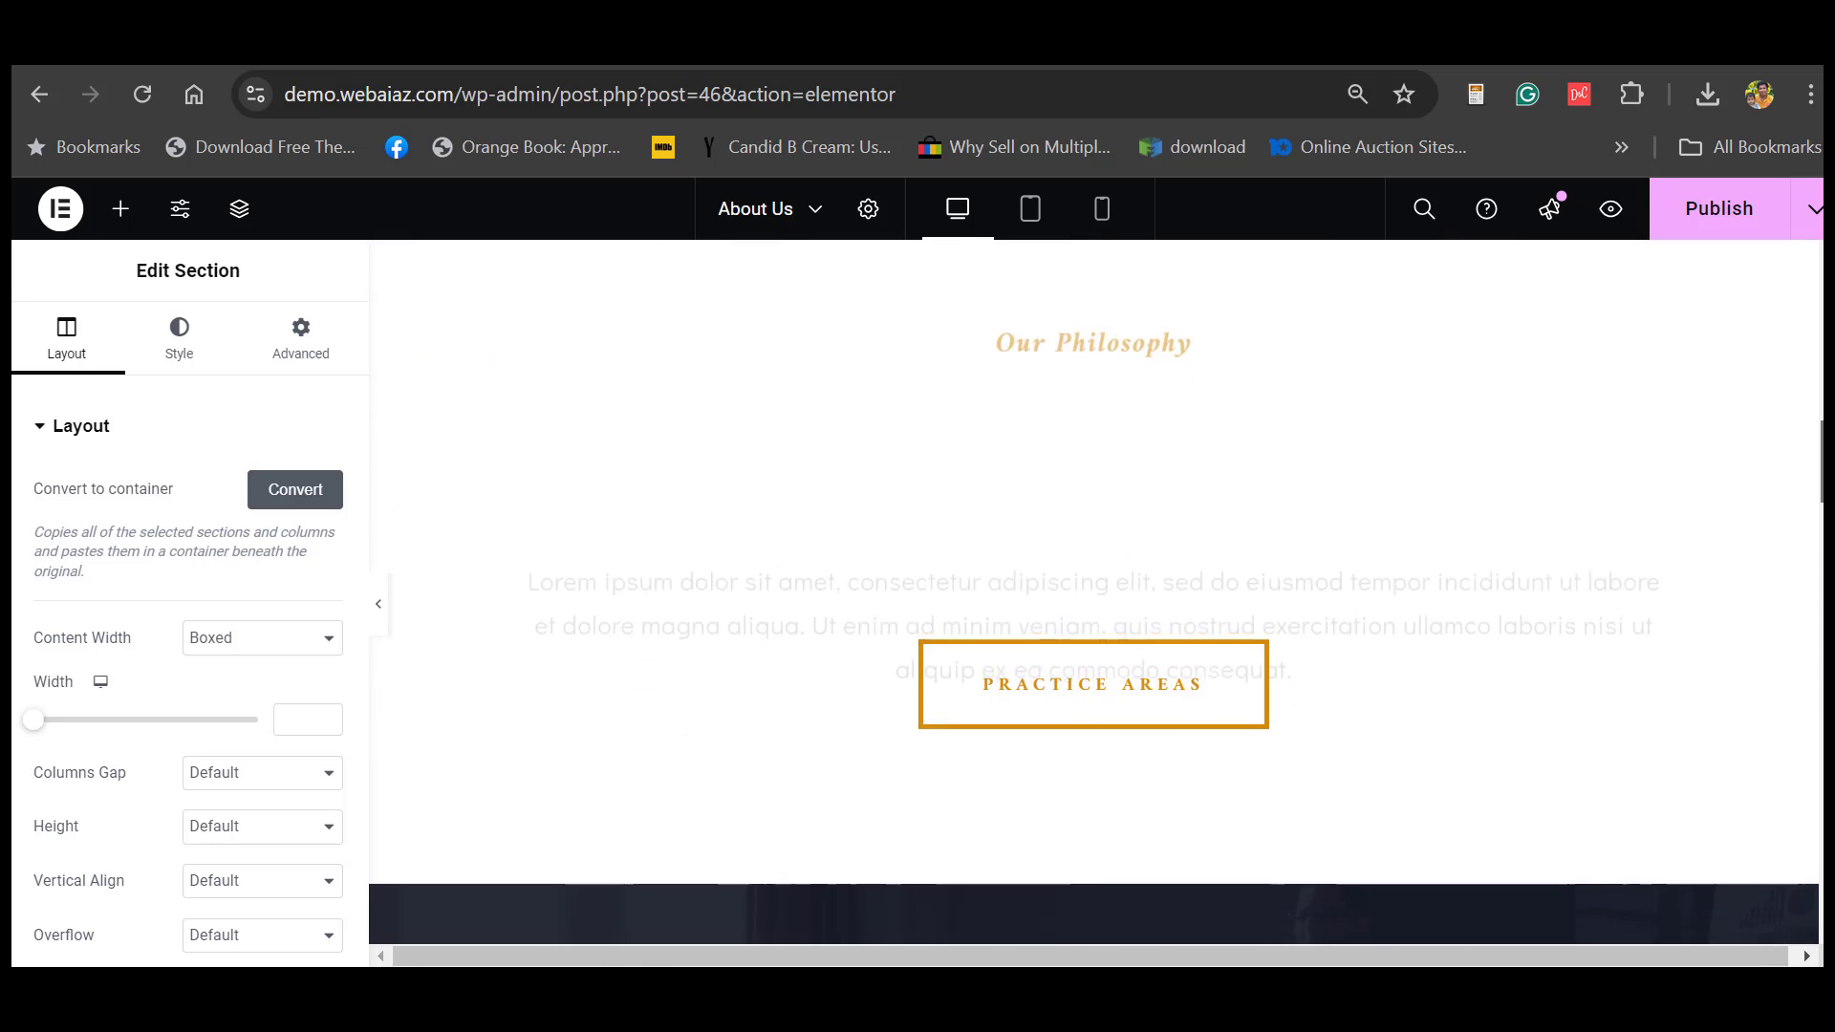
pyautogui.scroll(-10, 1096, 669)
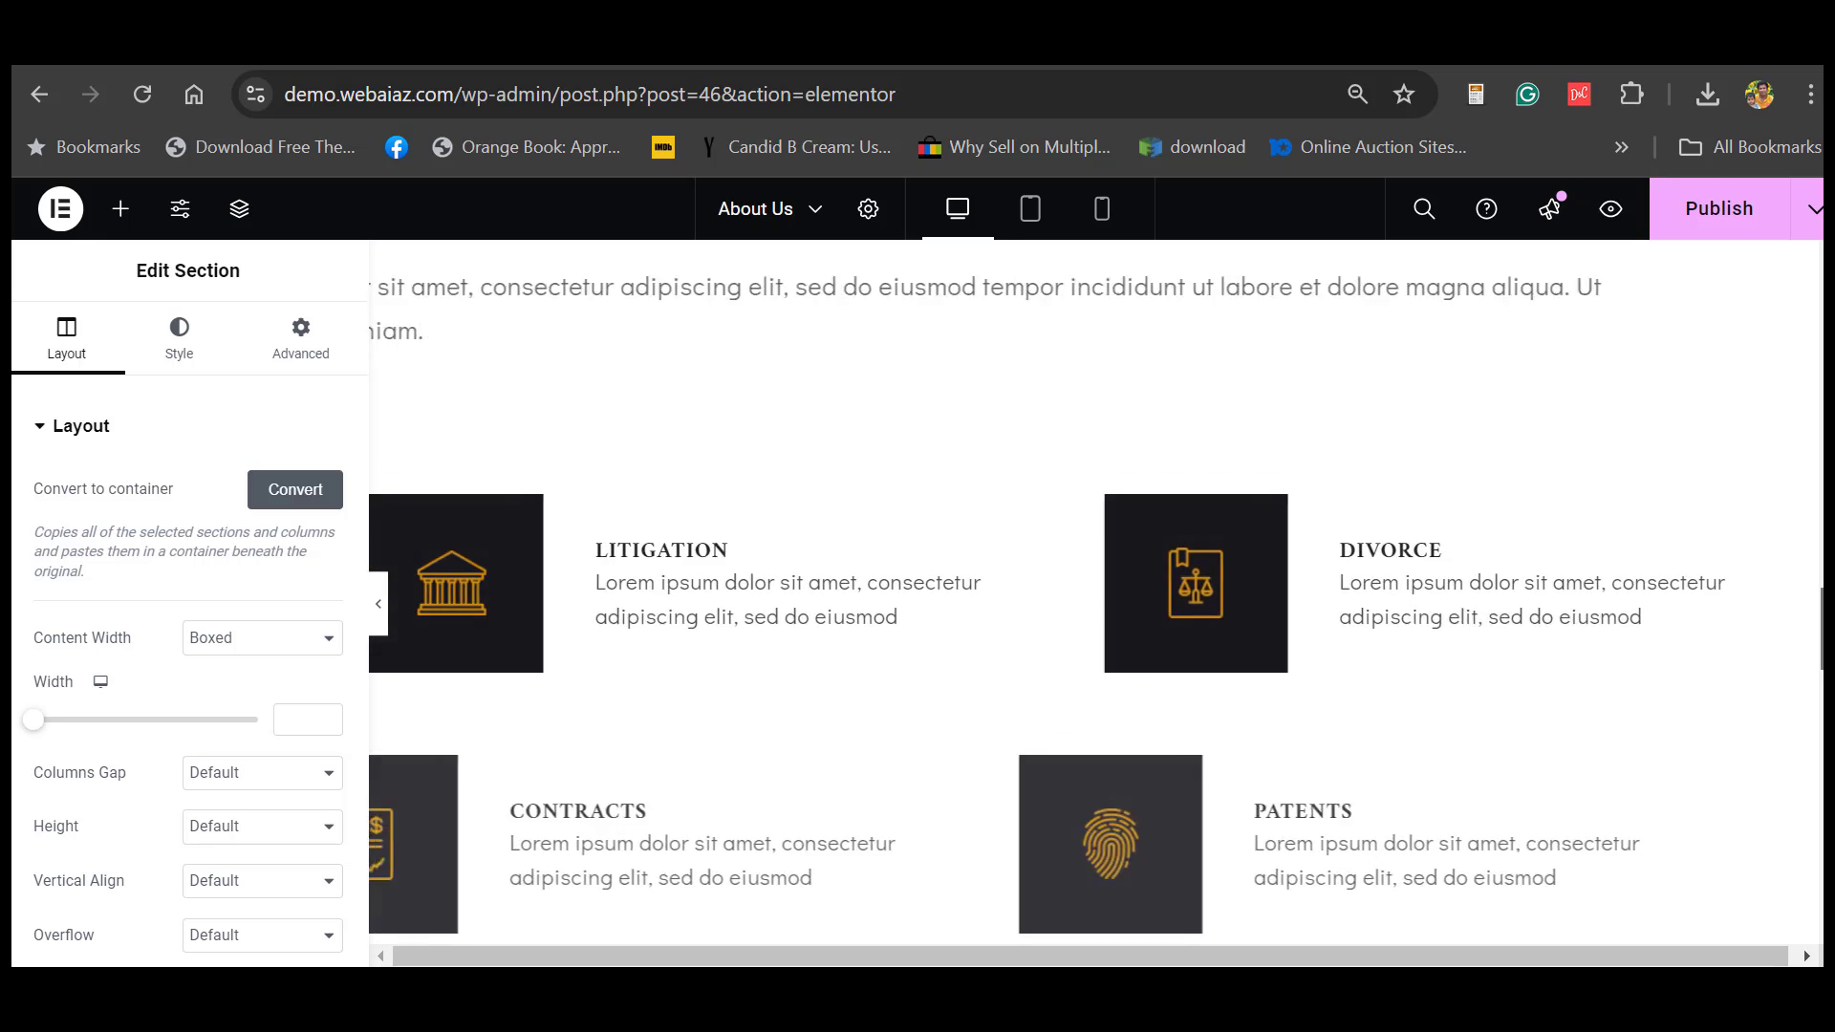
pyautogui.scroll(-5, 1062, 656)
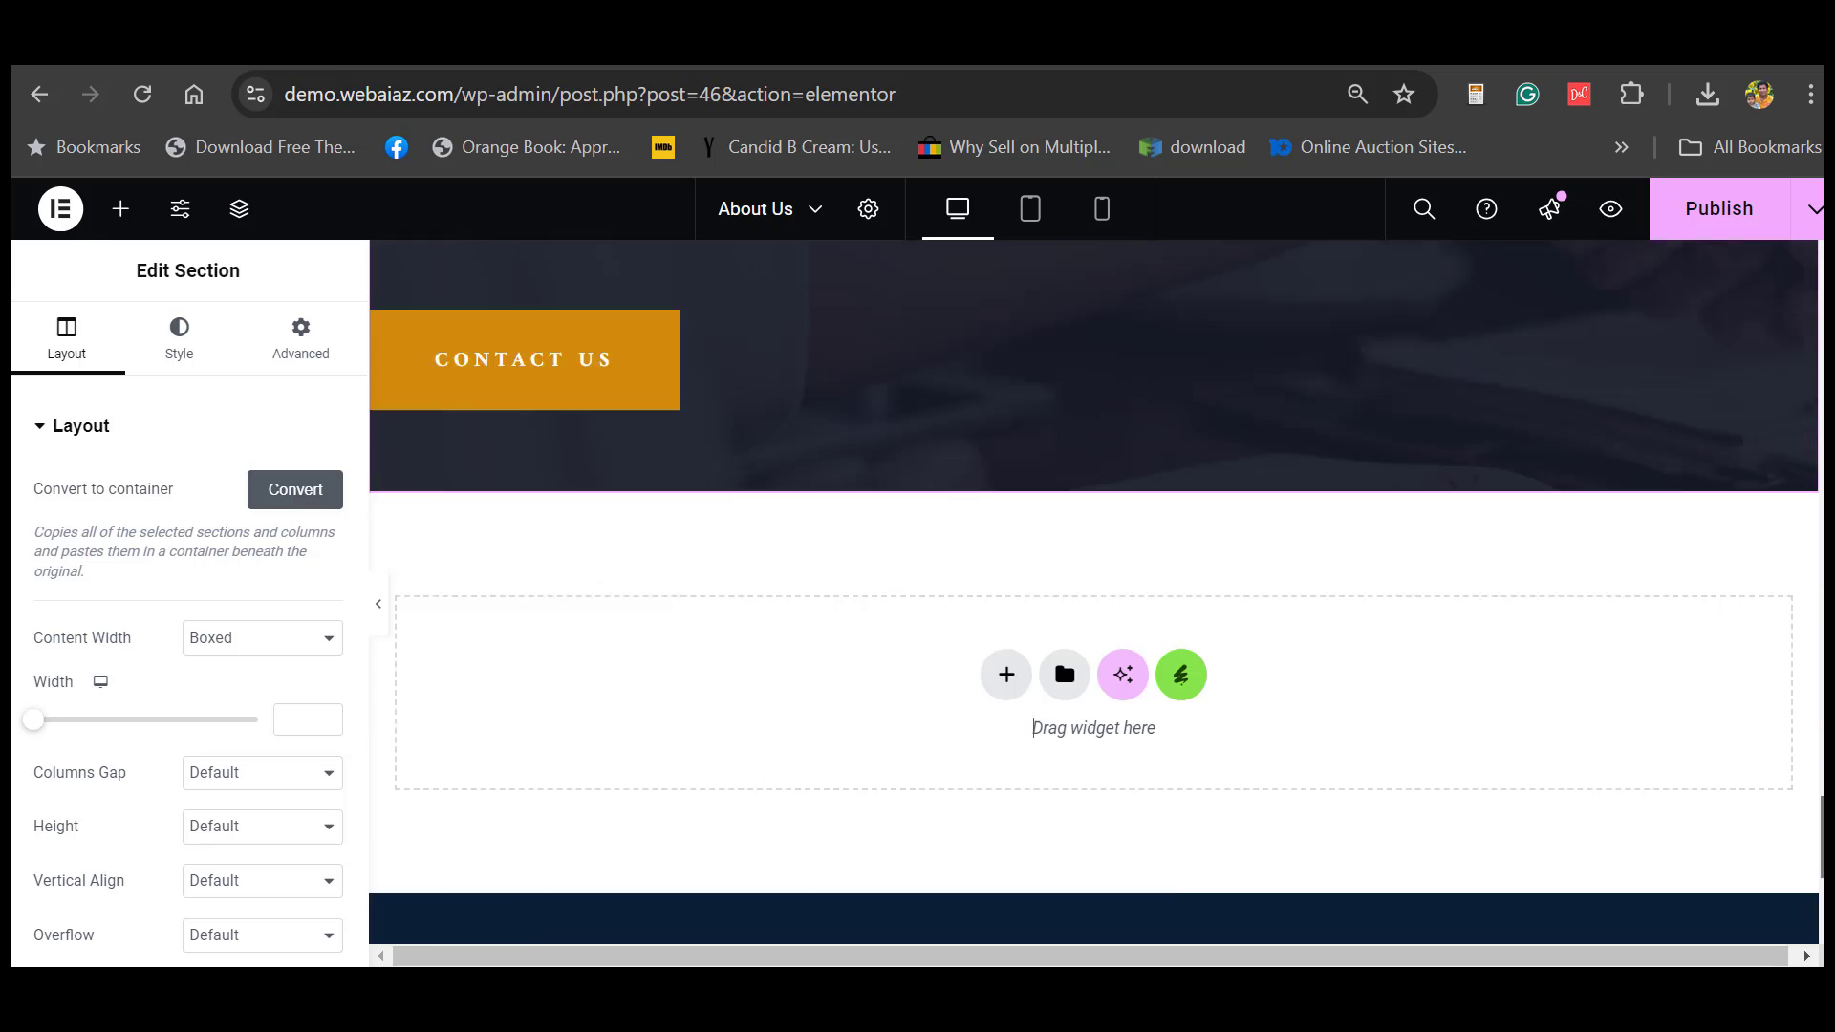
pyautogui.scroll(10, 1063, 656)
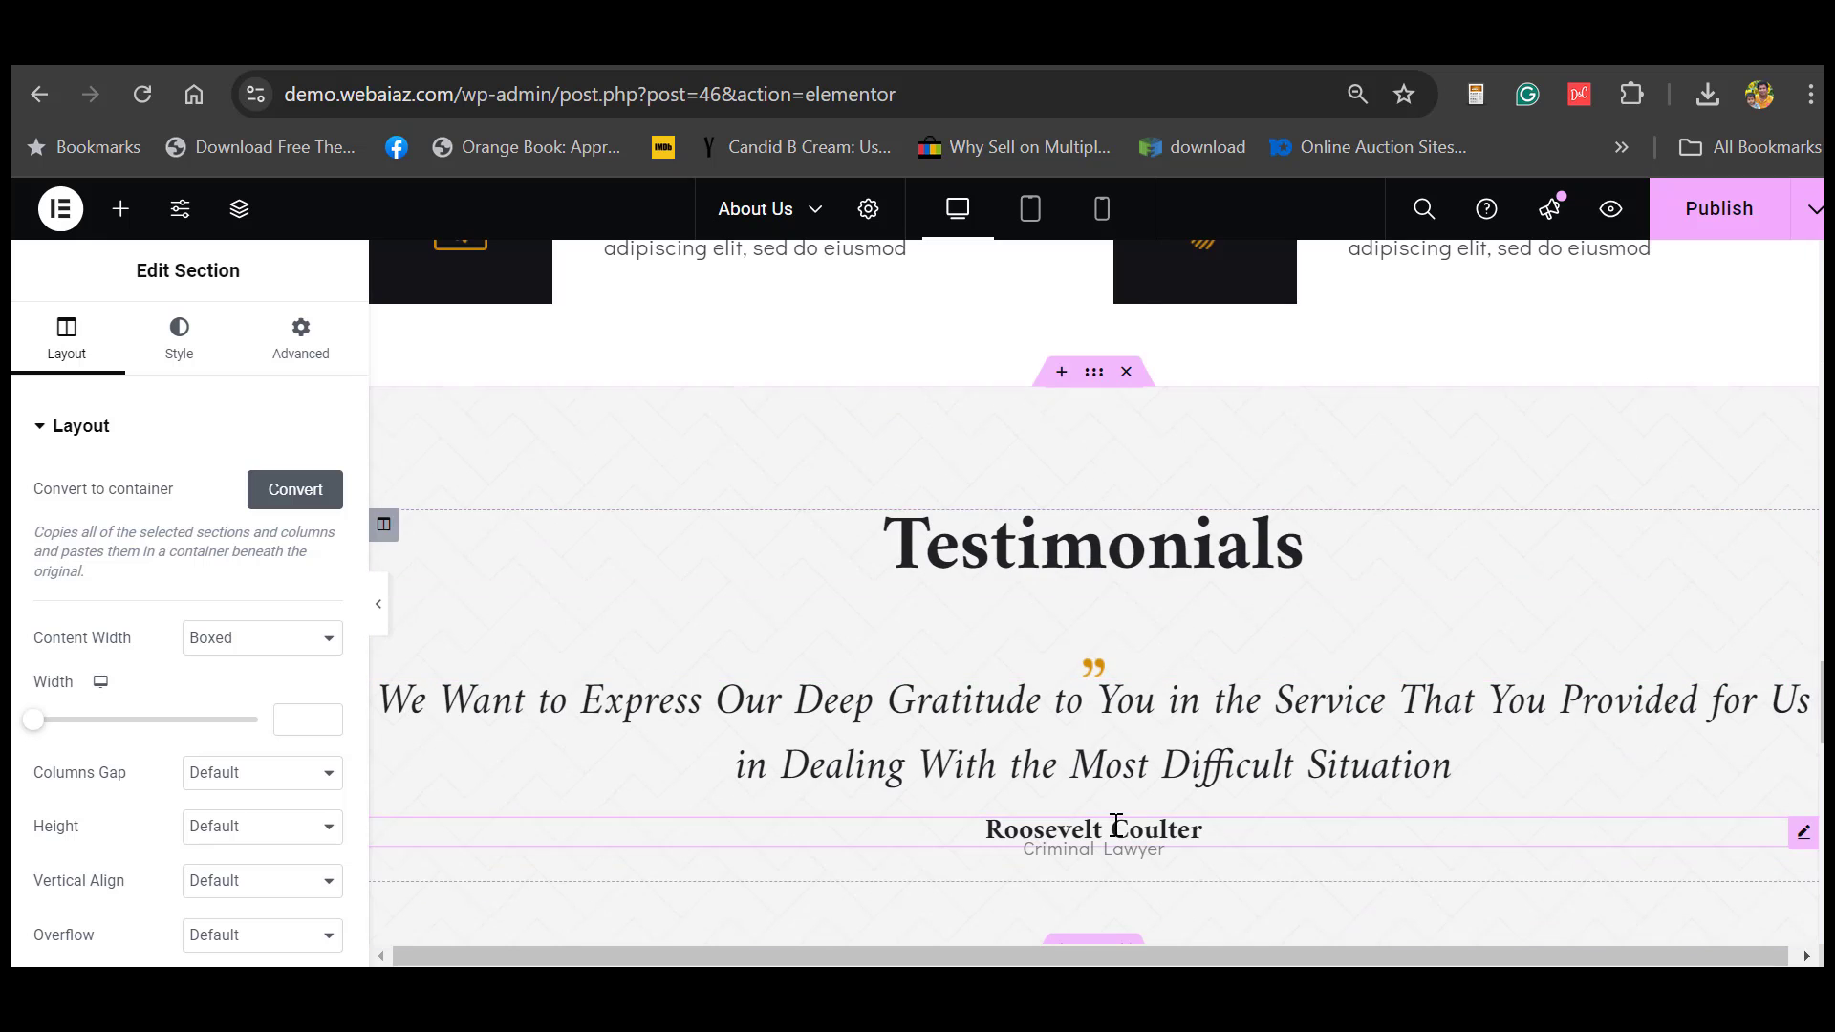
pyautogui.scroll(15, 1814, 731)
pyautogui.scroll(5, 1095, 592)
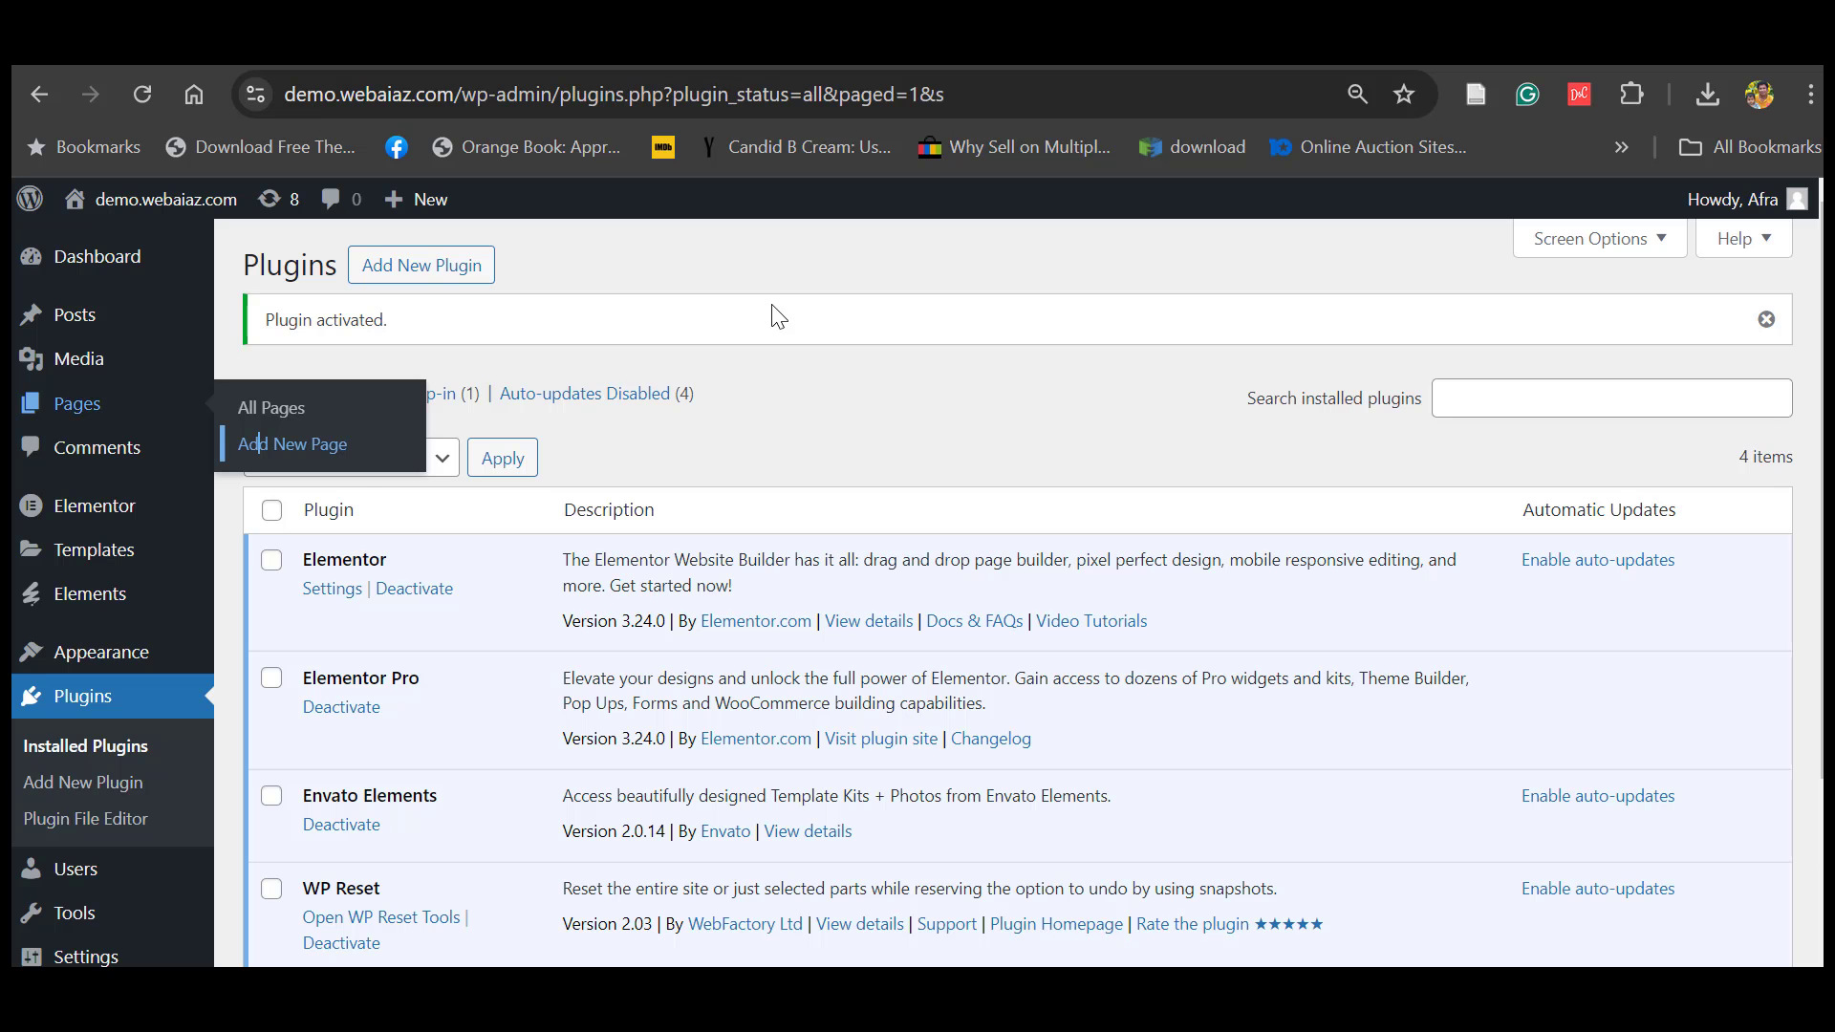
# - Add a new WordPress page titled "Services" in a separate browser tab and publish it
pyautogui.rightClick(307, 459)
pyautogui.click(387, 477)
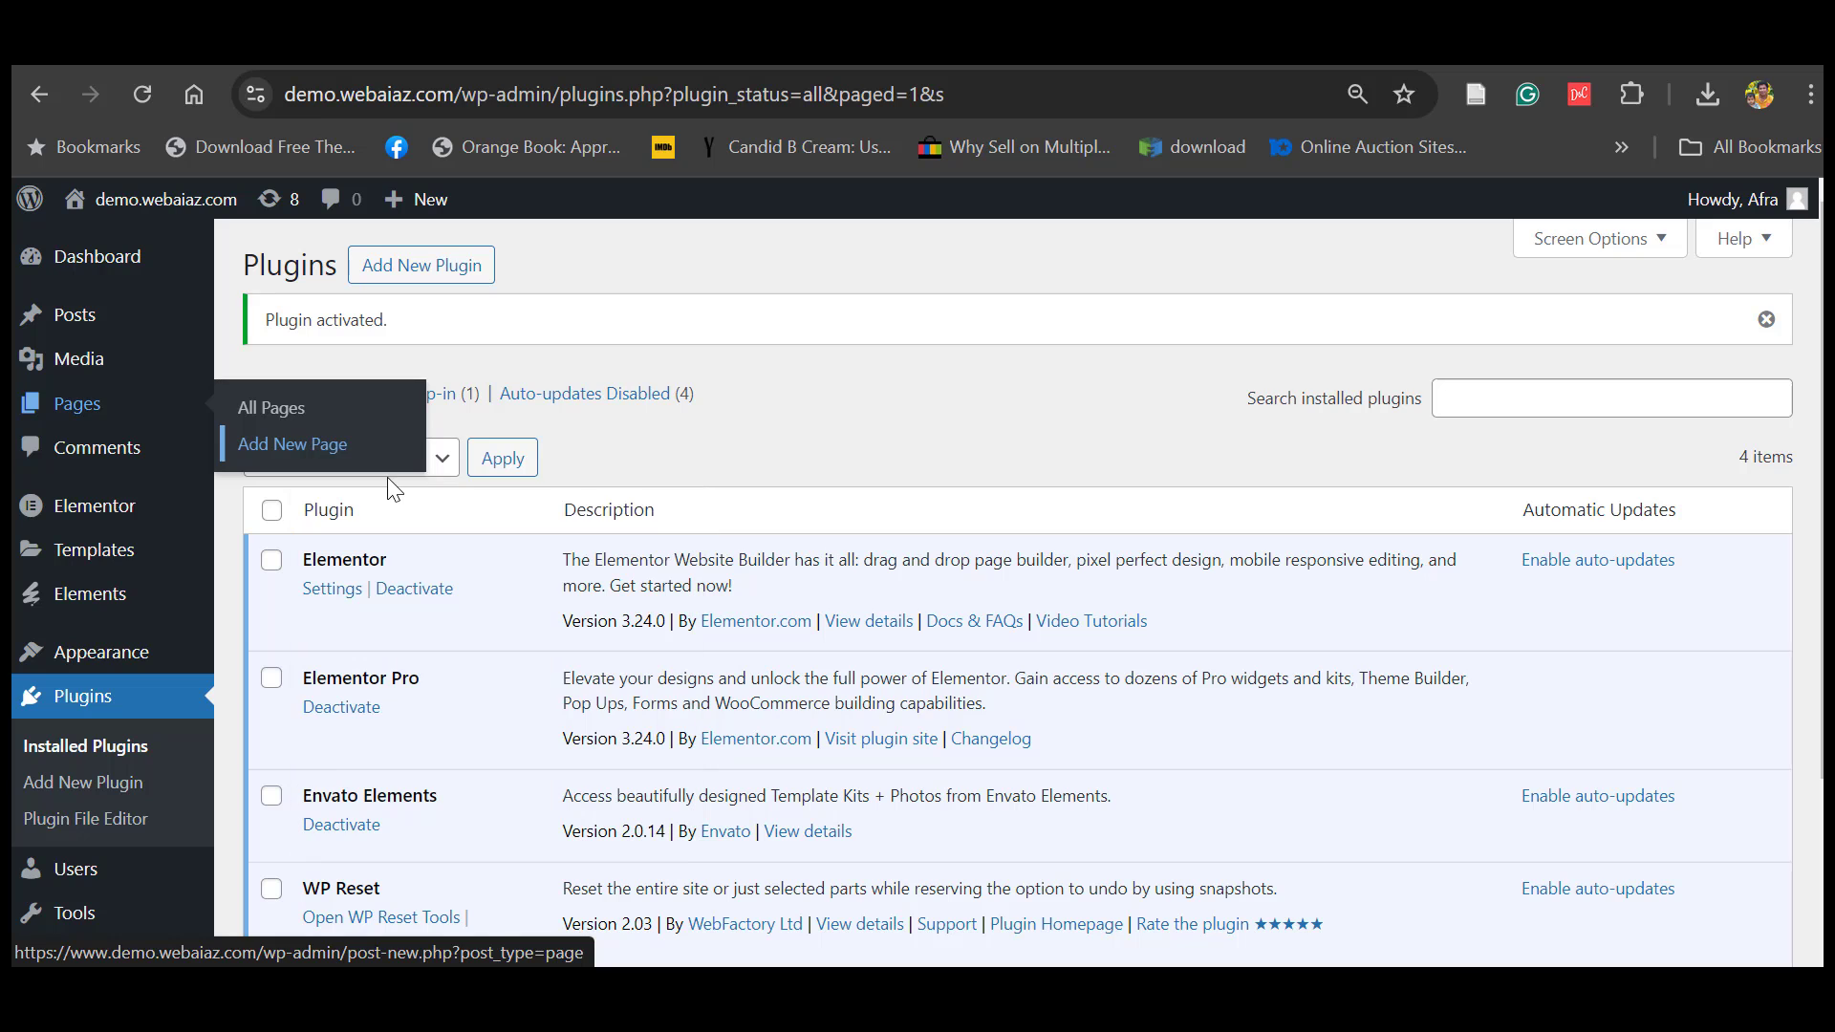
pyautogui.hotkey('ctrl', 'Tab')
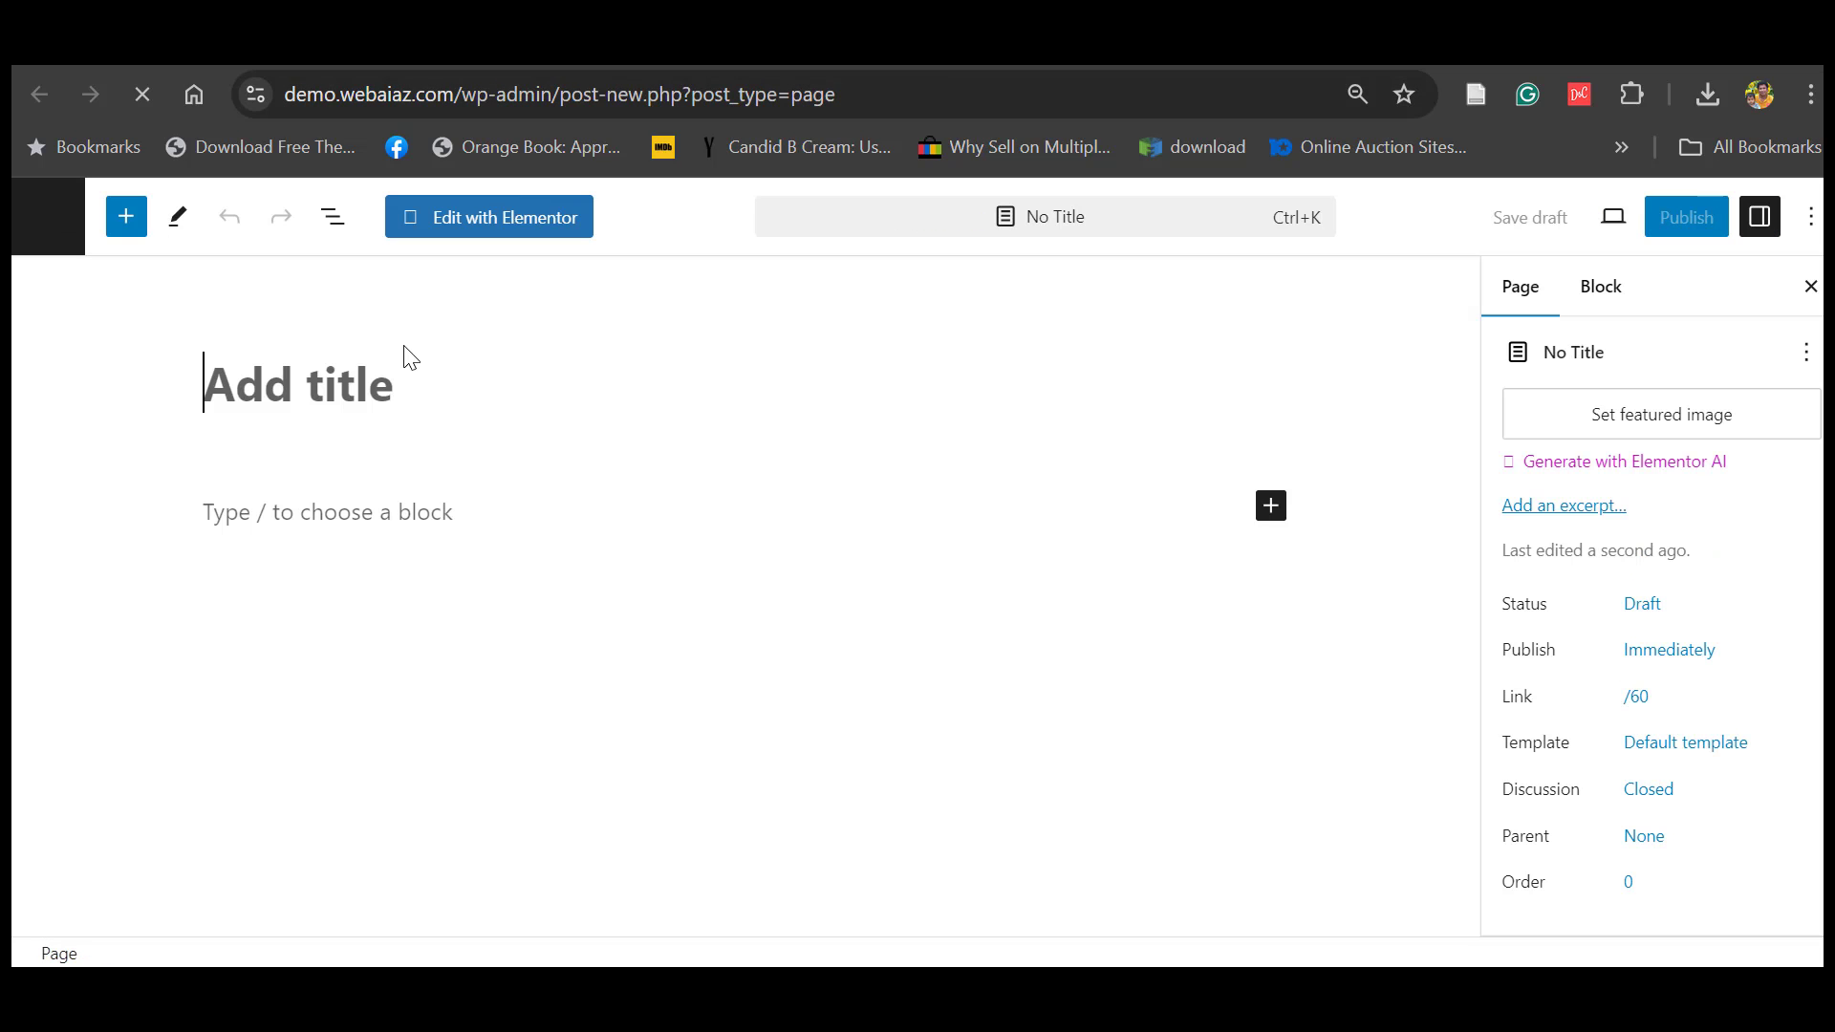
pyautogui.write('Services')
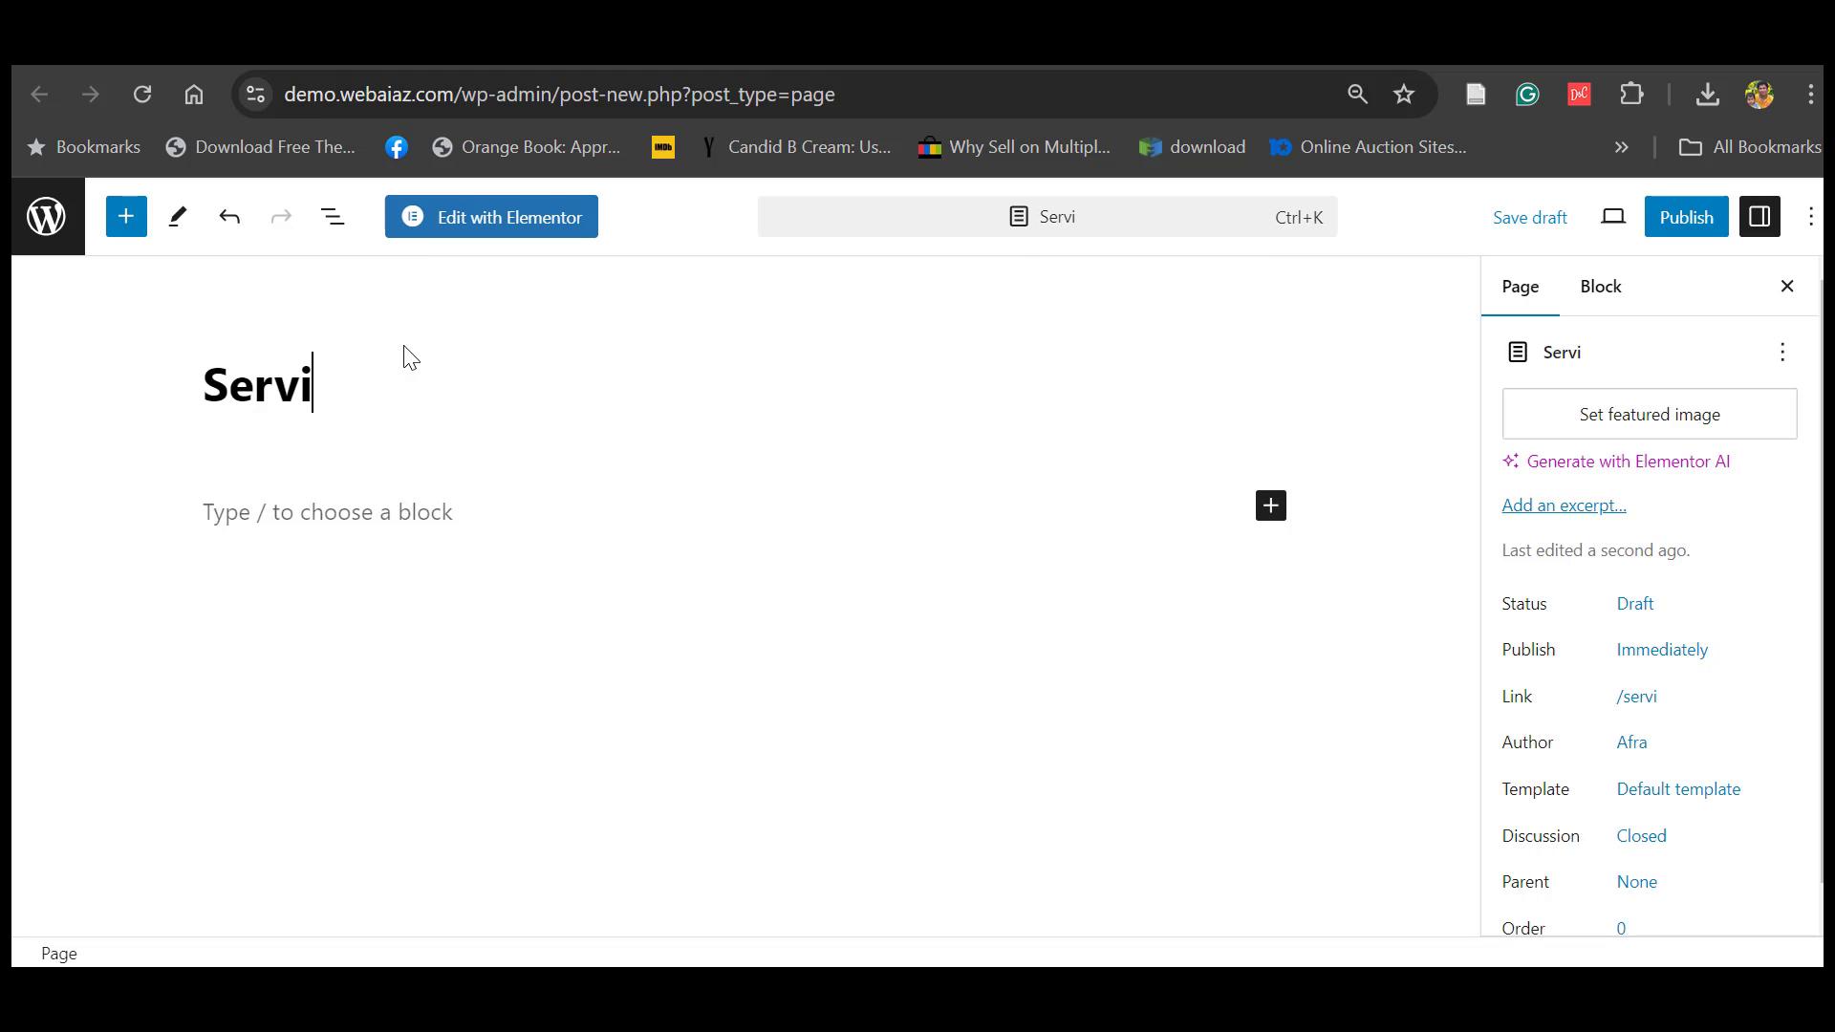
pyautogui.click(1662, 218)
pyautogui.click(1599, 229)
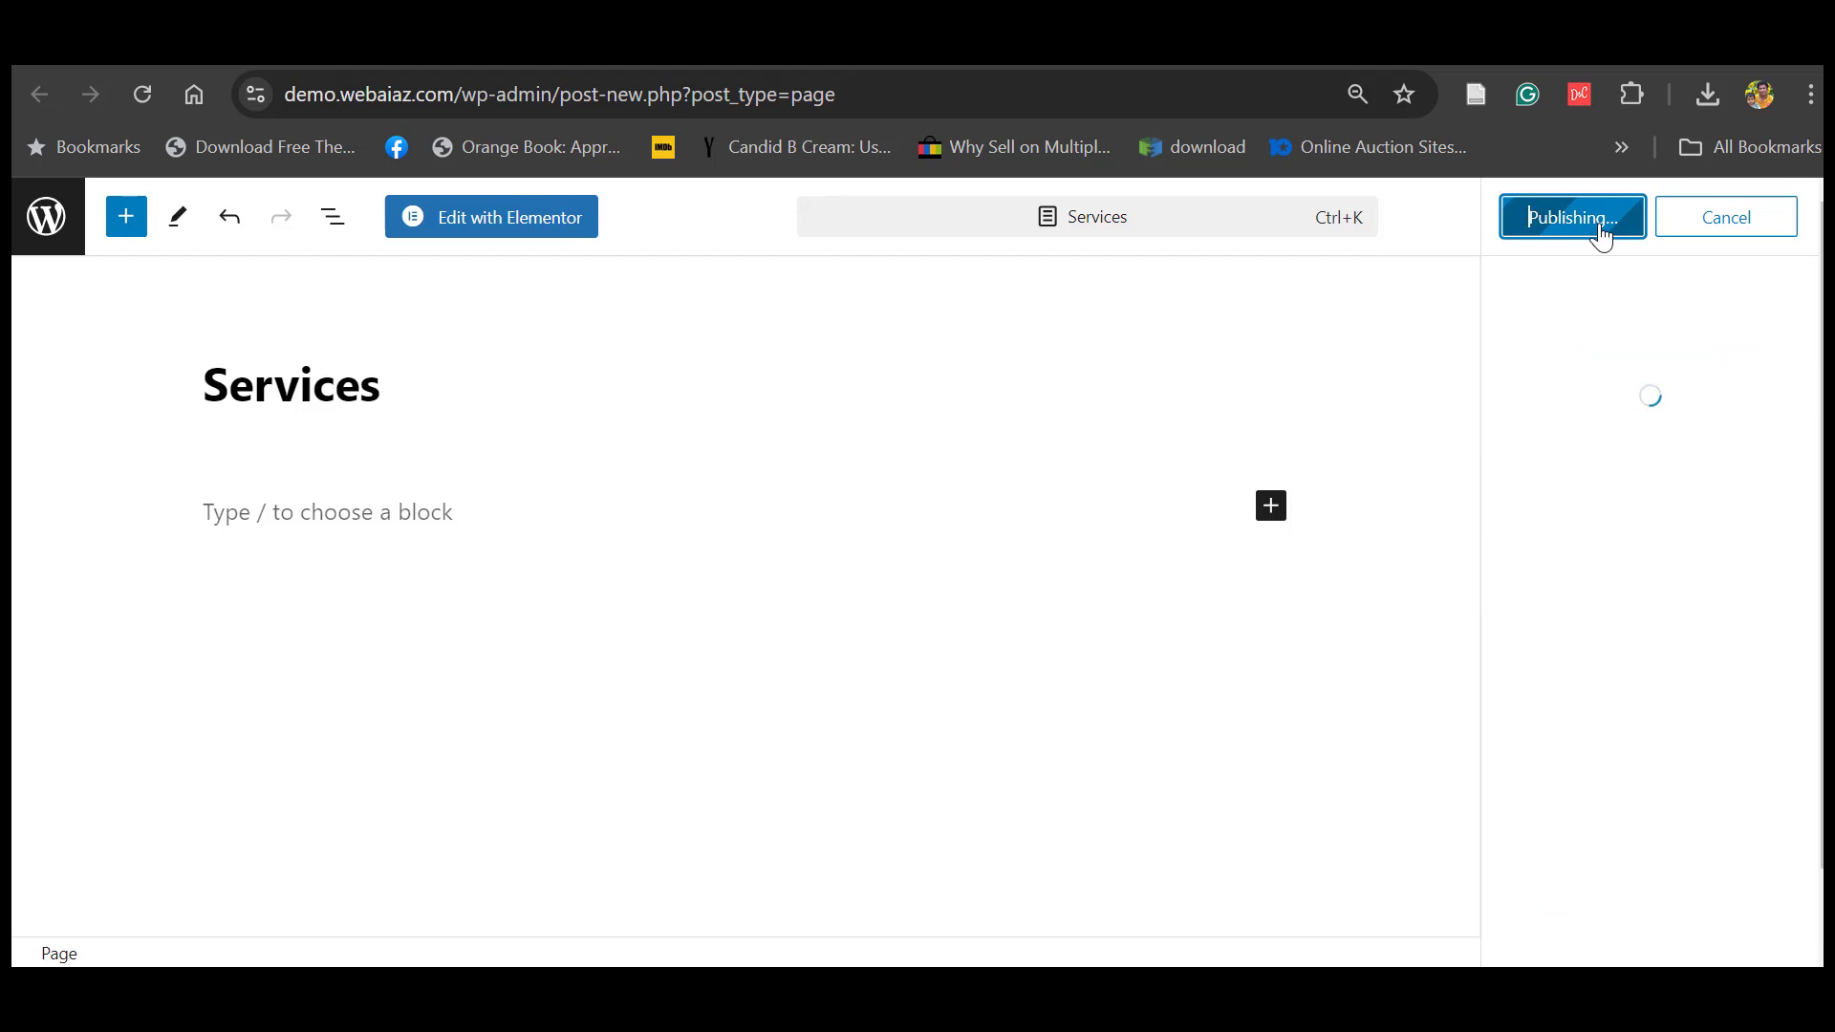
# - Open the Services page for editing with Elementor and turn on Hide Title in its page settings
pyautogui.click(494, 220)
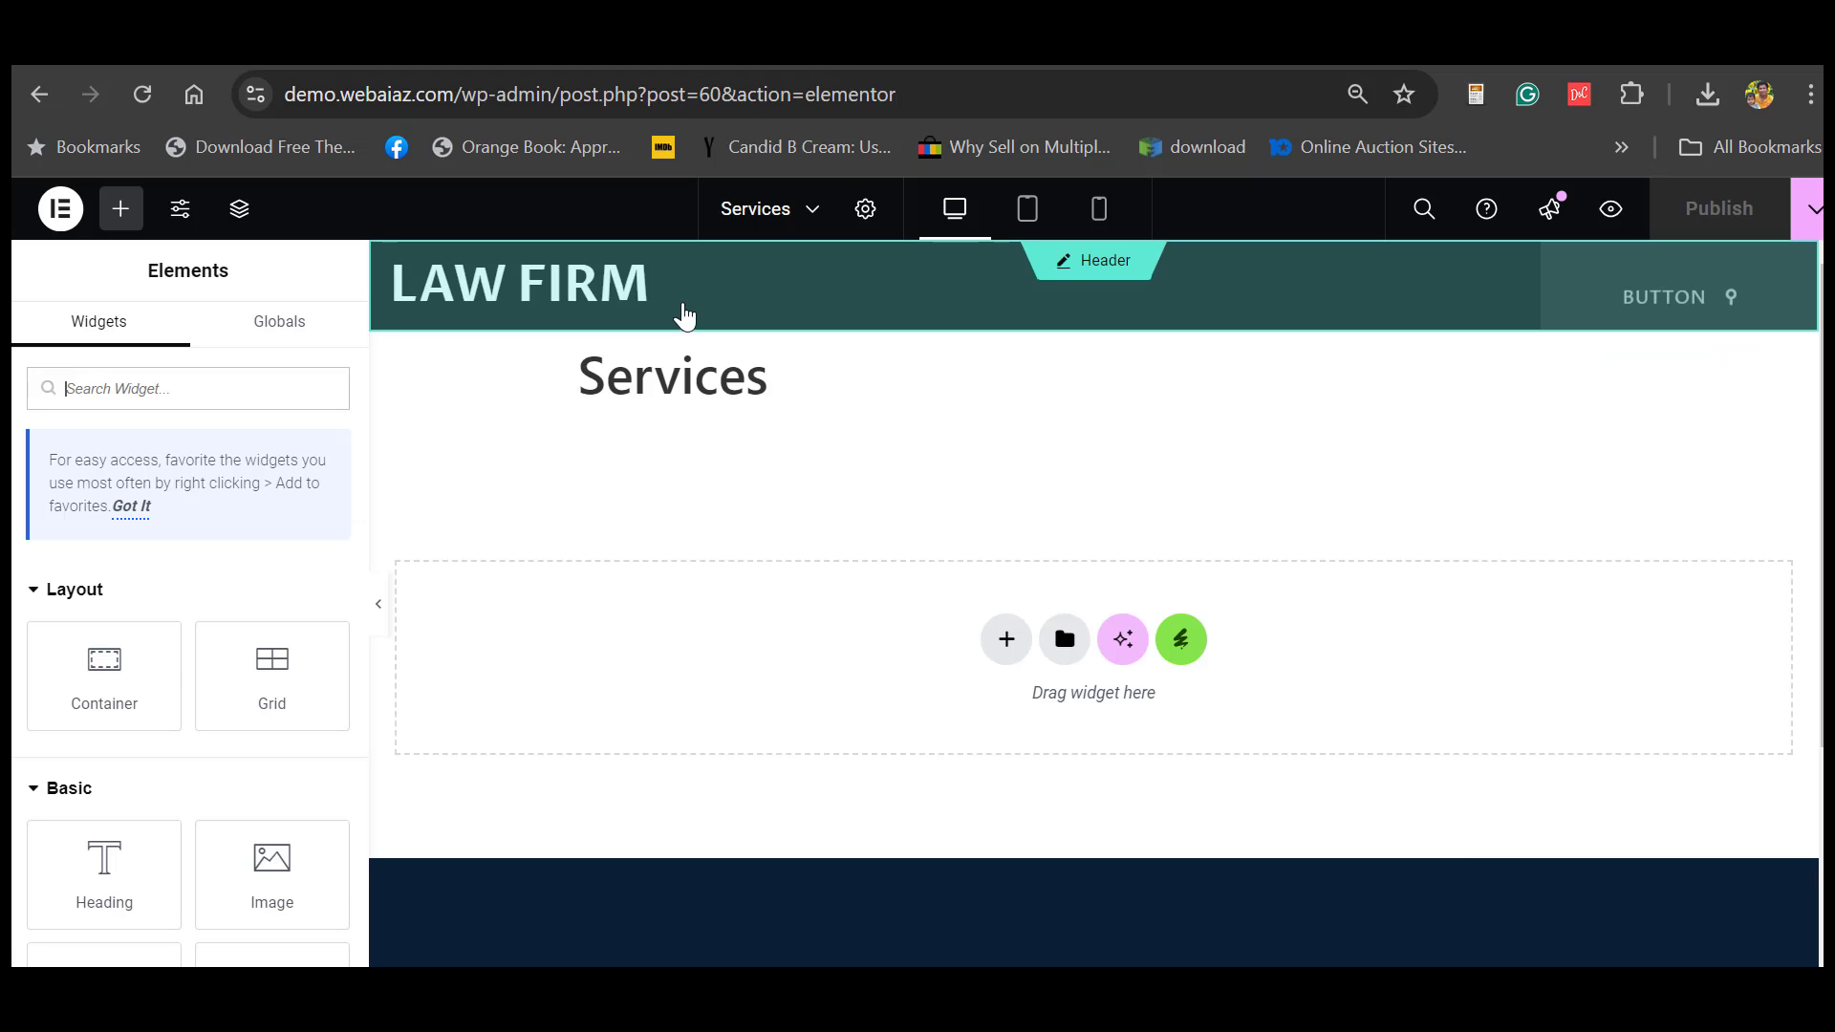
pyautogui.click(865, 209)
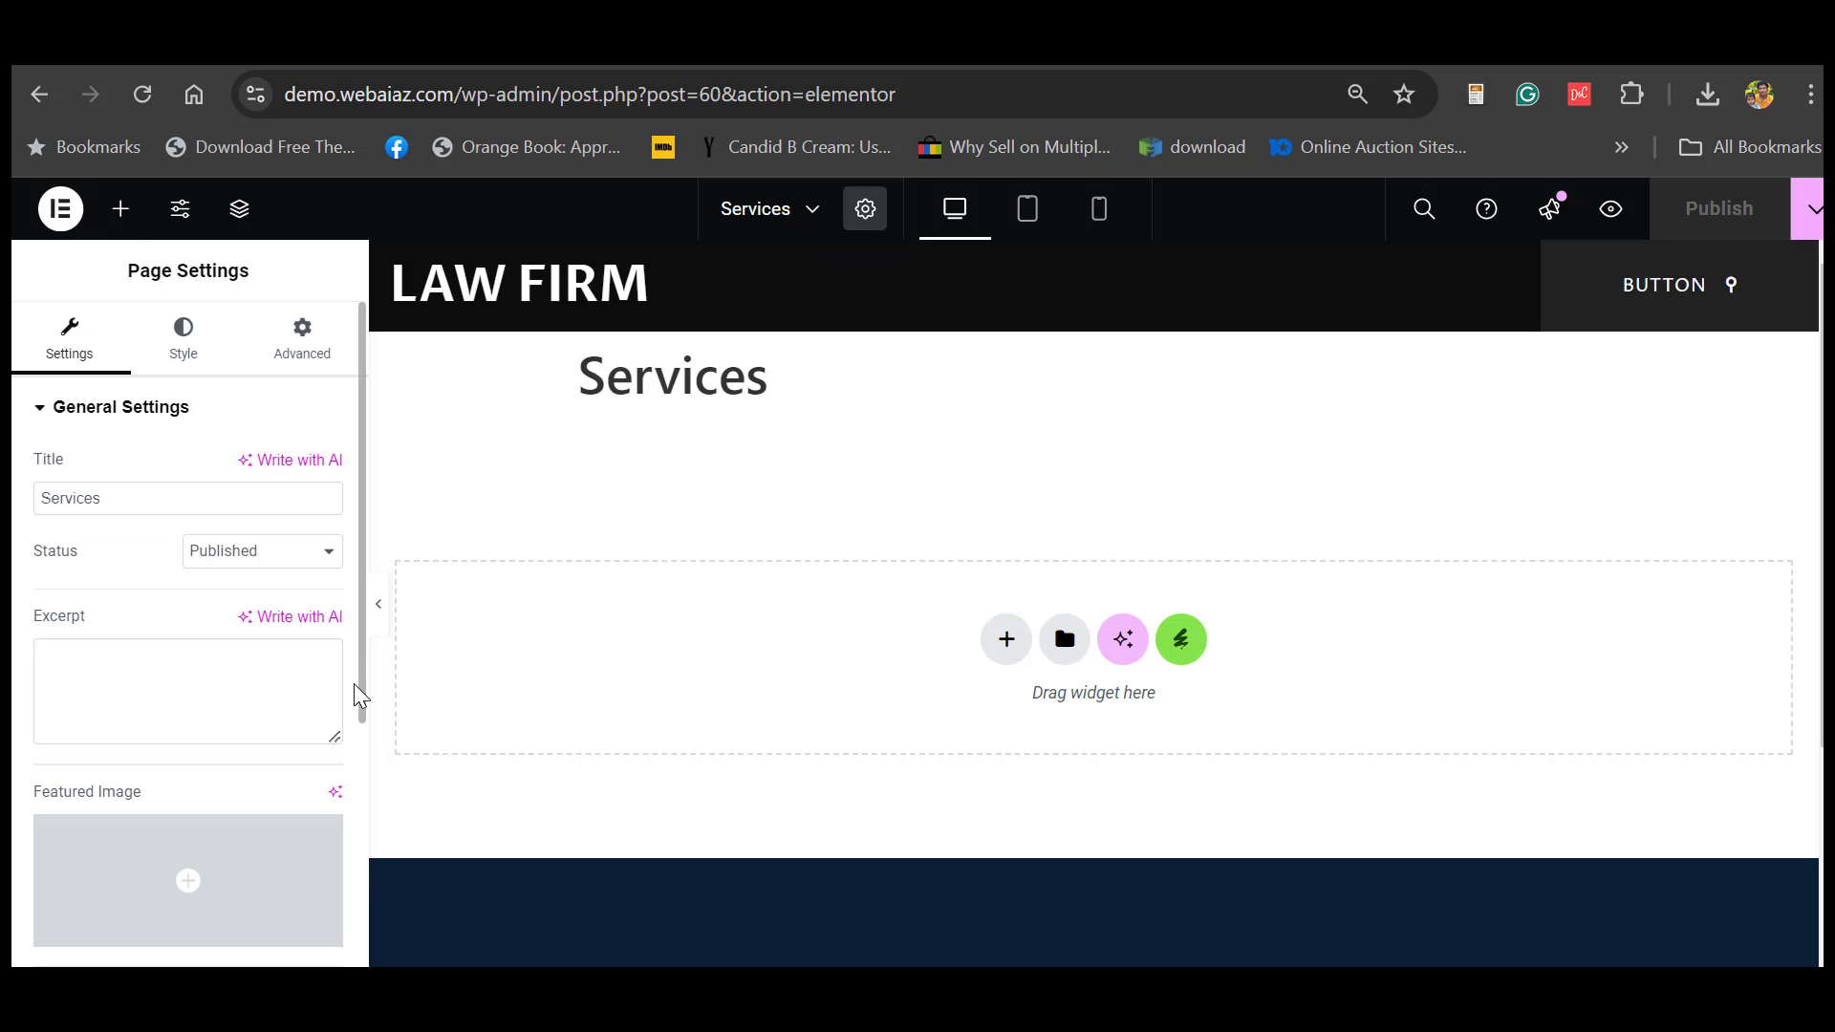
pyautogui.scroll(-4, 360, 755)
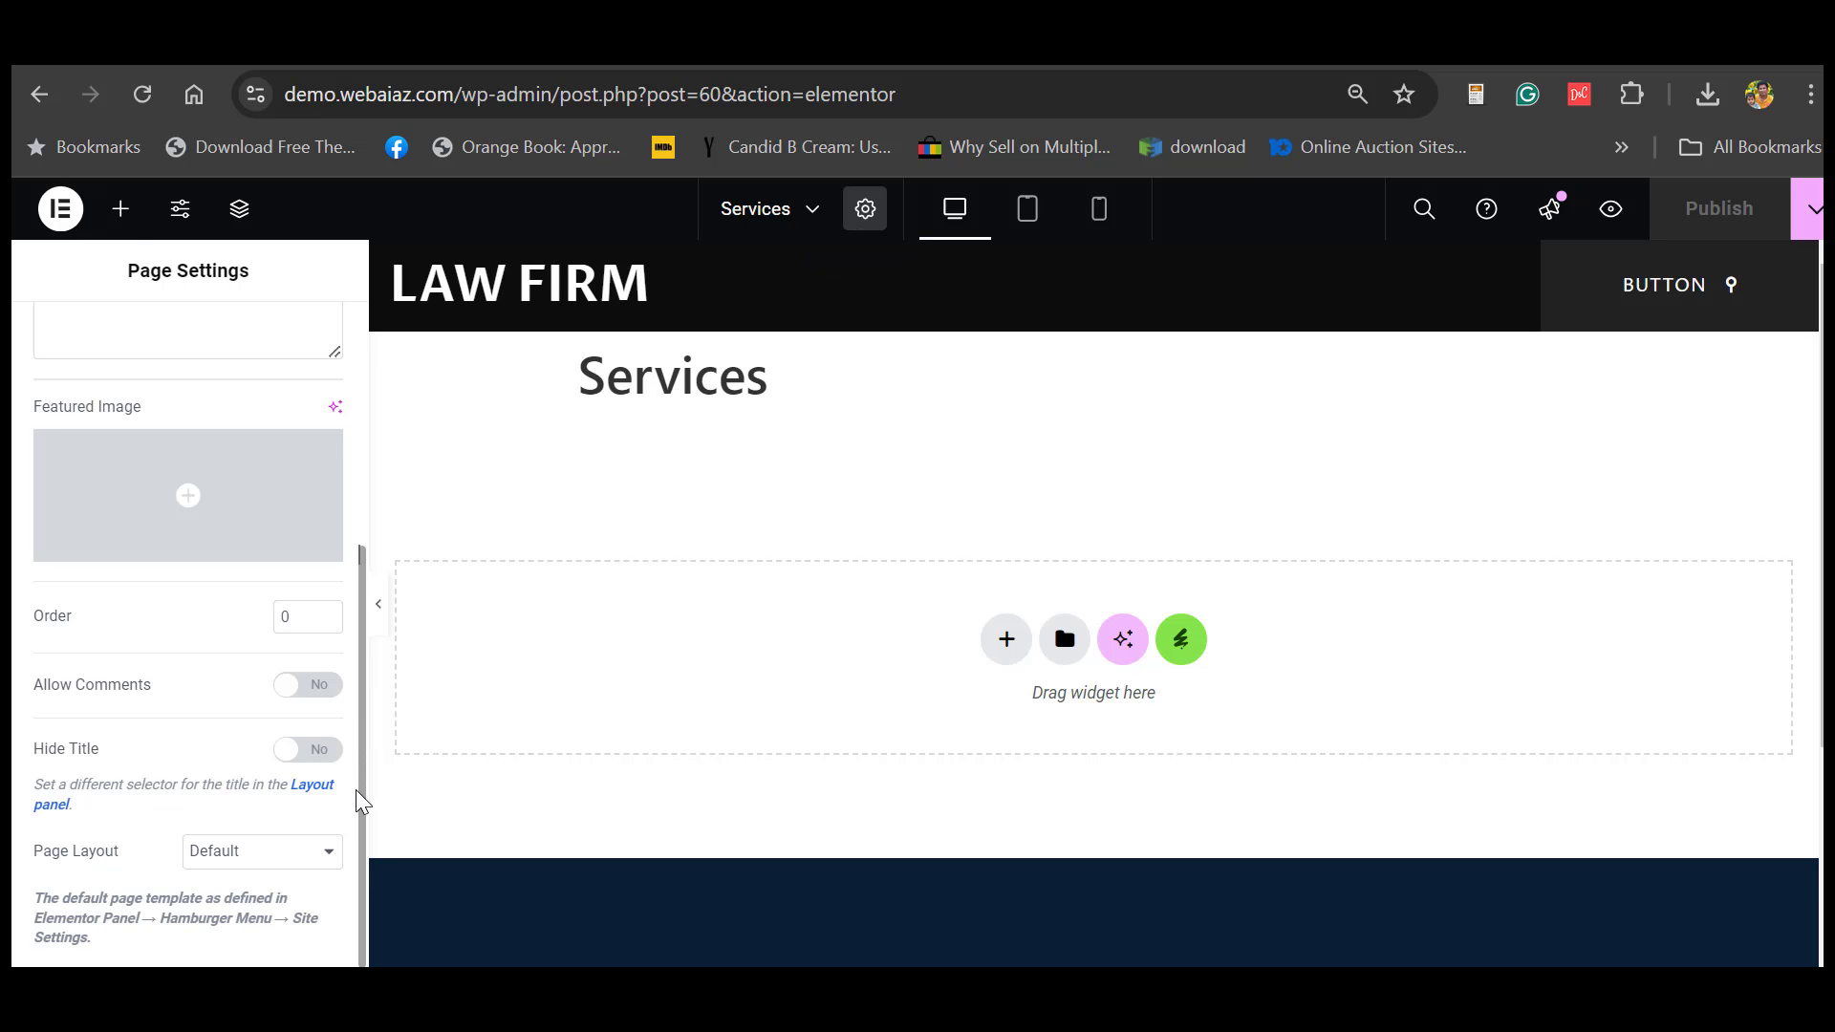
pyautogui.click(301, 754)
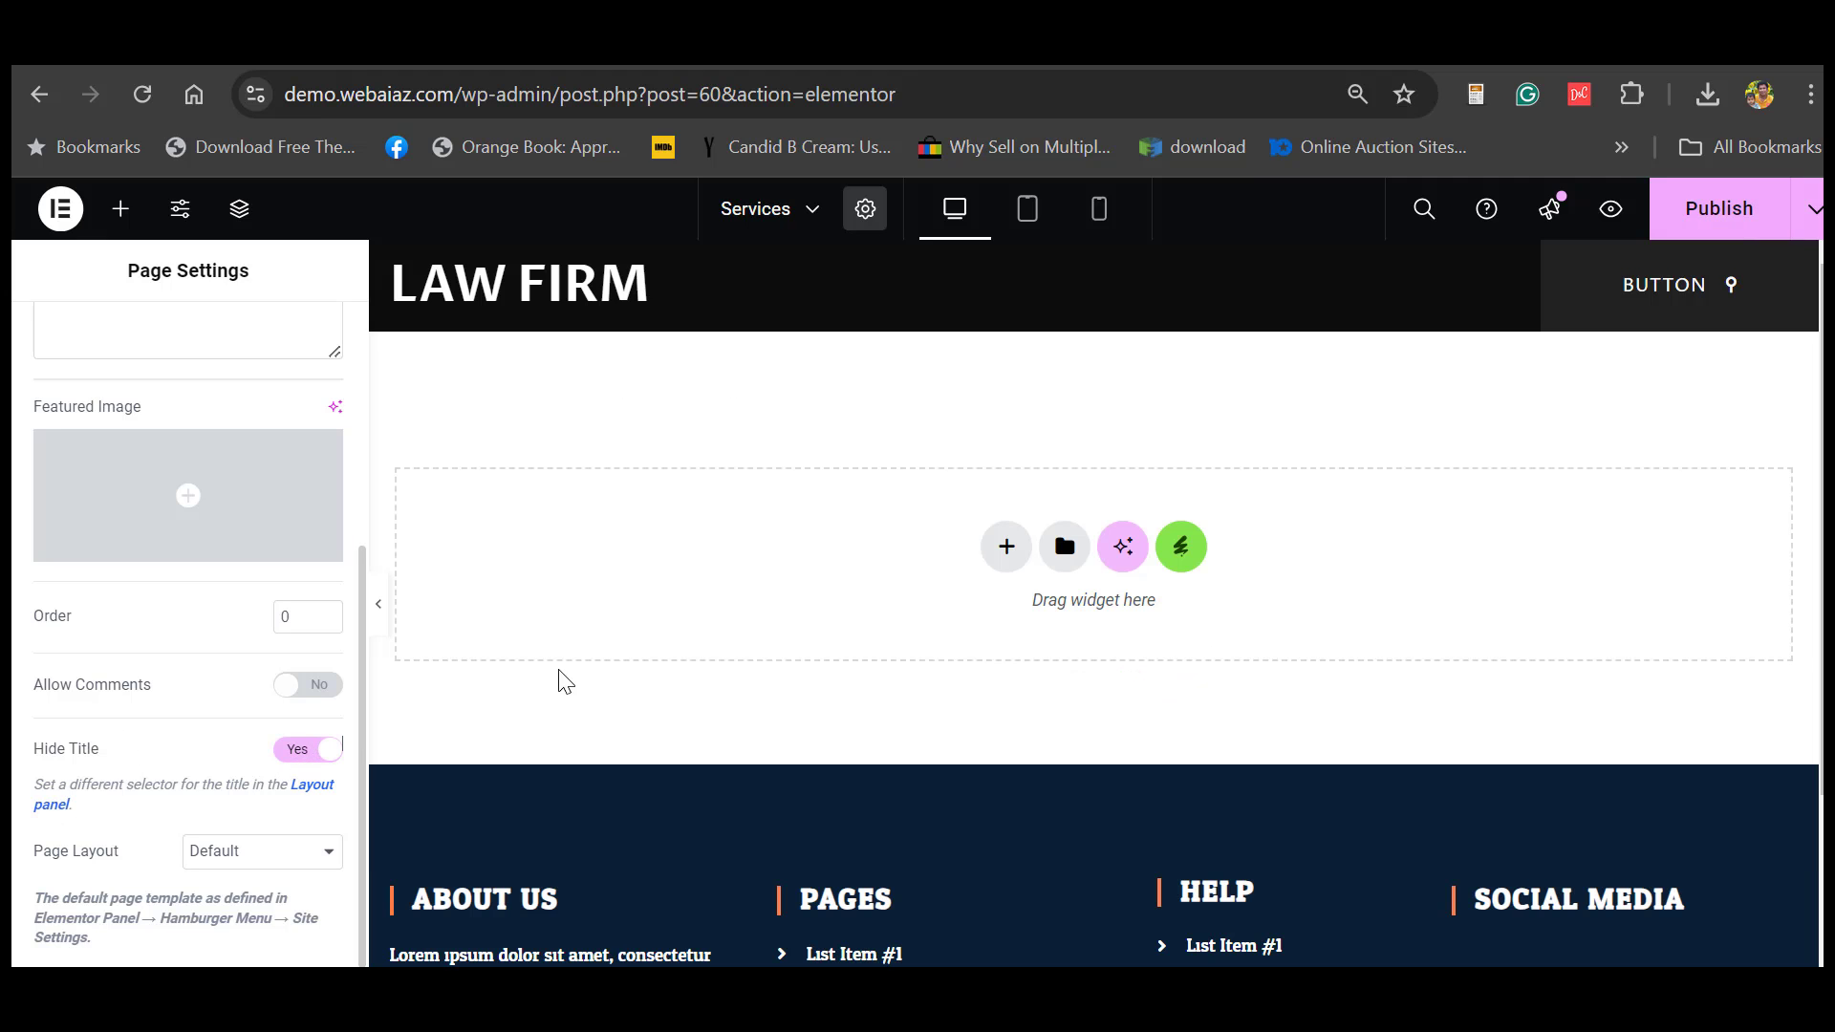
# - Insert the Services 2 template from the installed Law Firm kit into the Services page
pyautogui.click(1182, 545)
pyautogui.click(530, 556)
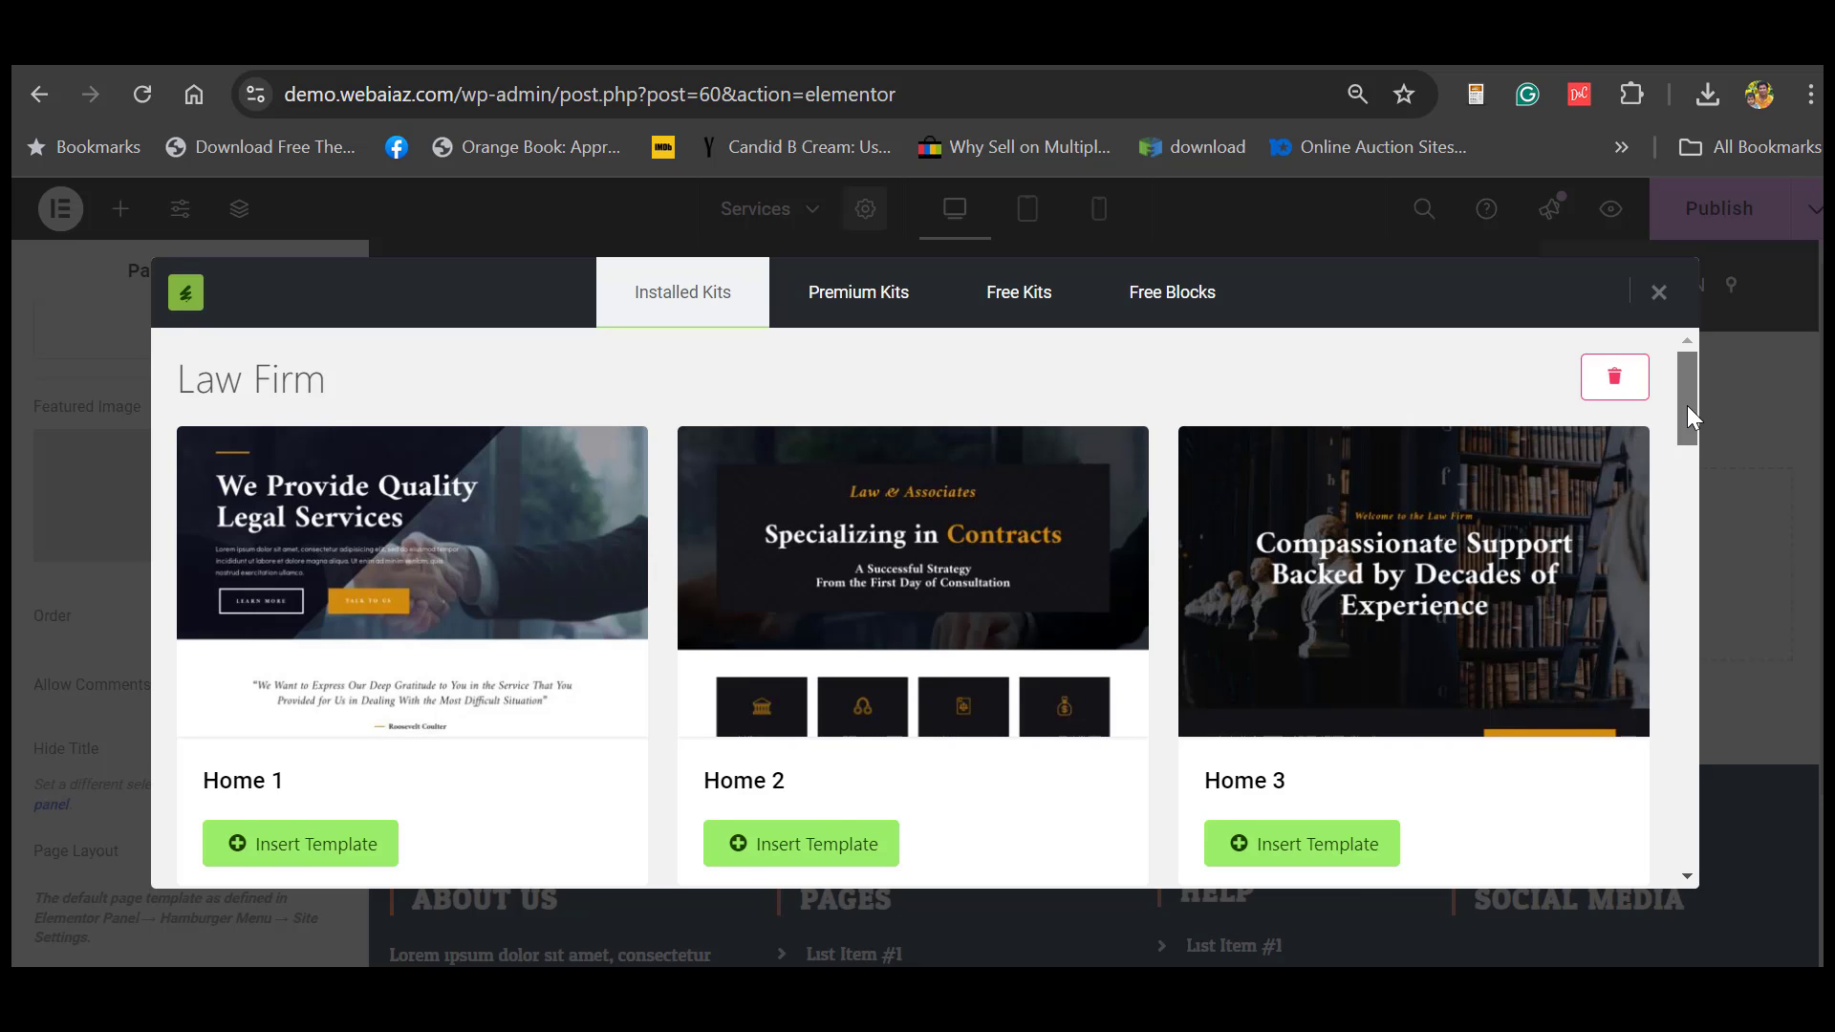
pyautogui.moveTo(1688, 405); pyautogui.dragTo(1701, 497)
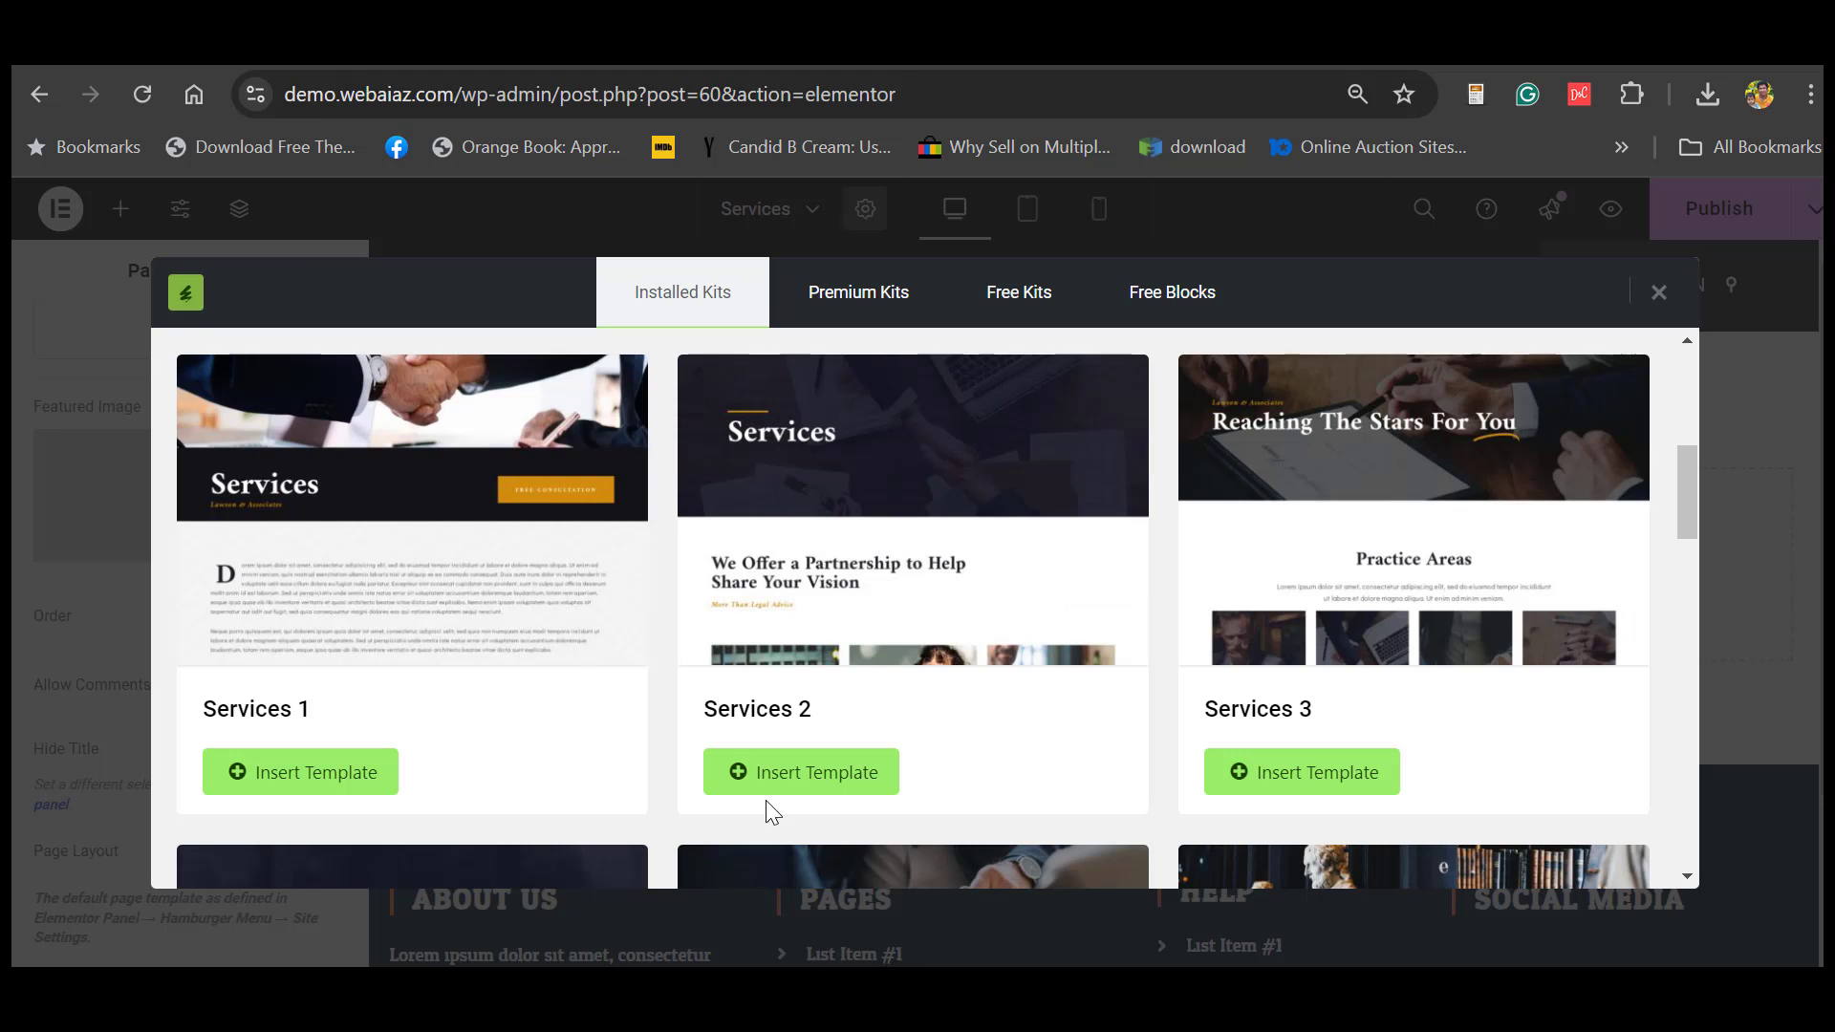
pyautogui.click(780, 771)
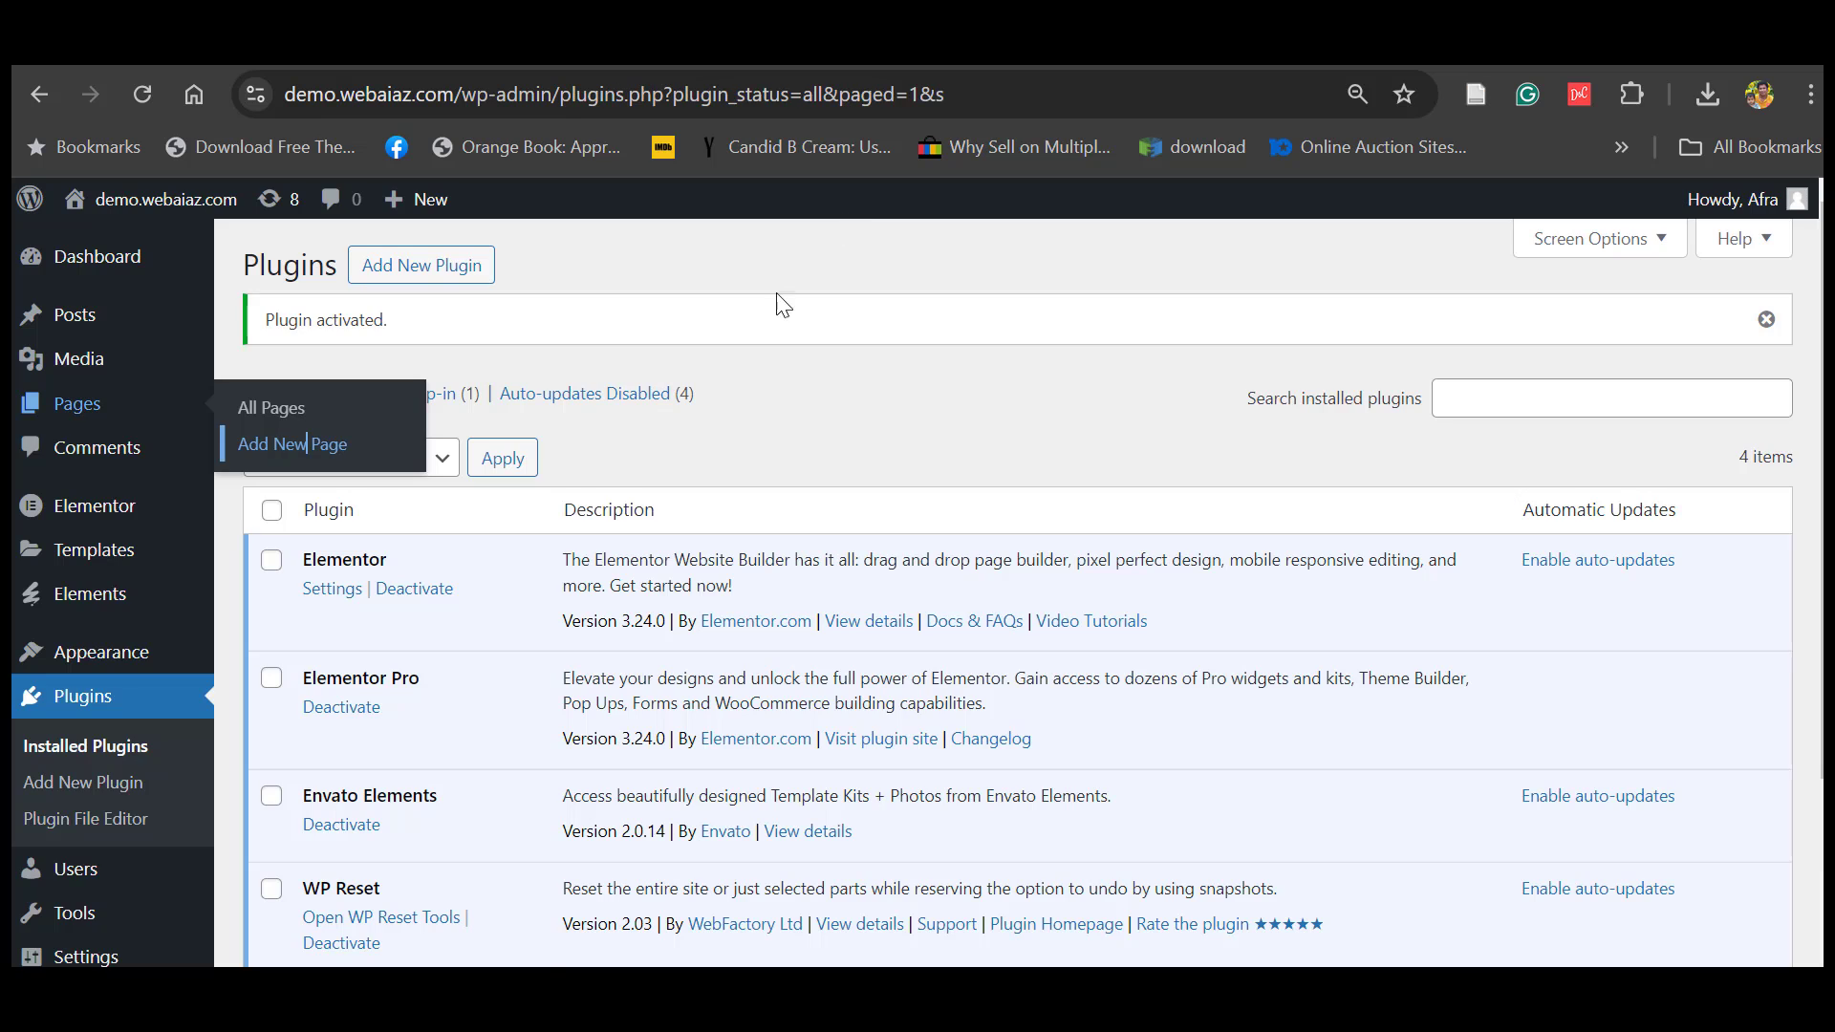
# - Add another WordPress page in a separate browser tab and open it untitled for editing with Elementor
pyautogui.rightClick(287, 443)
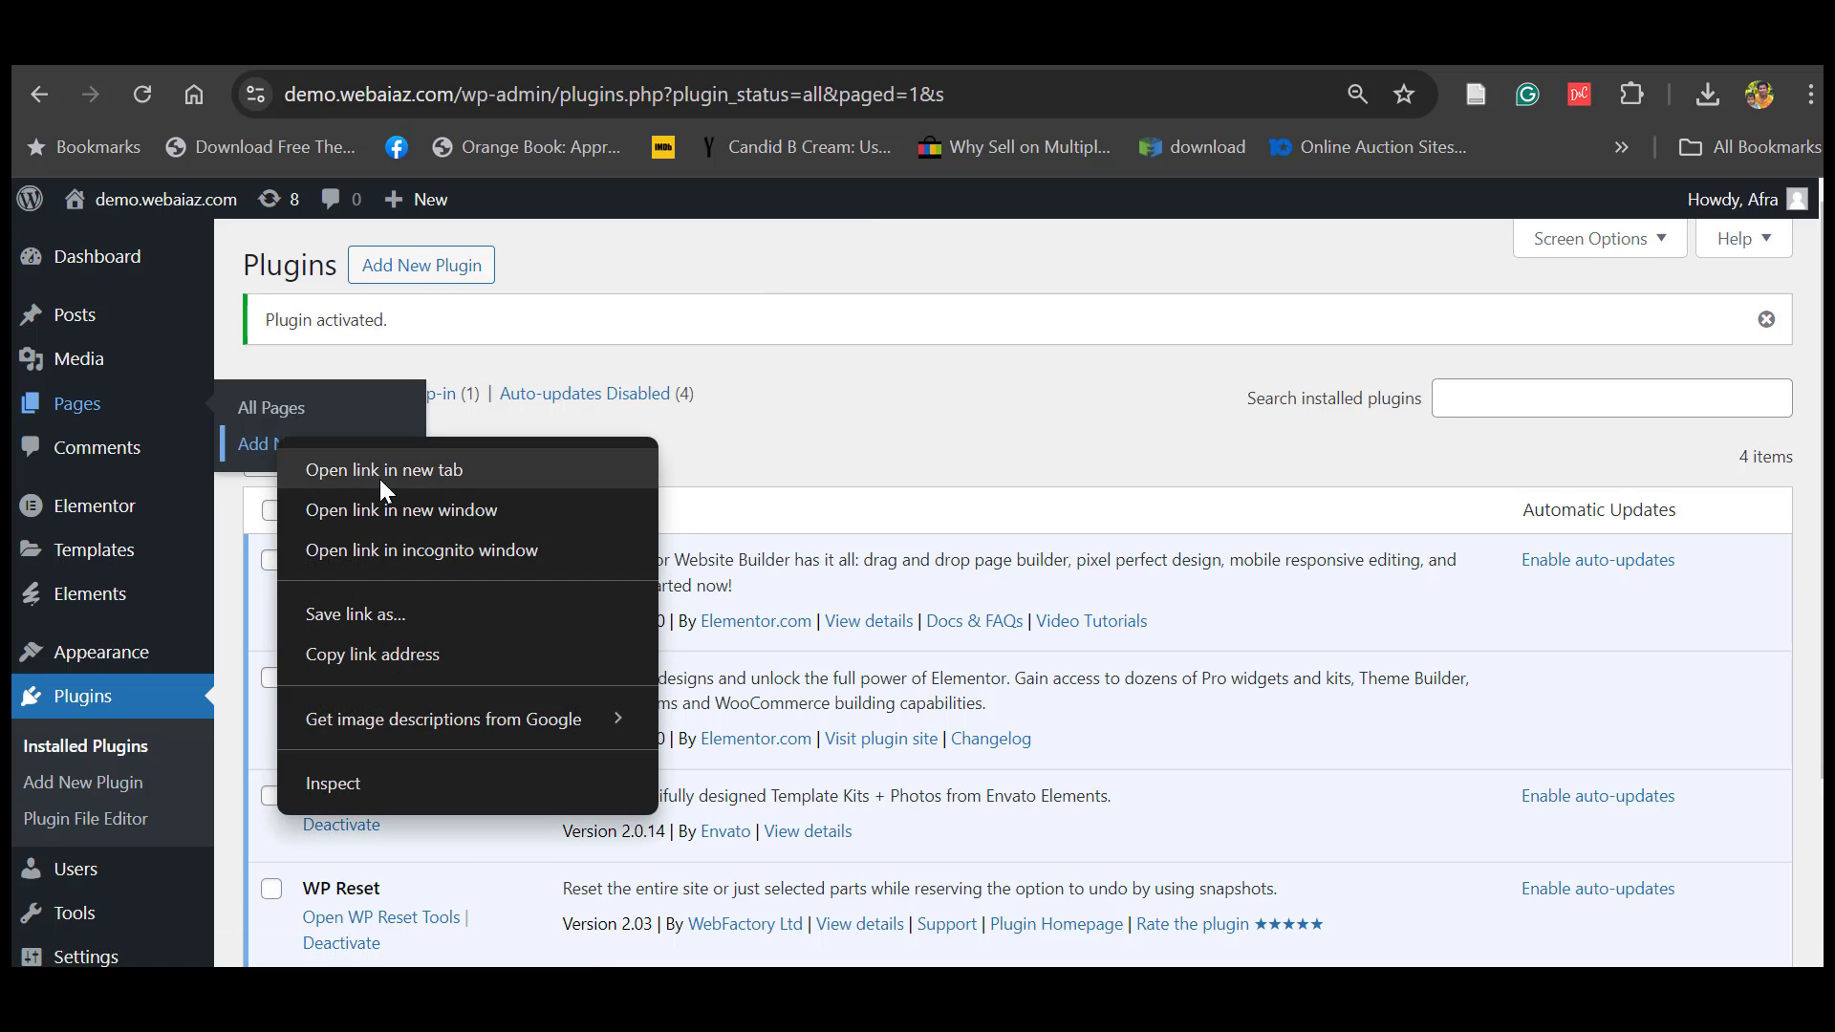
pyautogui.click(380, 478)
pyautogui.hotkey('ctrl', 'Tab')
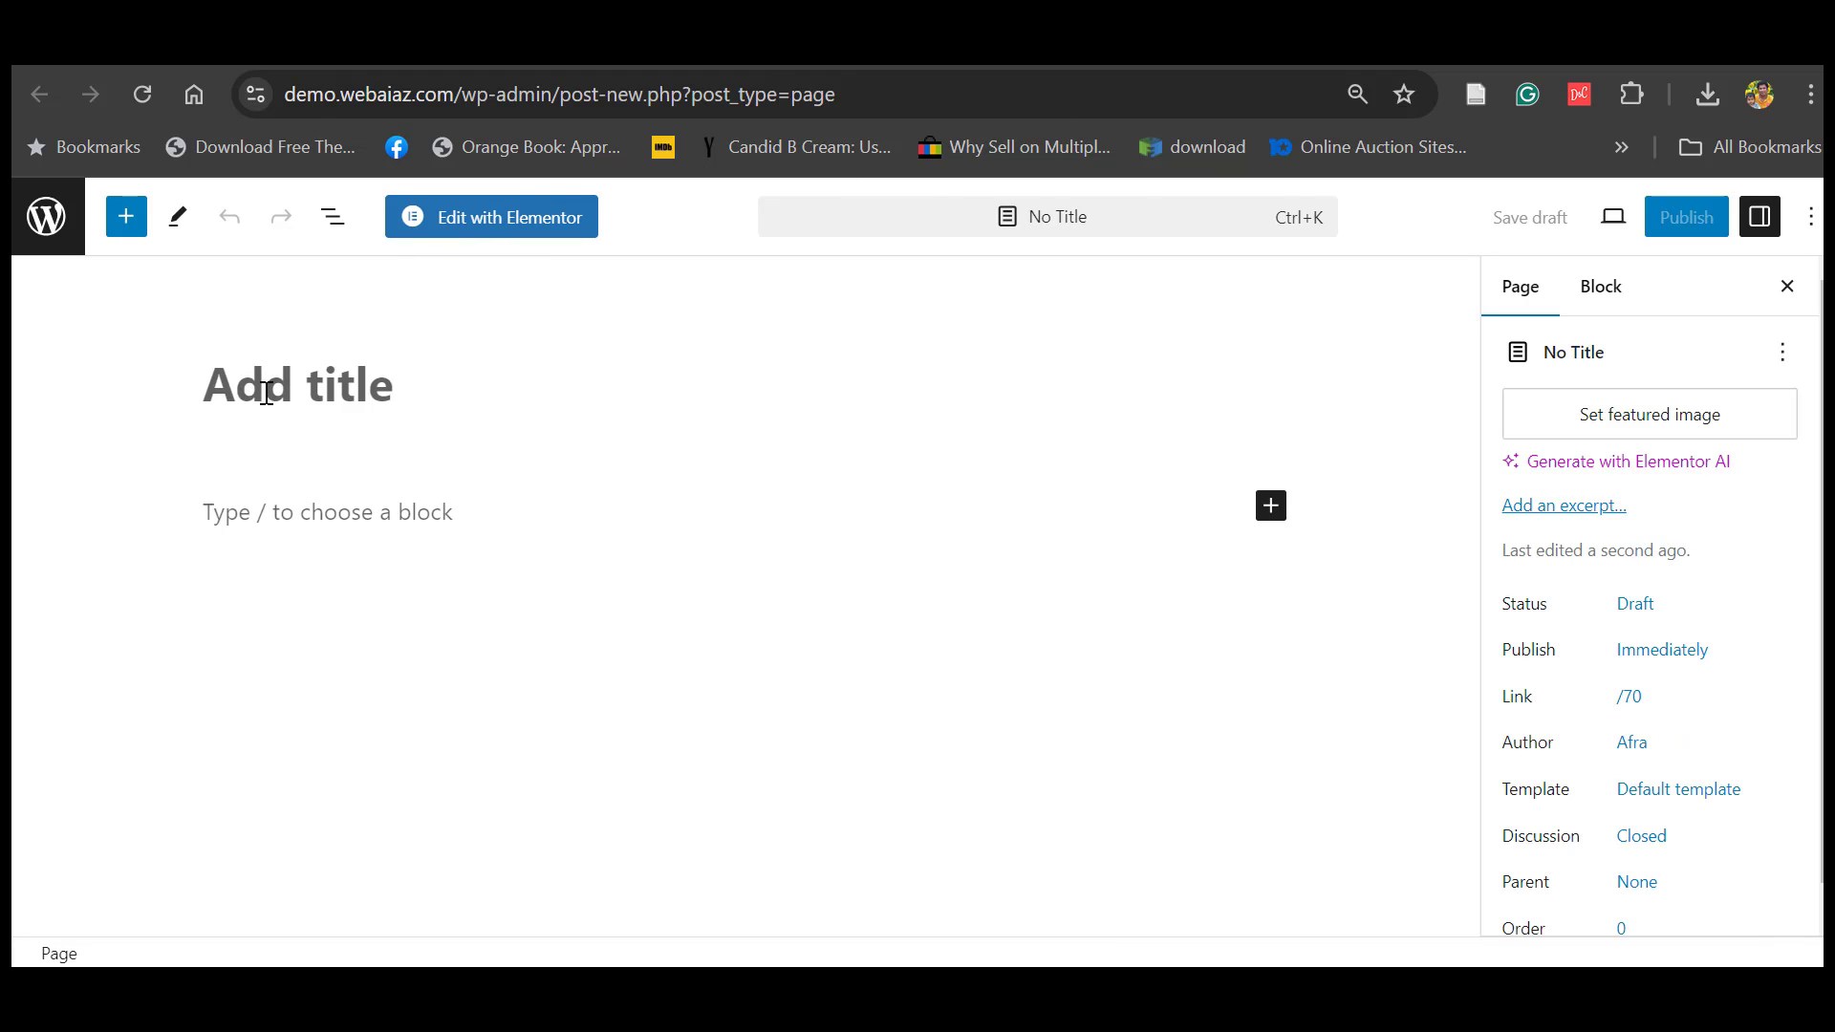
pyautogui.click(469, 227)
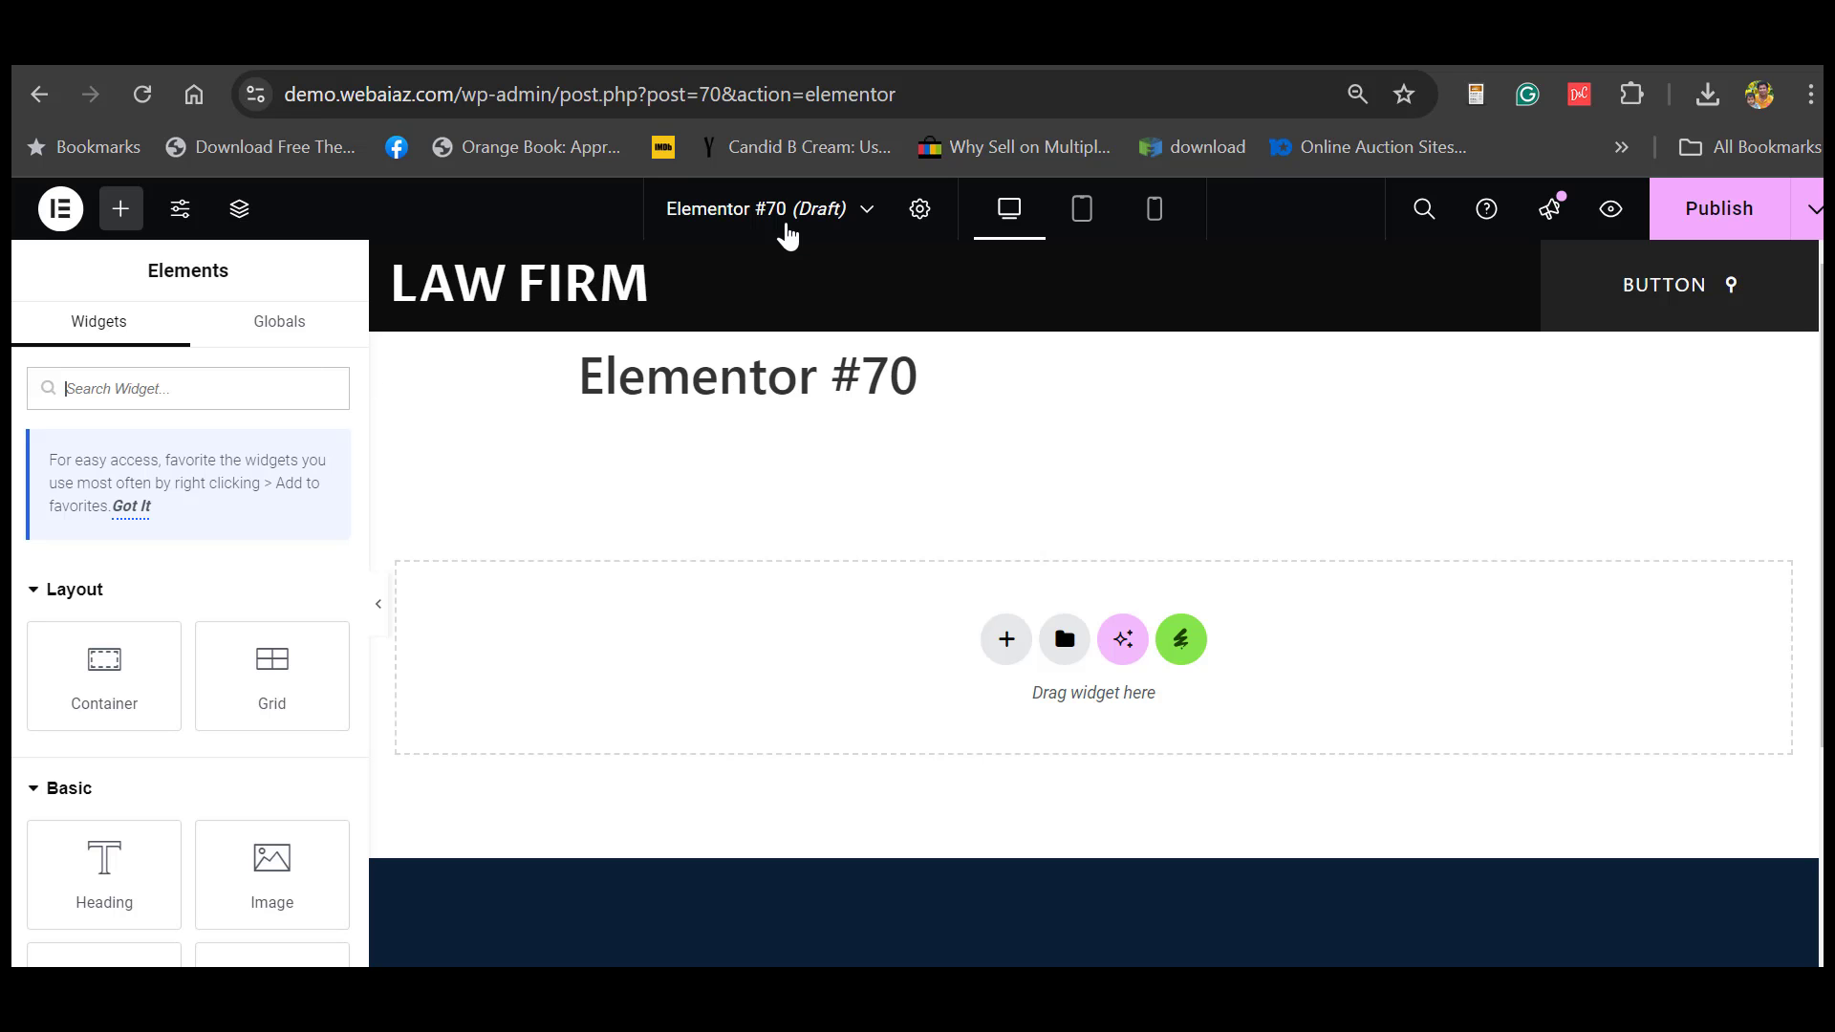
# - Change the new page's title to "FAQ" and turn on Hide Title in its page settings
pyautogui.click(919, 209)
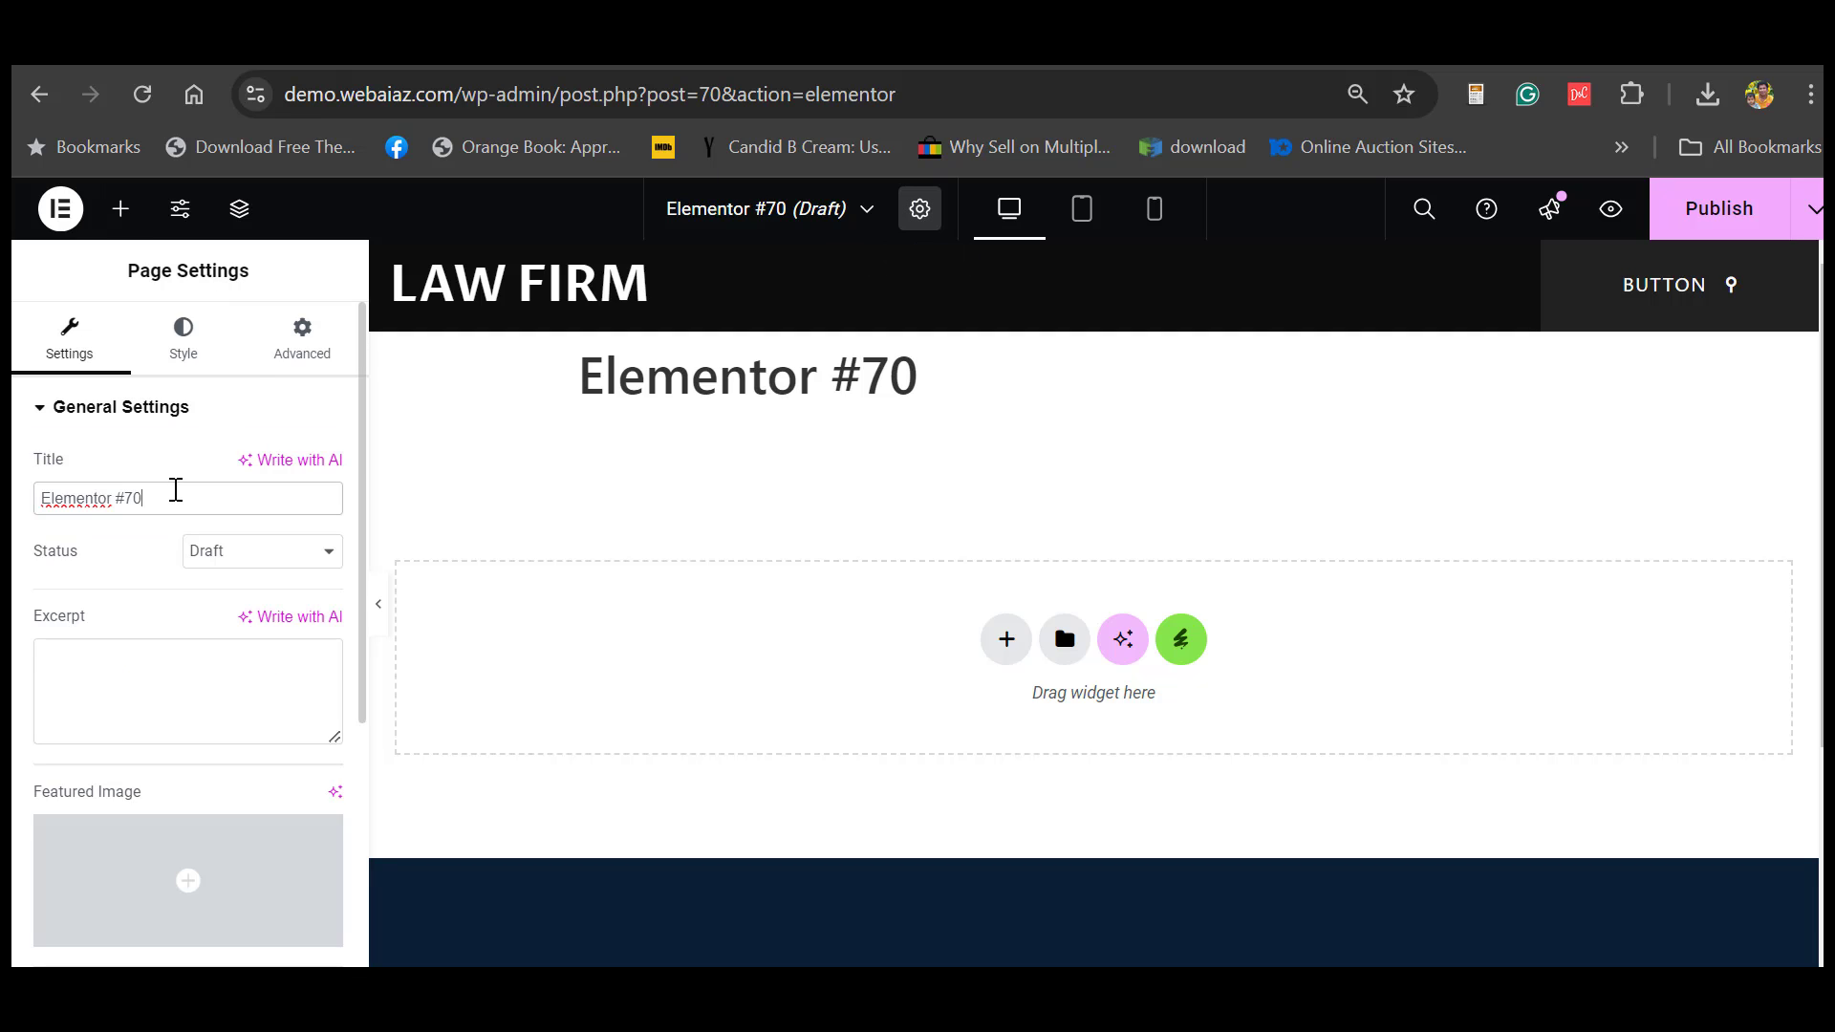
pyautogui.press('BackSpace')
pyautogui.press('BackSpace')
pyautogui.press('BackSpace')
pyautogui.press('BackSpace')
pyautogui.press('BackSpace')
pyautogui.press('BackSpace')
pyautogui.press('BackSpace')
pyautogui.press('BackSpace')
pyautogui.press('BackSpace')
pyautogui.press('BackSpace')
pyautogui.press('BackSpace')
pyautogui.press('BackSpace')
pyautogui.press('BackSpace')
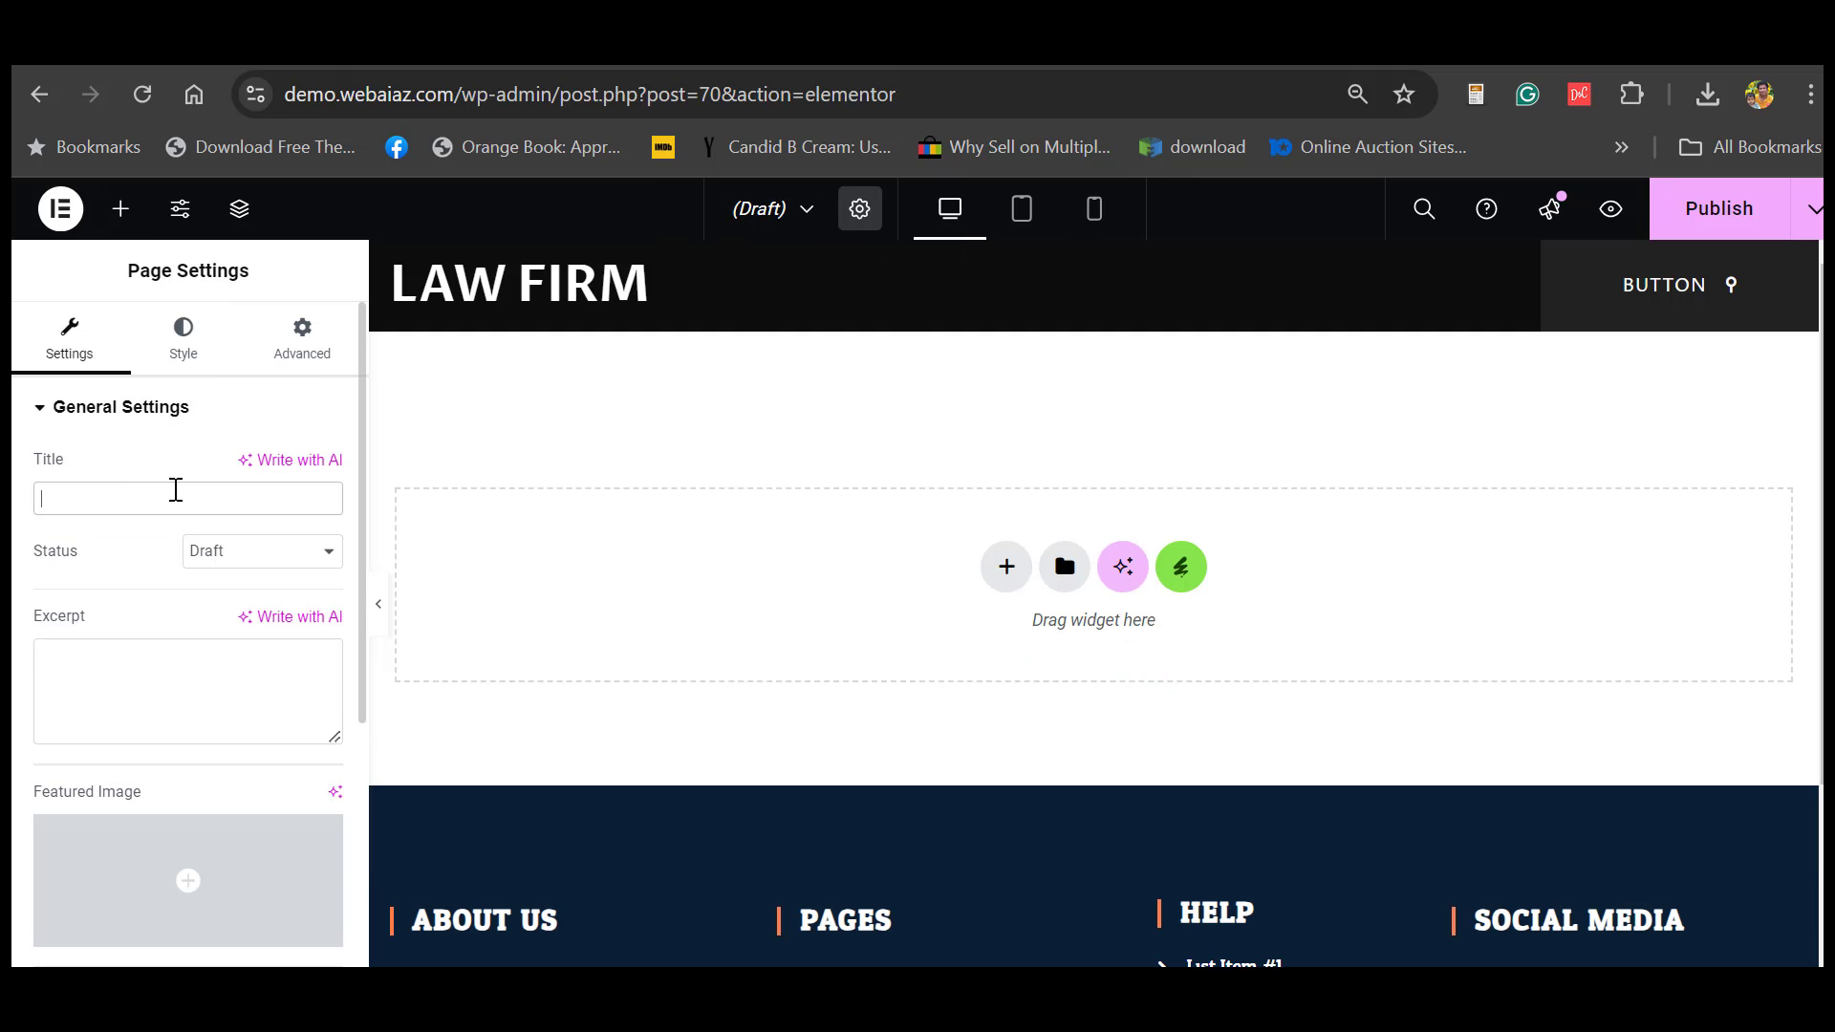
pyautogui.write('FAQ')
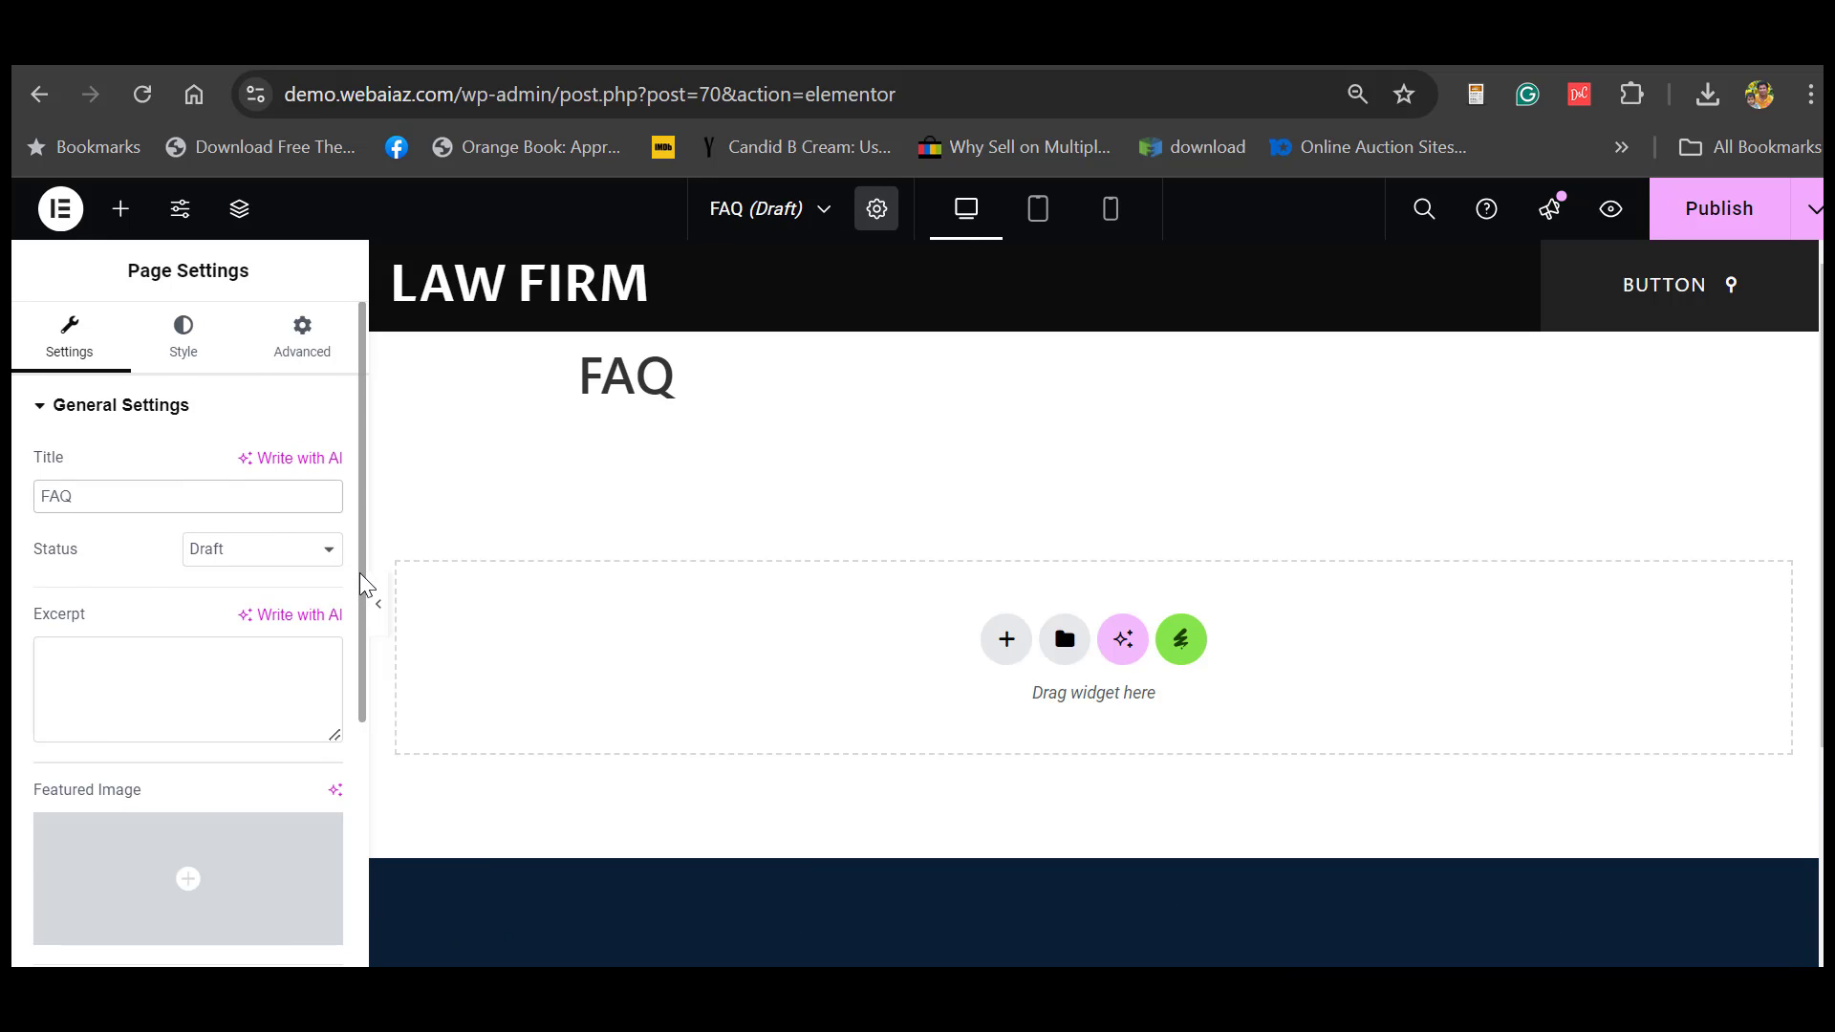
pyautogui.scroll(-3, 360, 669)
pyautogui.click(326, 841)
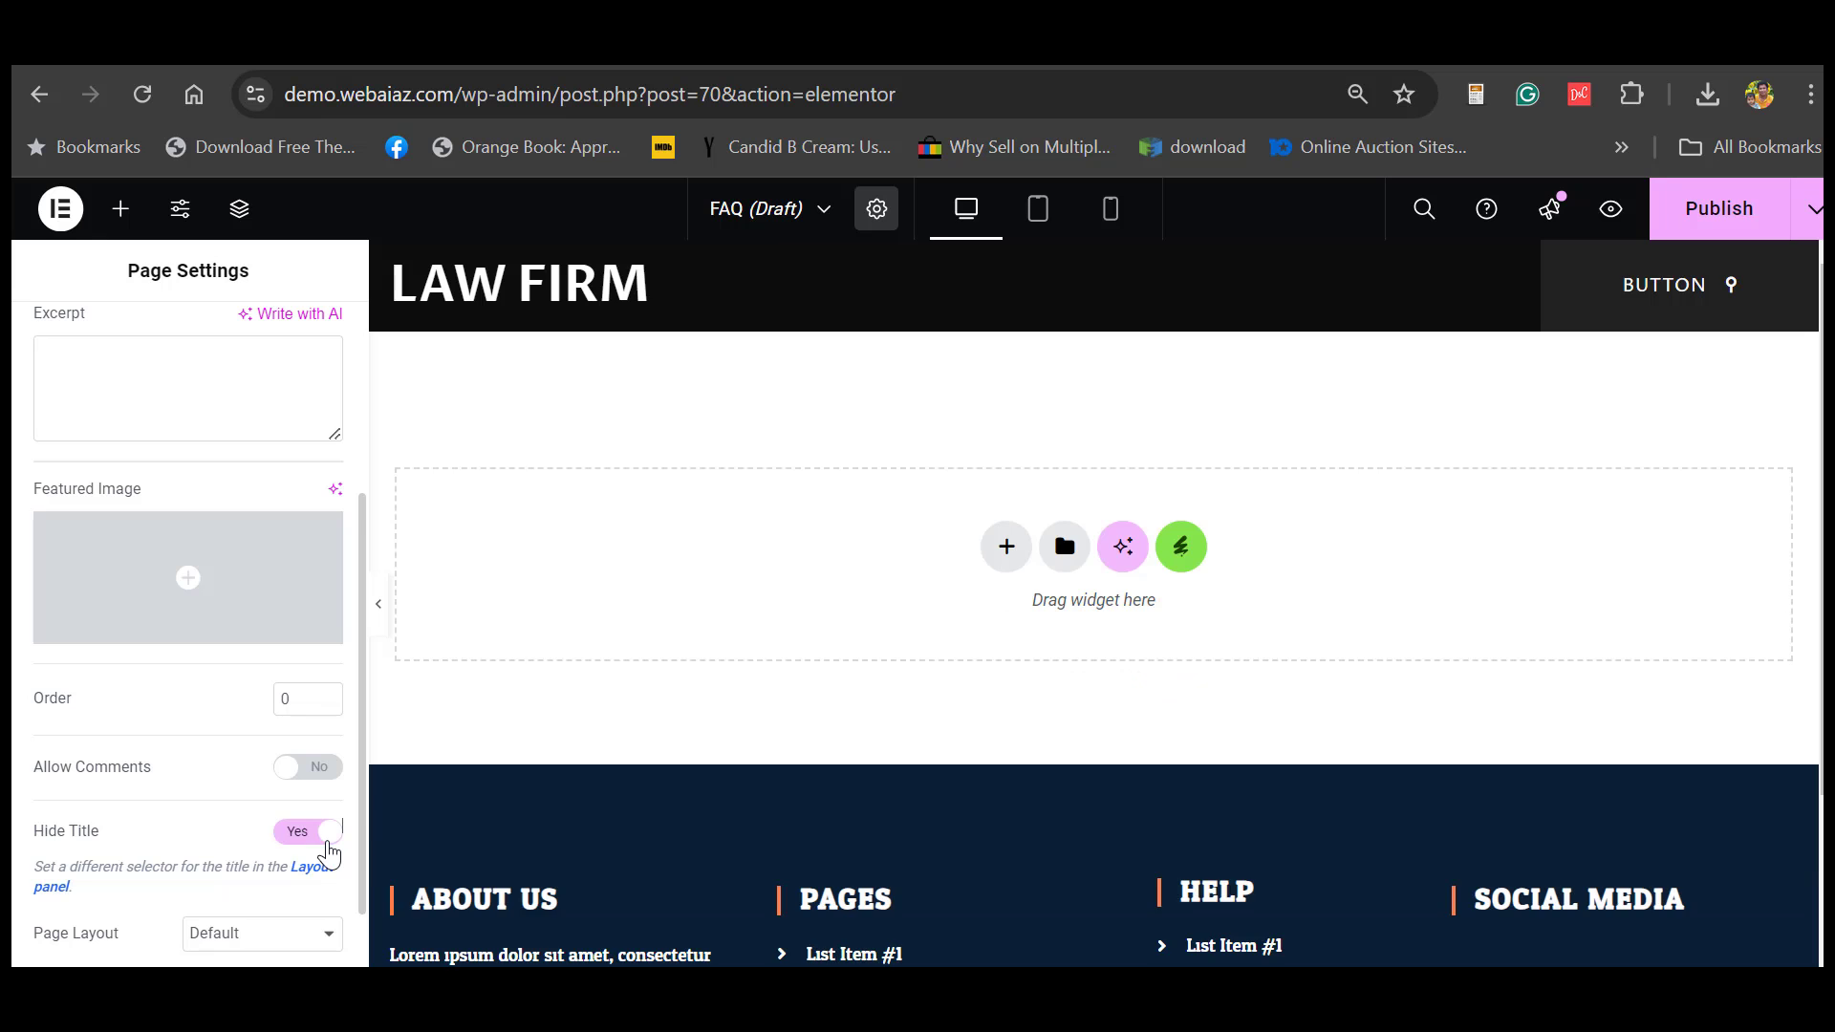
# - Insert the FAQ 1 template from the installed Law Firm kit into the FAQ page and publish it
pyautogui.click(1179, 548)
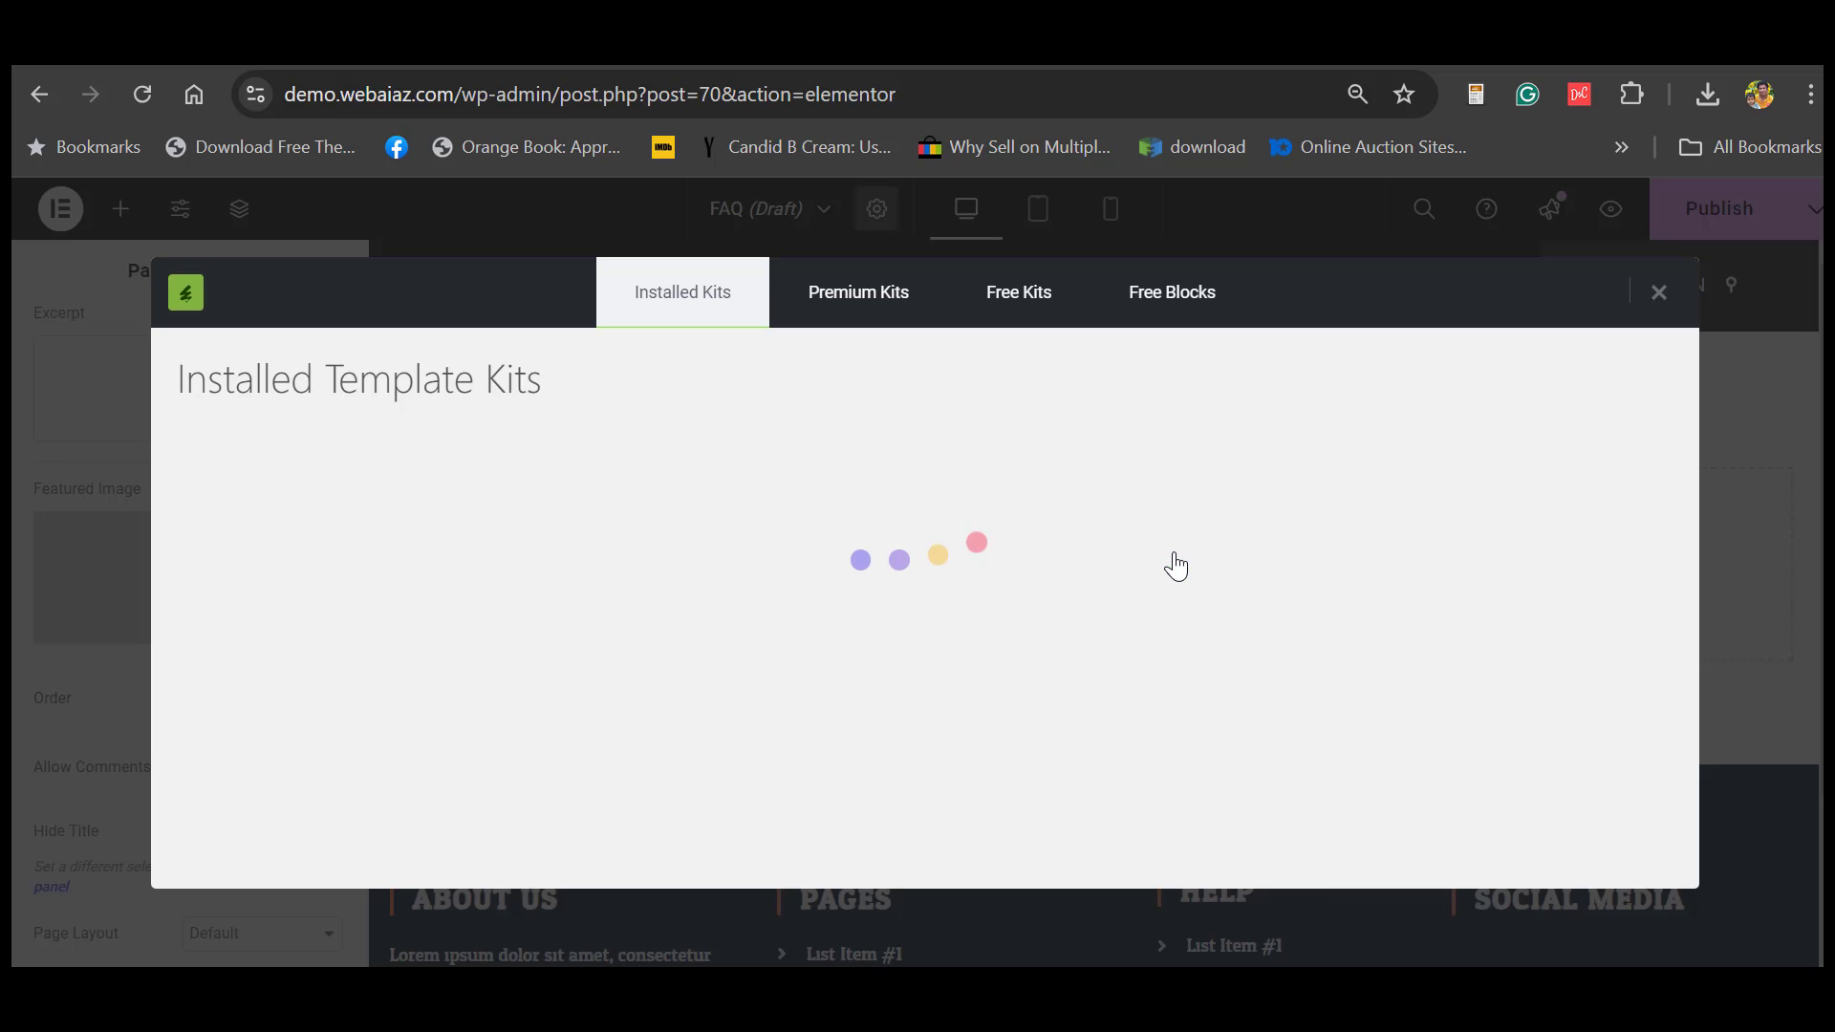
pyautogui.click(465, 603)
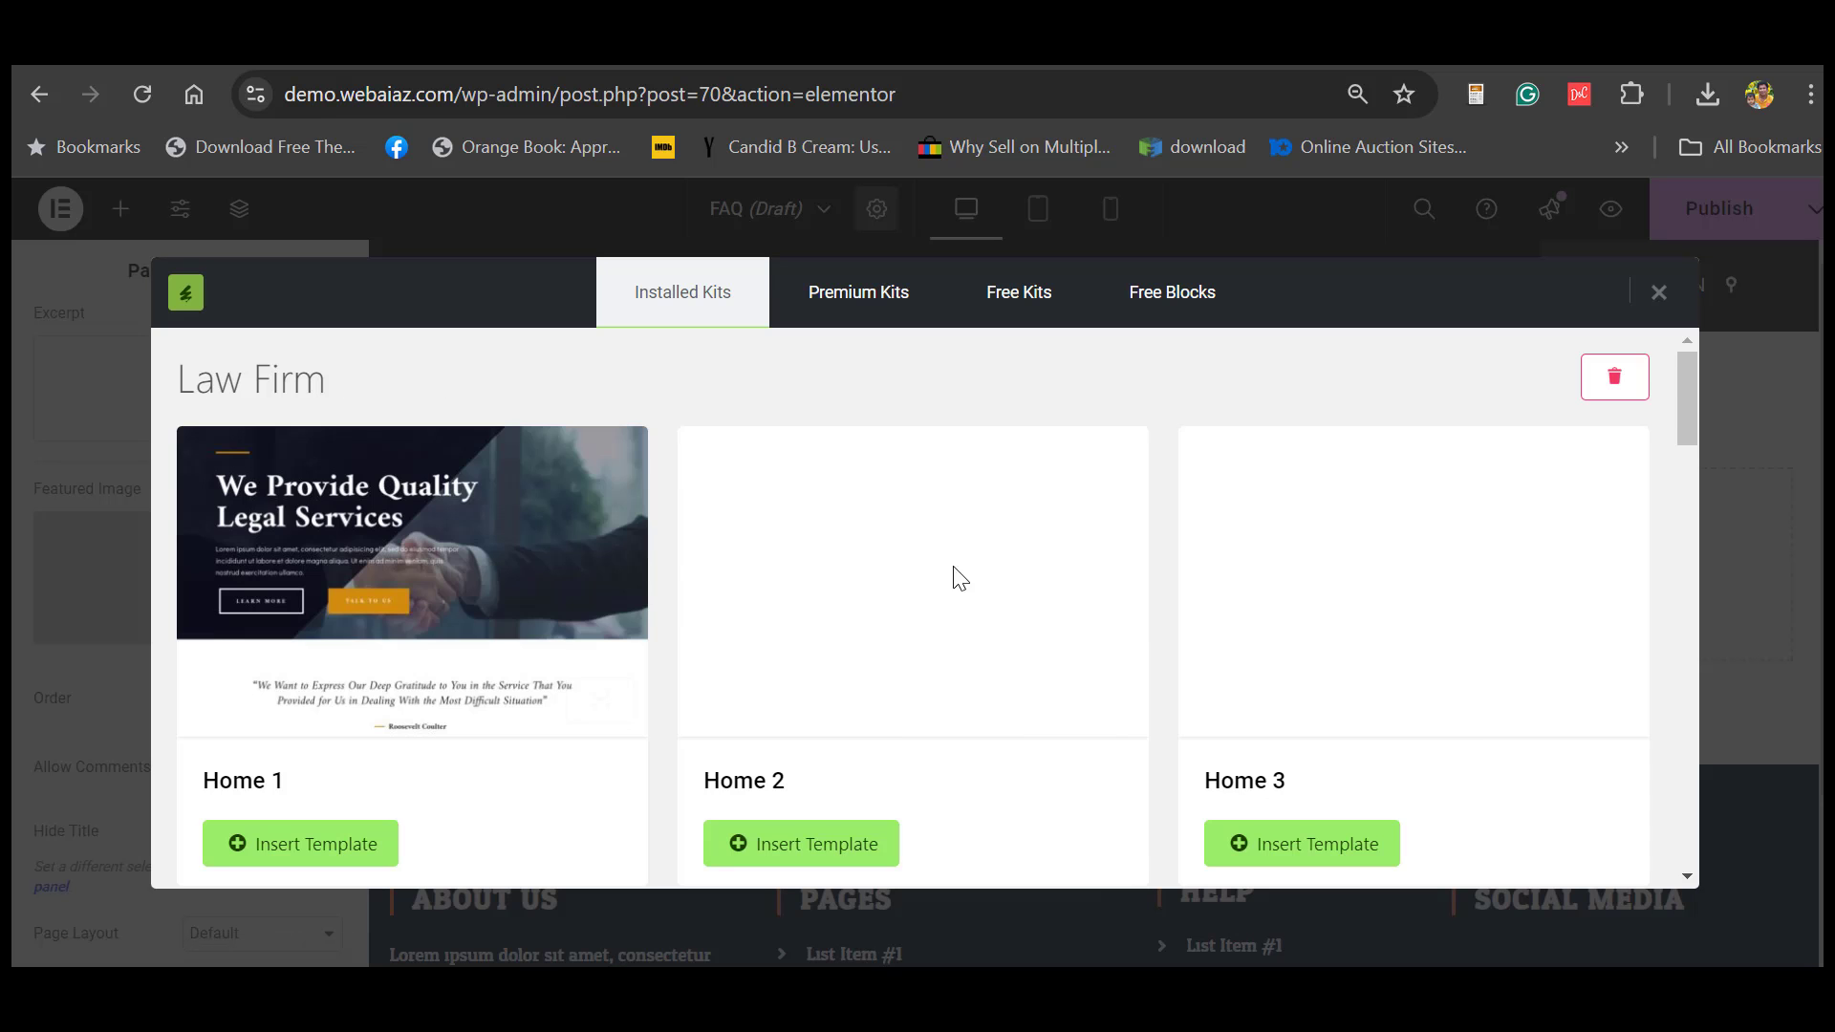
pyautogui.moveTo(1686, 446); pyautogui.dragTo(1729, 682)
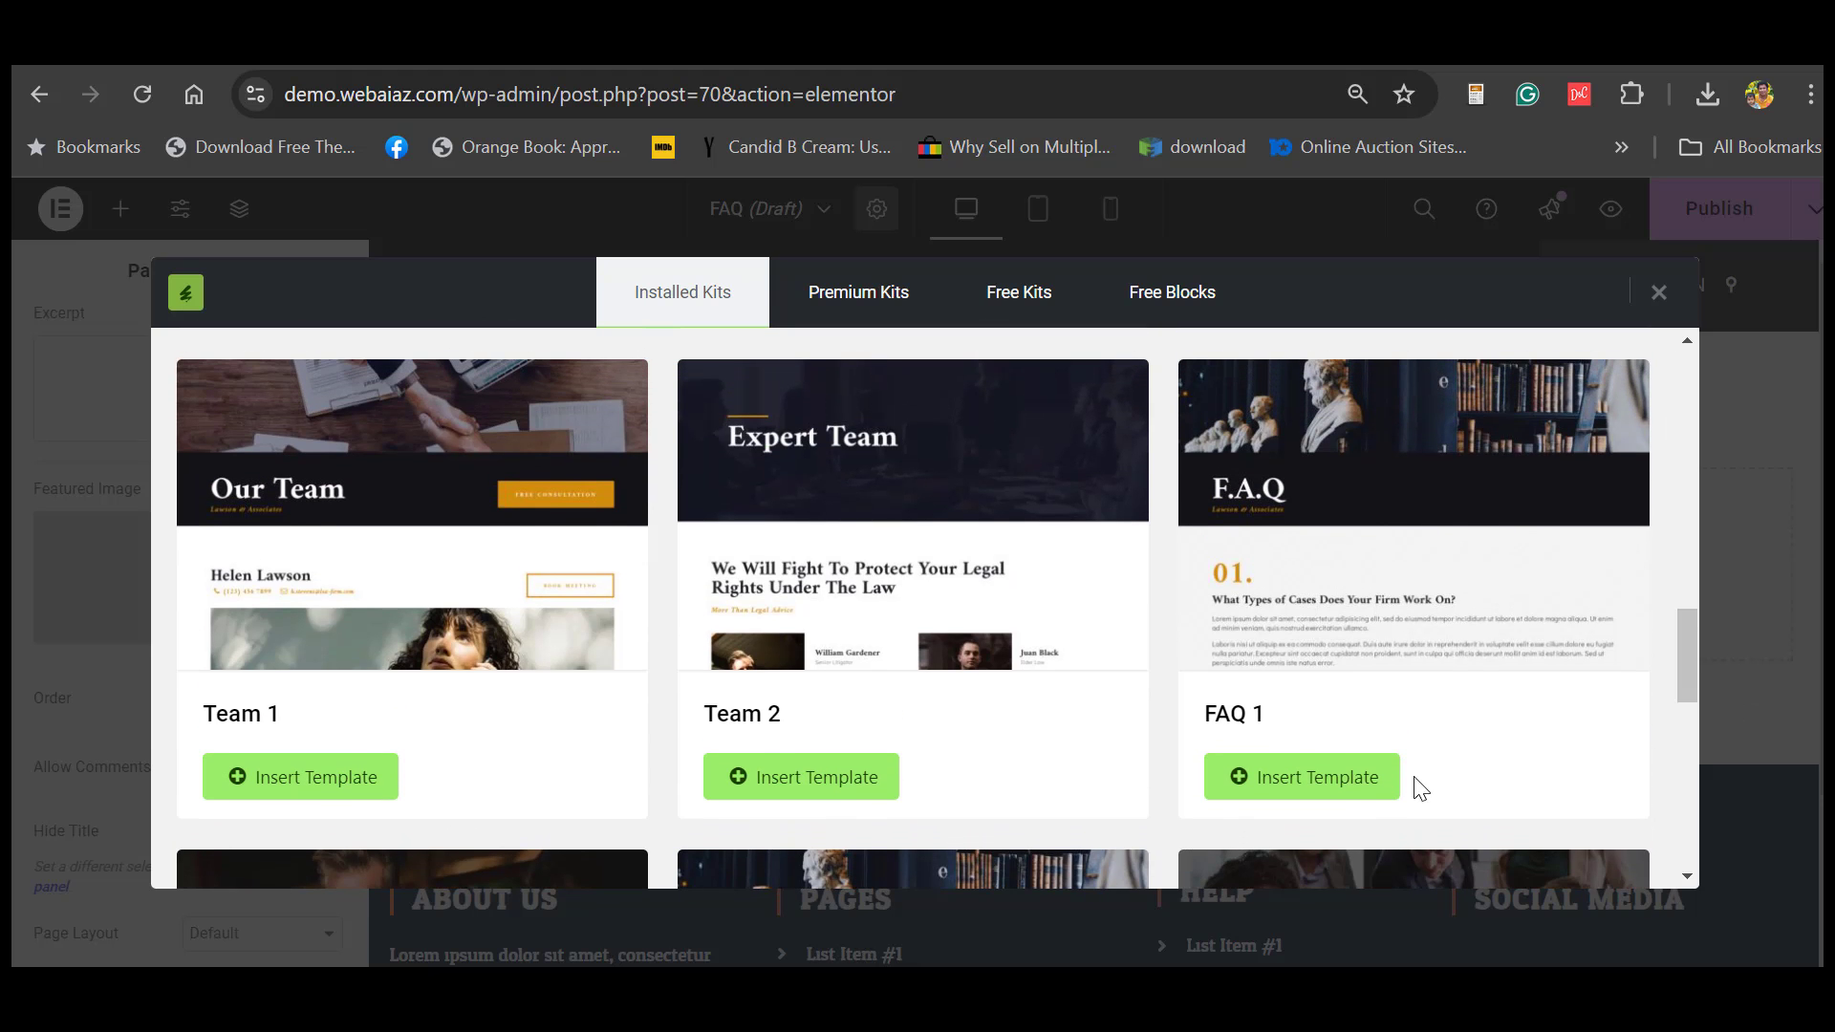
pyautogui.click(1299, 774)
pyautogui.click(1681, 210)
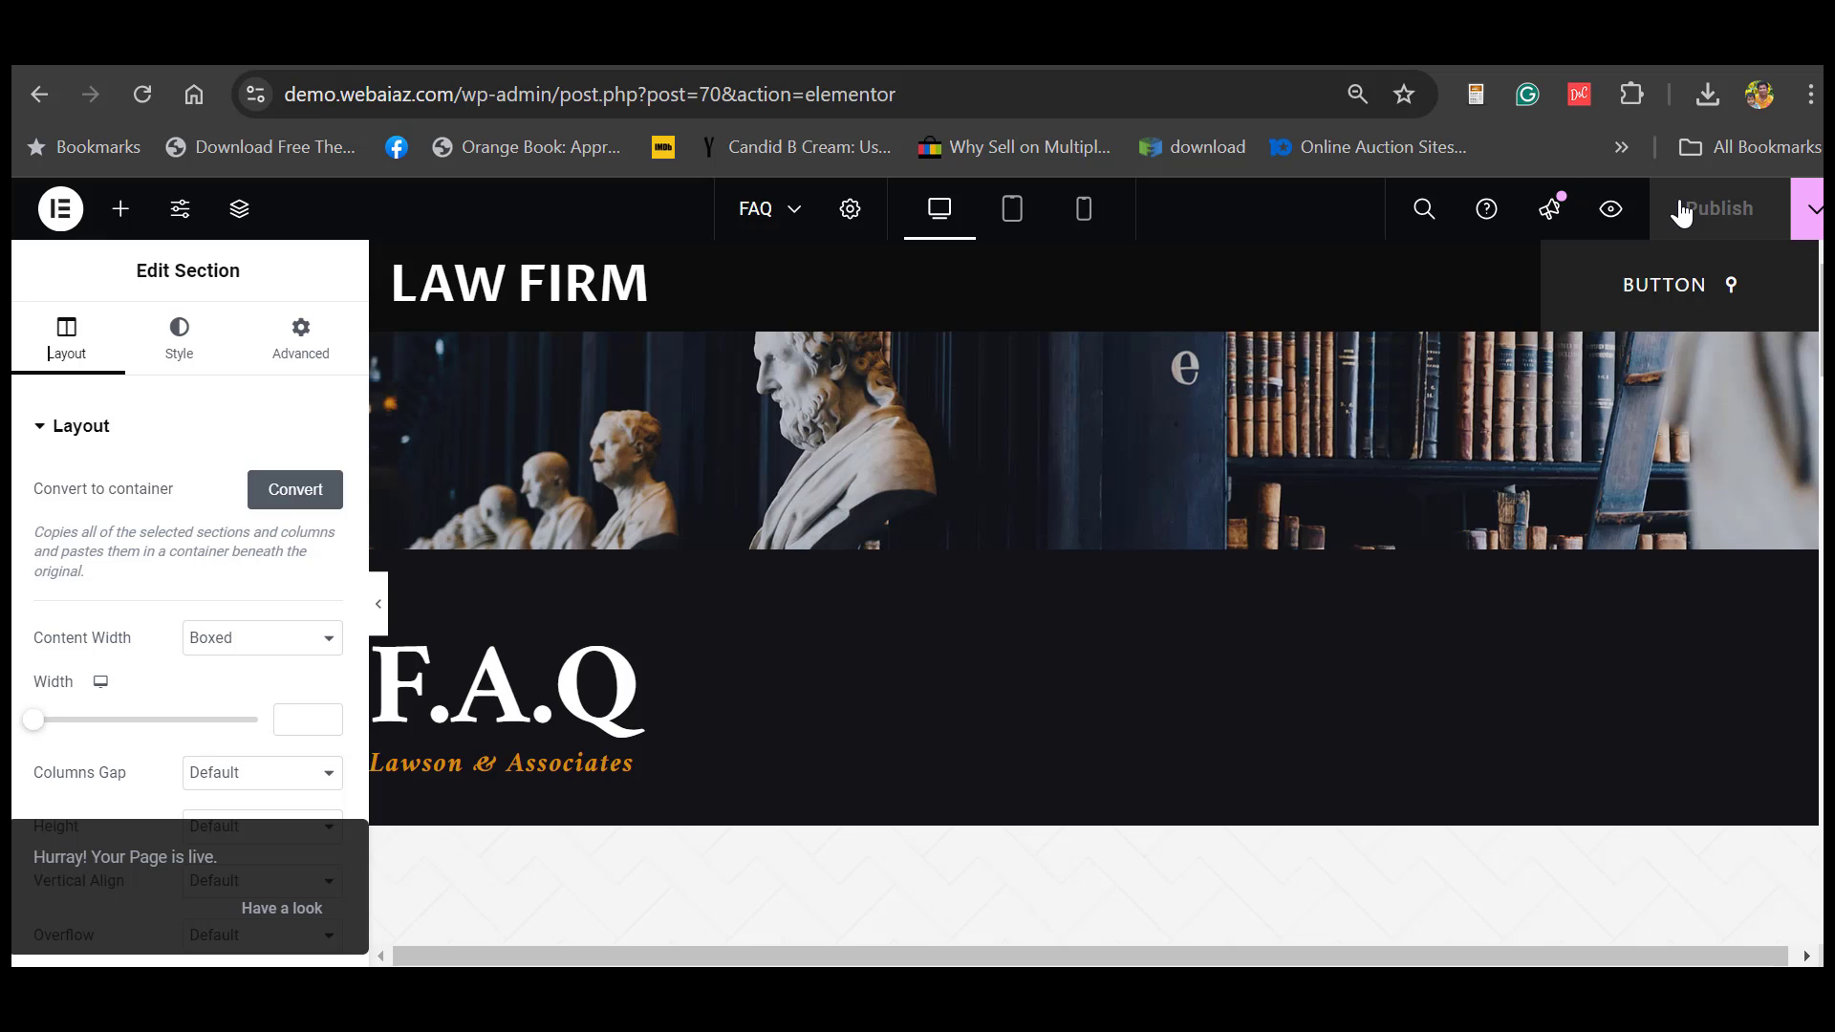
# - Add a new WordPress page titled "Contact Us" in a separate browser tab and publish it
pyautogui.click(1041, 43)
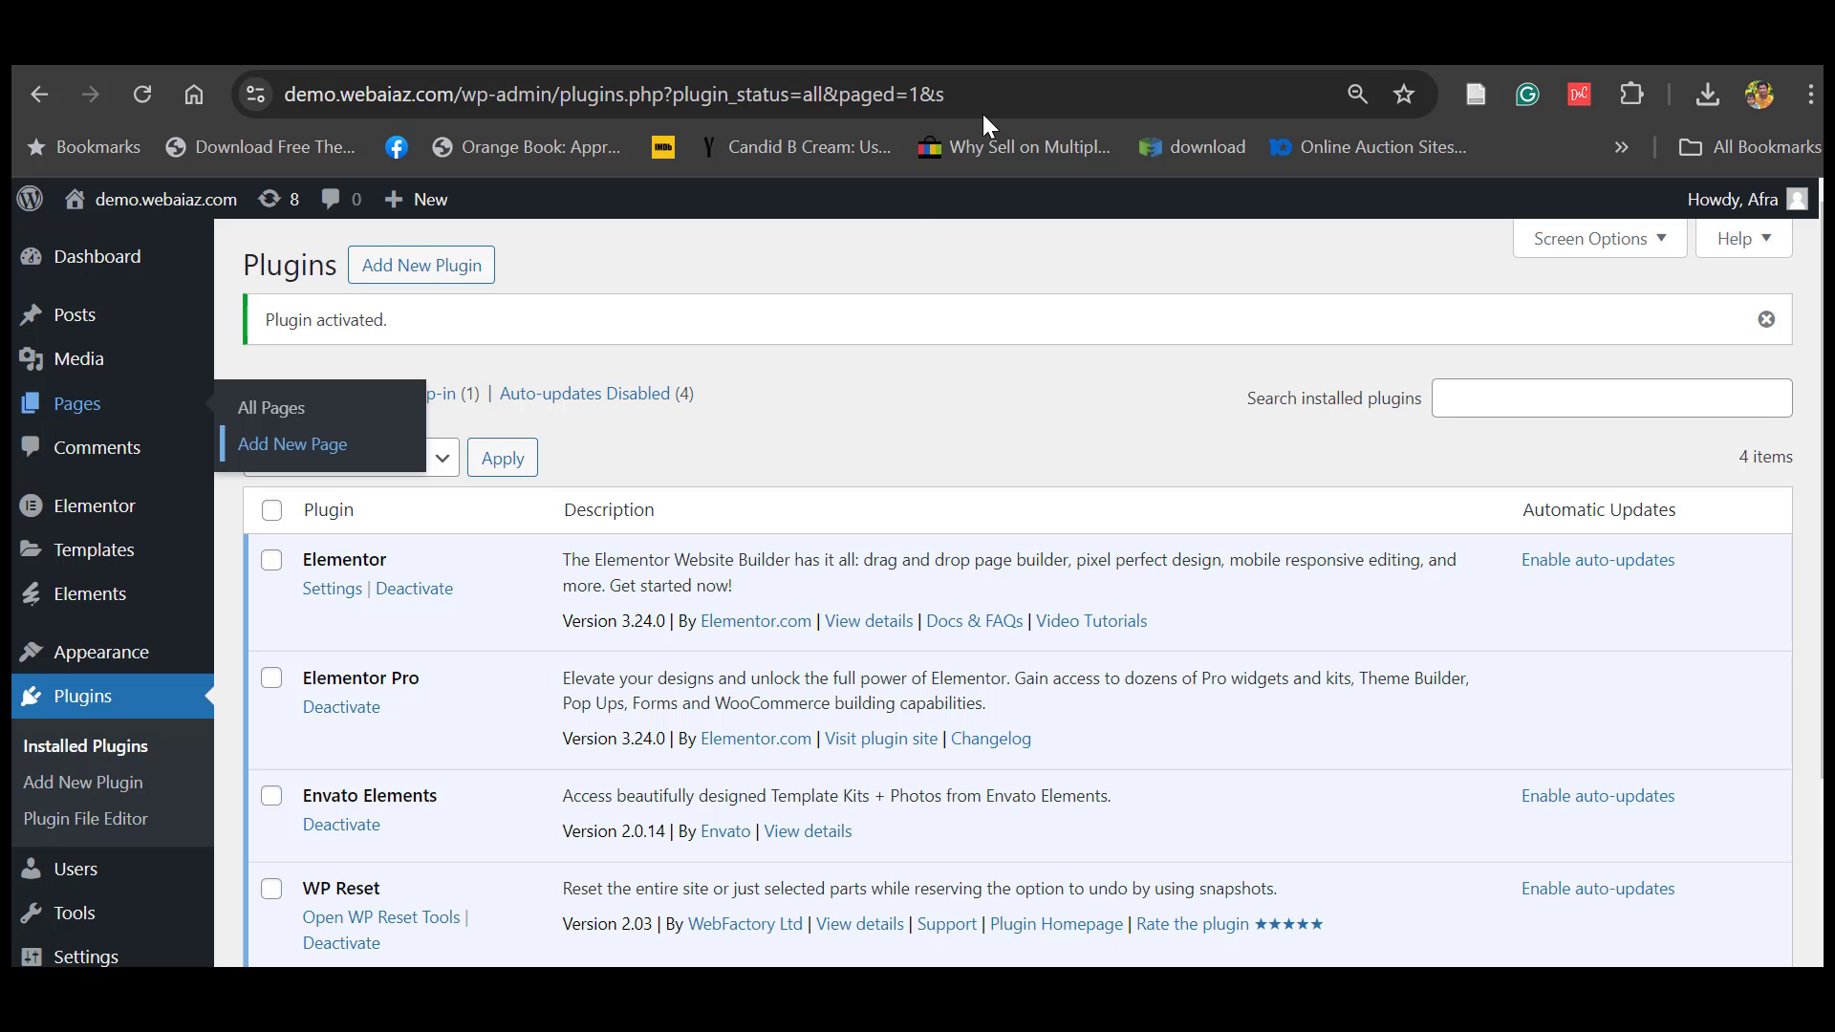
pyautogui.rightClick(273, 449)
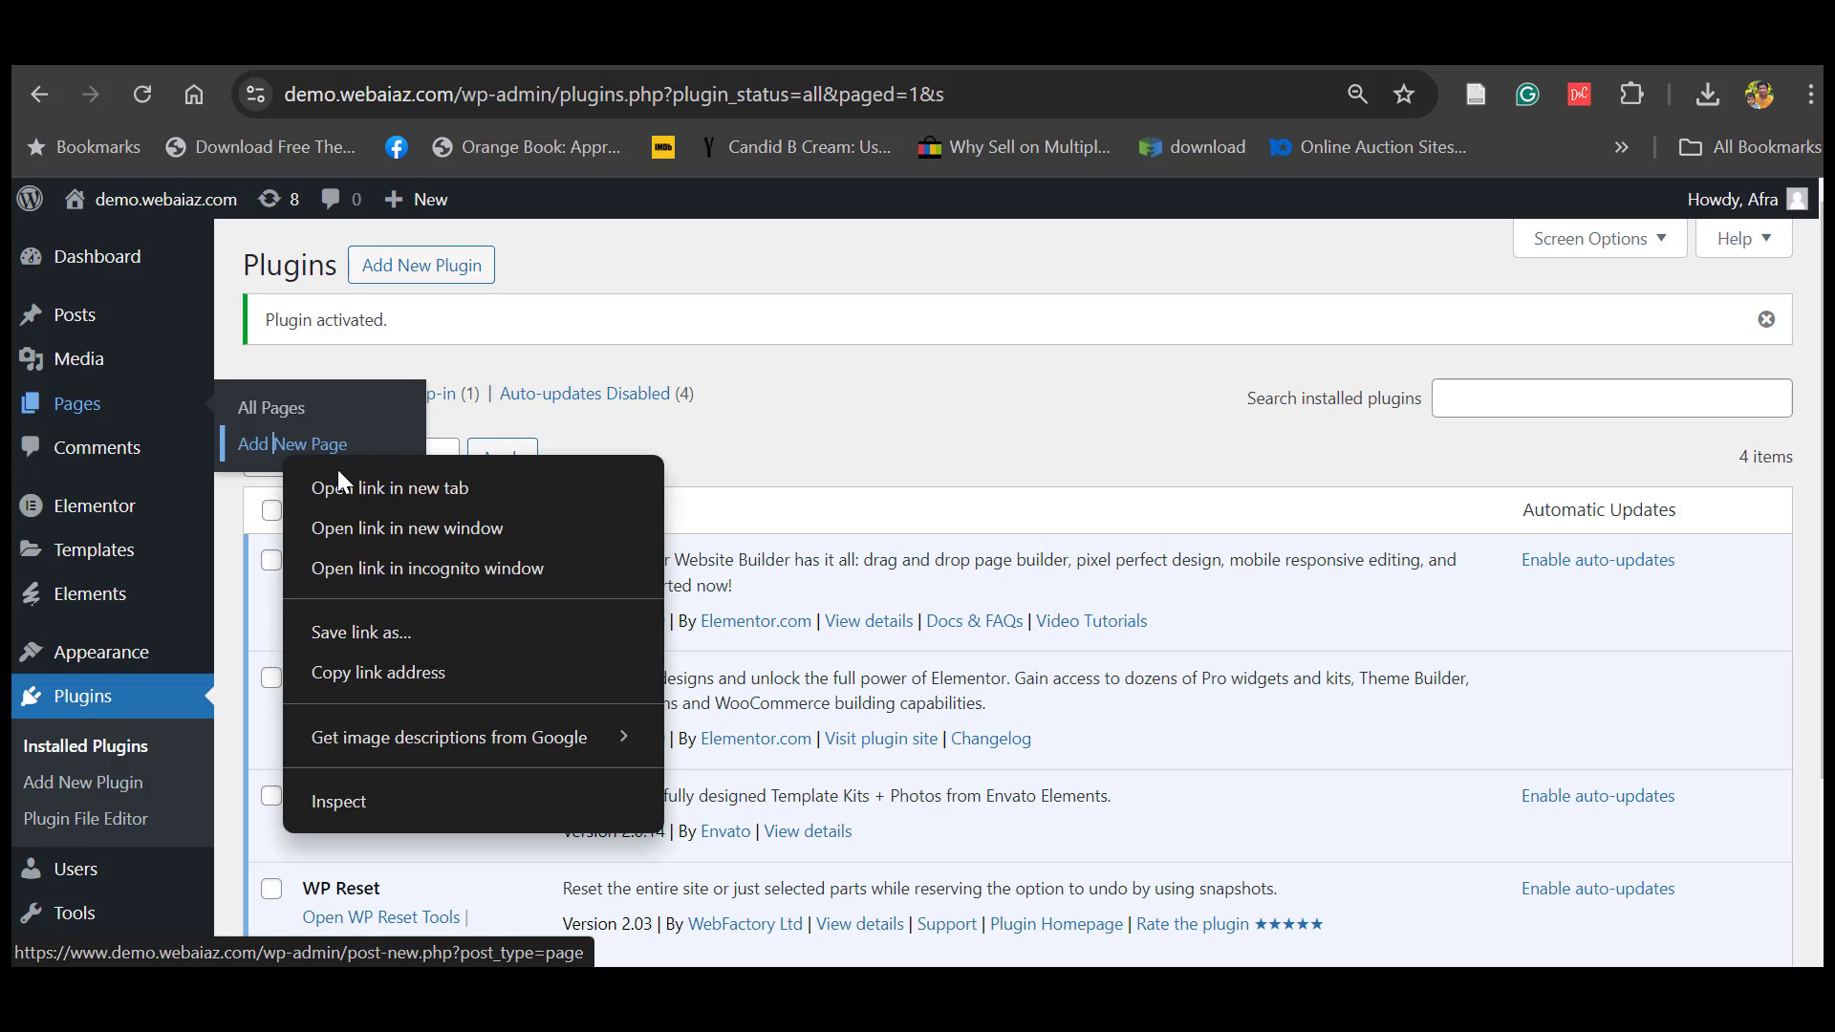
pyautogui.click(355, 477)
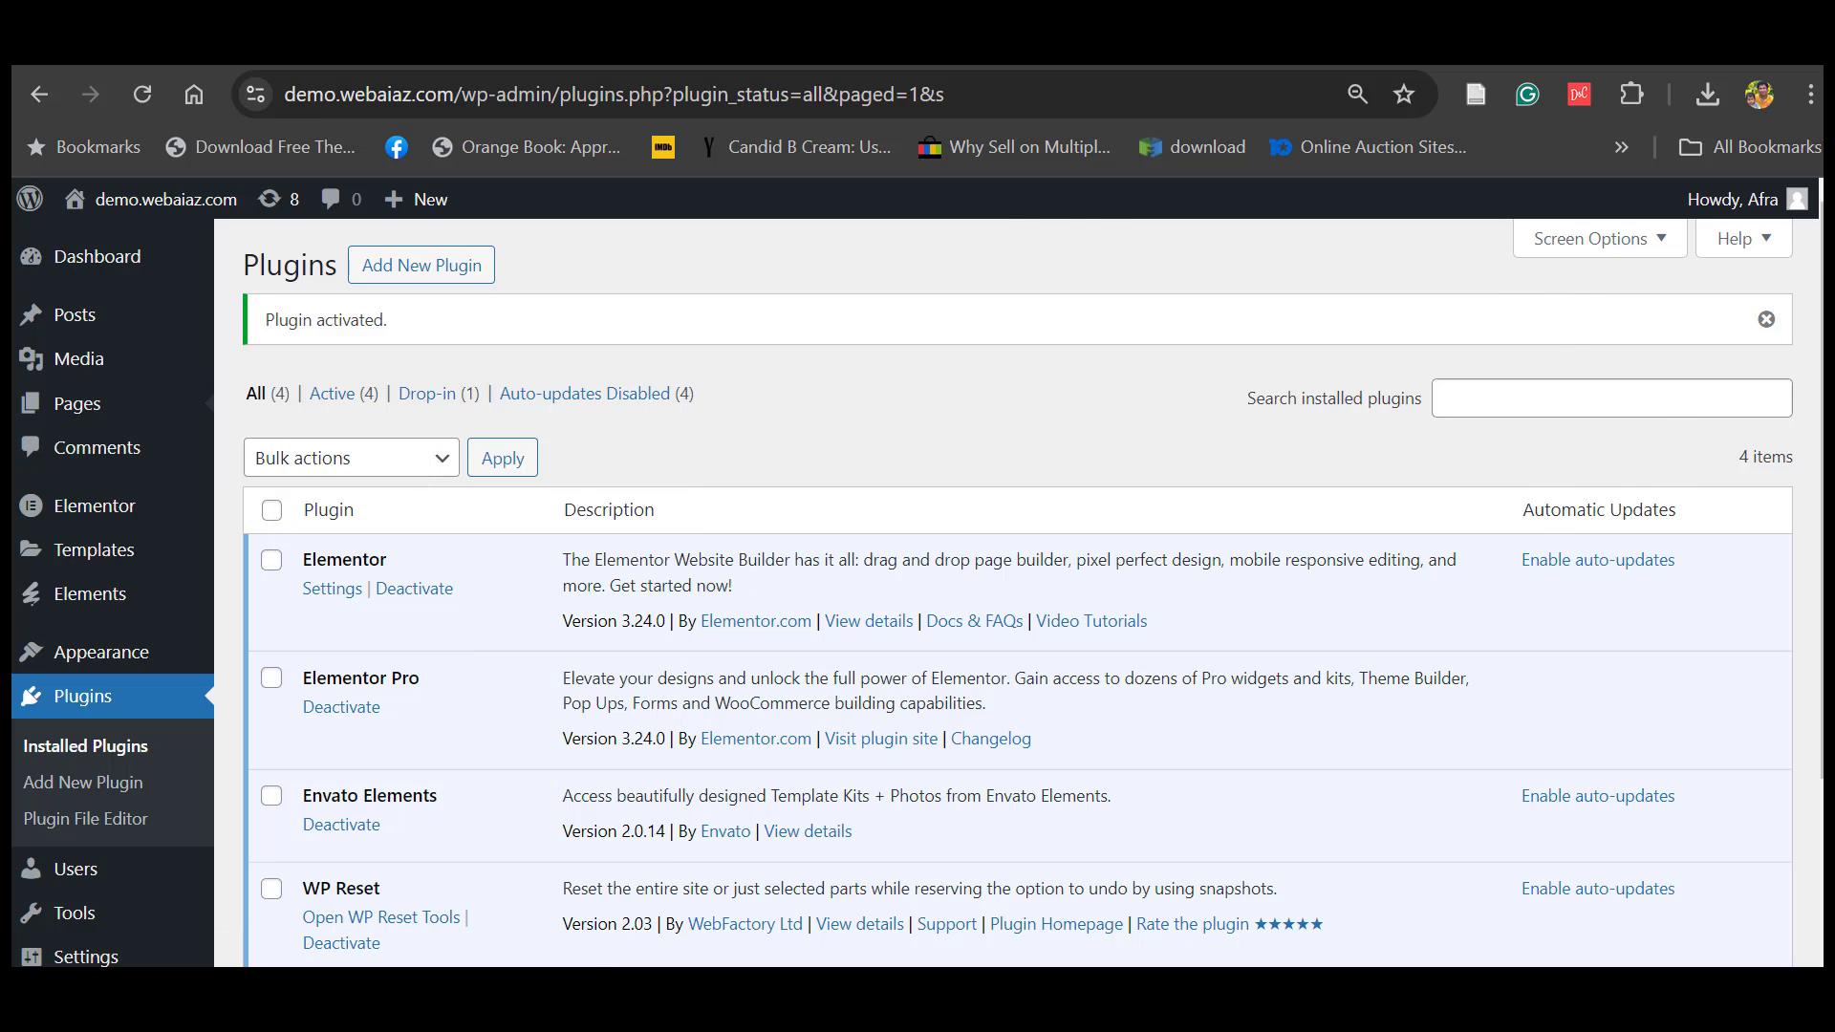
pyautogui.write('s')
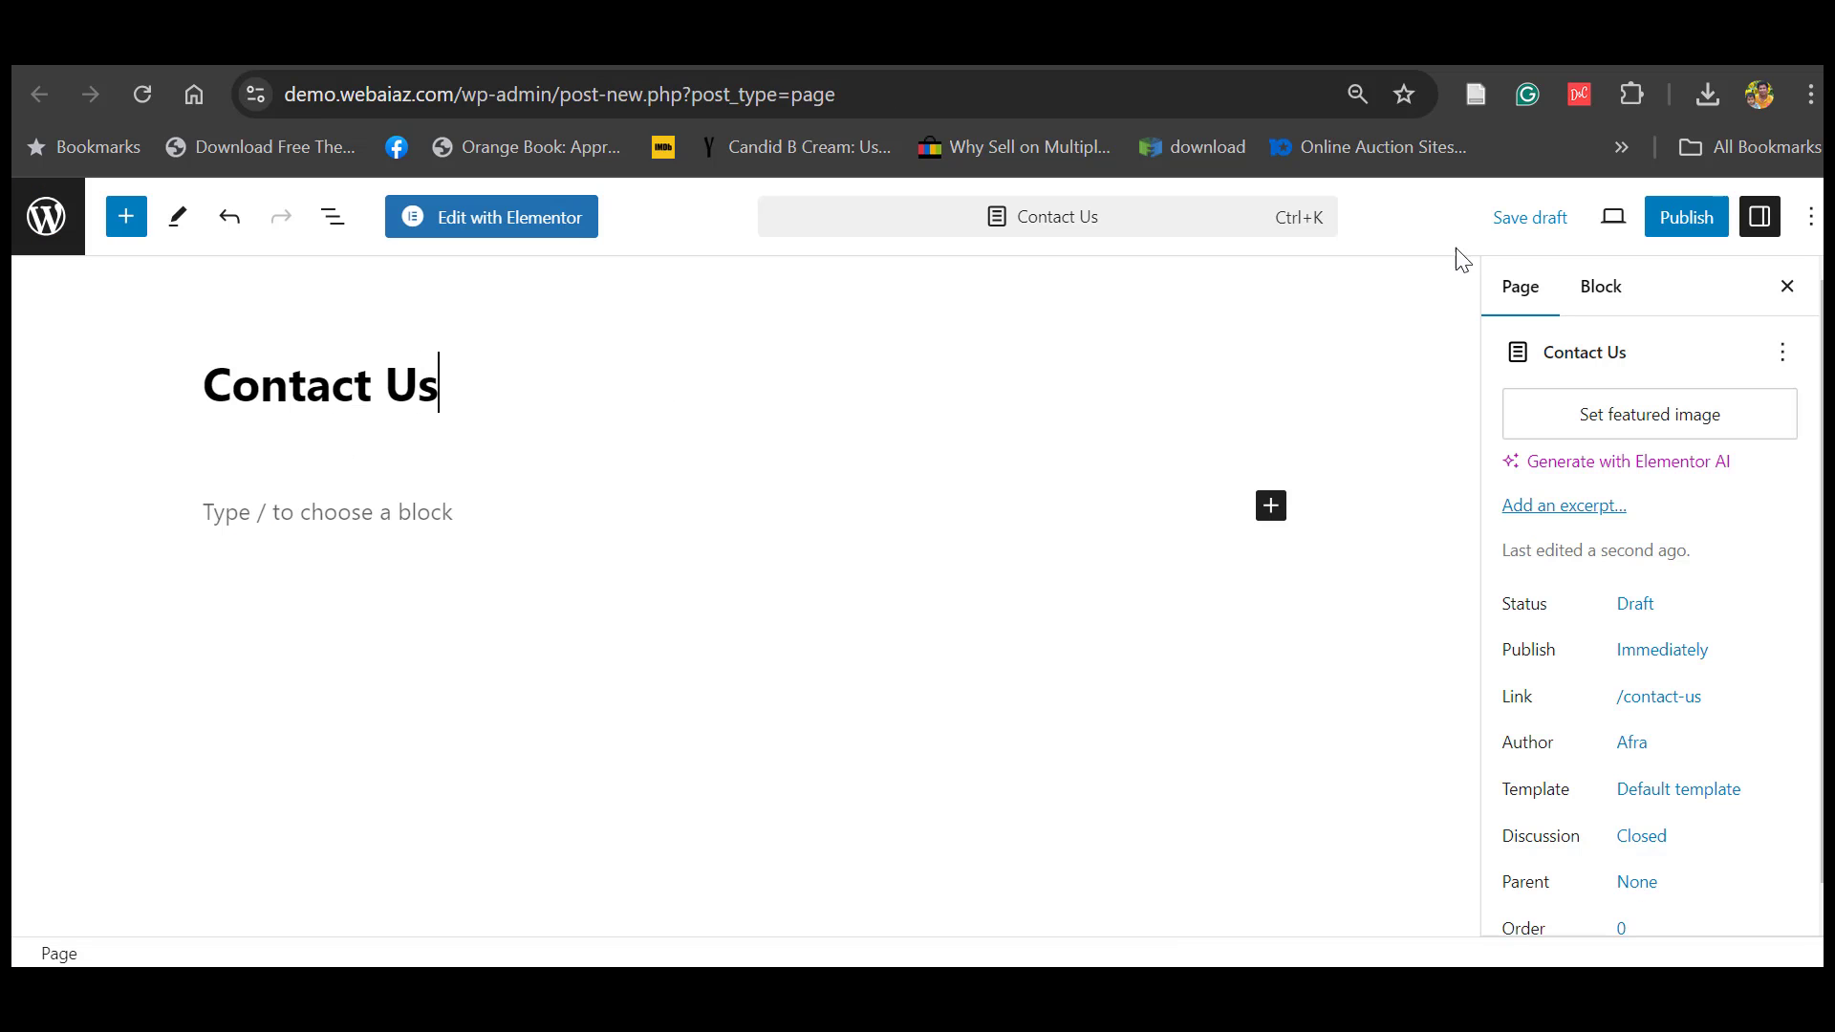
pyautogui.click(1686, 217)
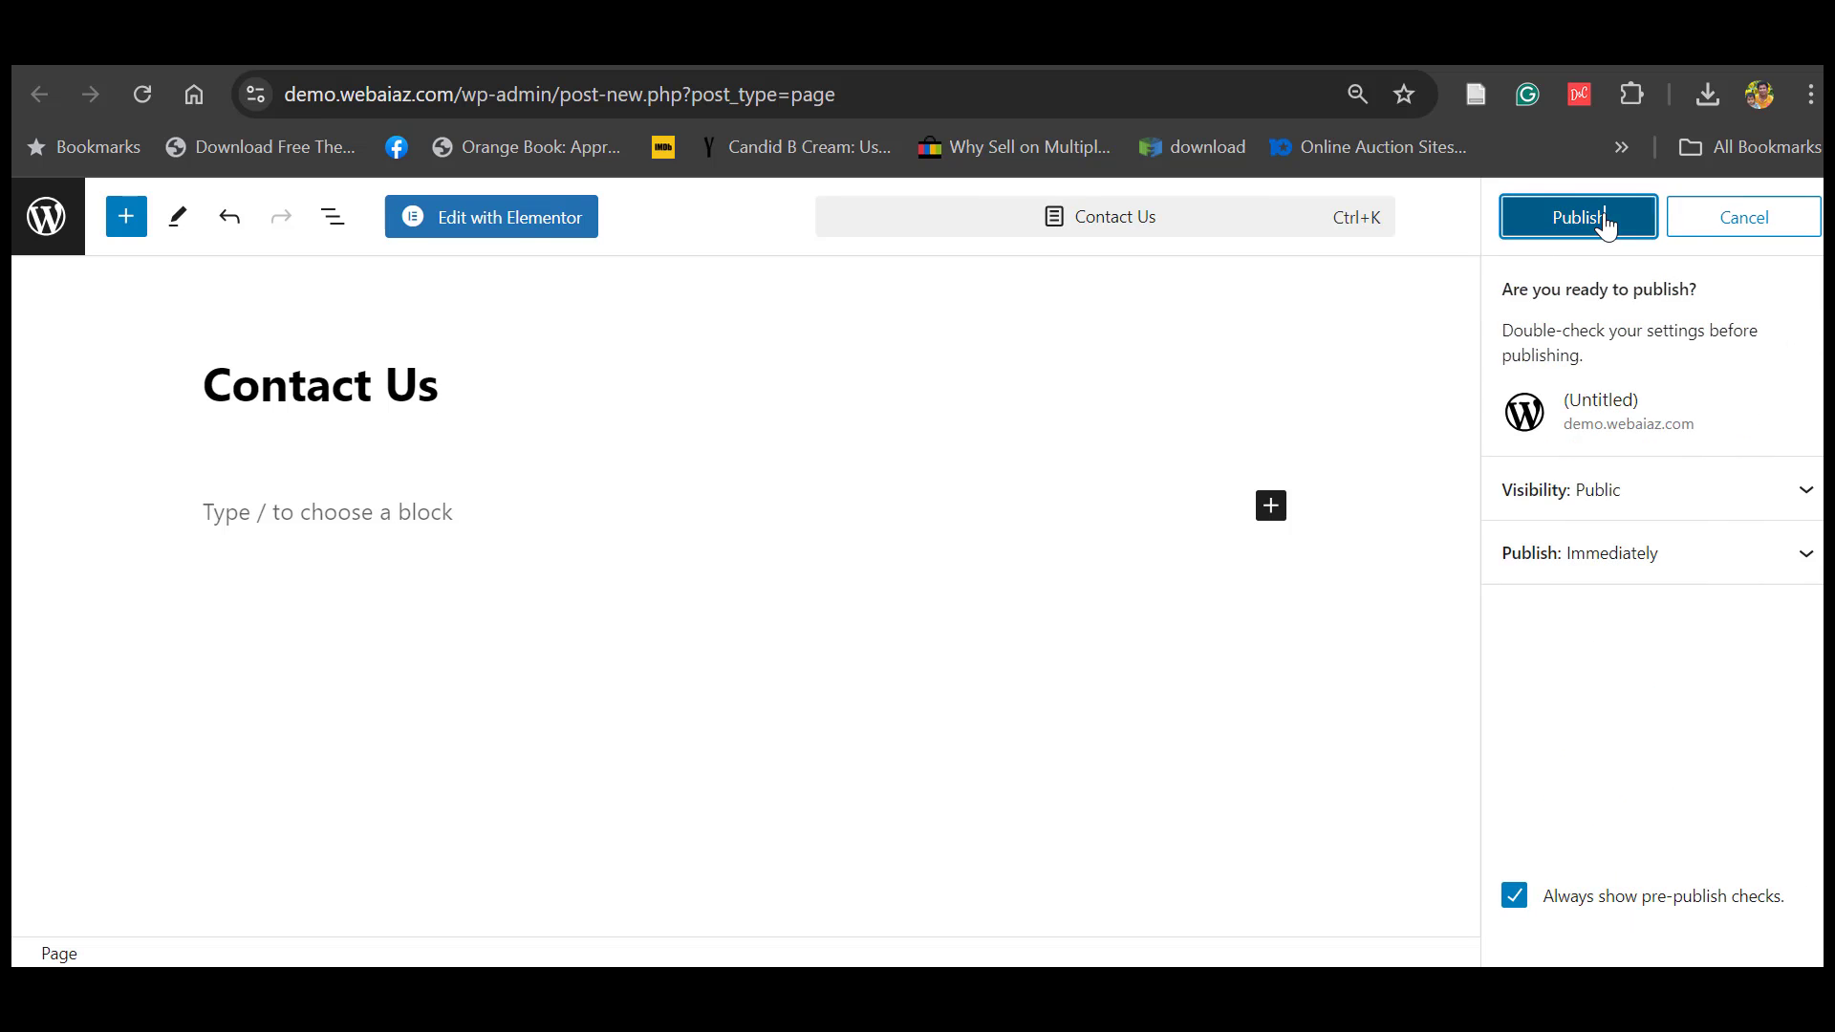
pyautogui.click(1606, 219)
# - Open the Contact Us page for editing with Elementor and turn on Hide Title in its page settings
pyautogui.click(513, 223)
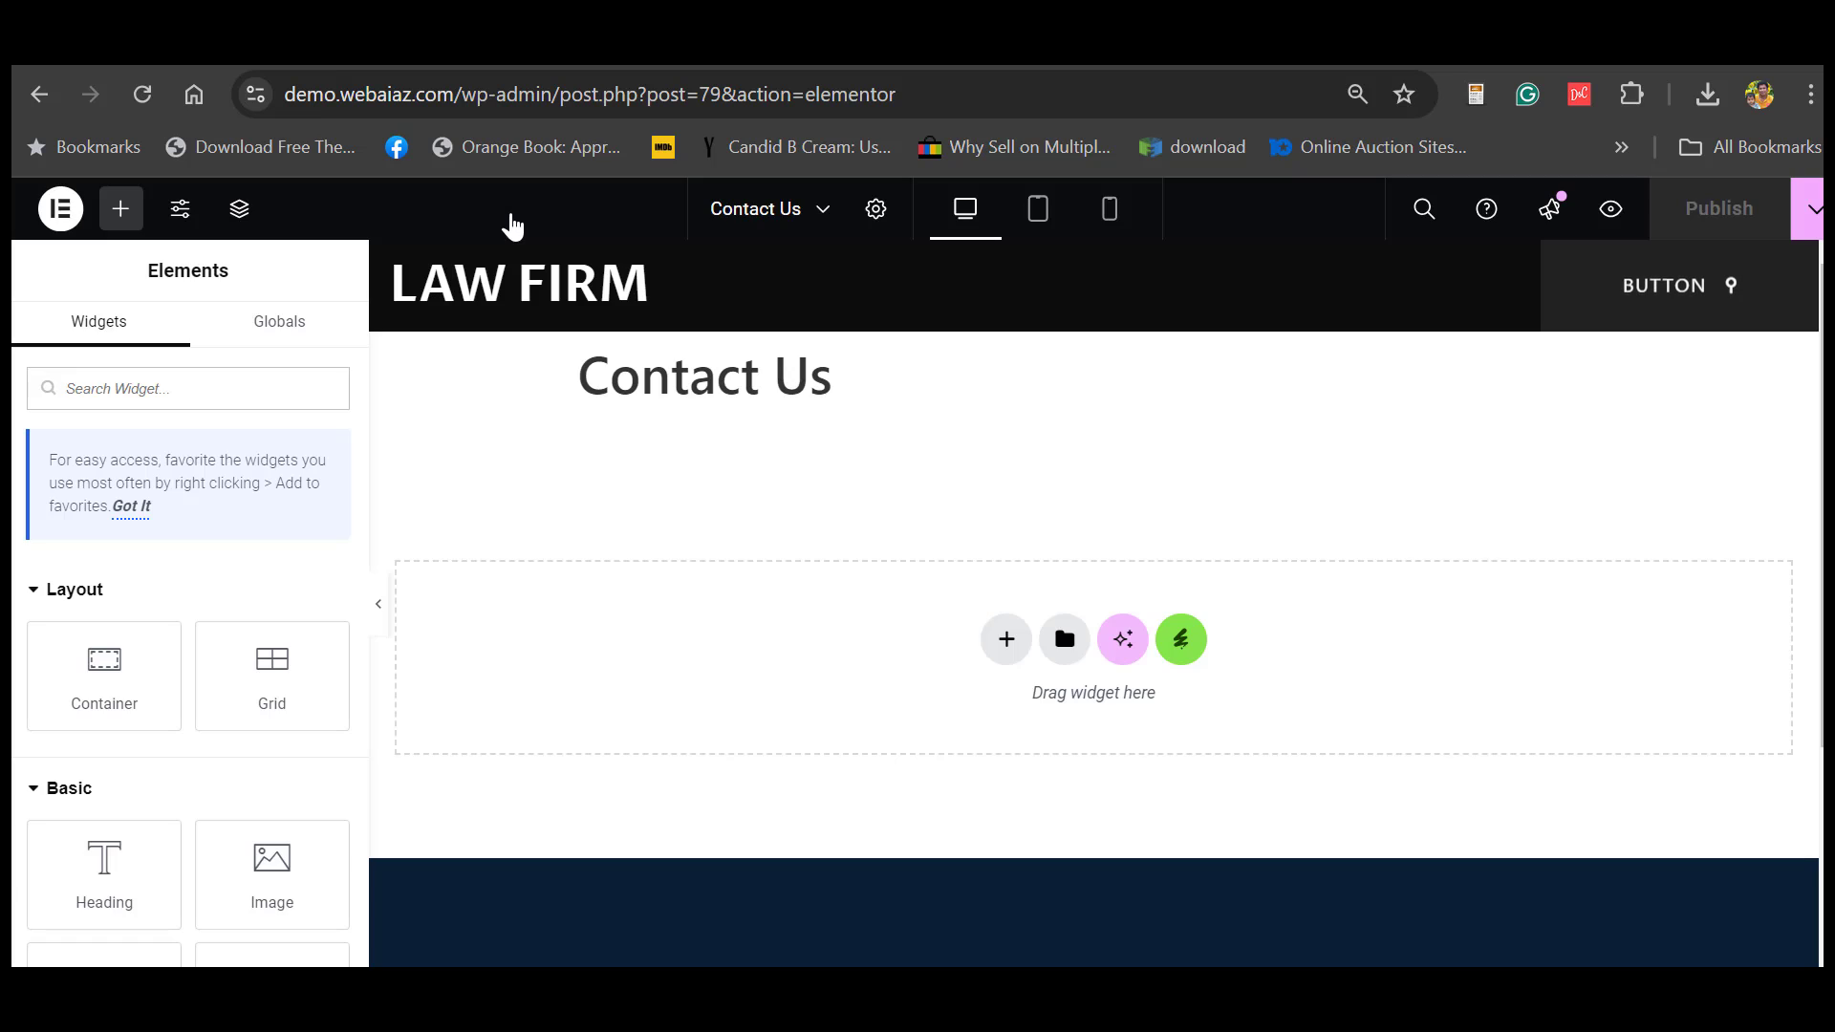
pyautogui.click(873, 210)
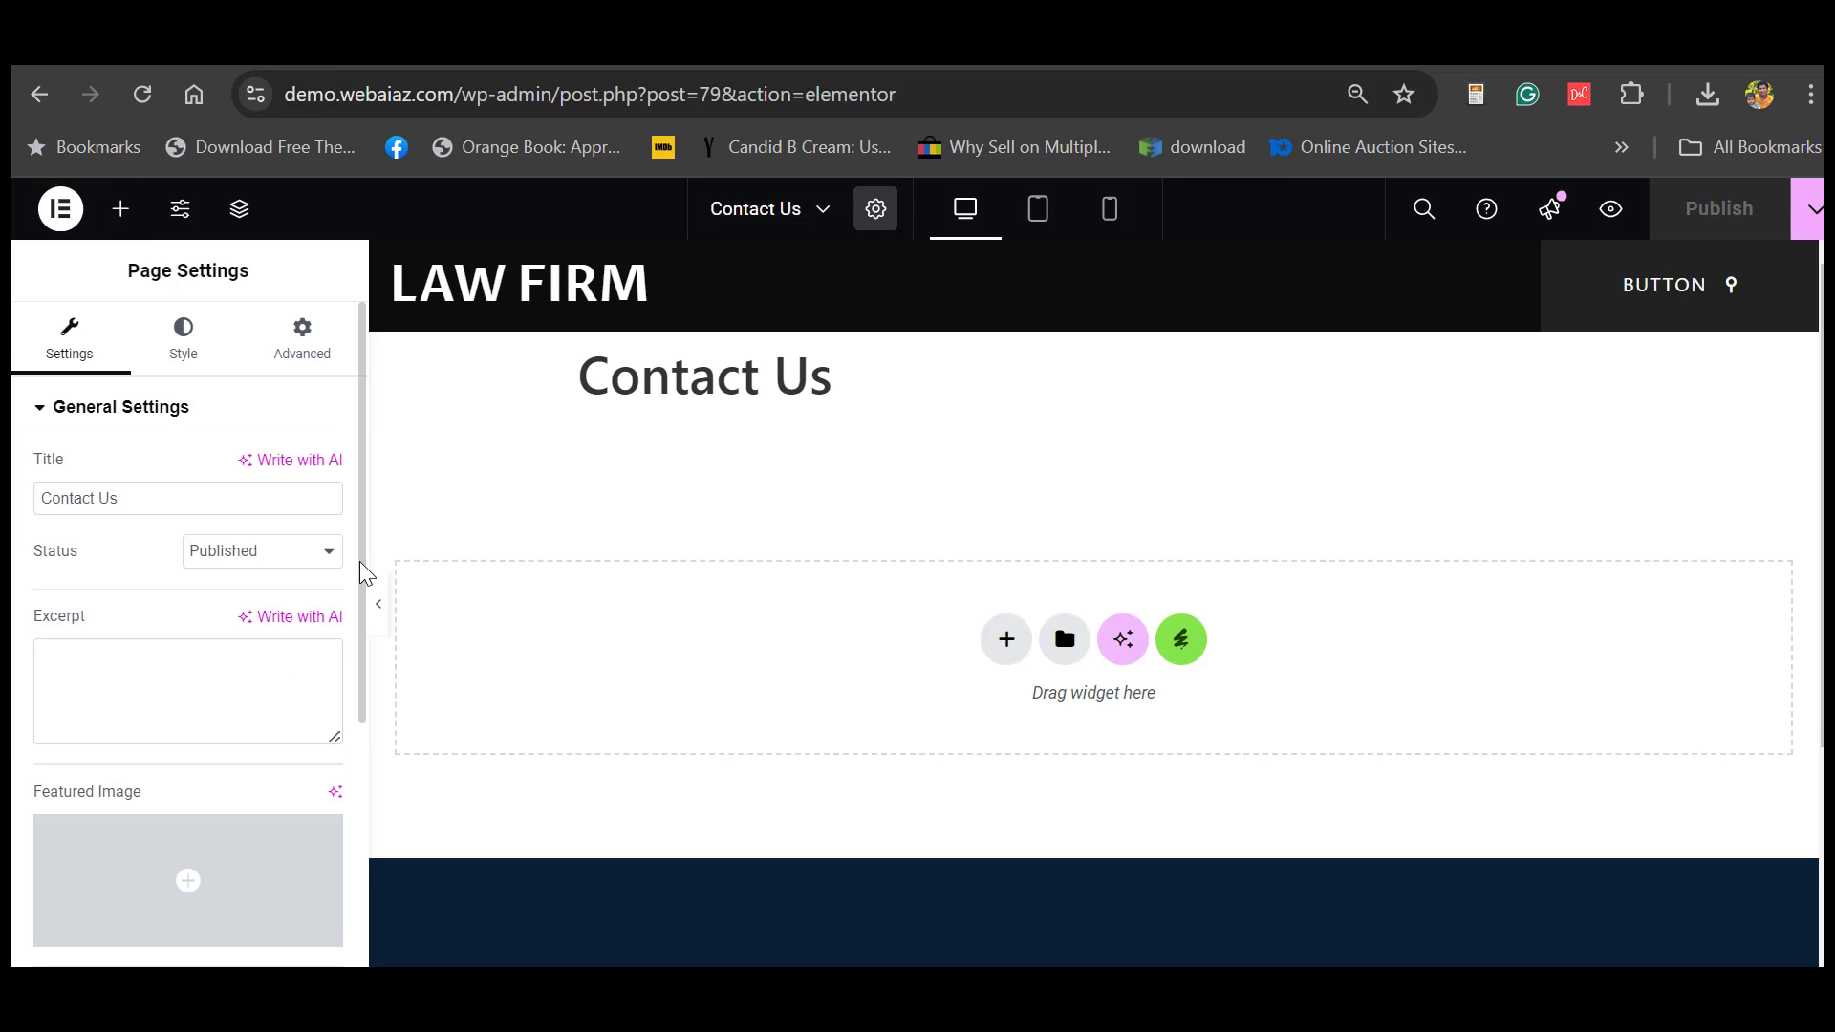
pyautogui.scroll(-5, 354, 650)
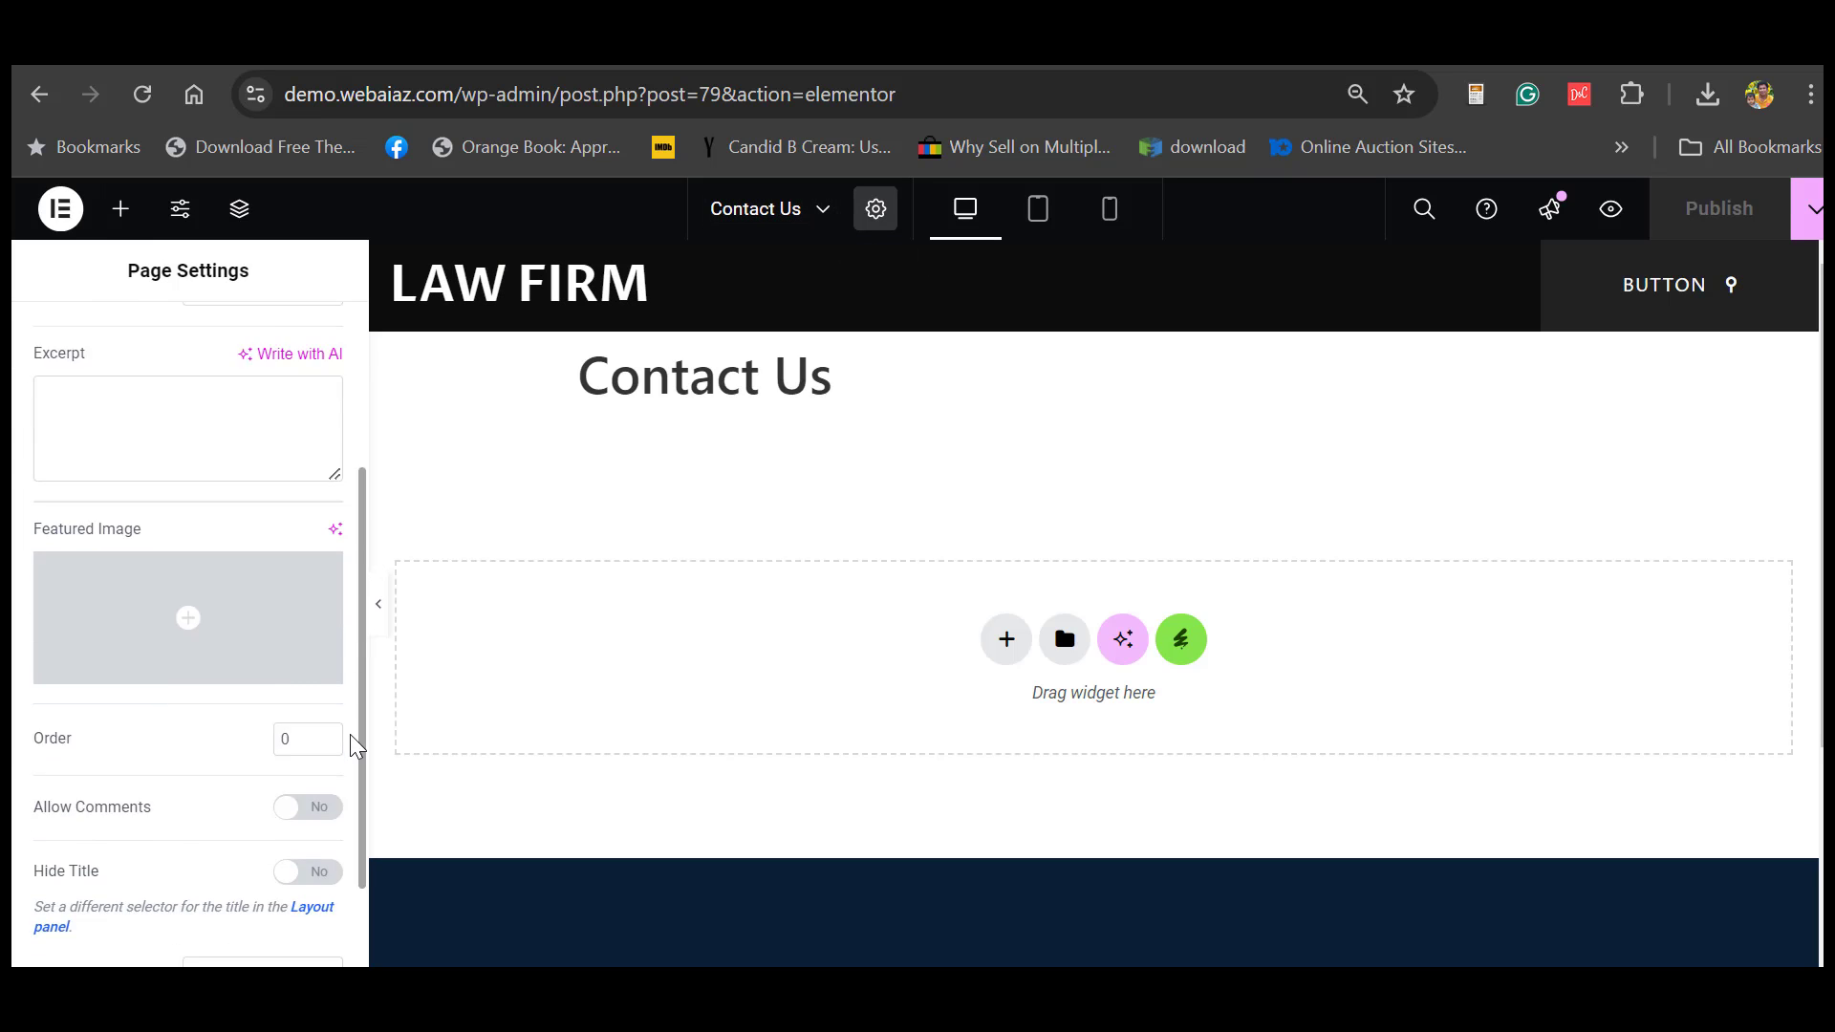
pyautogui.click(311, 755)
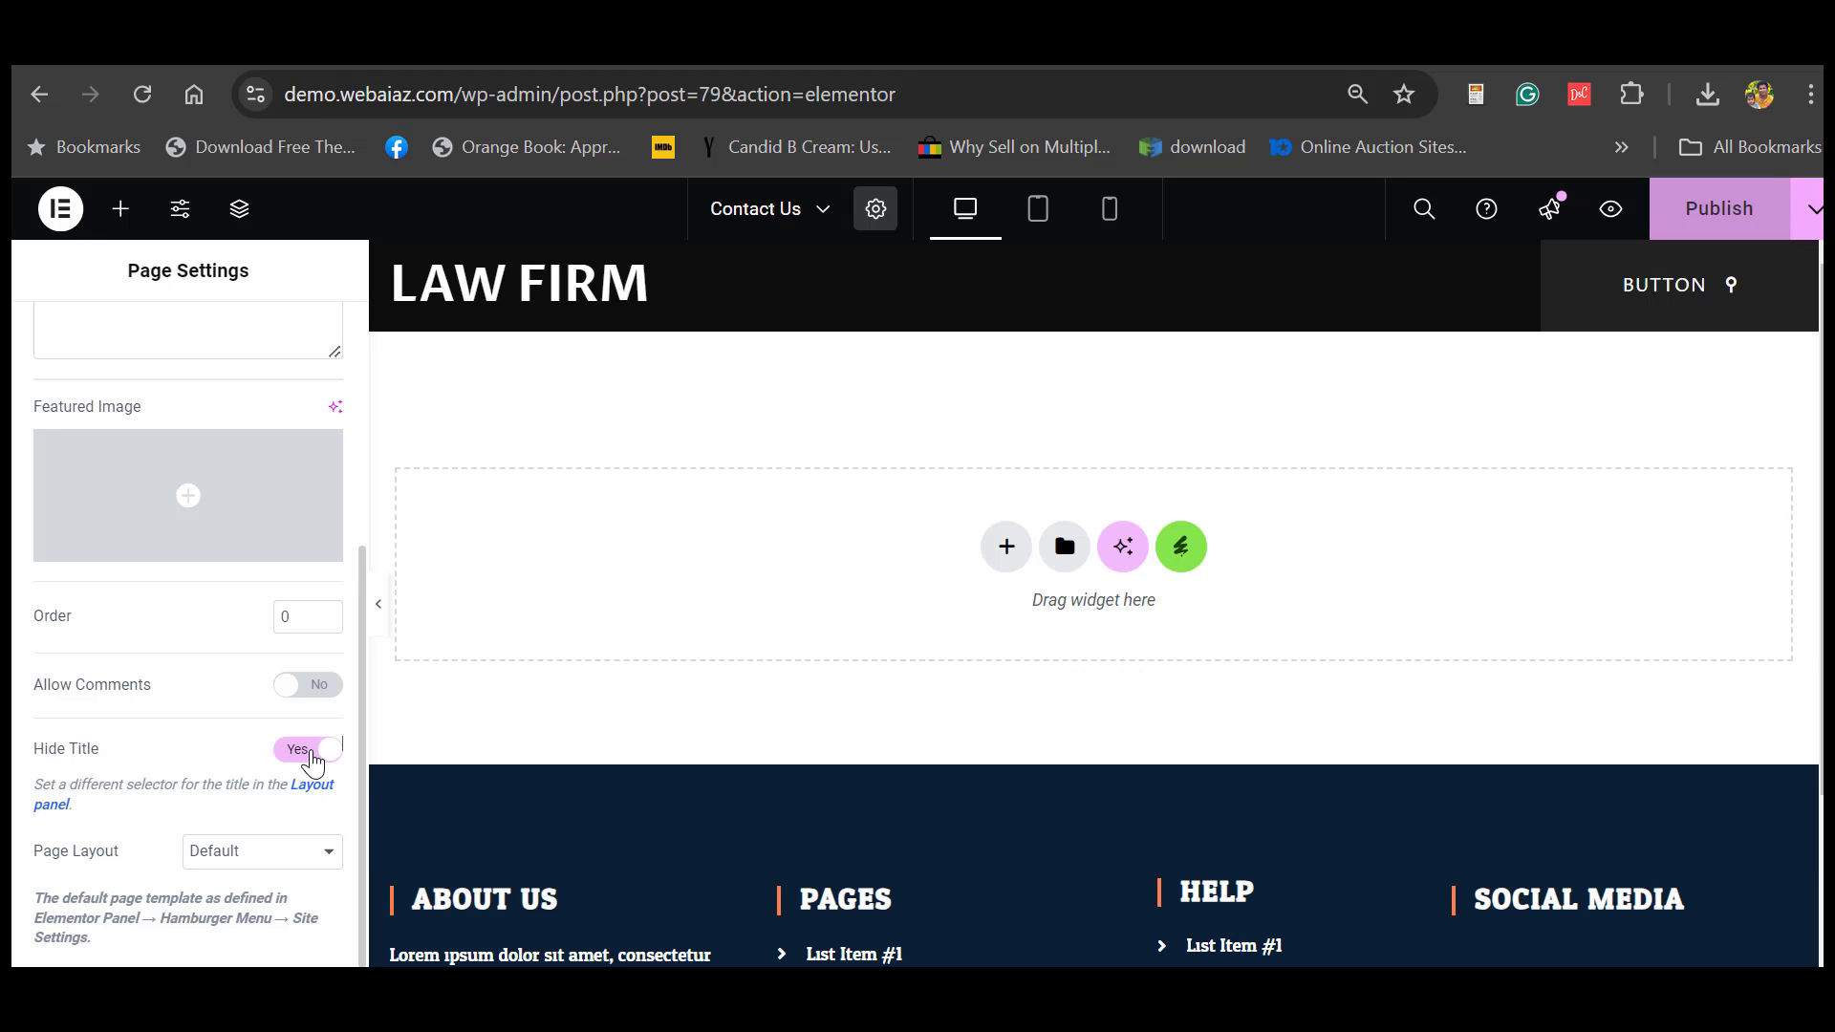
# - Insert the Contact Us 1 template from the installed Law Firm kit into the Contact Us page
pyautogui.click(1179, 552)
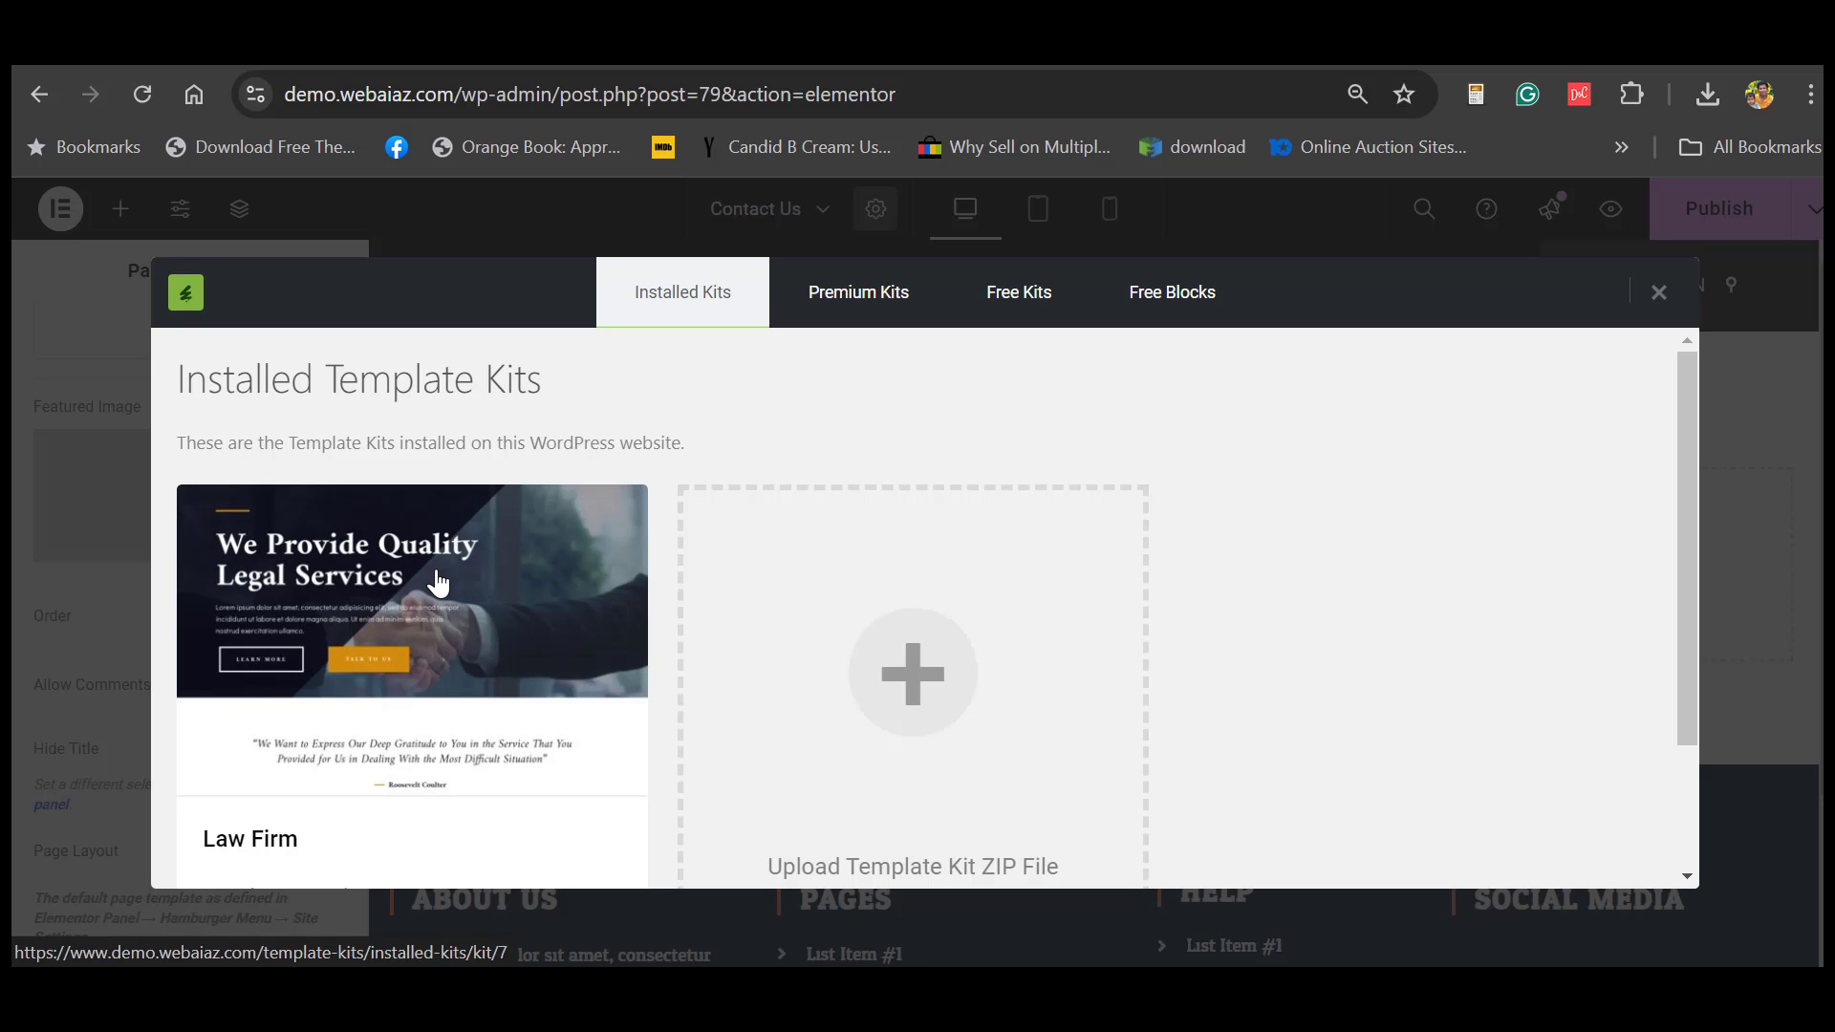
pyautogui.click(1019, 291)
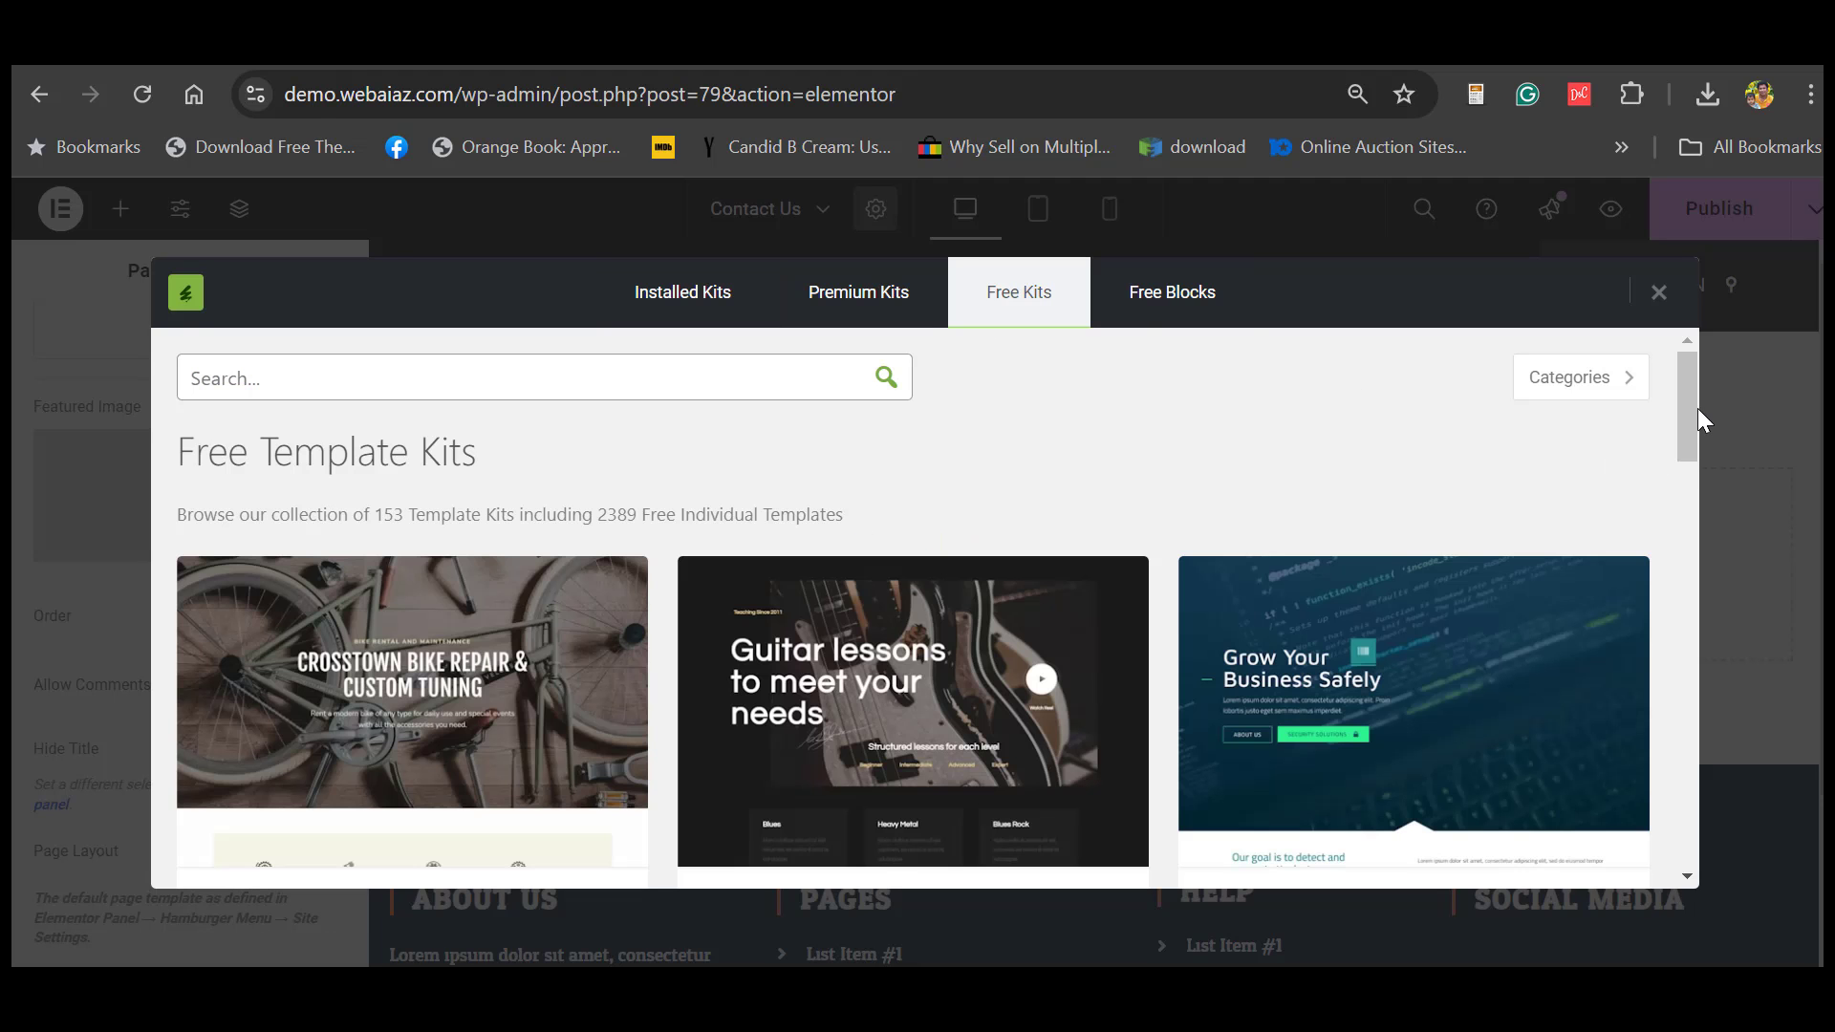
pyautogui.moveTo(1692, 413); pyautogui.dragTo(1691, 455)
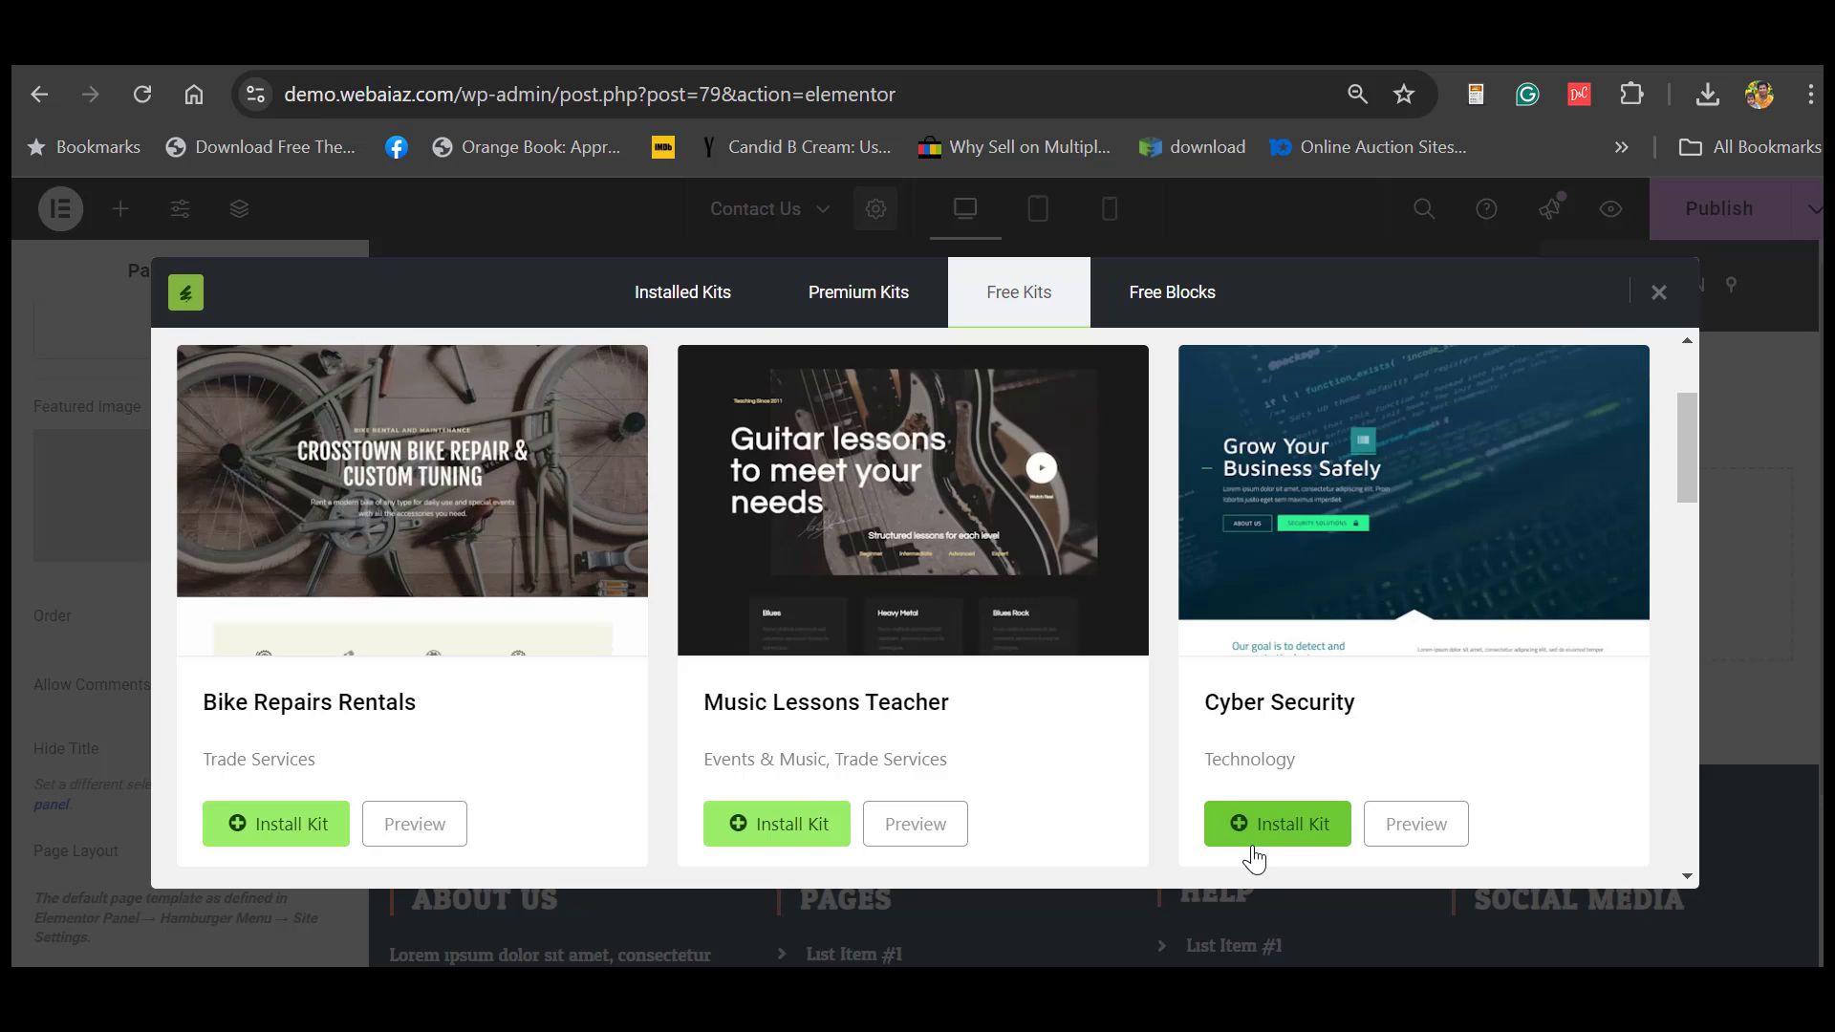
pyautogui.click(692, 296)
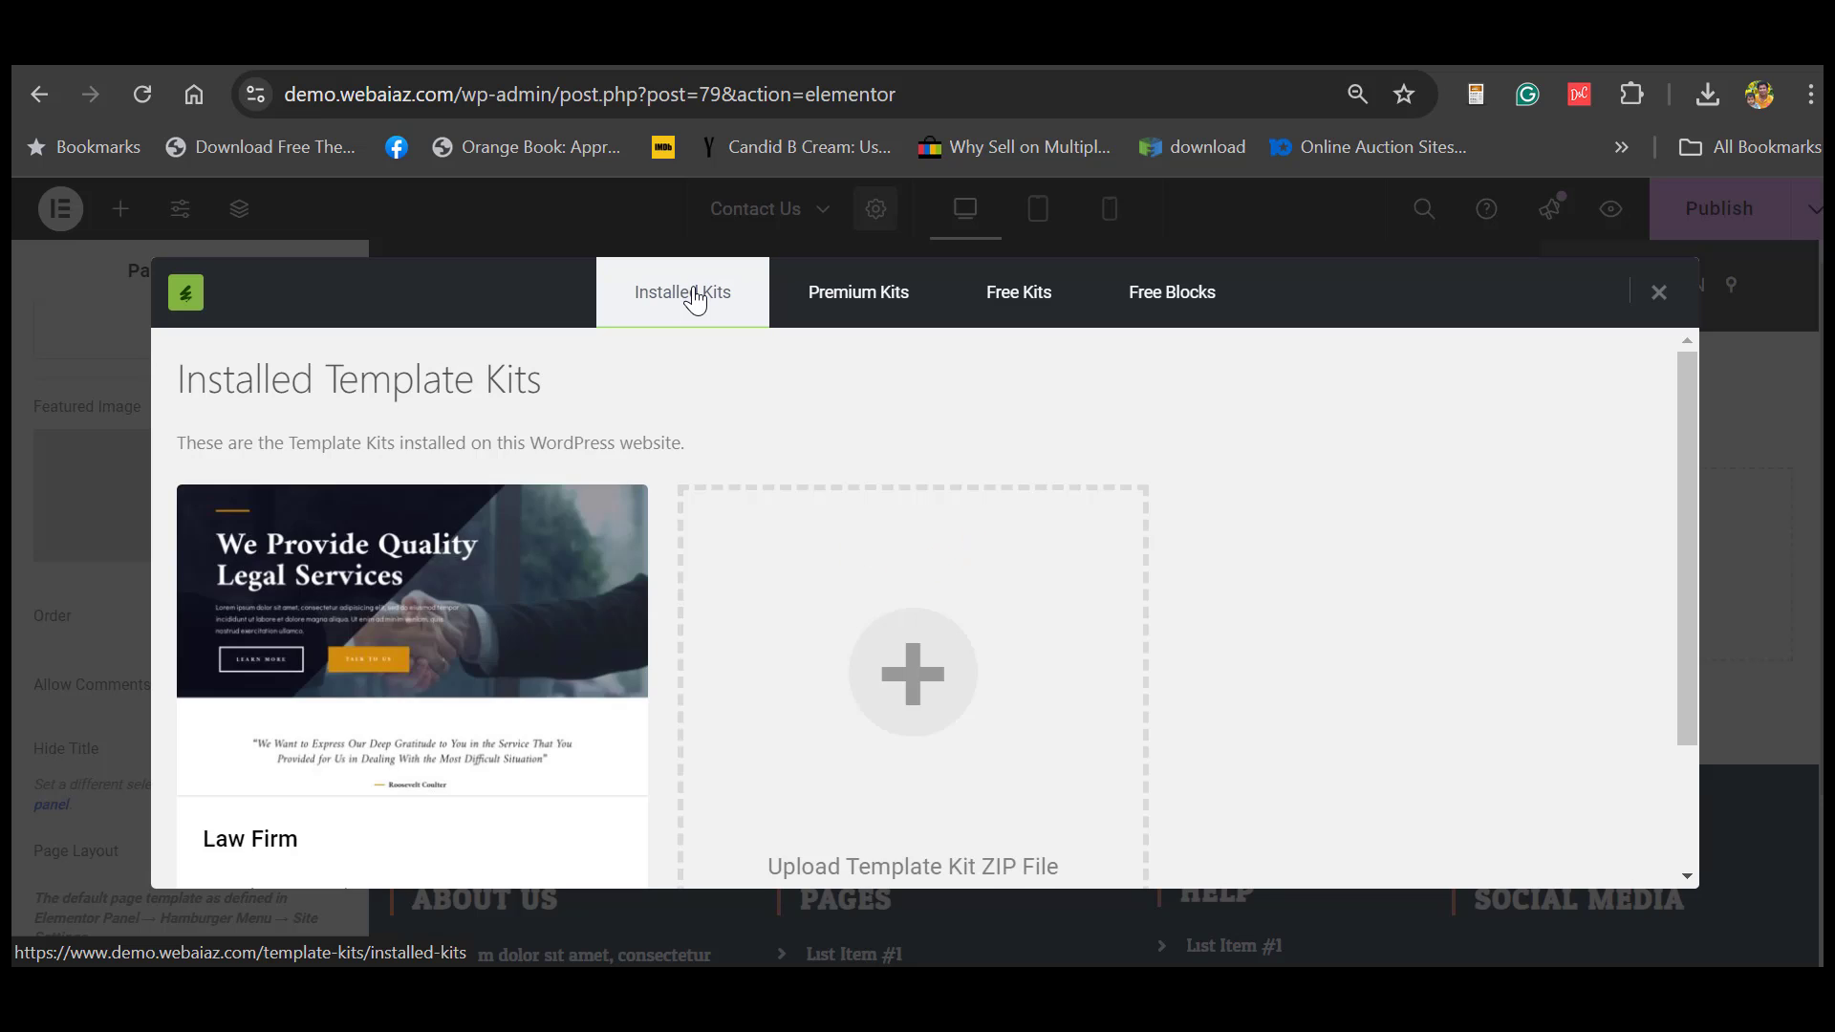
pyautogui.click(482, 616)
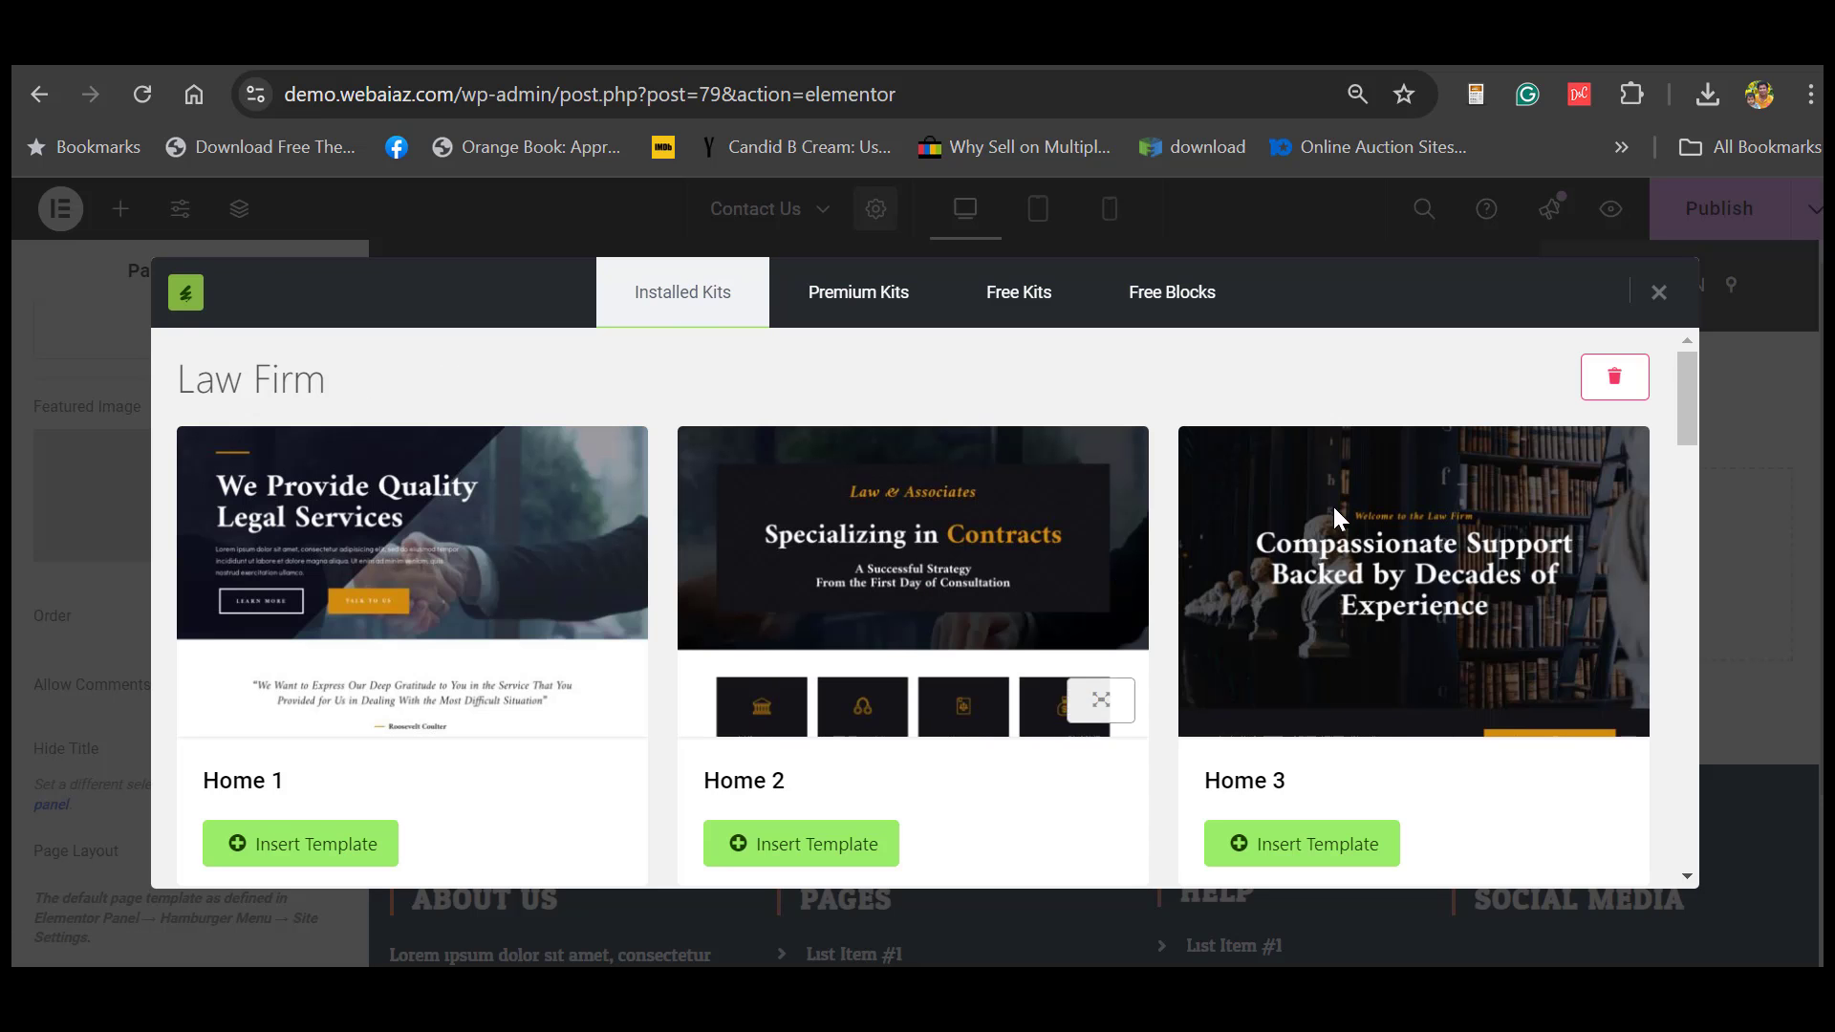
pyautogui.moveTo(1684, 421); pyautogui.dragTo(1736, 751)
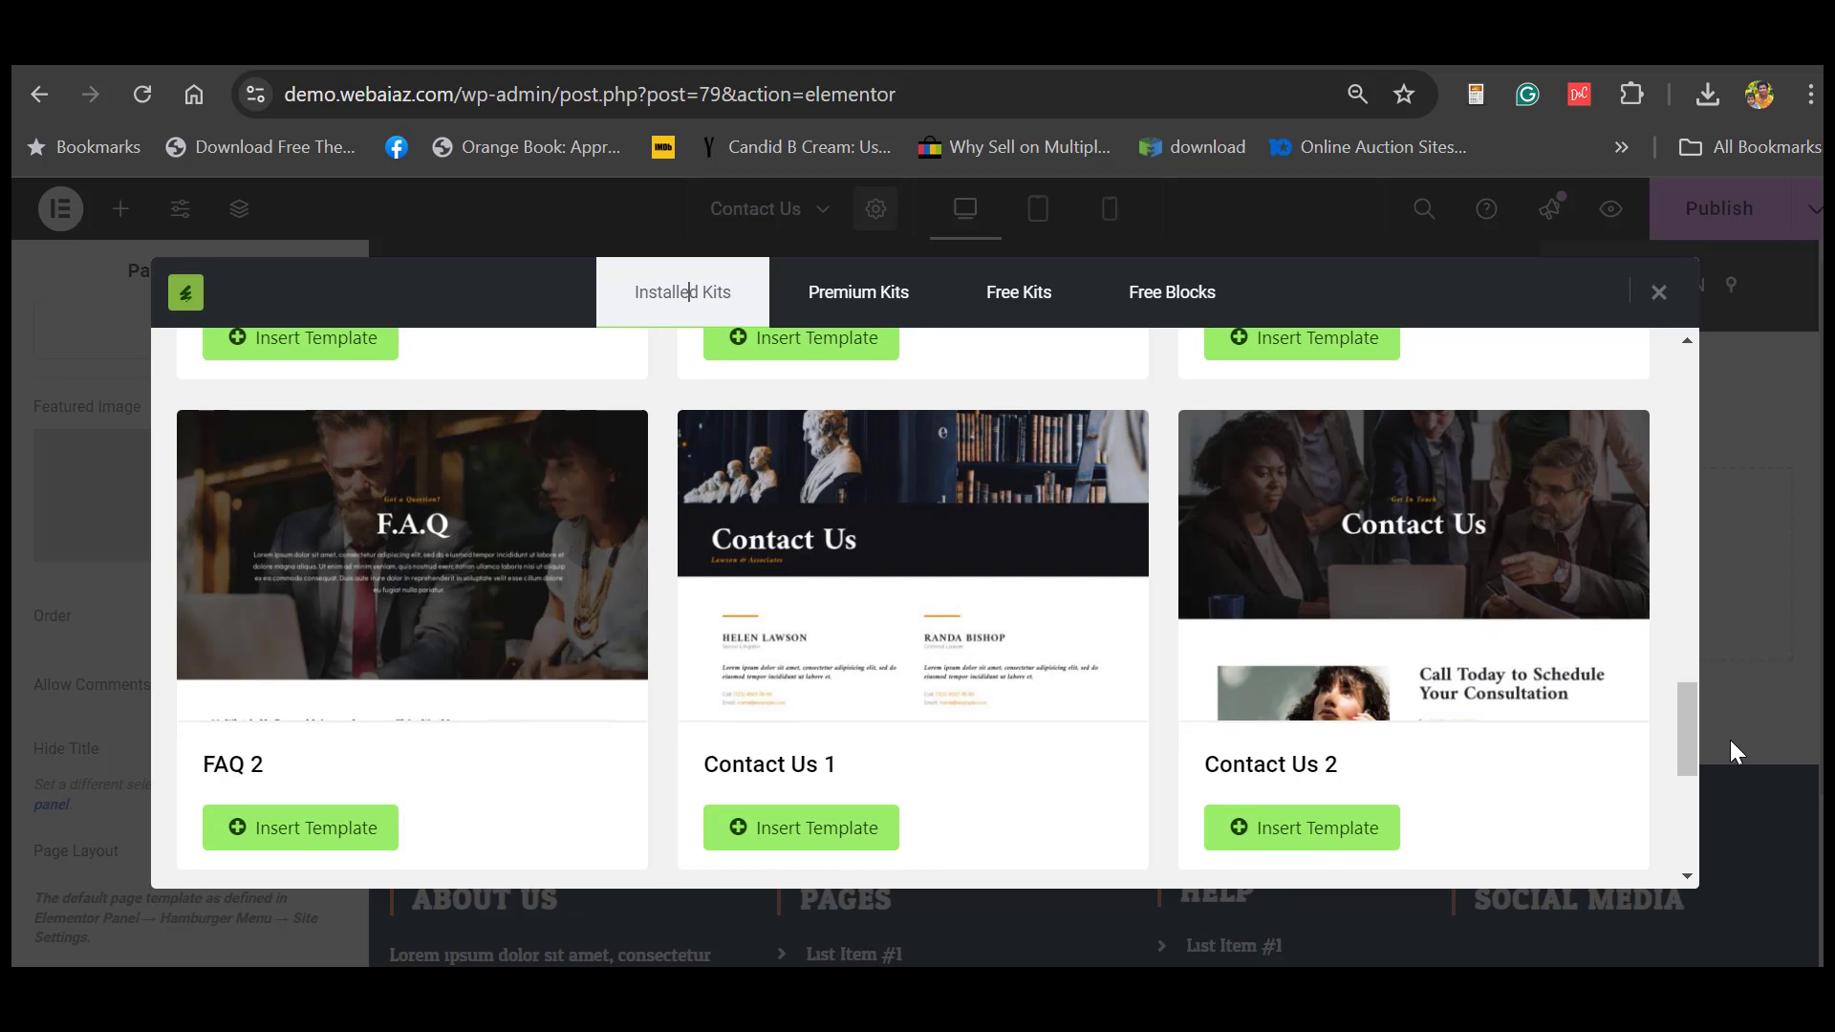
pyautogui.click(820, 839)
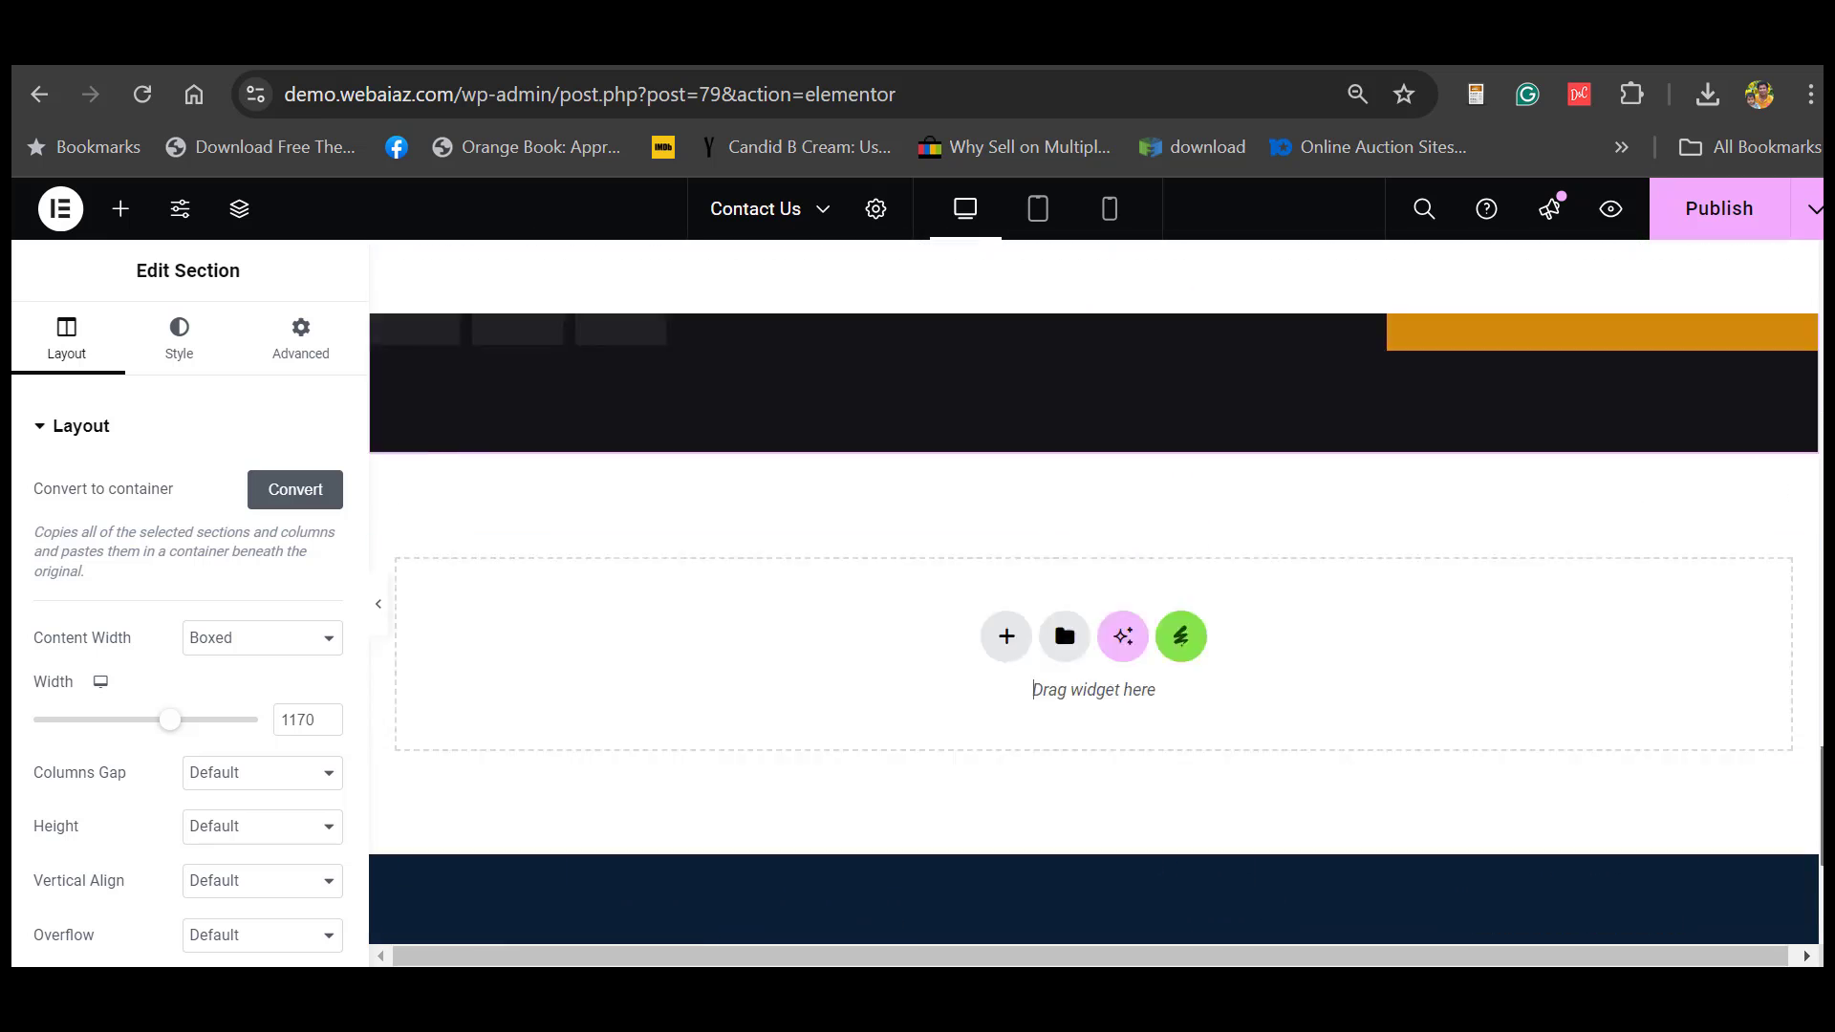
# - Check the inserted contact form's fields and publish the Contact Us page changes
pyautogui.scroll(10, 1063, 618)
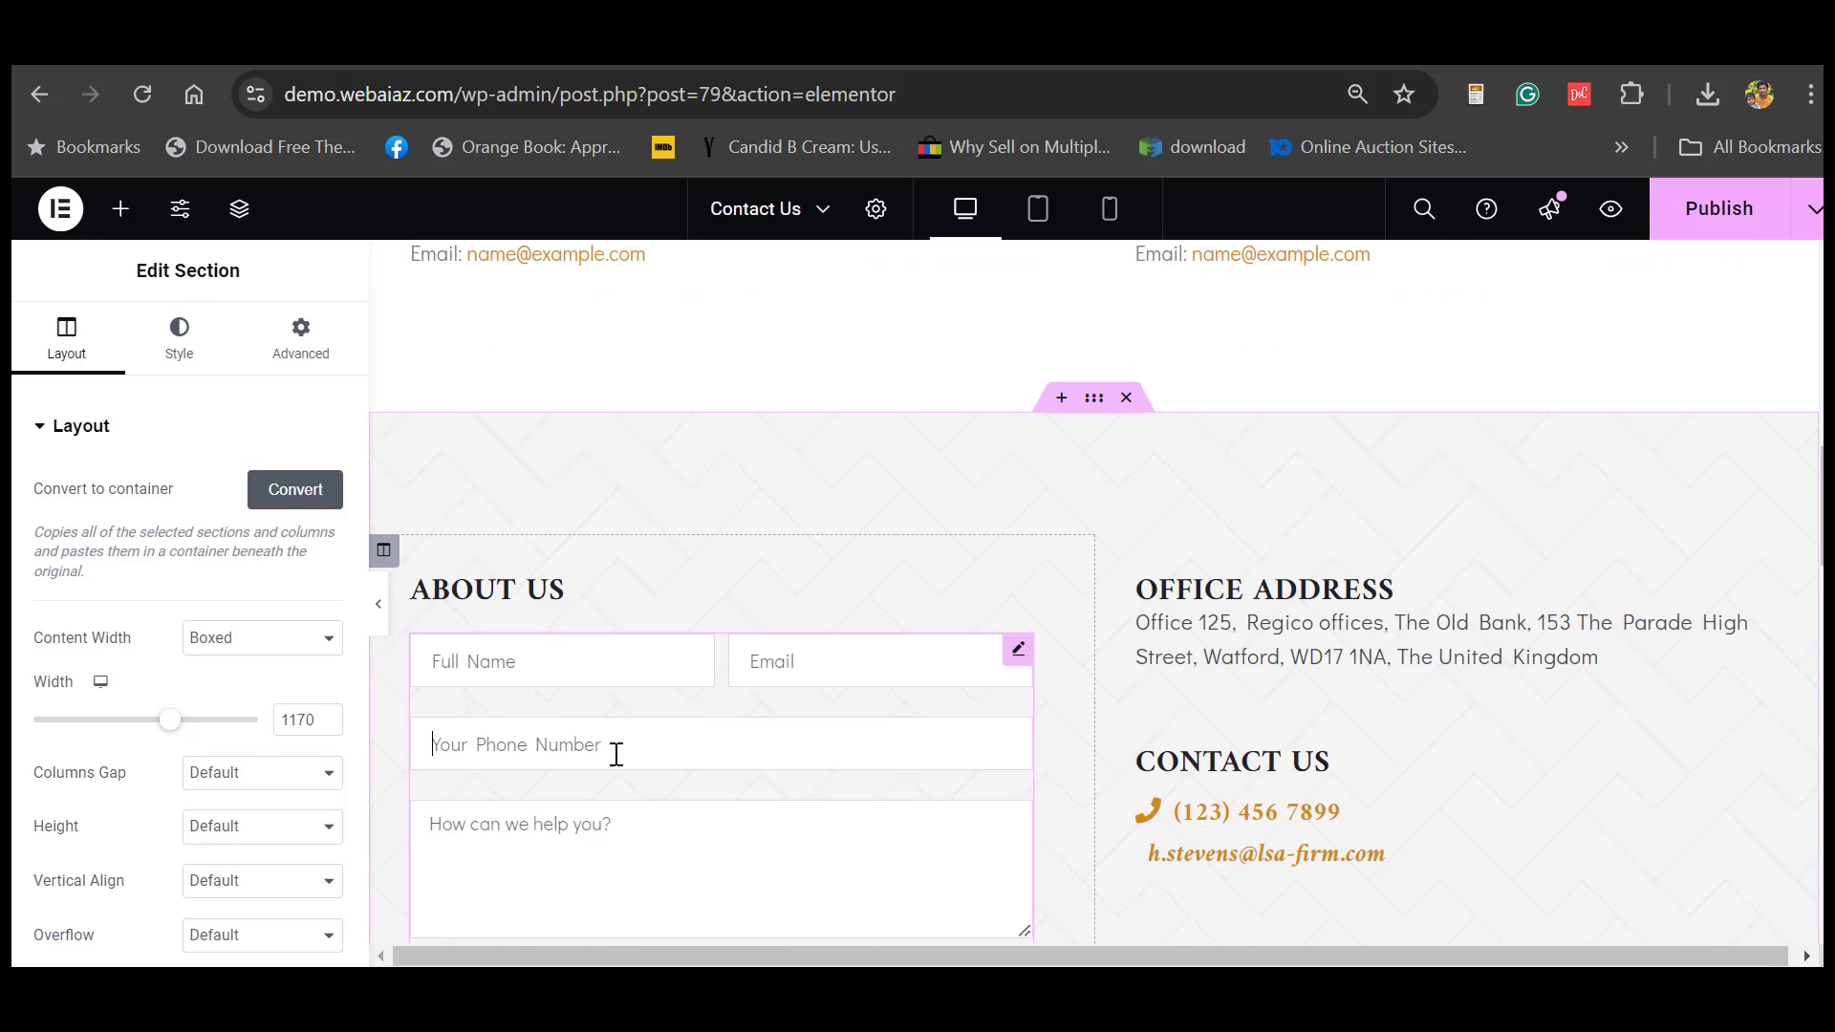
pyautogui.click(616, 754)
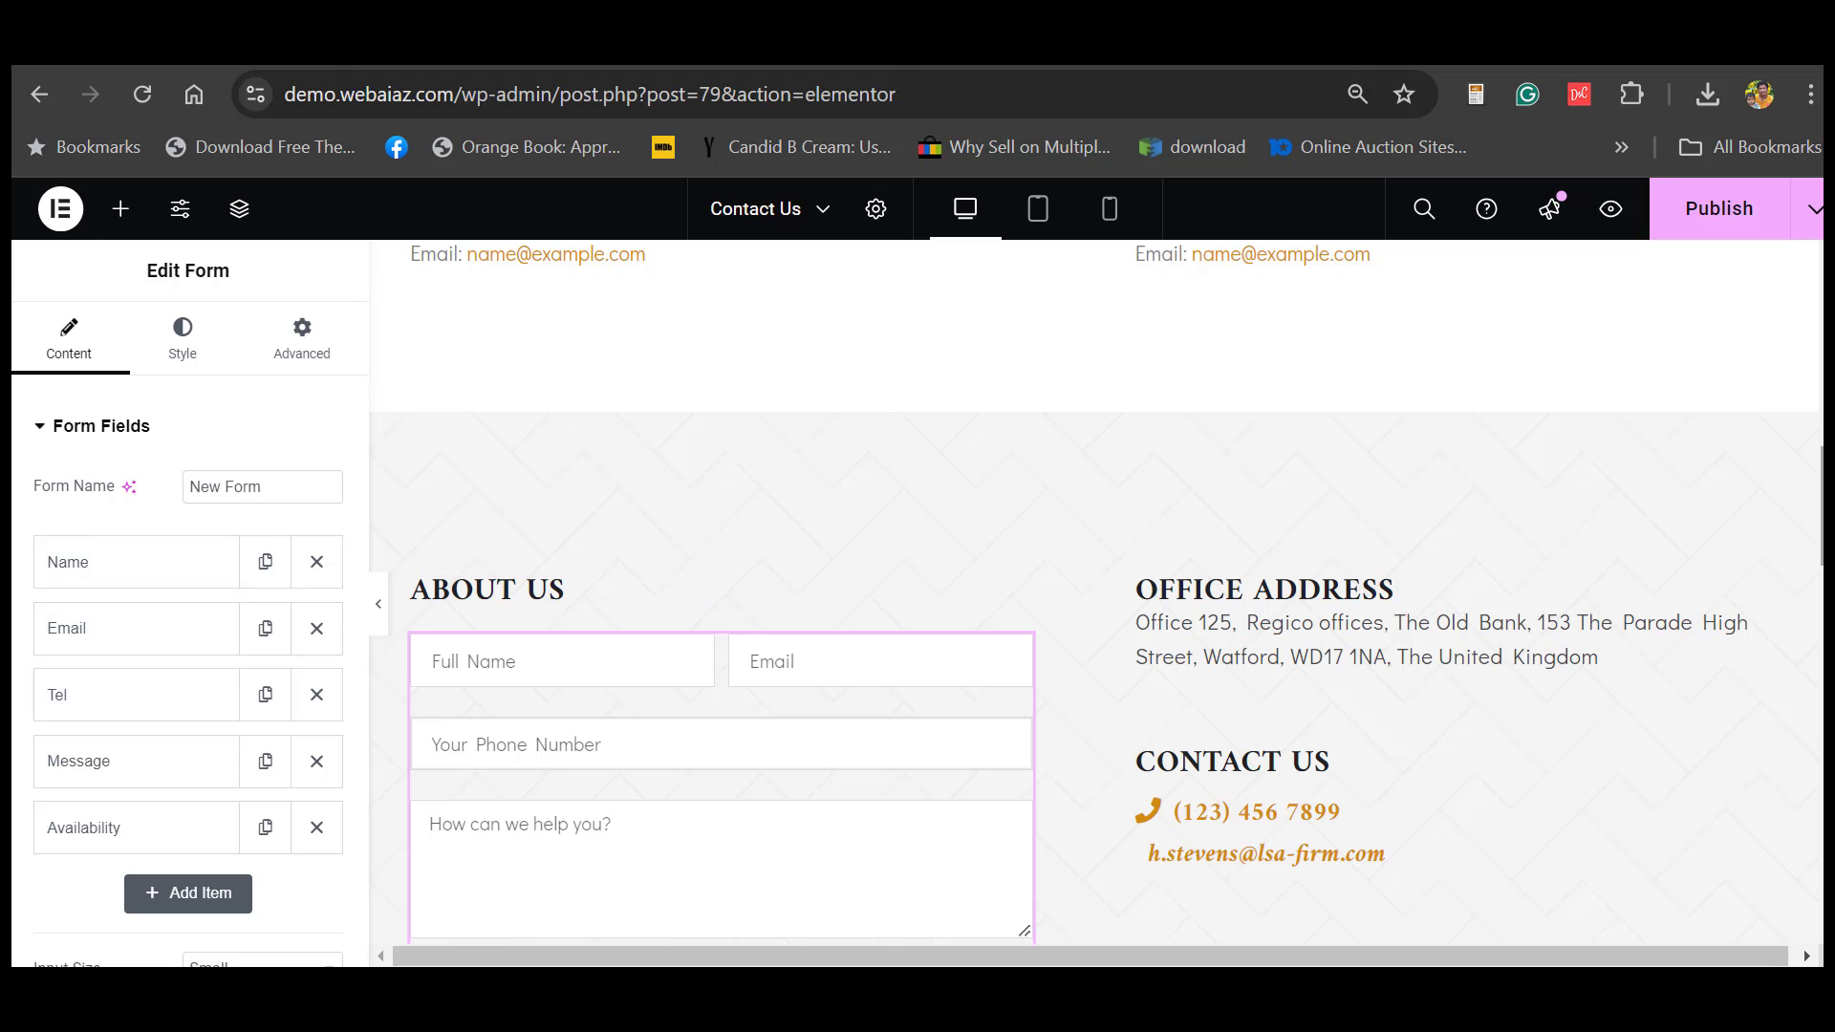
pyautogui.moveTo(1814, 530); pyautogui.dragTo(1814, 244)
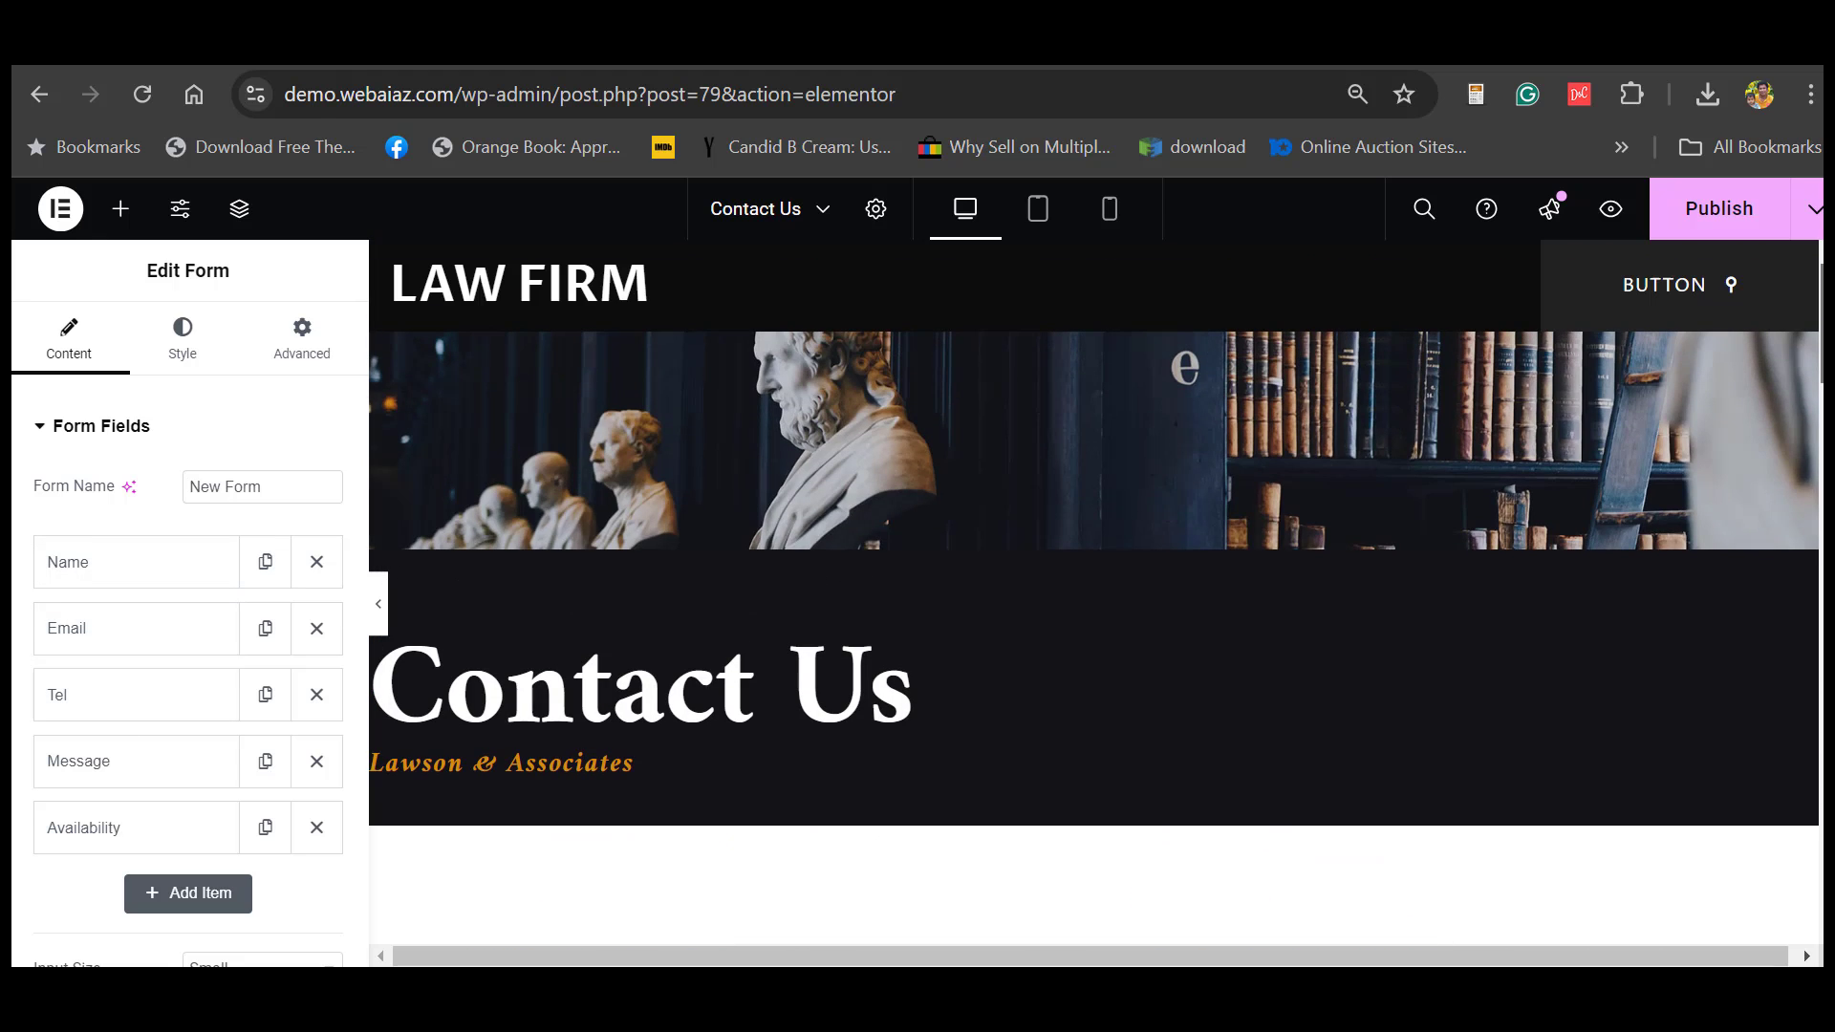
pyautogui.click(1706, 212)
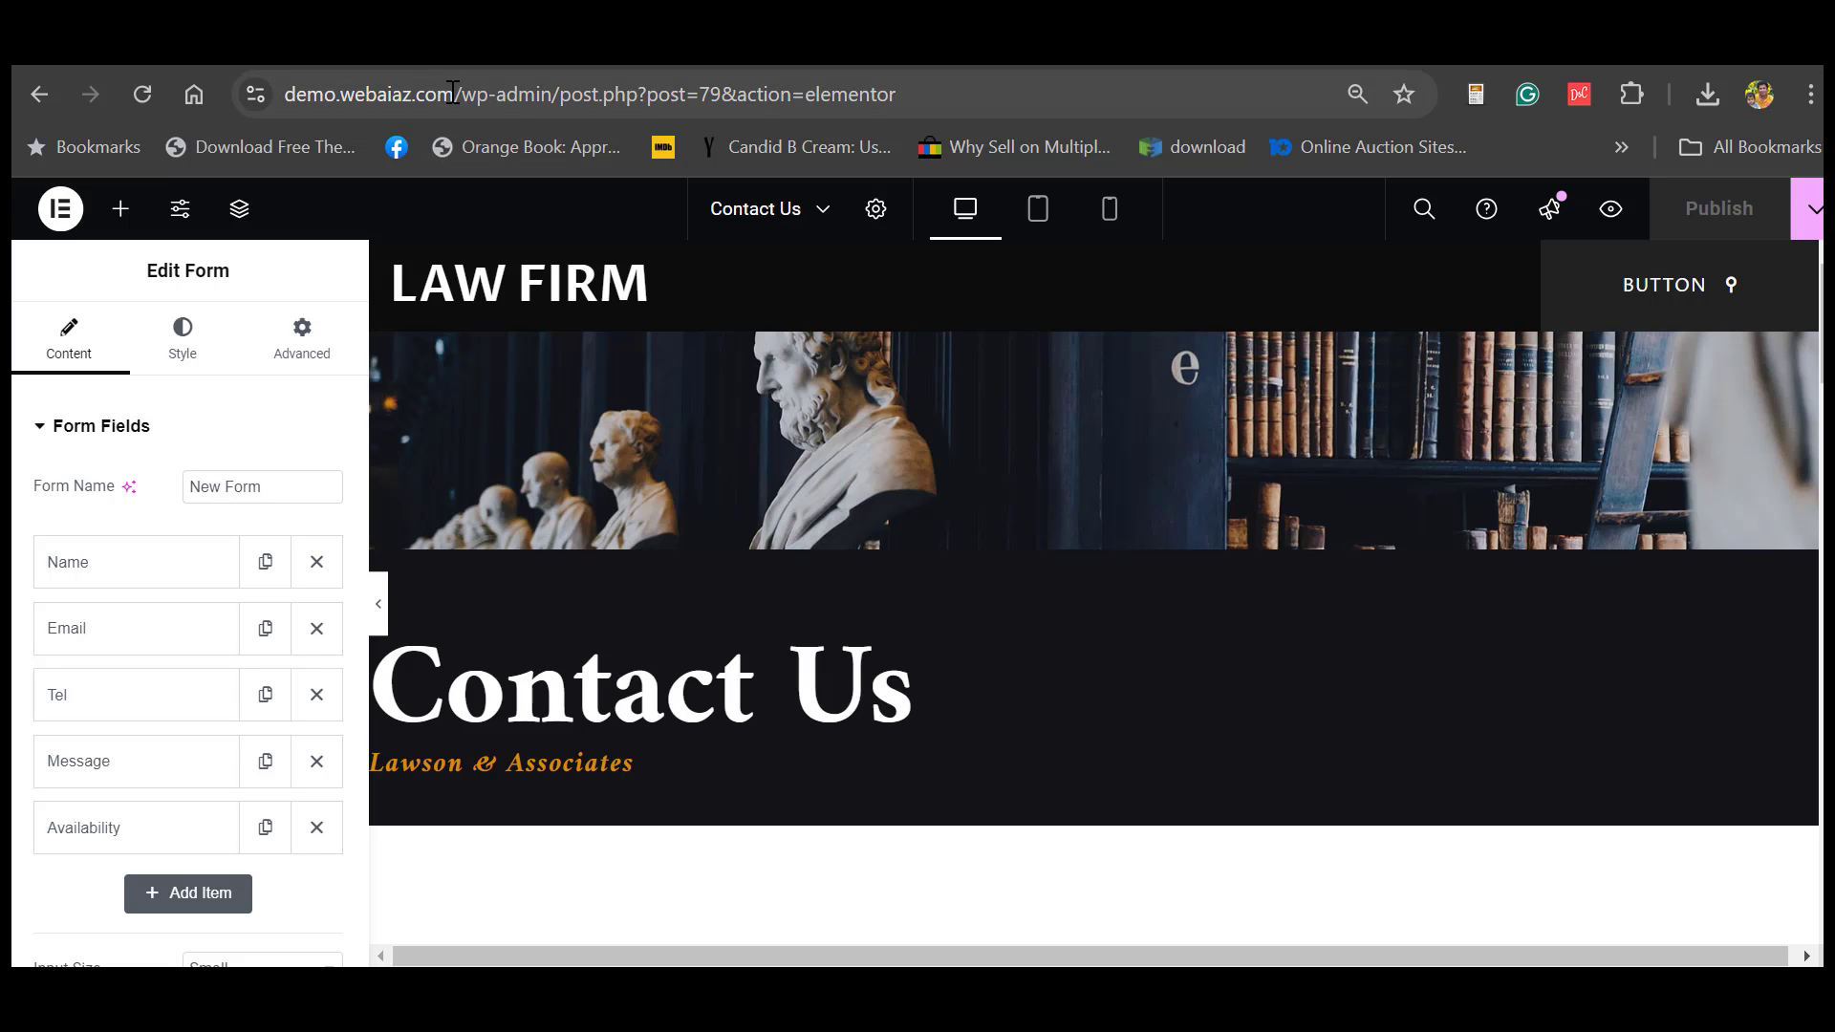
# - Copy the site's base address and open the live front page in a new browser tab
pyautogui.moveTo(453, 93); pyautogui.dragTo(191, 92)
pyautogui.hotkey('ctrl', 'c')
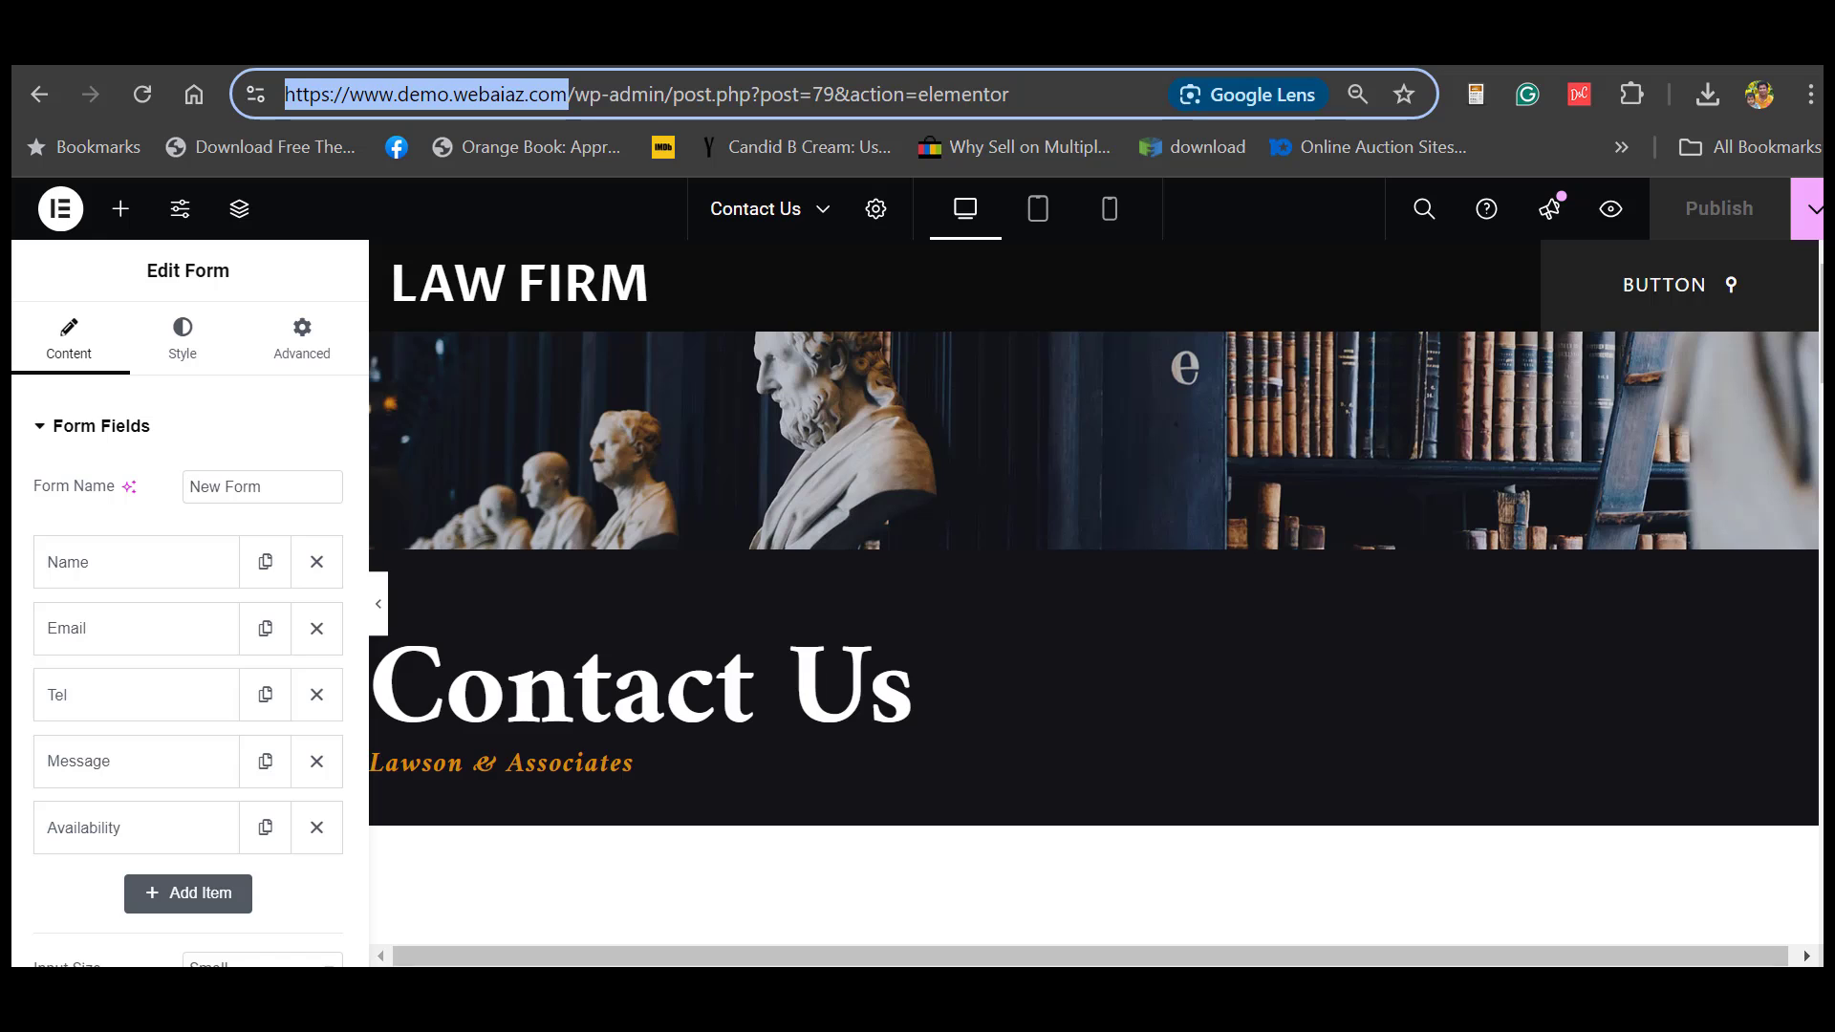
pyautogui.hotkey('ctrl', 't')
pyautogui.hotkey('ctrl', 'v')
pyautogui.press('Return')
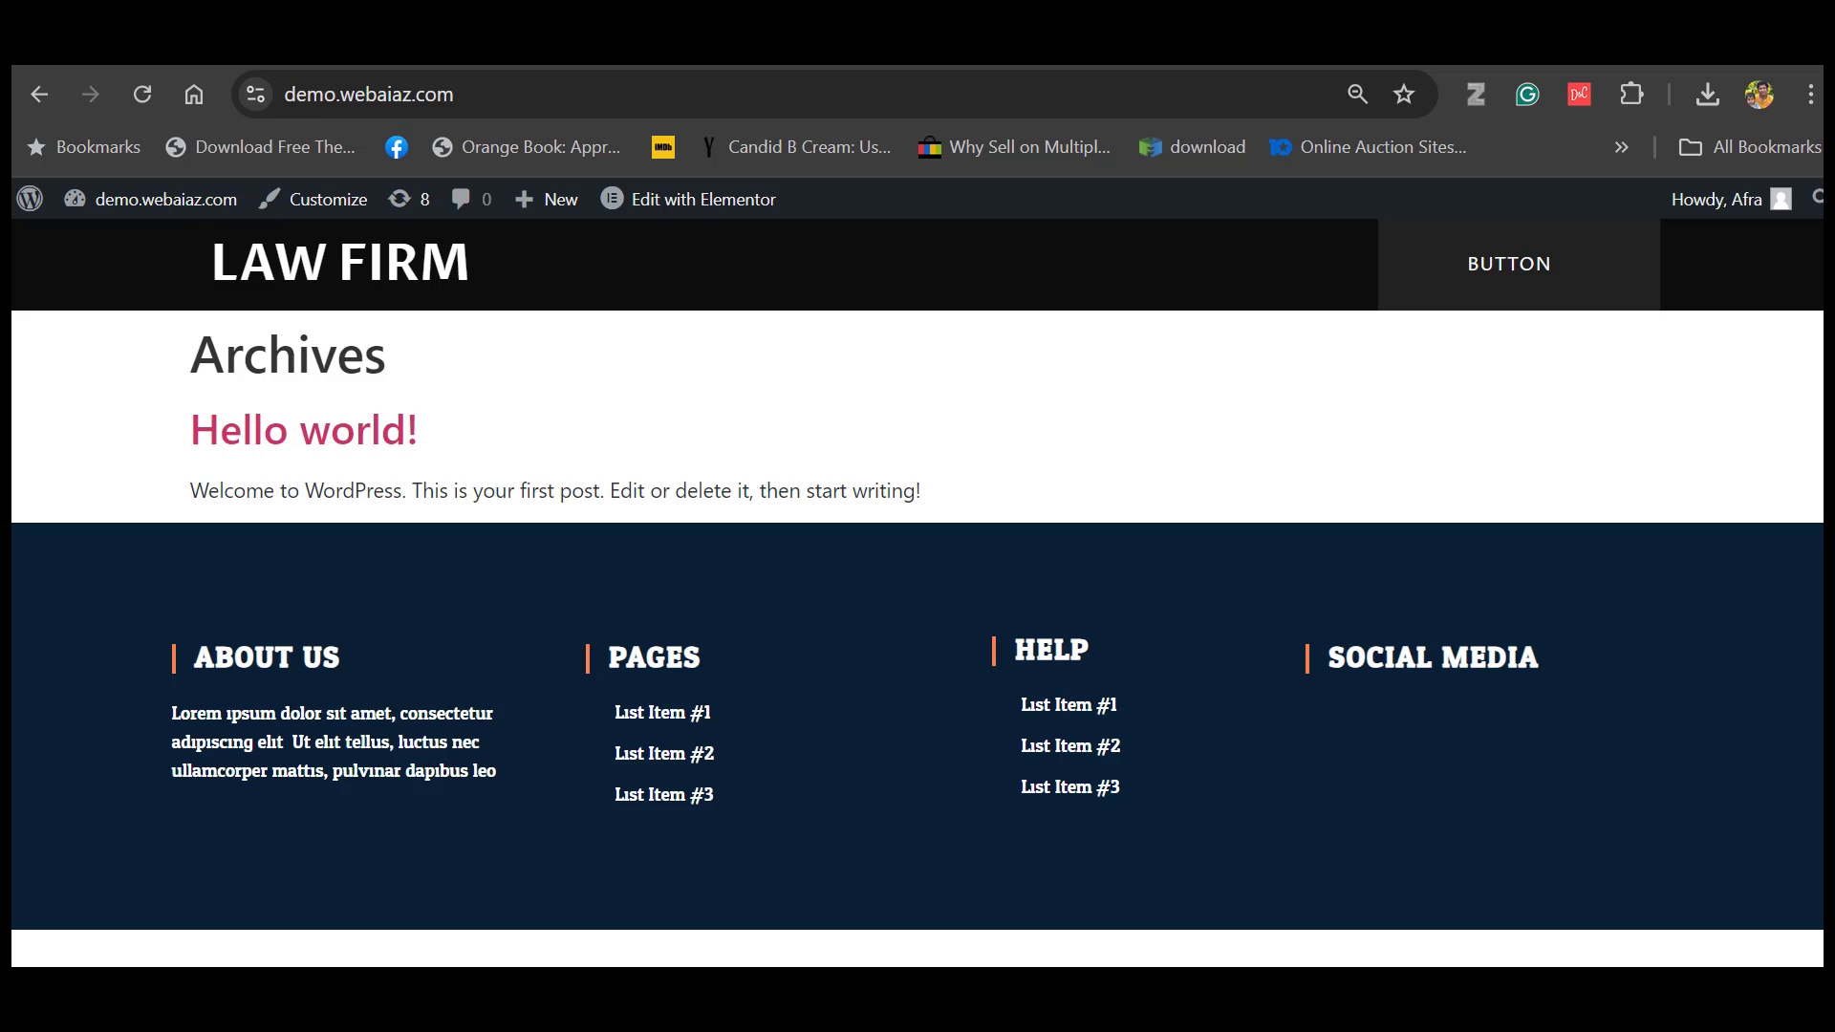
# - Return to the site's admin dashboard and open the Menus management page
pyautogui.click(1108, 43)
pyautogui.click(931, 43)
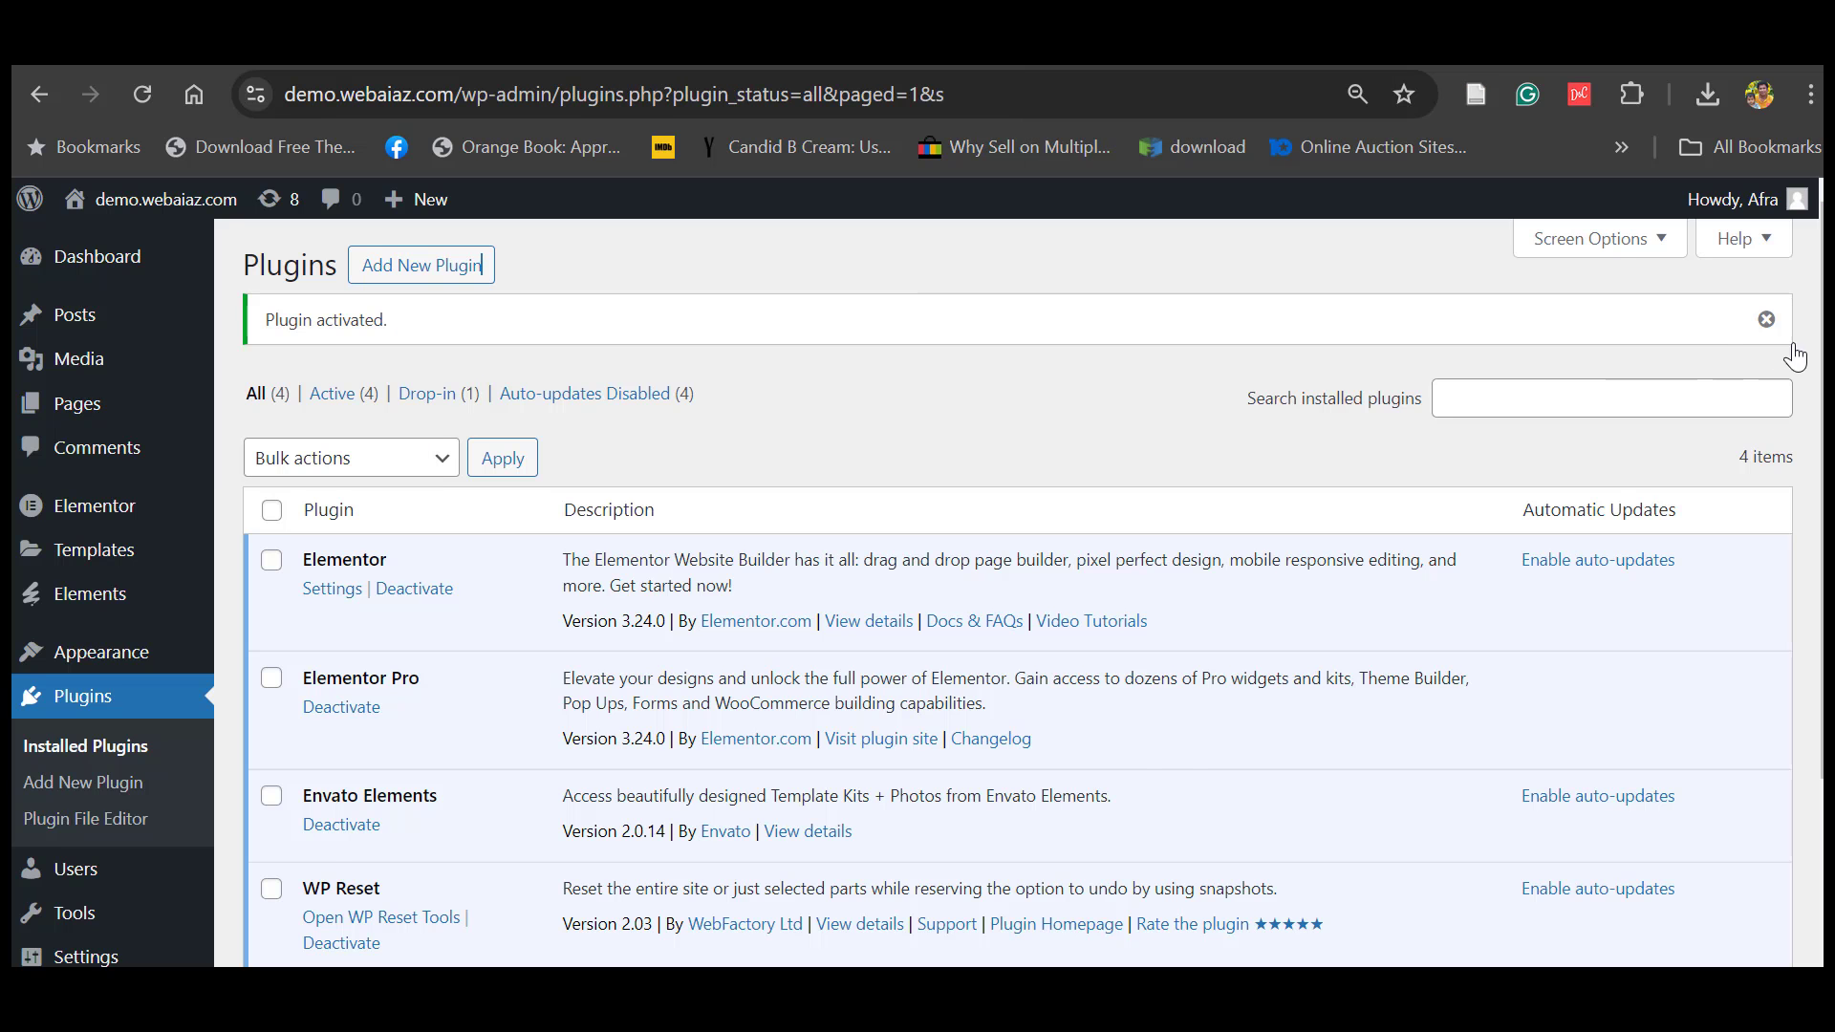
pyautogui.scroll(-2, 422, 675)
pyautogui.moveTo(86, 581)
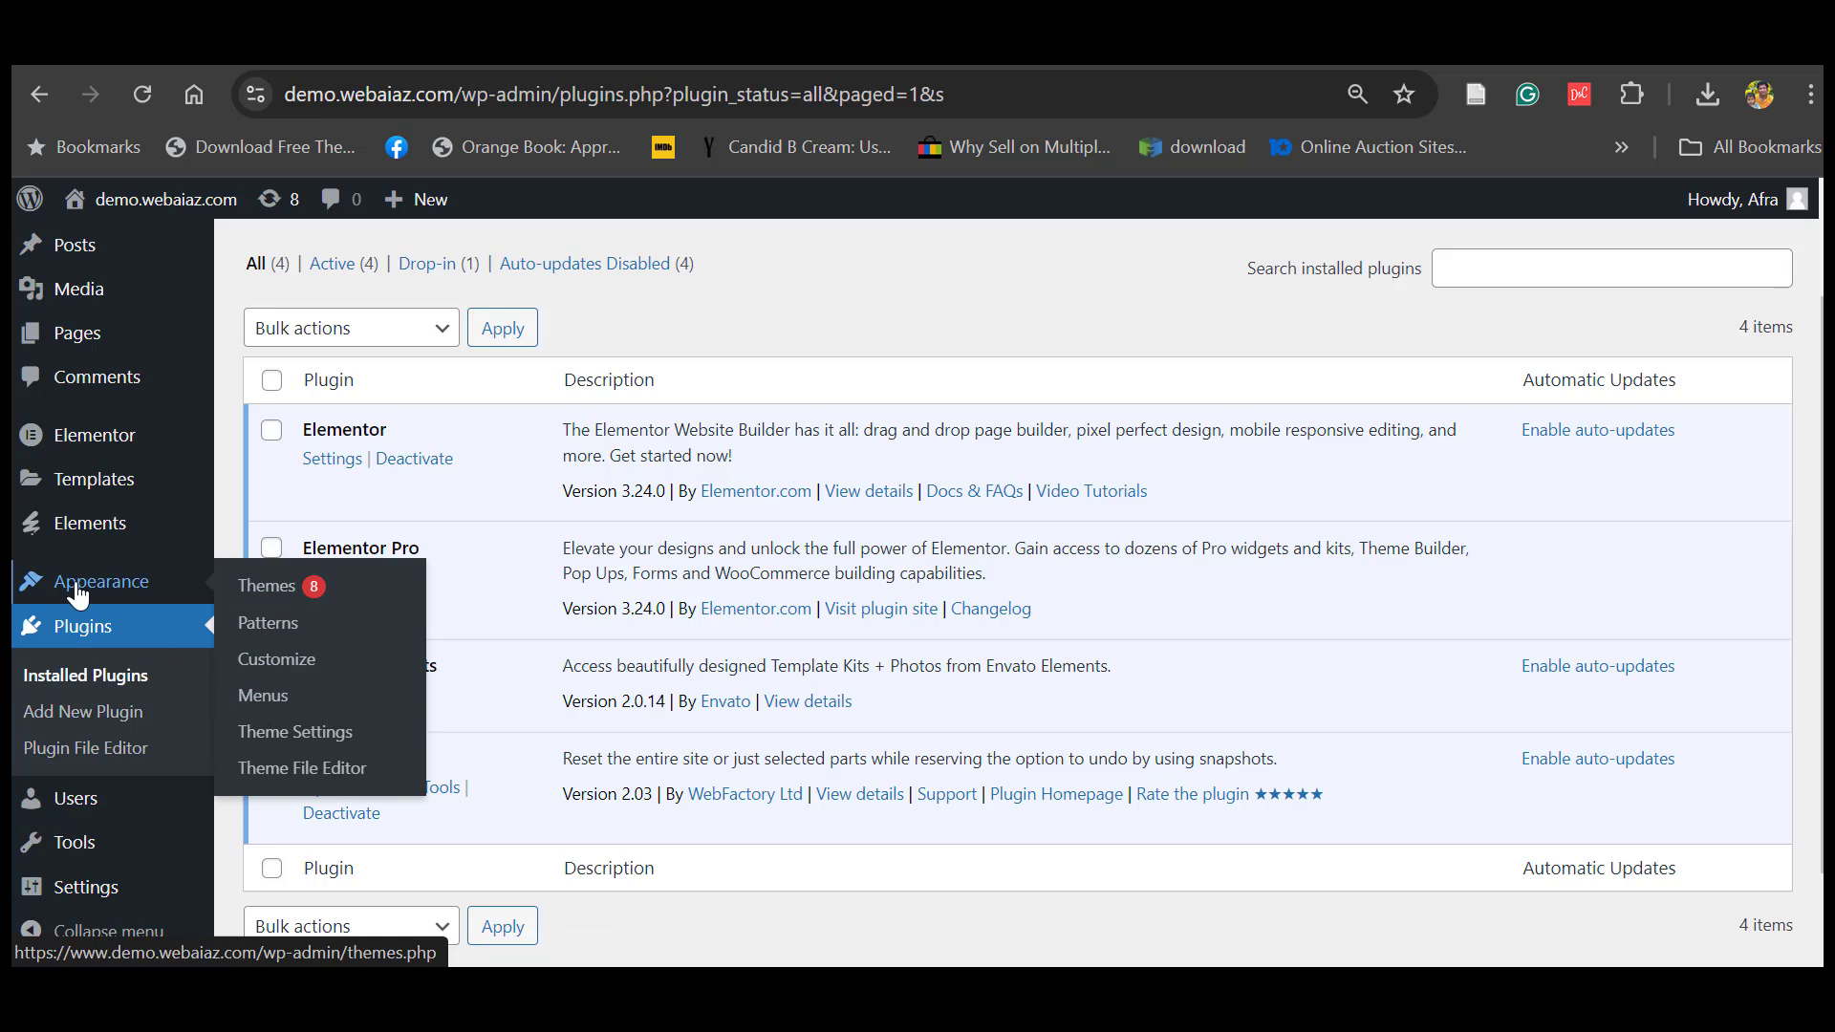
pyautogui.click(265, 703)
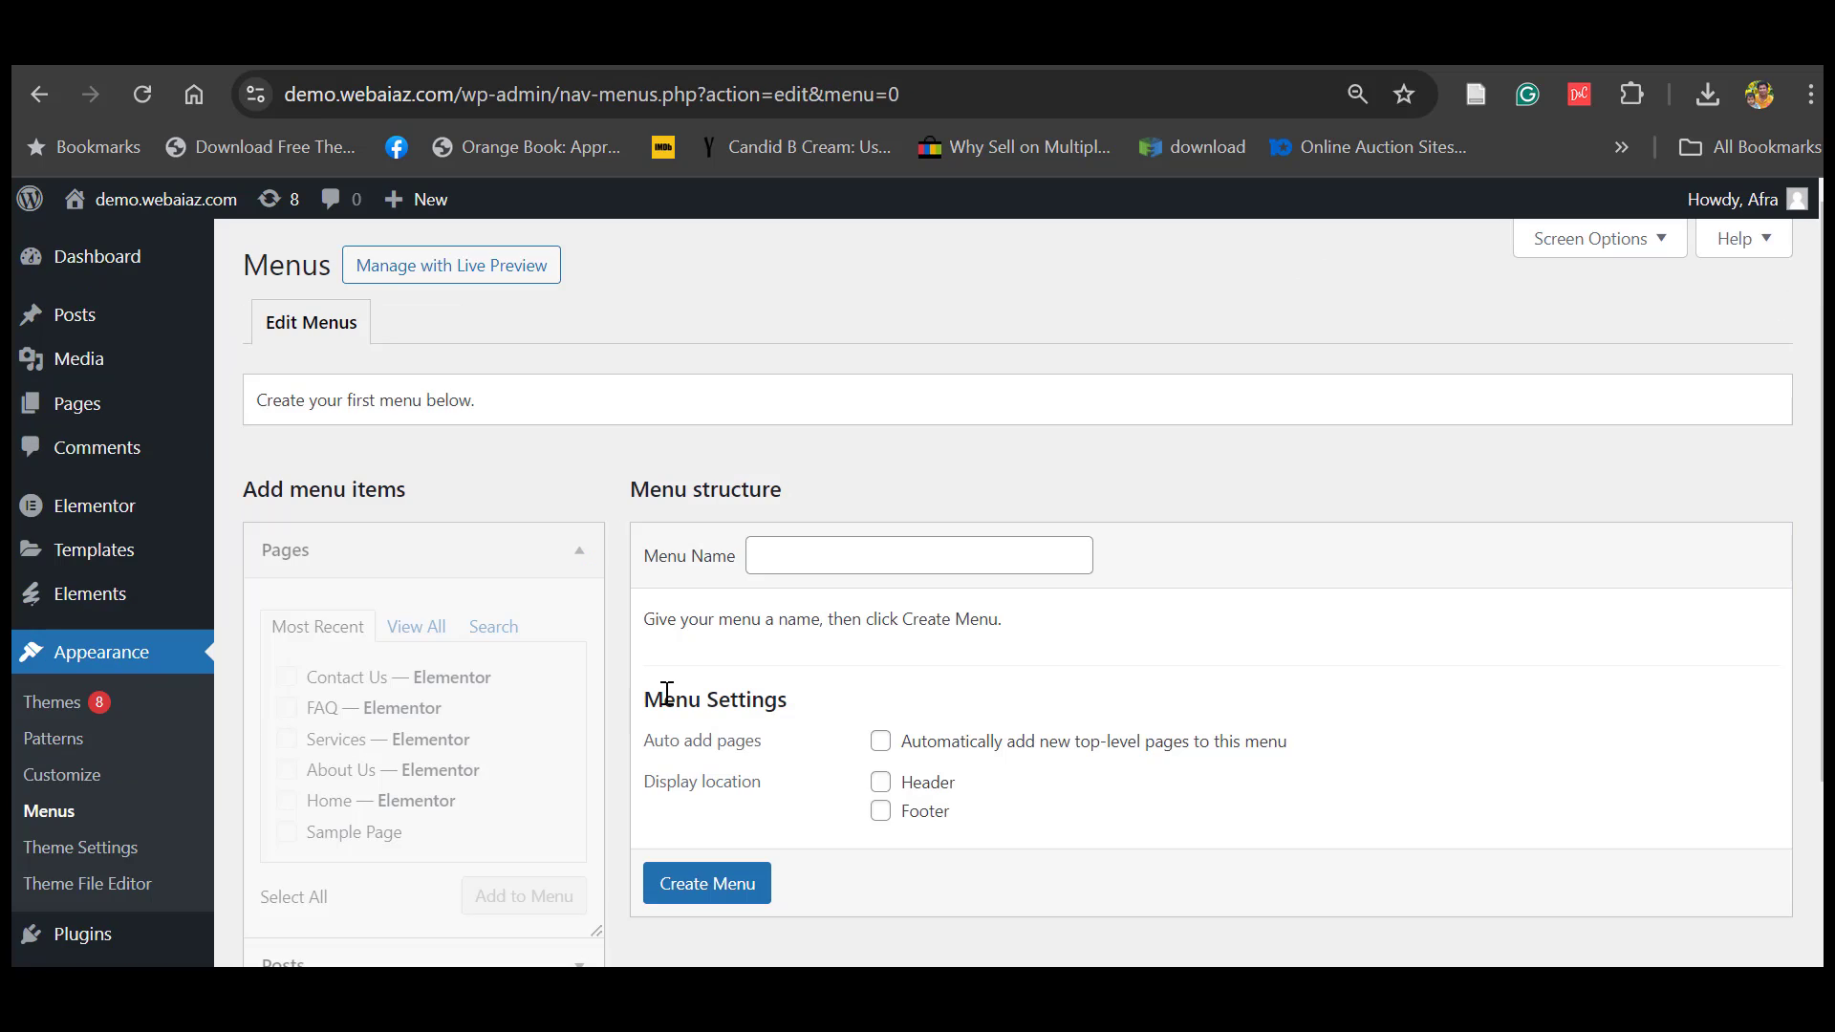
# - Create a menu named Main Menu and assign it to the Header display location
pyautogui.click(819, 557)
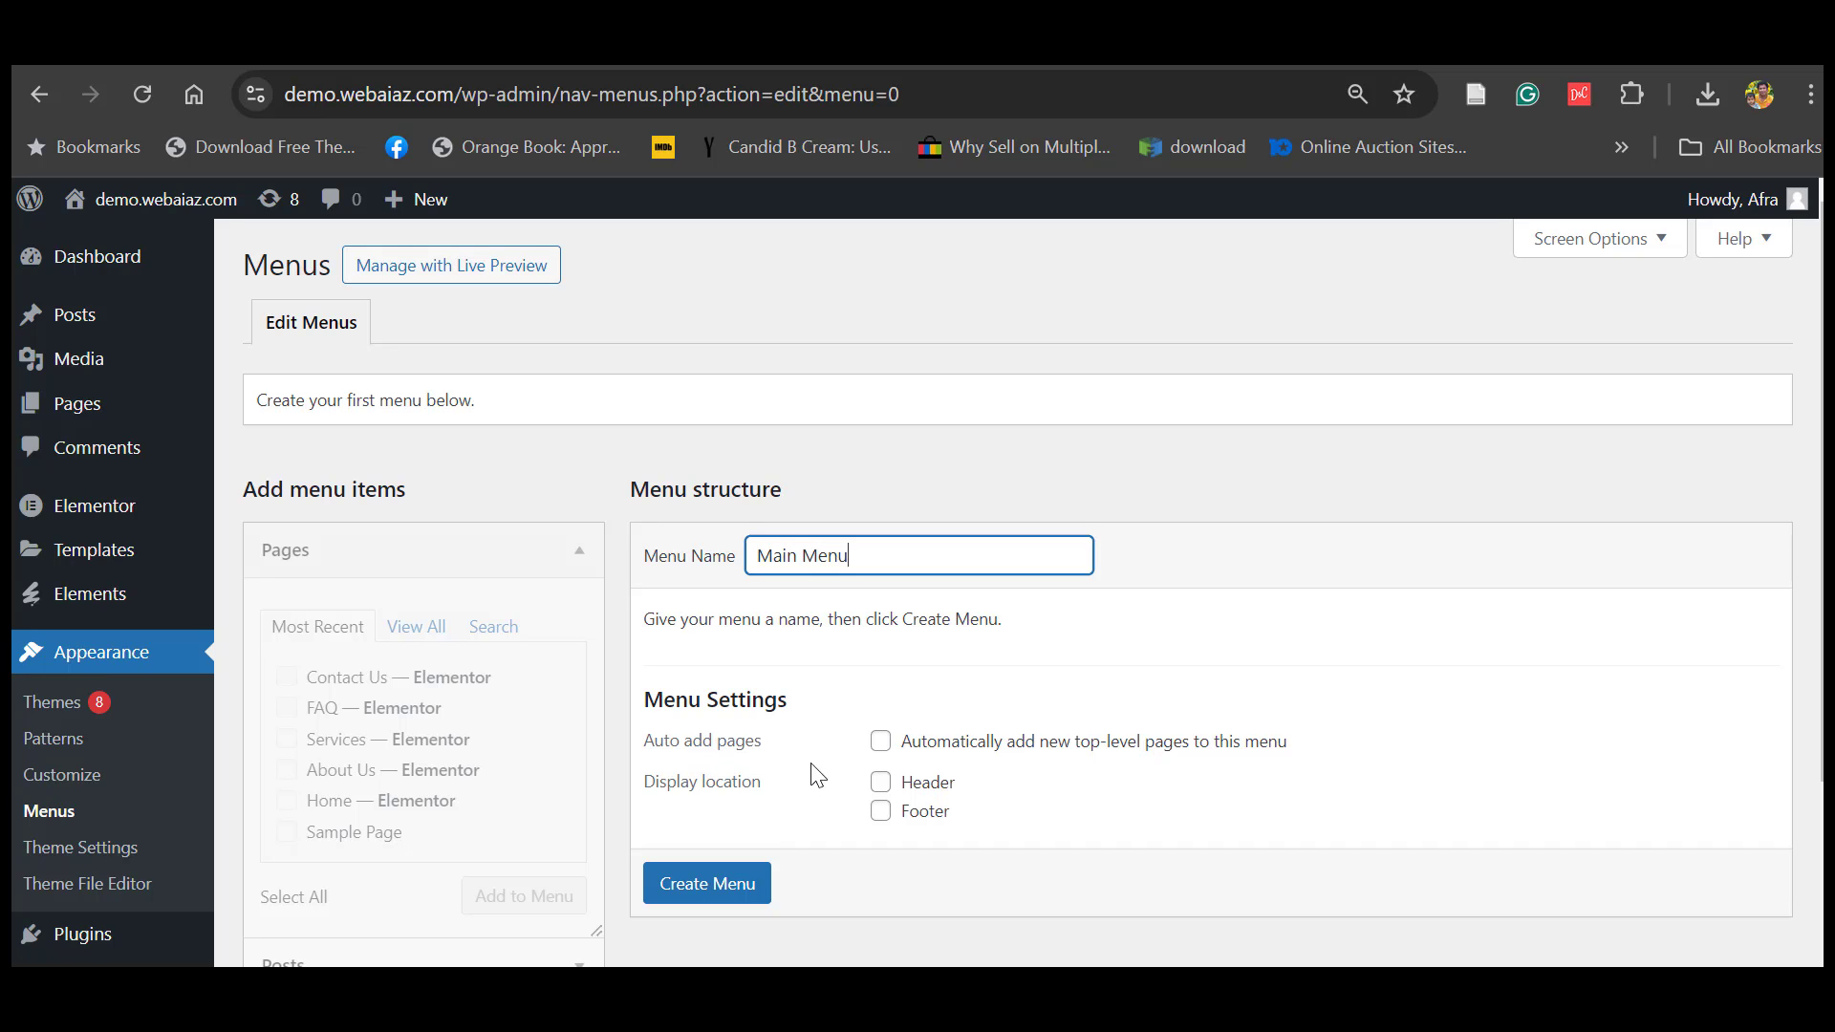
pyautogui.click(880, 784)
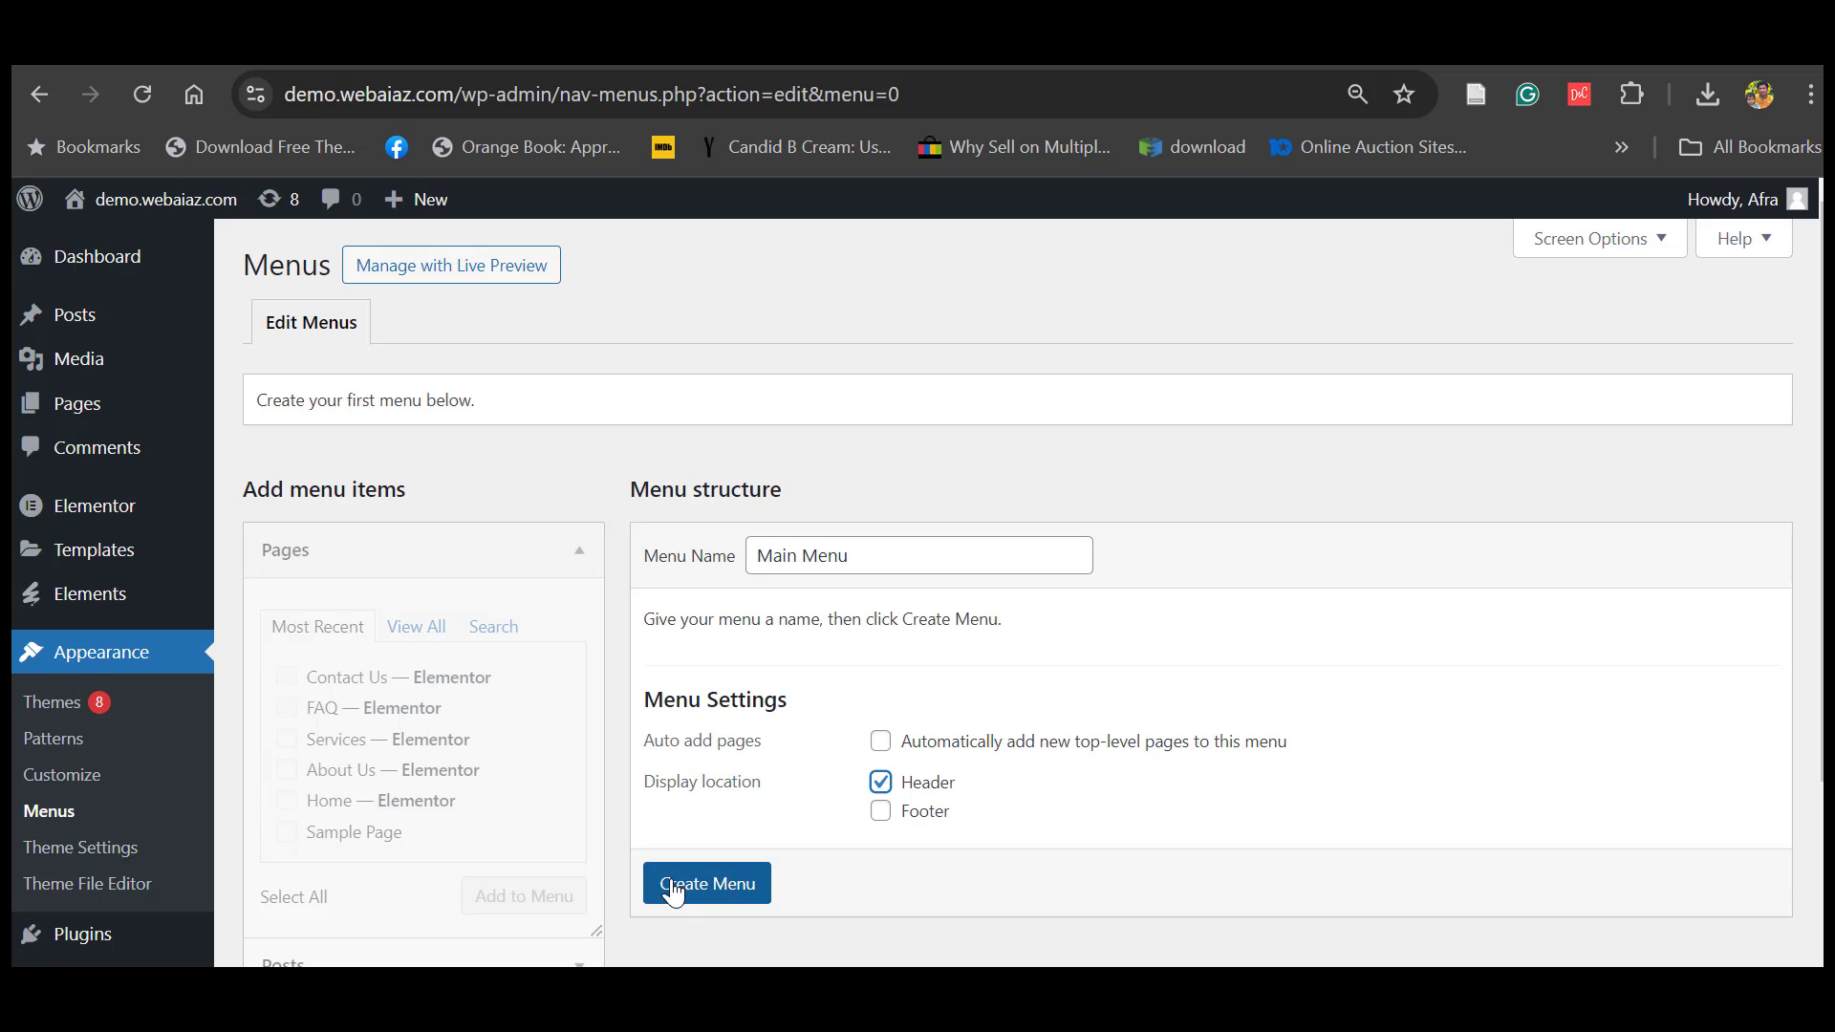
pyautogui.scroll(-1, 674, 891)
pyautogui.click(712, 868)
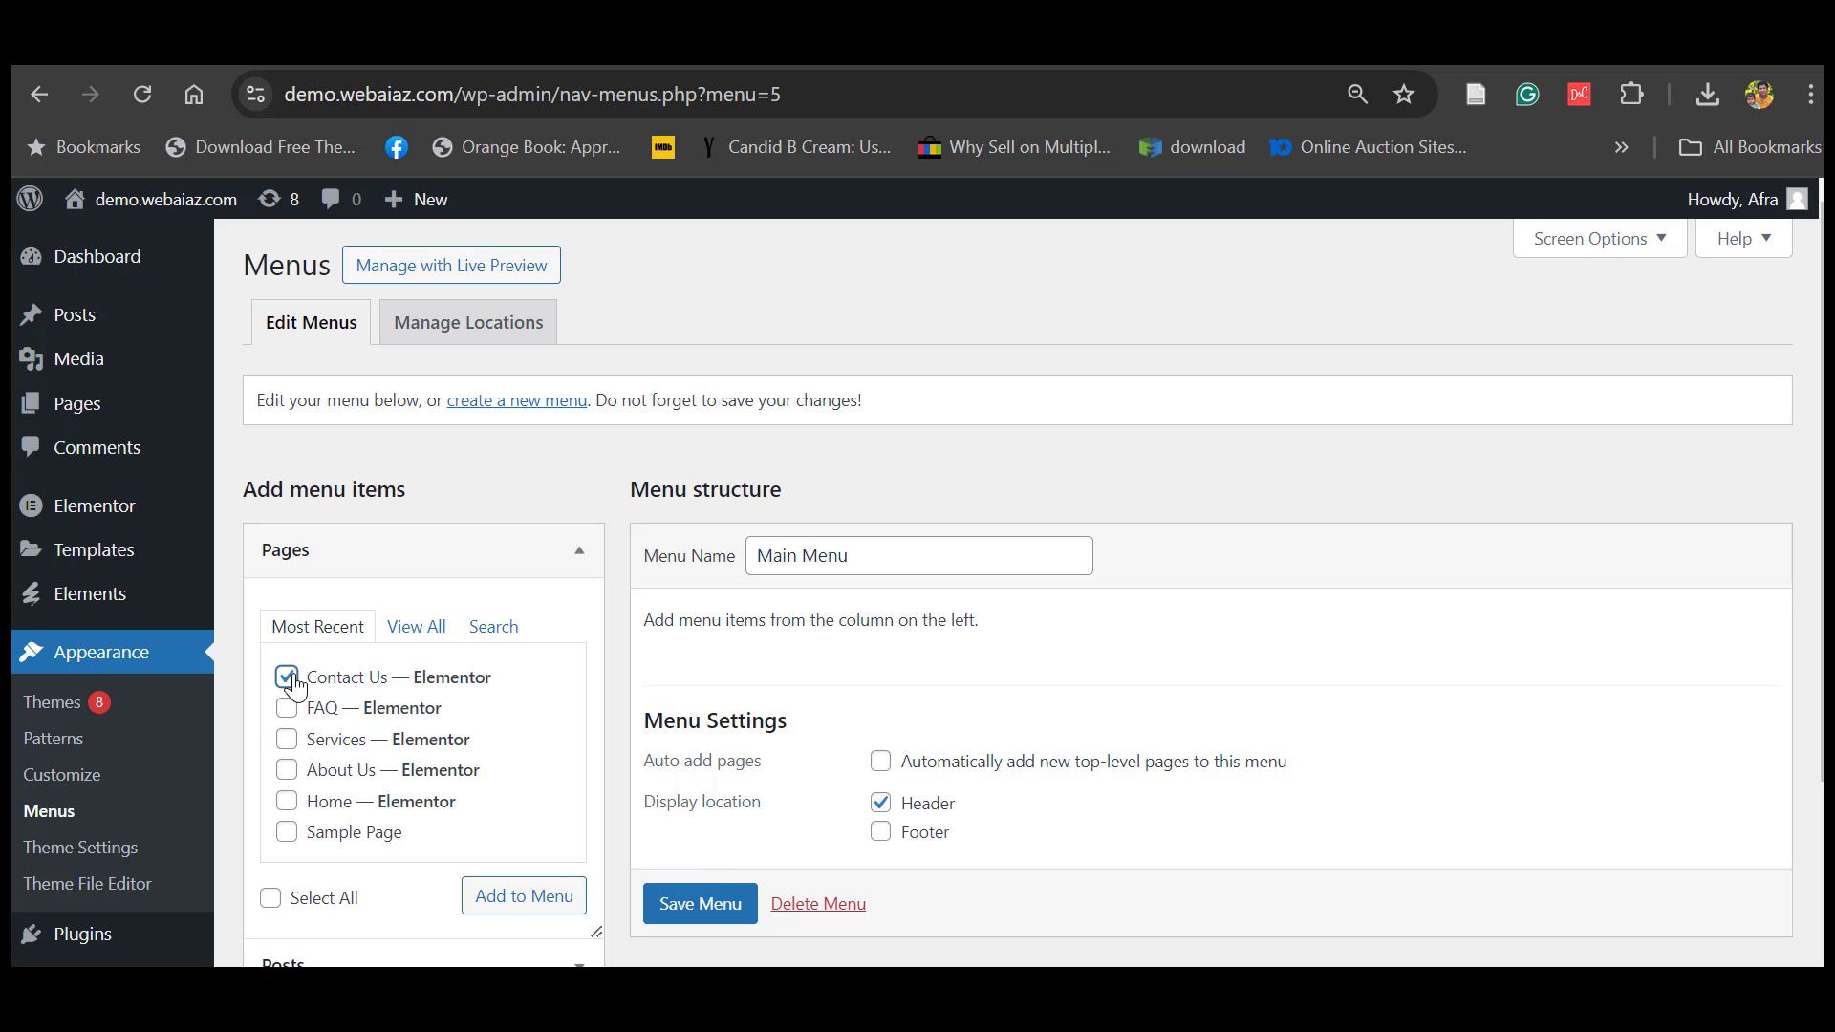
# - Add the Contact Us, FAQ, Services, About Us and Home pages to Main Menu
pyautogui.click(286, 709)
pyautogui.click(293, 762)
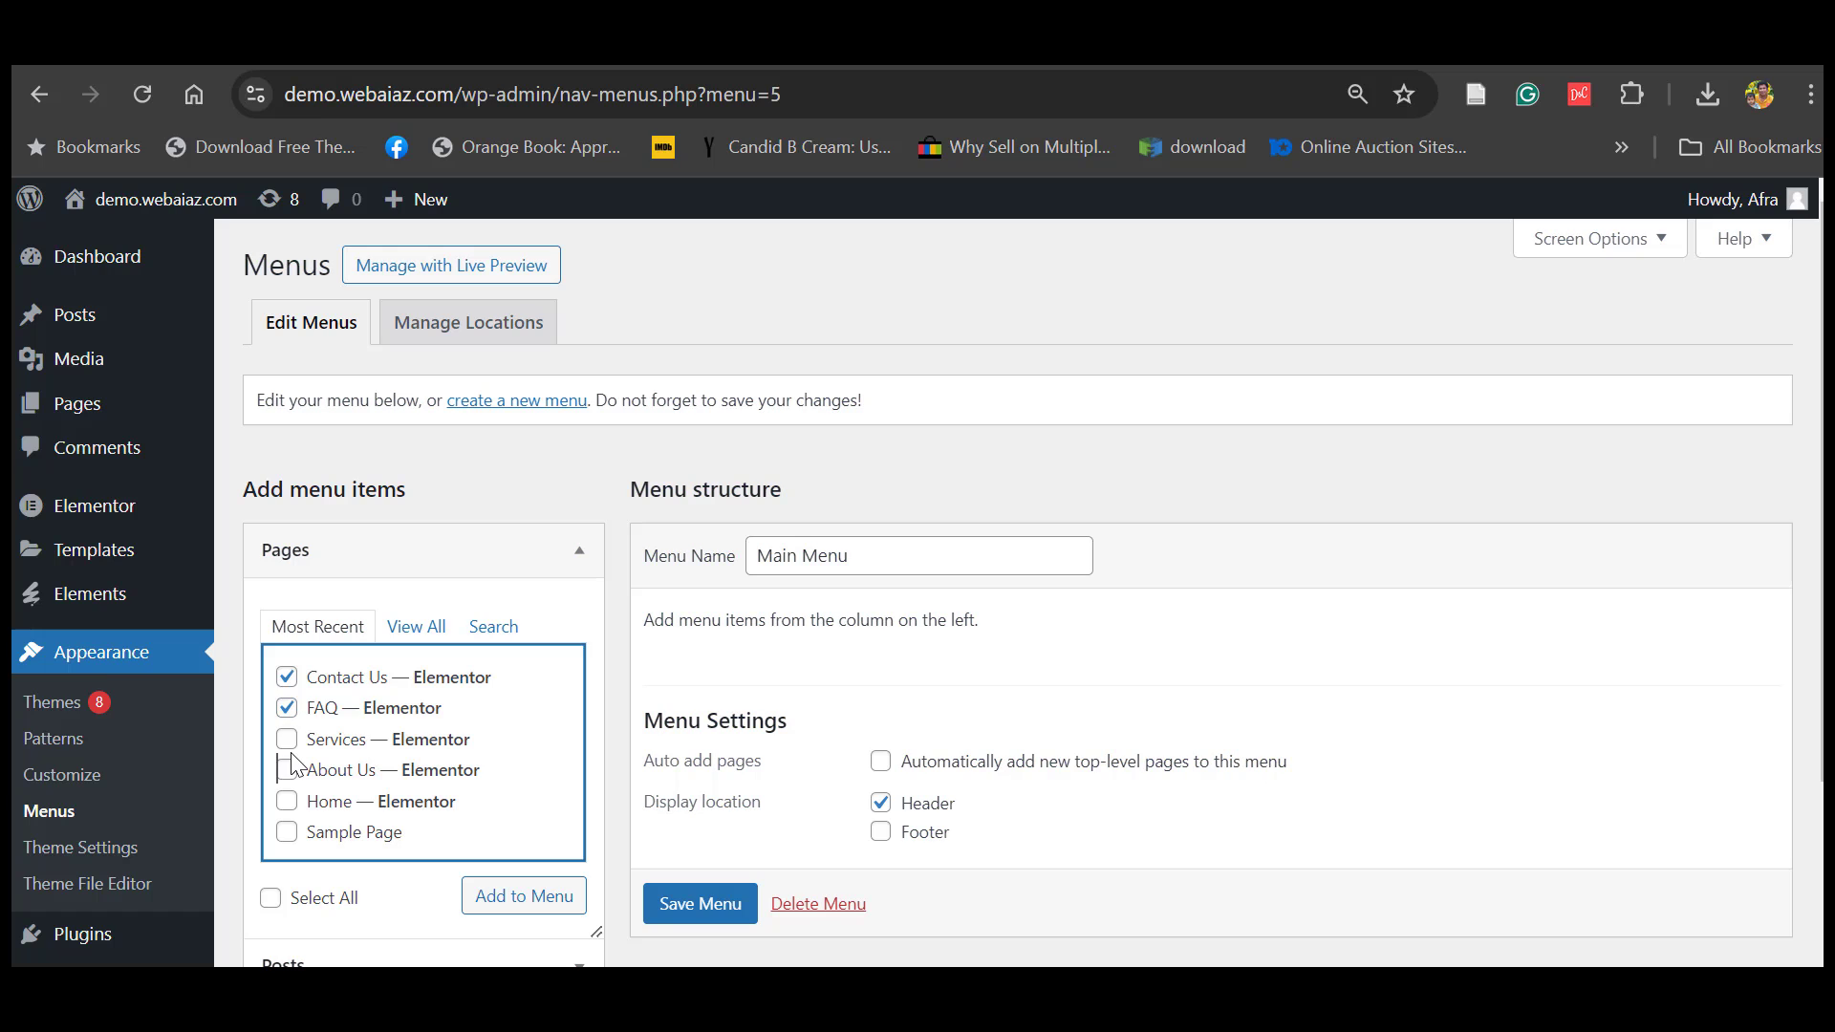
pyautogui.click(287, 740)
pyautogui.moveTo(289, 779); pyautogui.dragTo(290, 806)
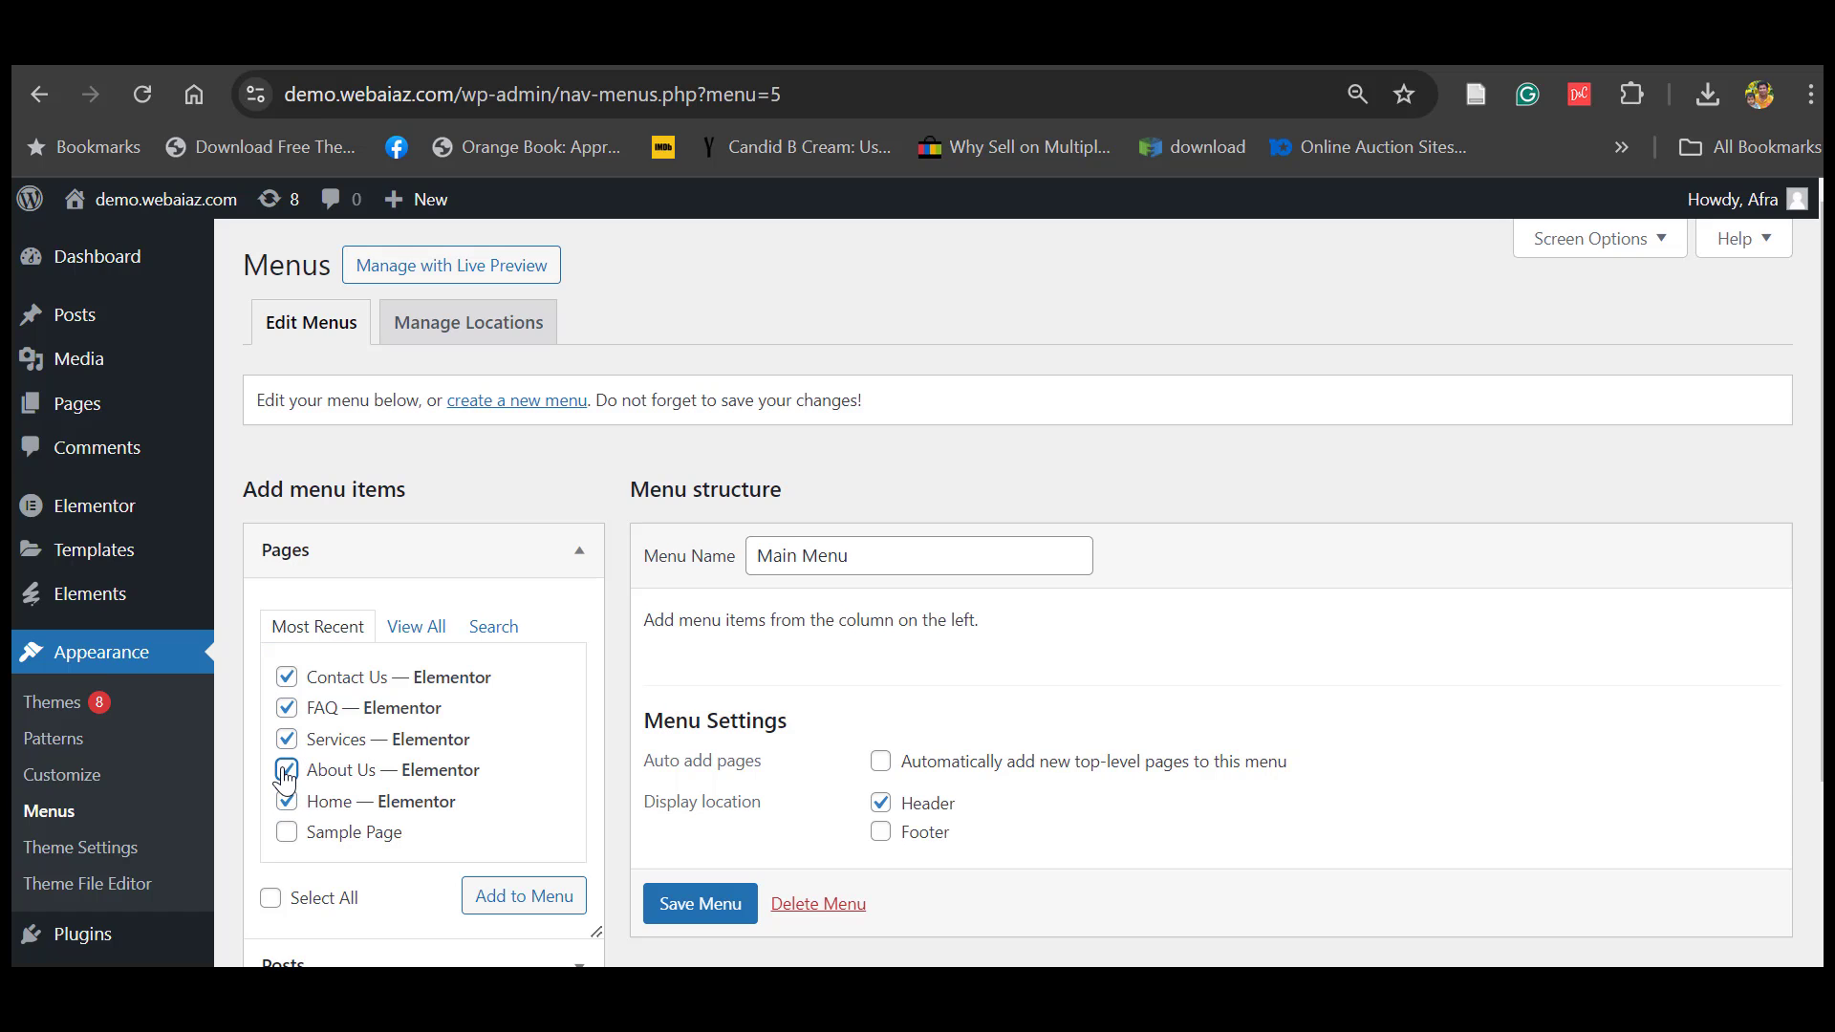
pyautogui.click(497, 902)
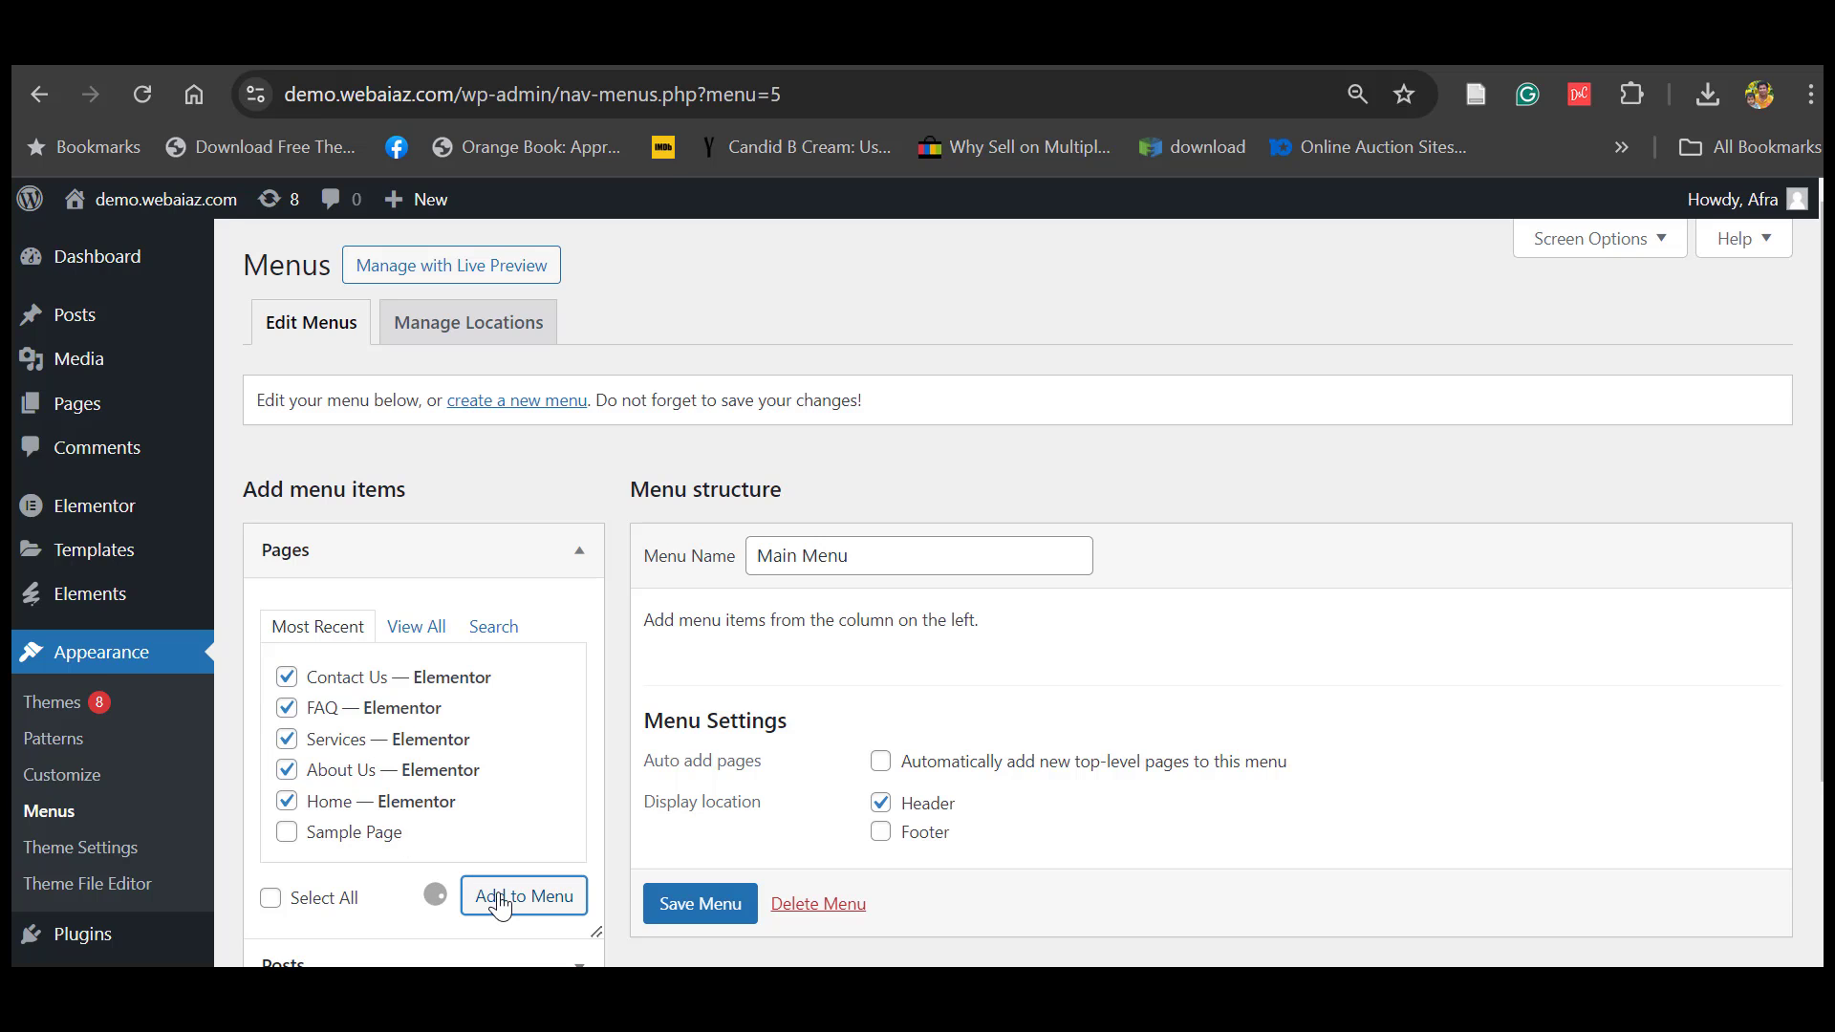
# - Reorder the Main Menu items as Home, Services, About Us, FAQ, Contact Us and save the menu
pyautogui.scroll(-3, 498, 902)
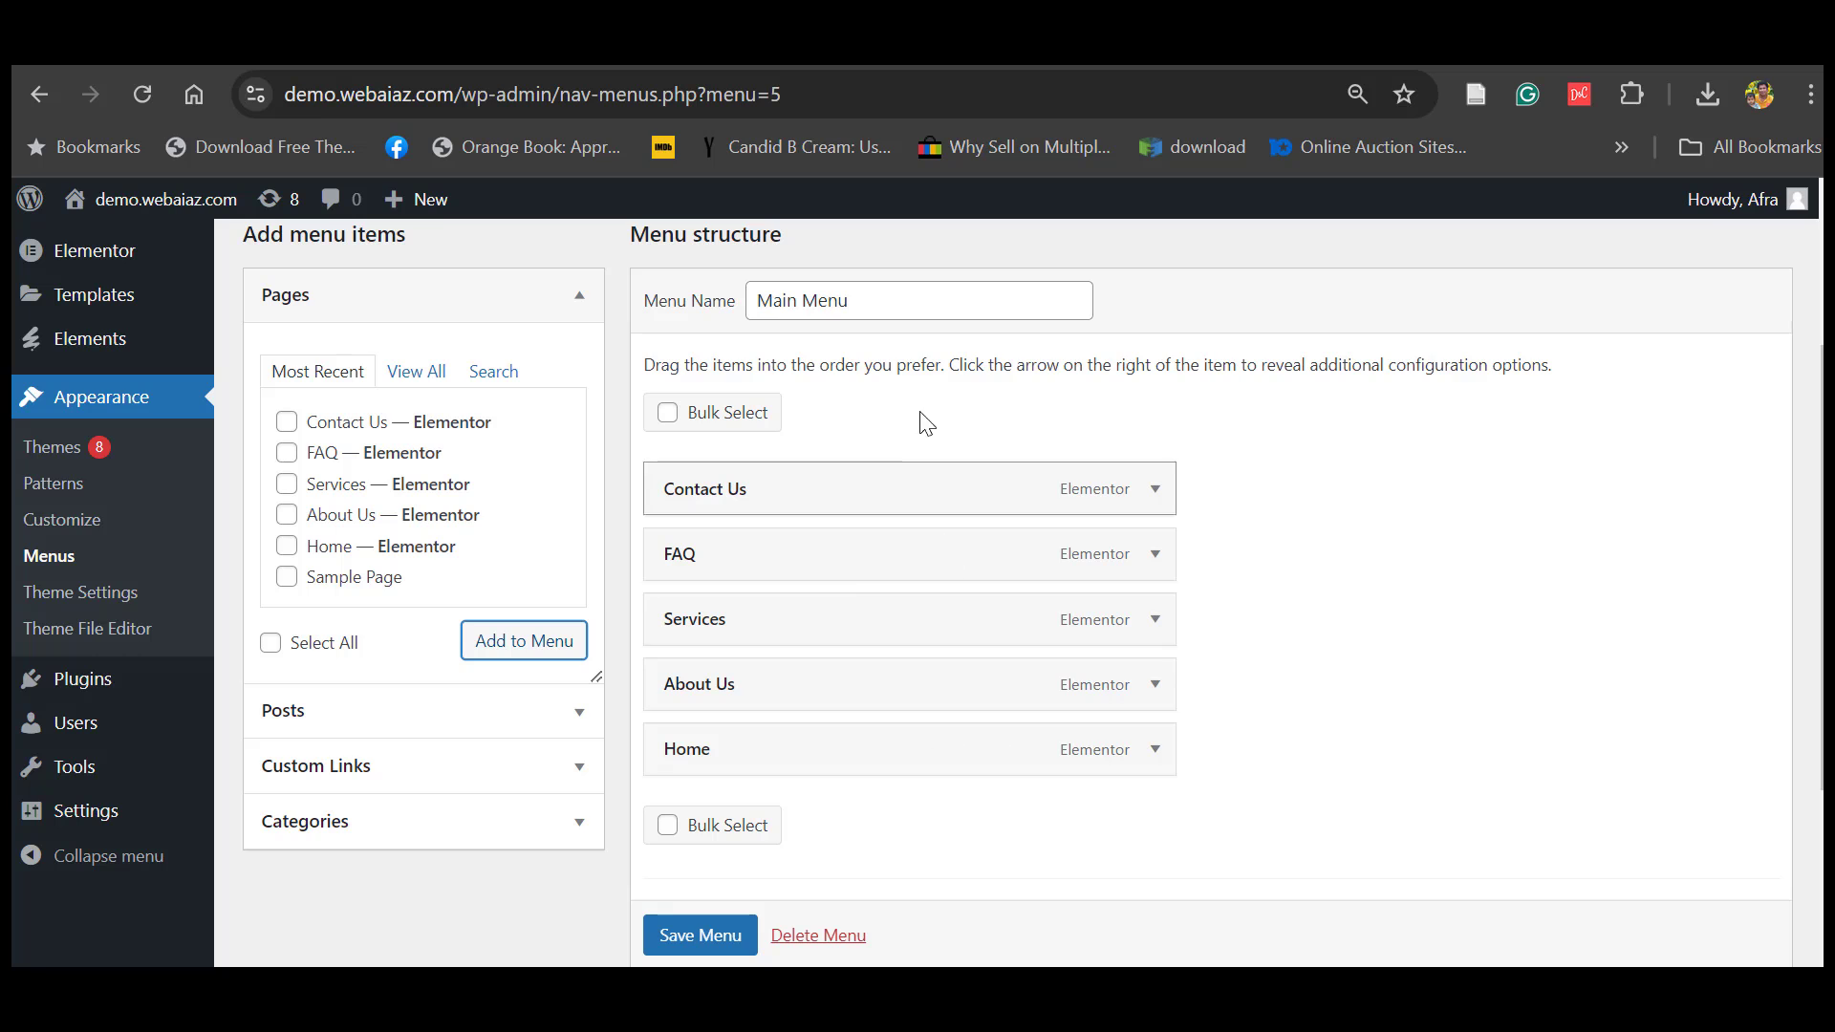
pyautogui.moveTo(807, 749); pyautogui.dragTo(808, 490)
pyautogui.moveTo(782, 679); pyautogui.dragTo(784, 590)
pyautogui.moveTo(763, 753); pyautogui.dragTo(725, 614)
pyautogui.moveTo(783, 684); pyautogui.dragTo(782, 765)
pyautogui.scroll(-1, 697, 933)
pyautogui.click(696, 934)
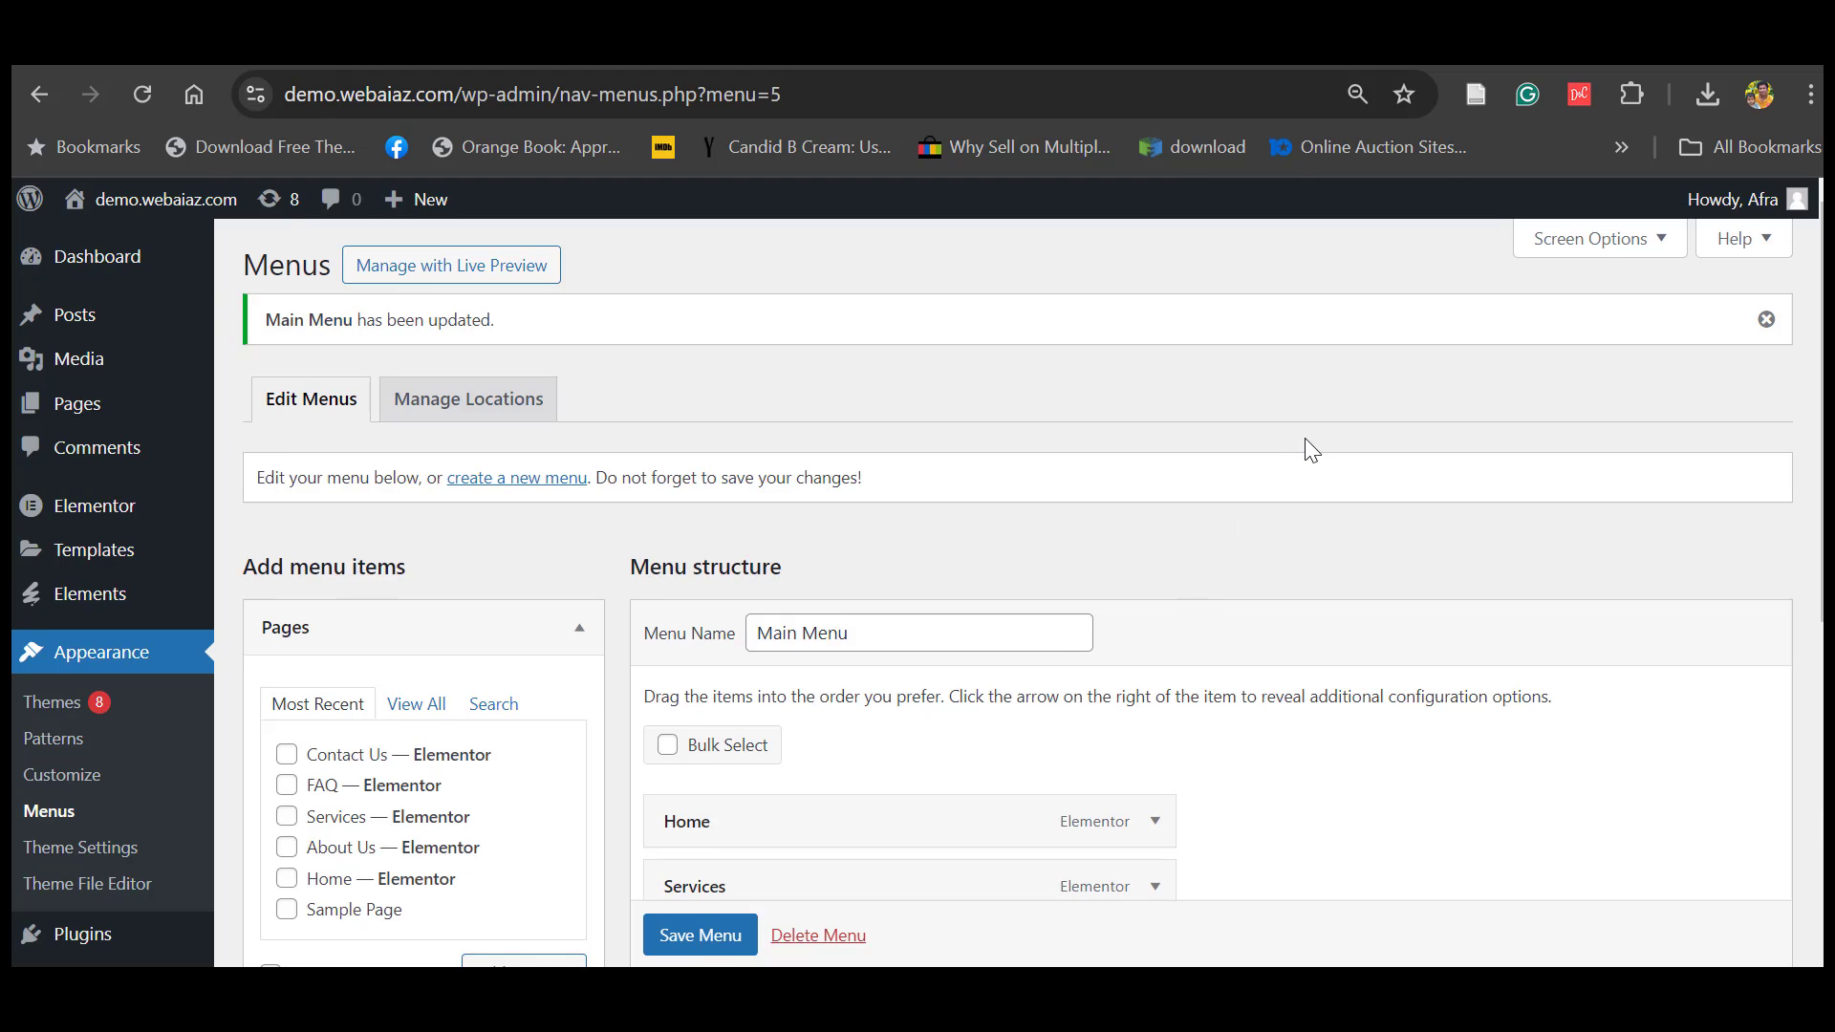
# - Reload the live front page and check the header navigation with its Home link
pyautogui.click(1212, 43)
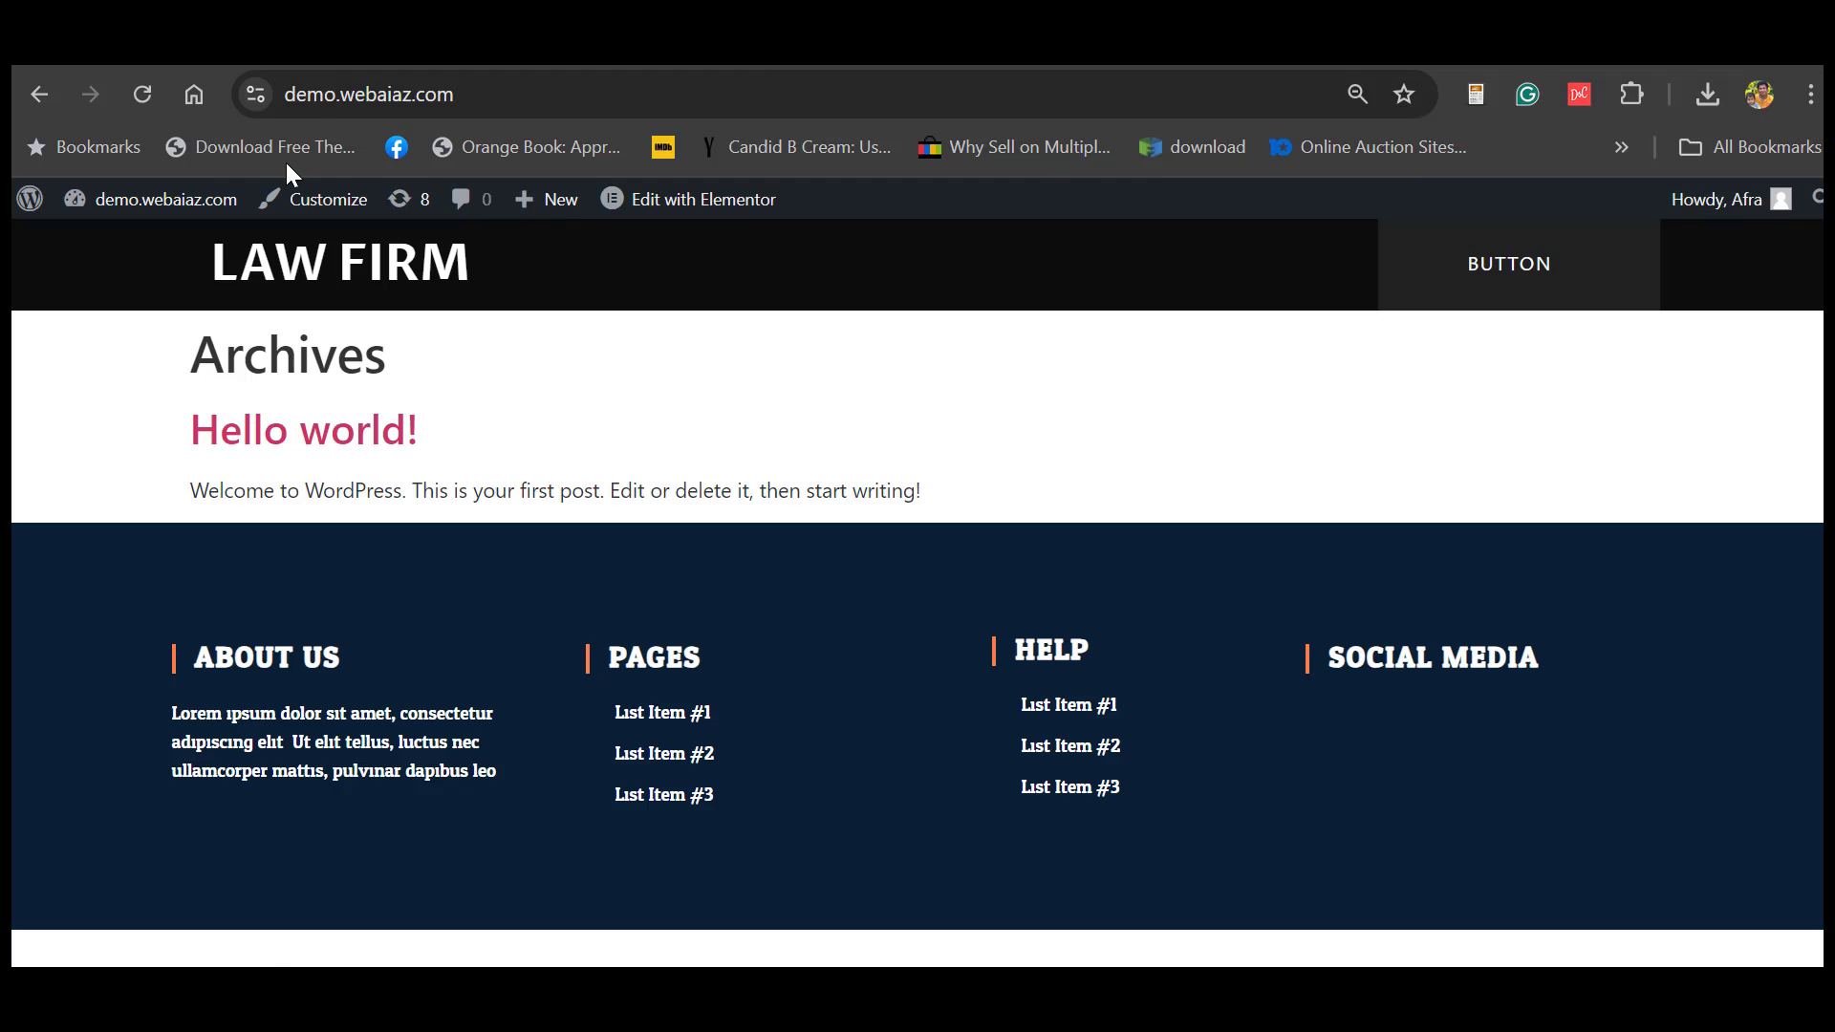
pyautogui.click(142, 94)
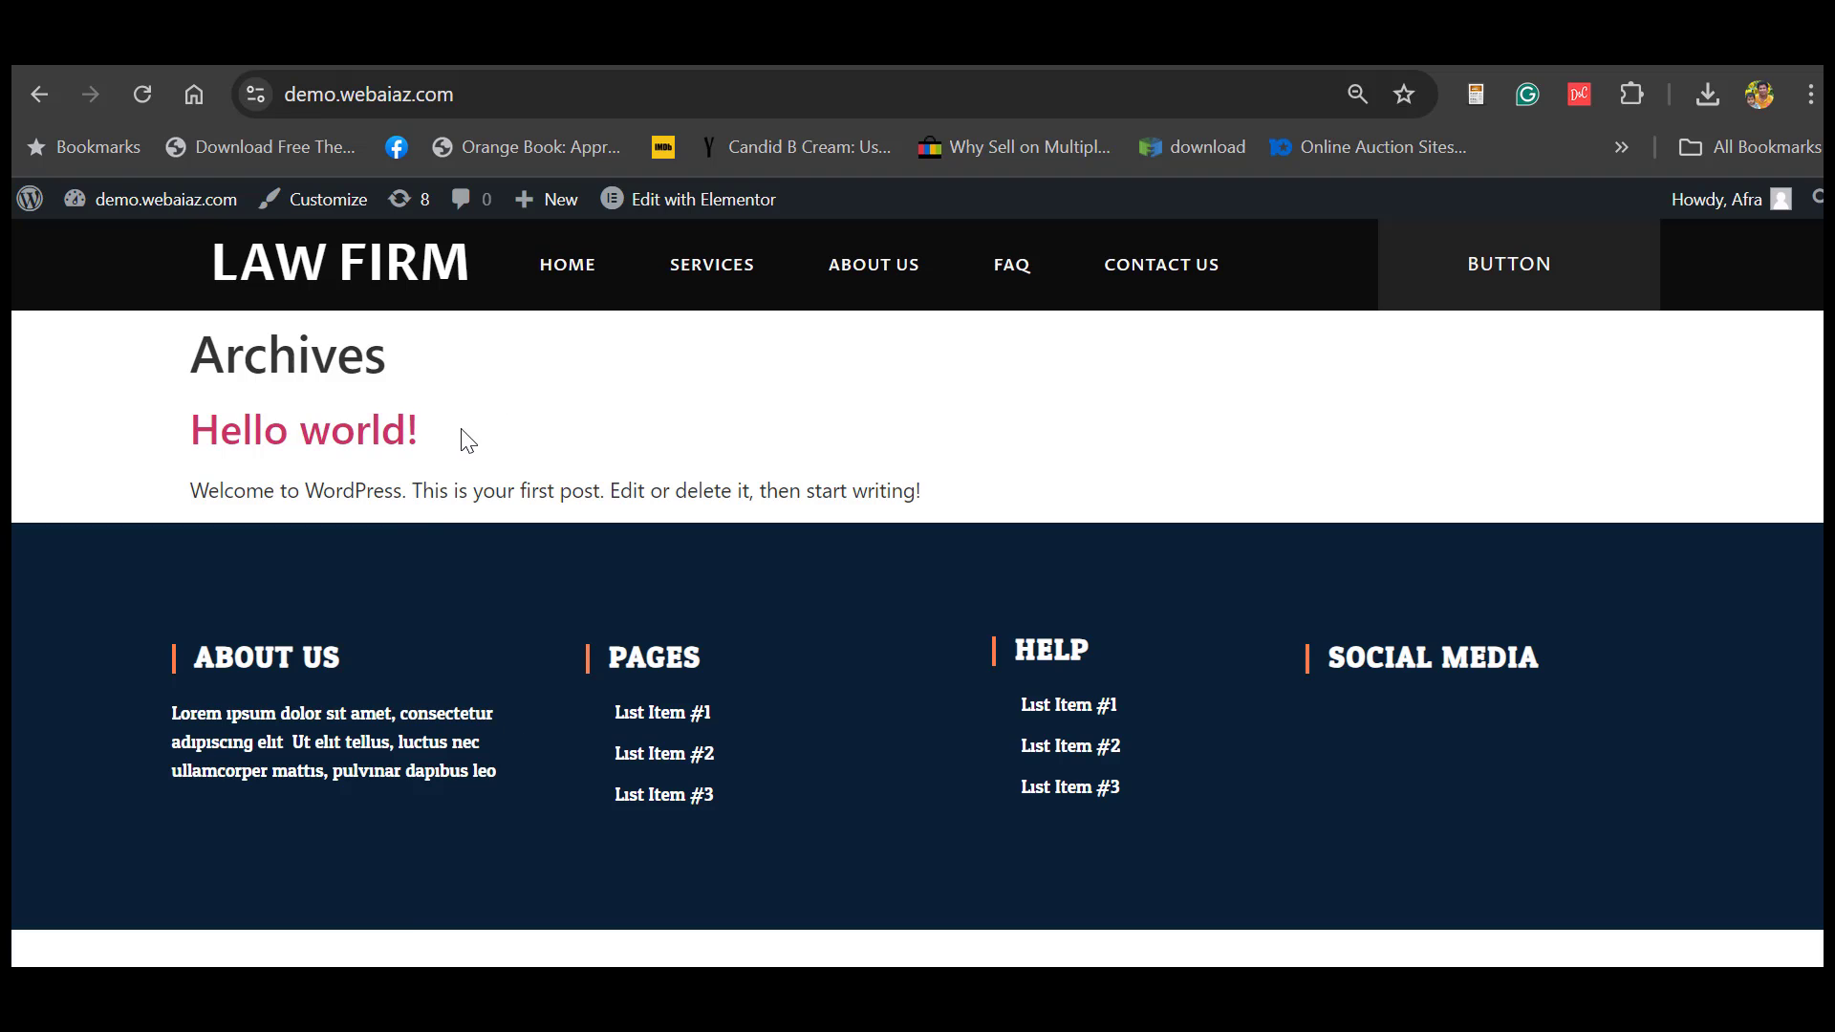
pyautogui.click(577, 280)
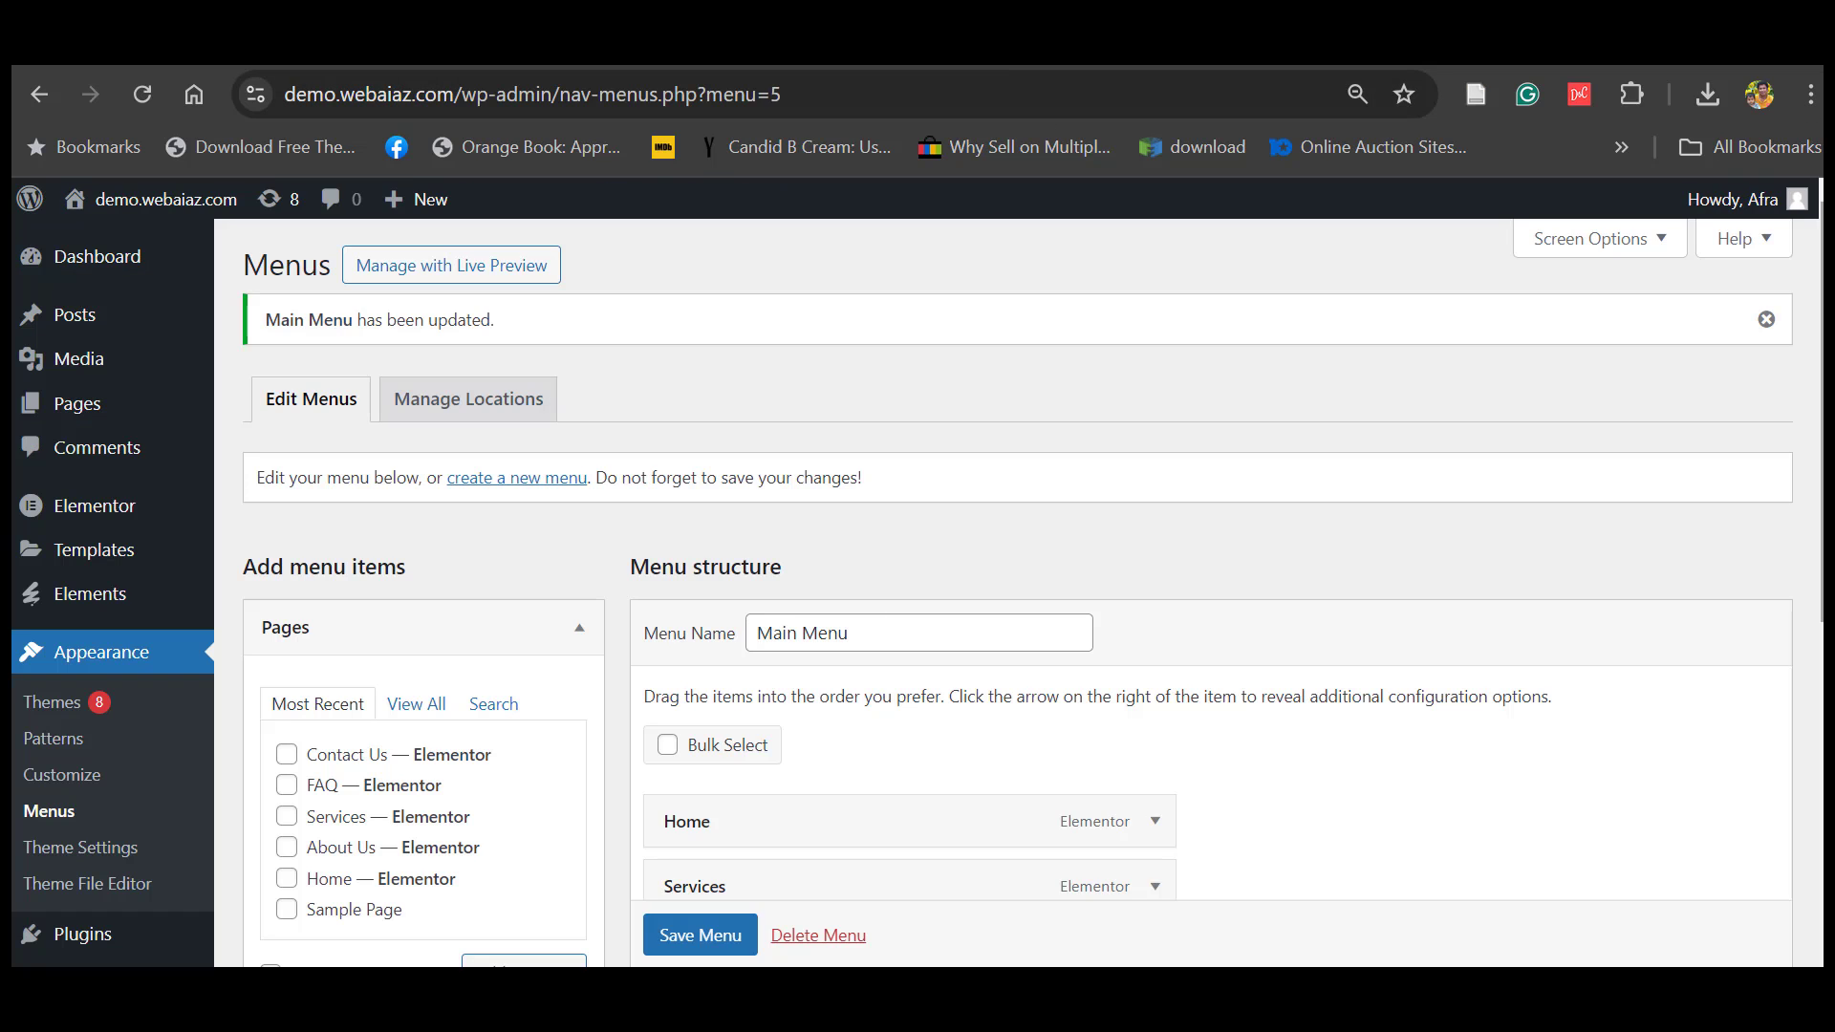
# - Open the theme customizer's Homepage Settings and set the homepage to a static page, choosing Home
pyautogui.scroll(-2, 83, 528)
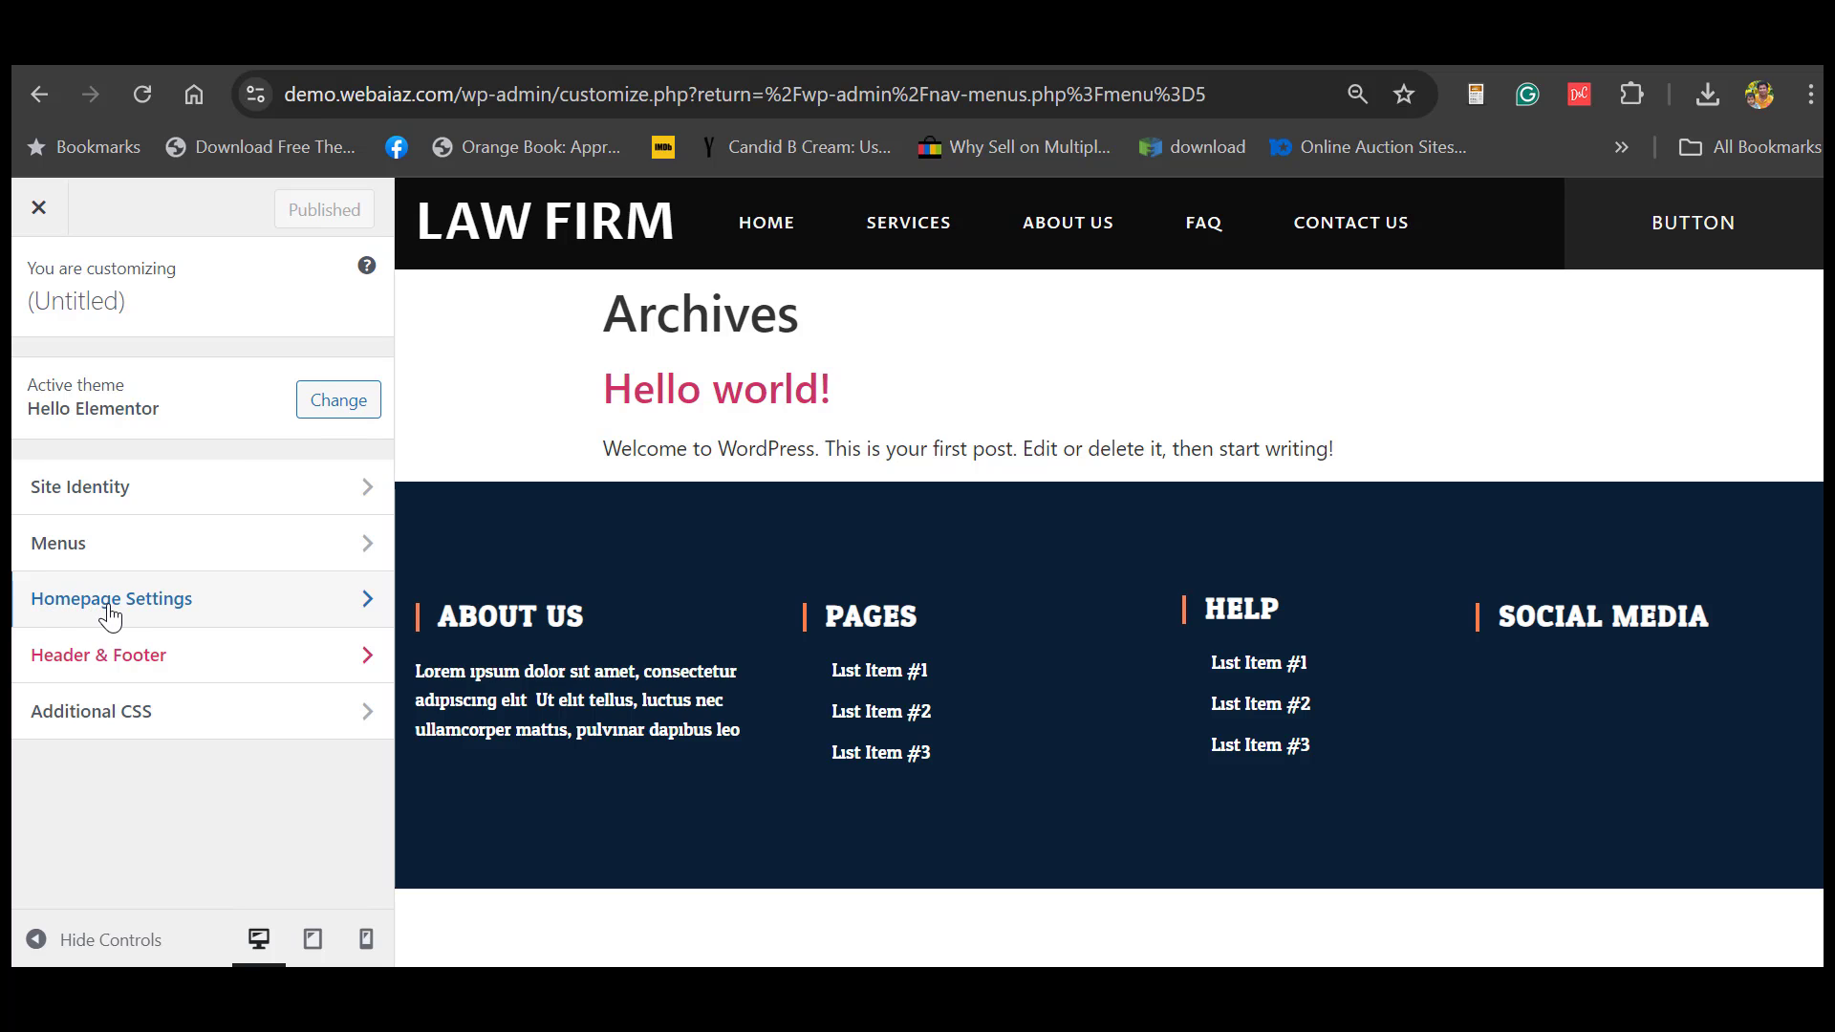
pyautogui.click(110, 612)
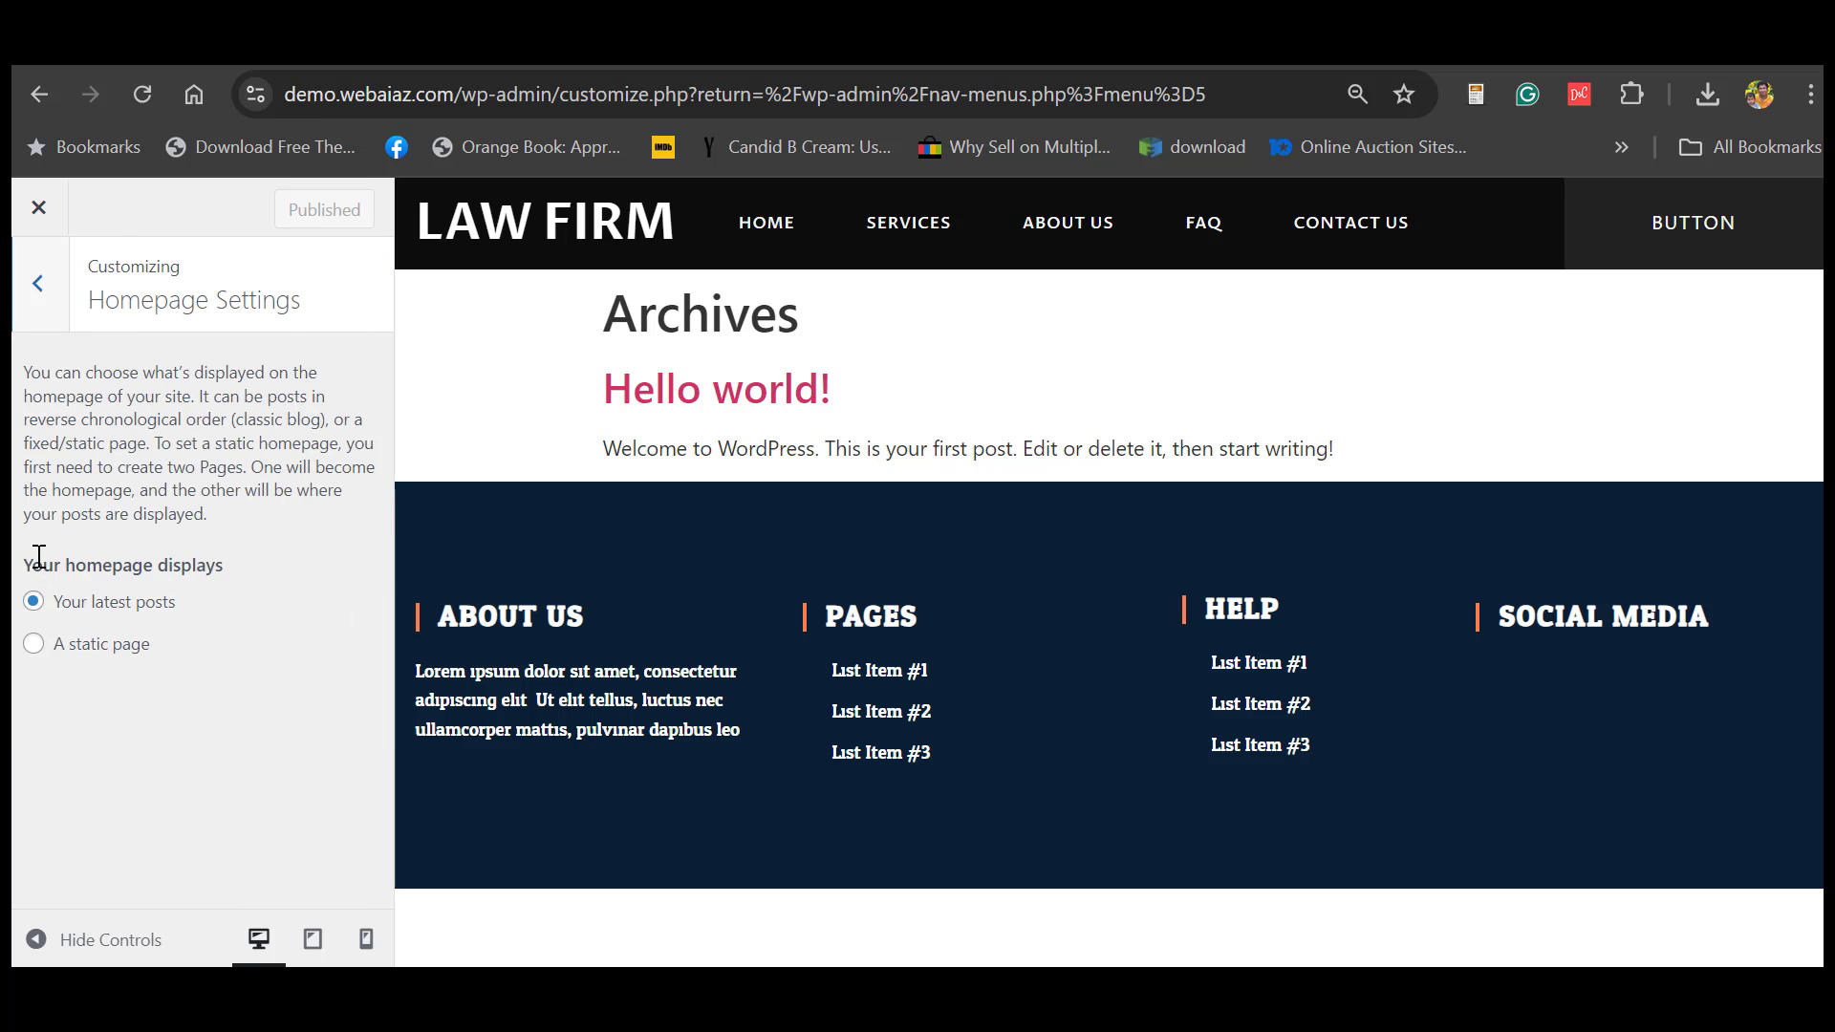
pyautogui.click(34, 645)
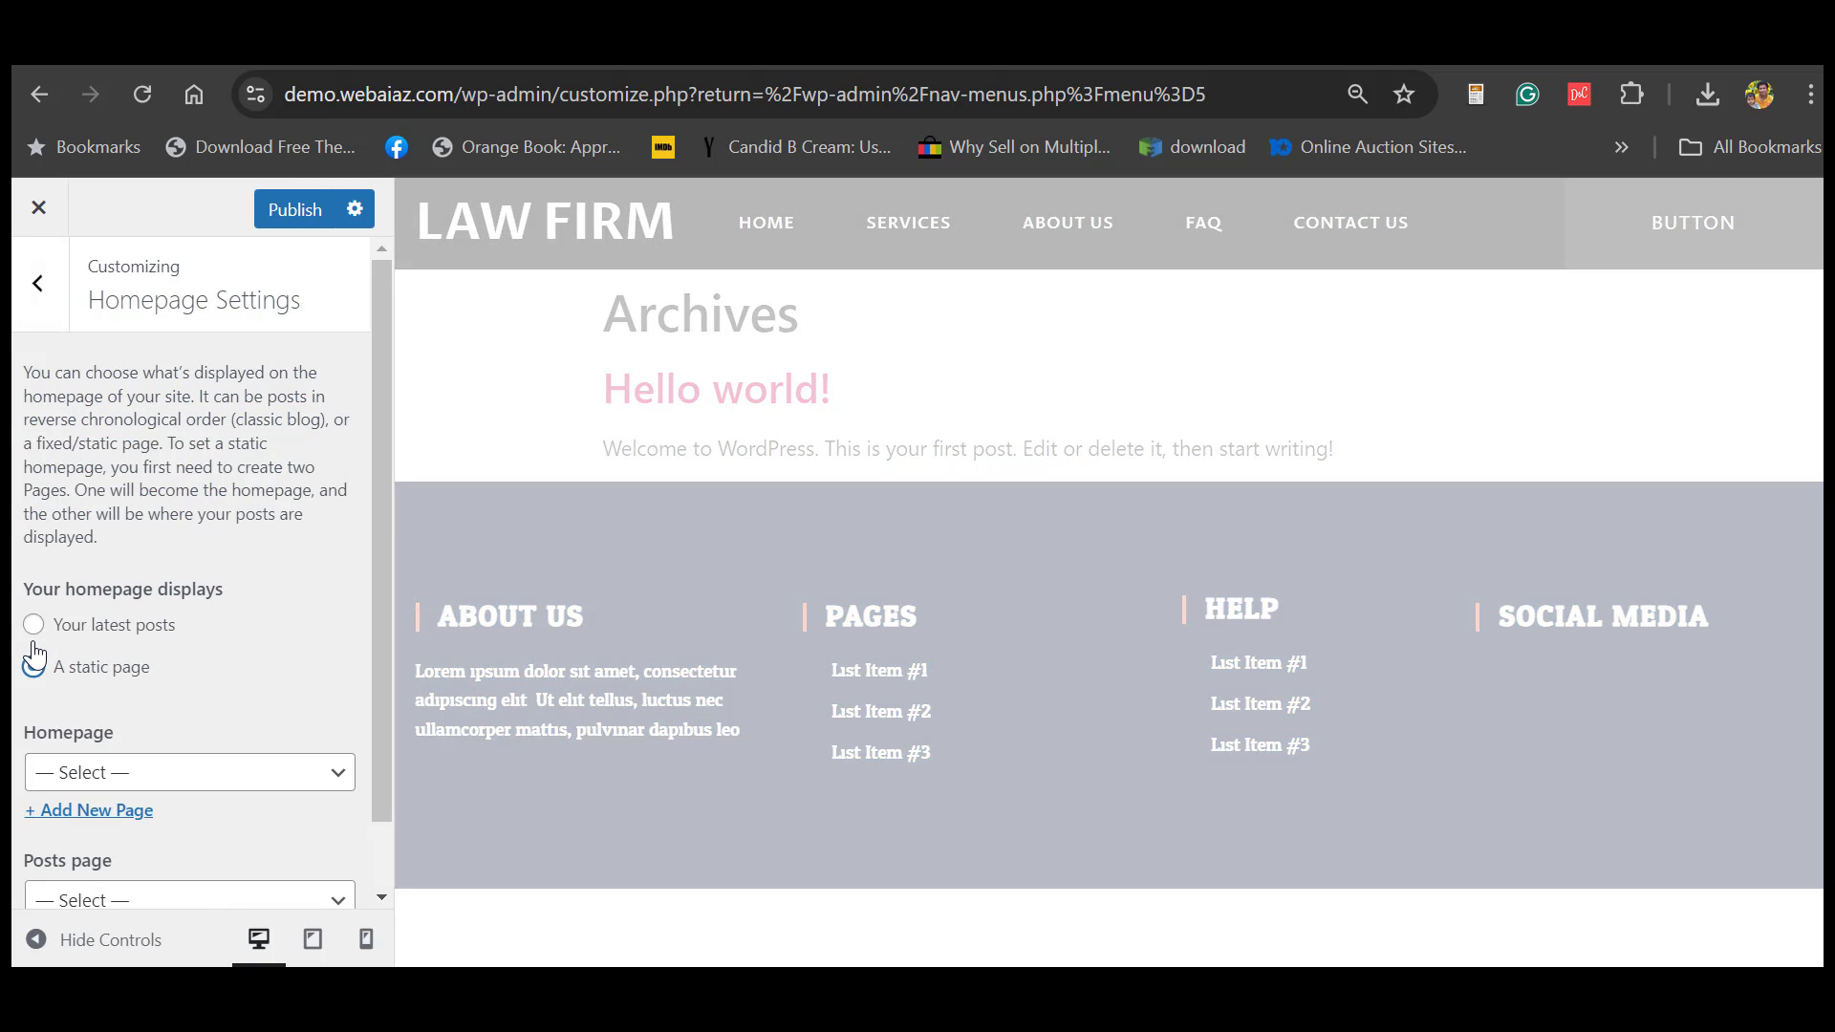
pyautogui.scroll(-1, 375, 639)
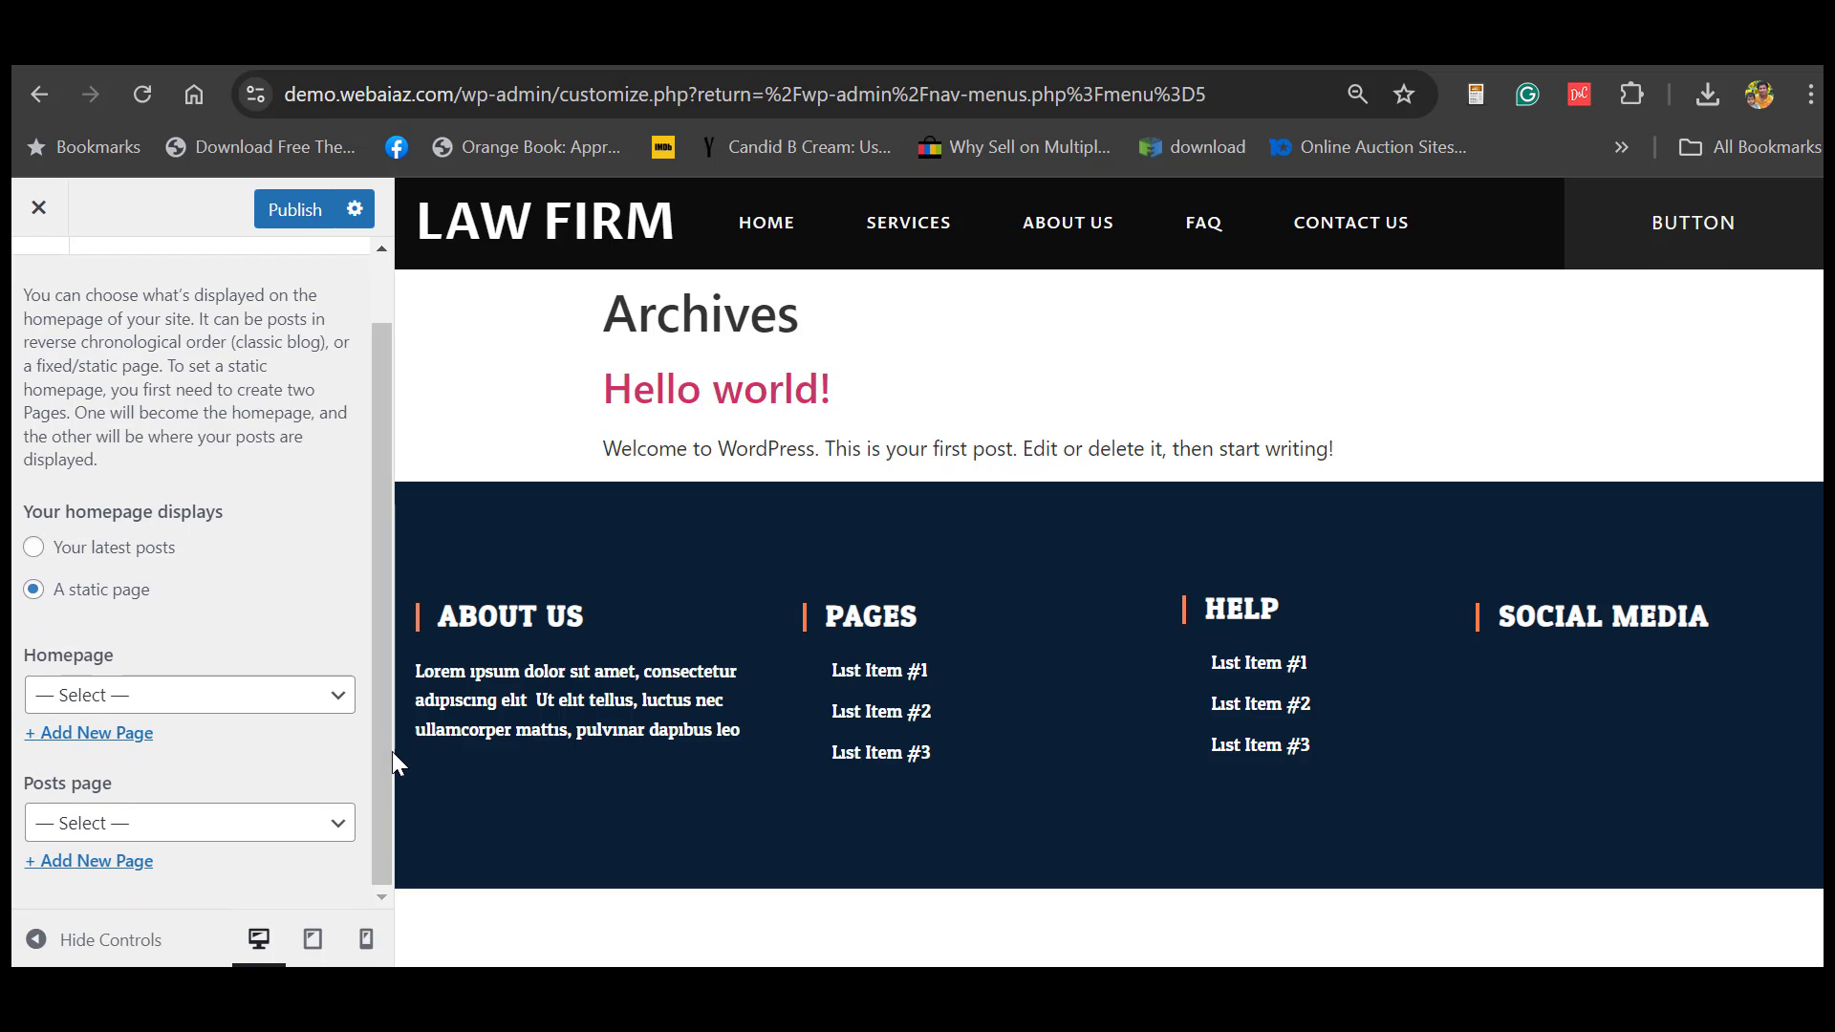
pyautogui.click(323, 694)
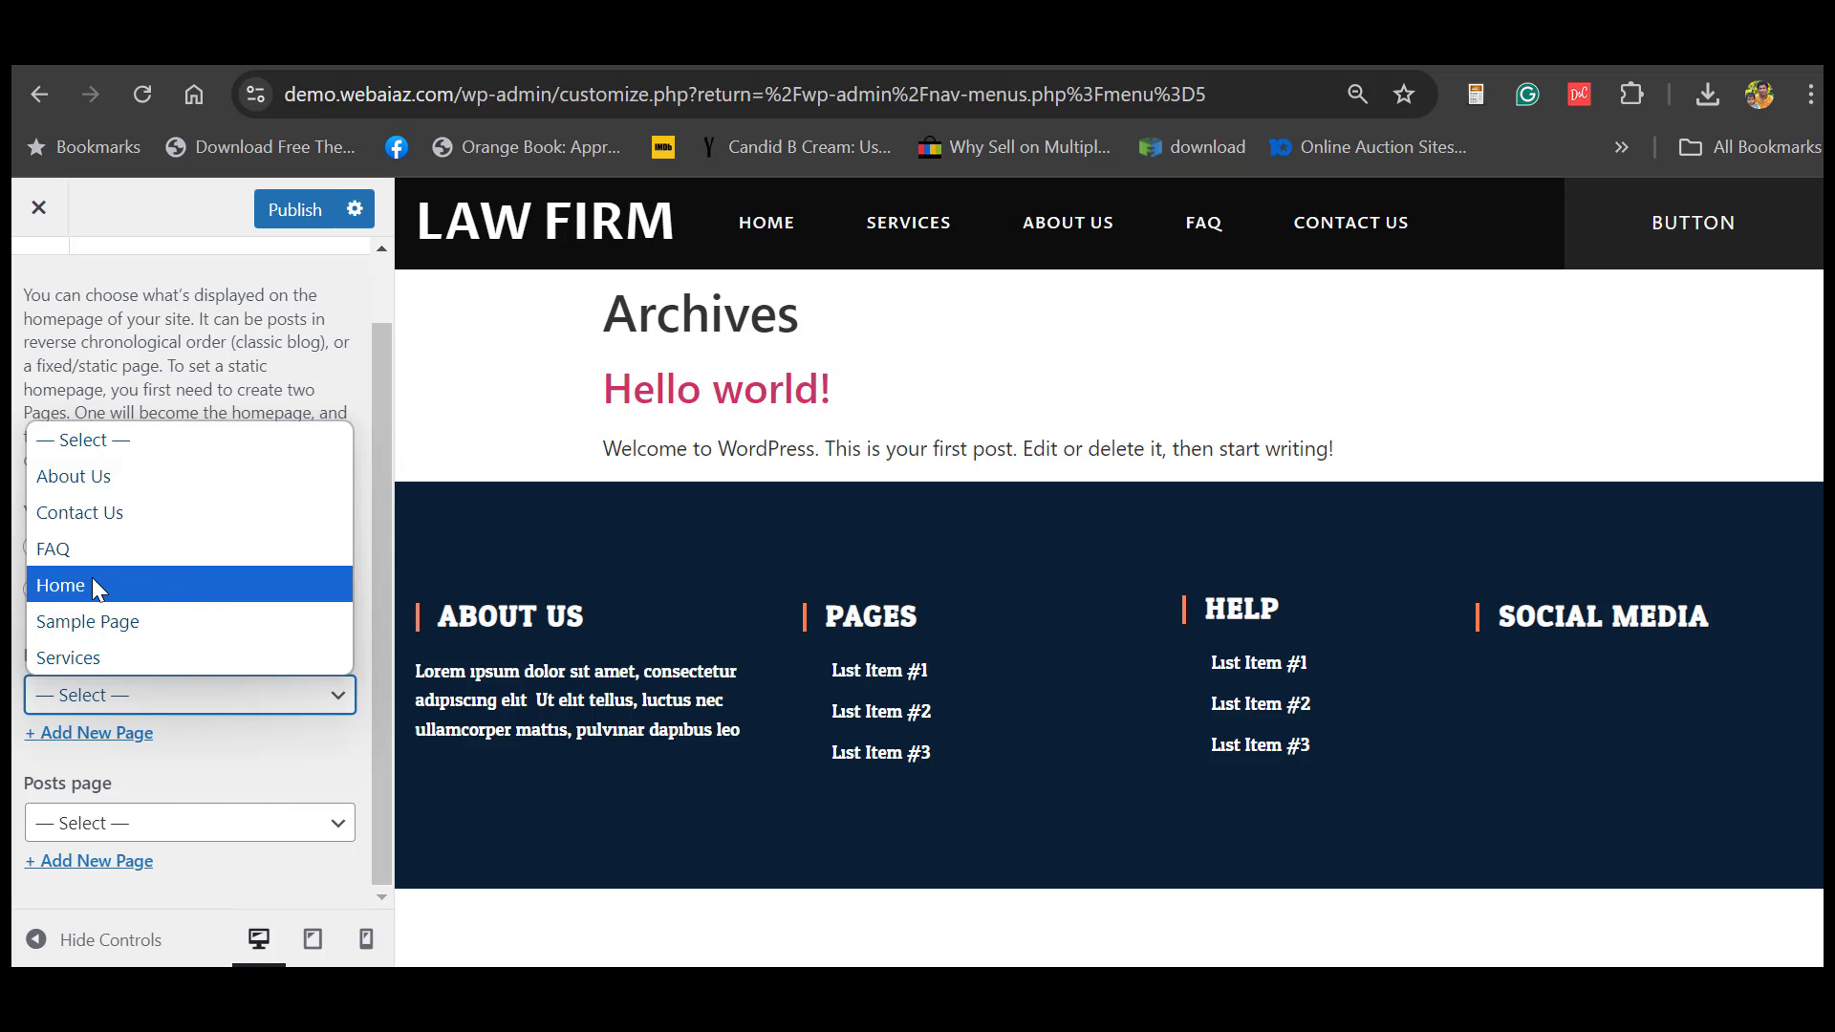
pyautogui.click(93, 581)
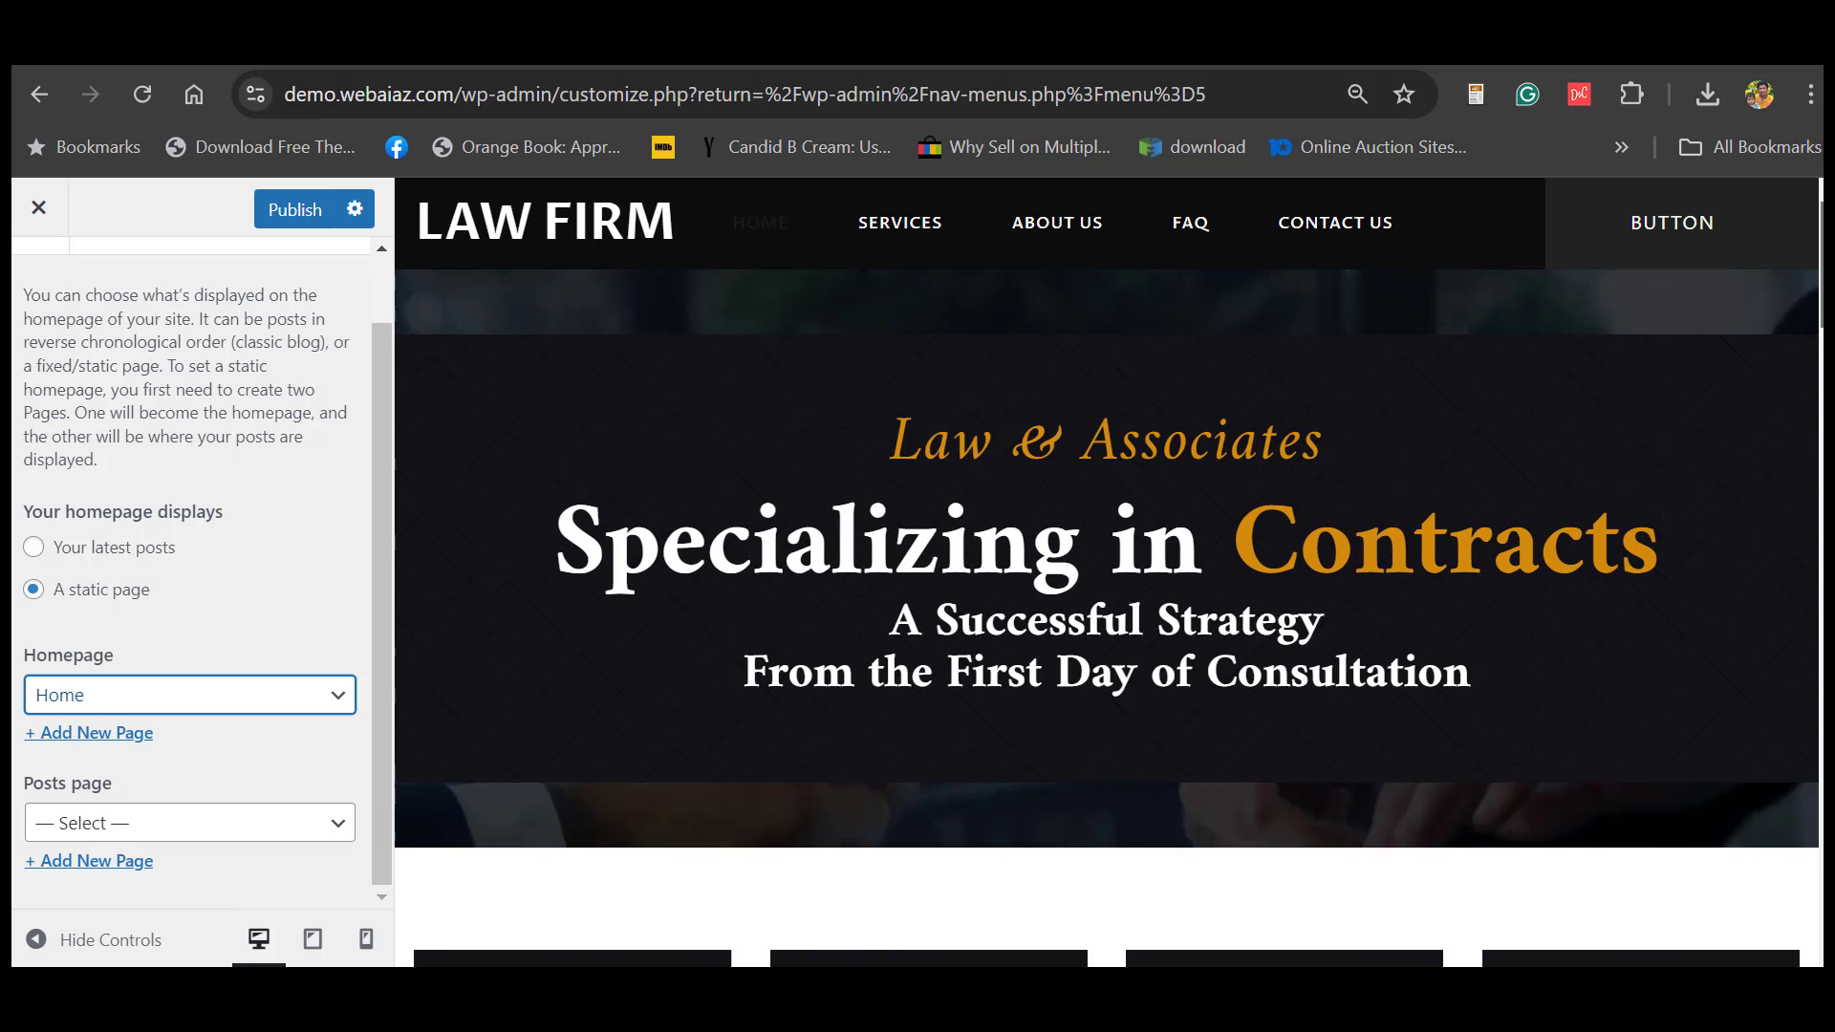
# - Check the Home page in the customizer preview and publish the homepage setting with no Posts page selected
pyautogui.scroll(-15, 1107, 573)
pyautogui.scroll(15, 1384, 287)
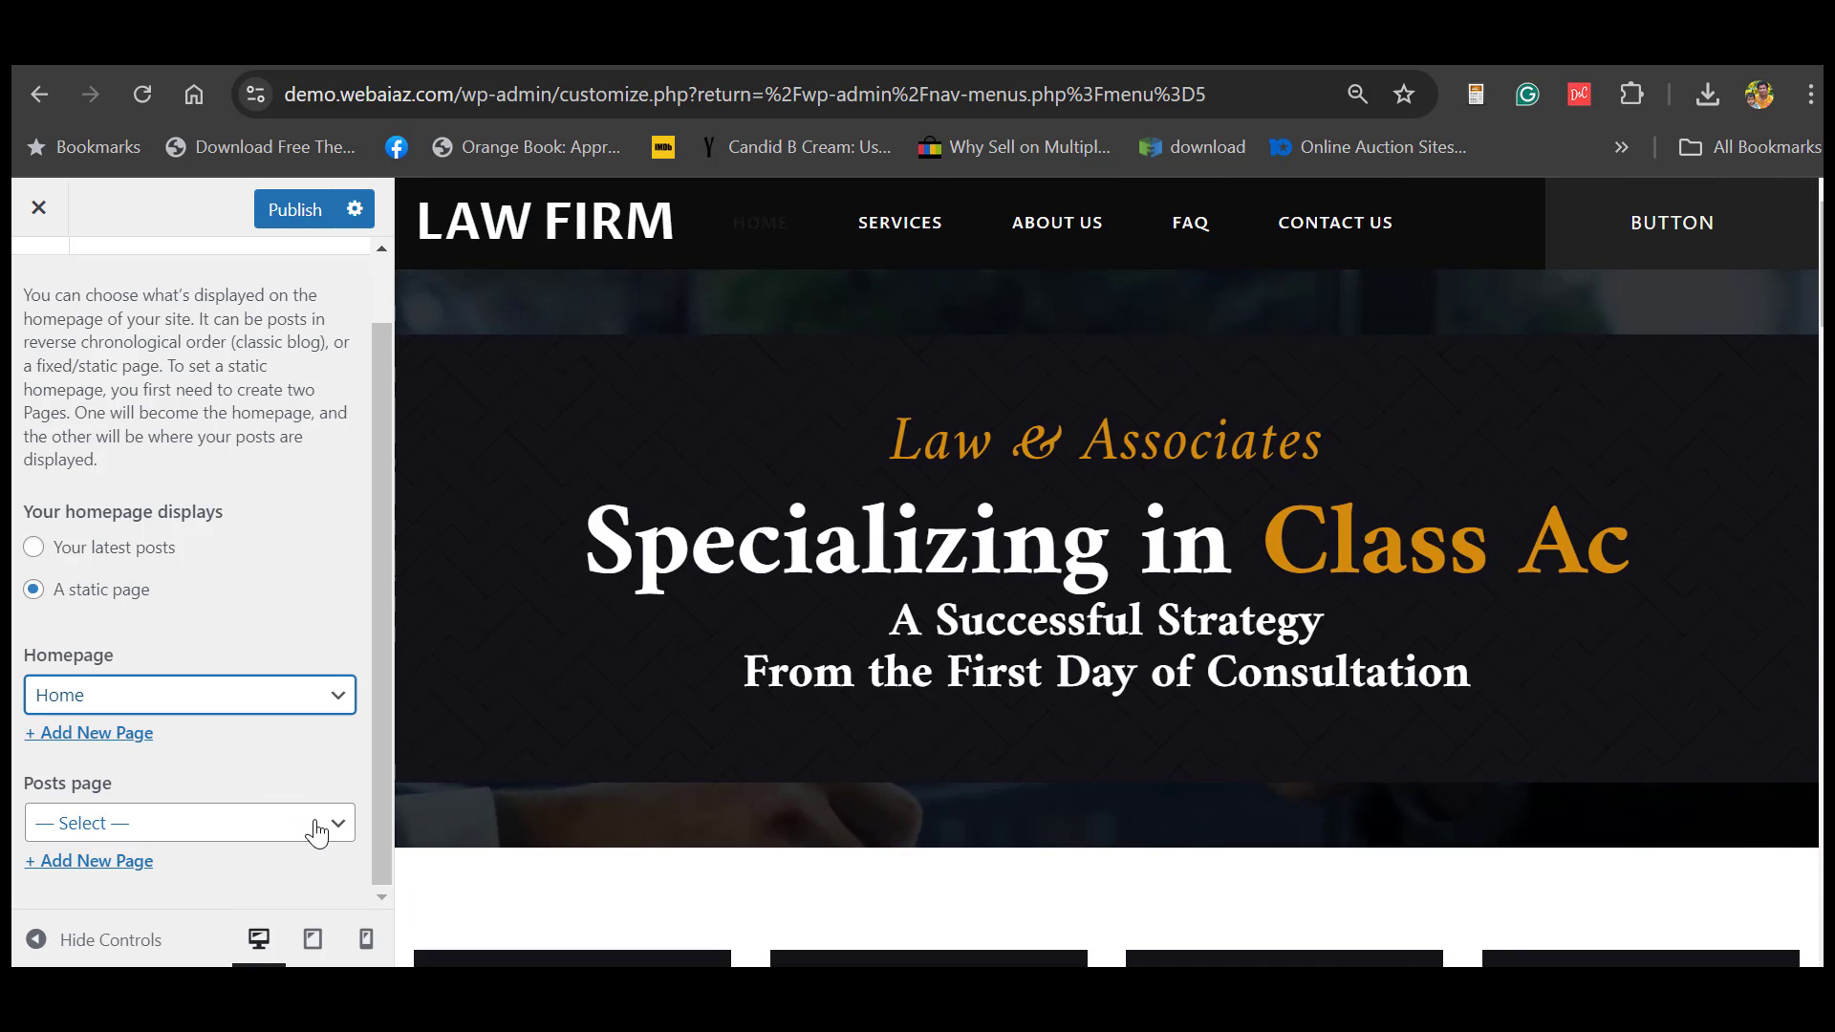
pyautogui.click(378, 824)
pyautogui.click(350, 823)
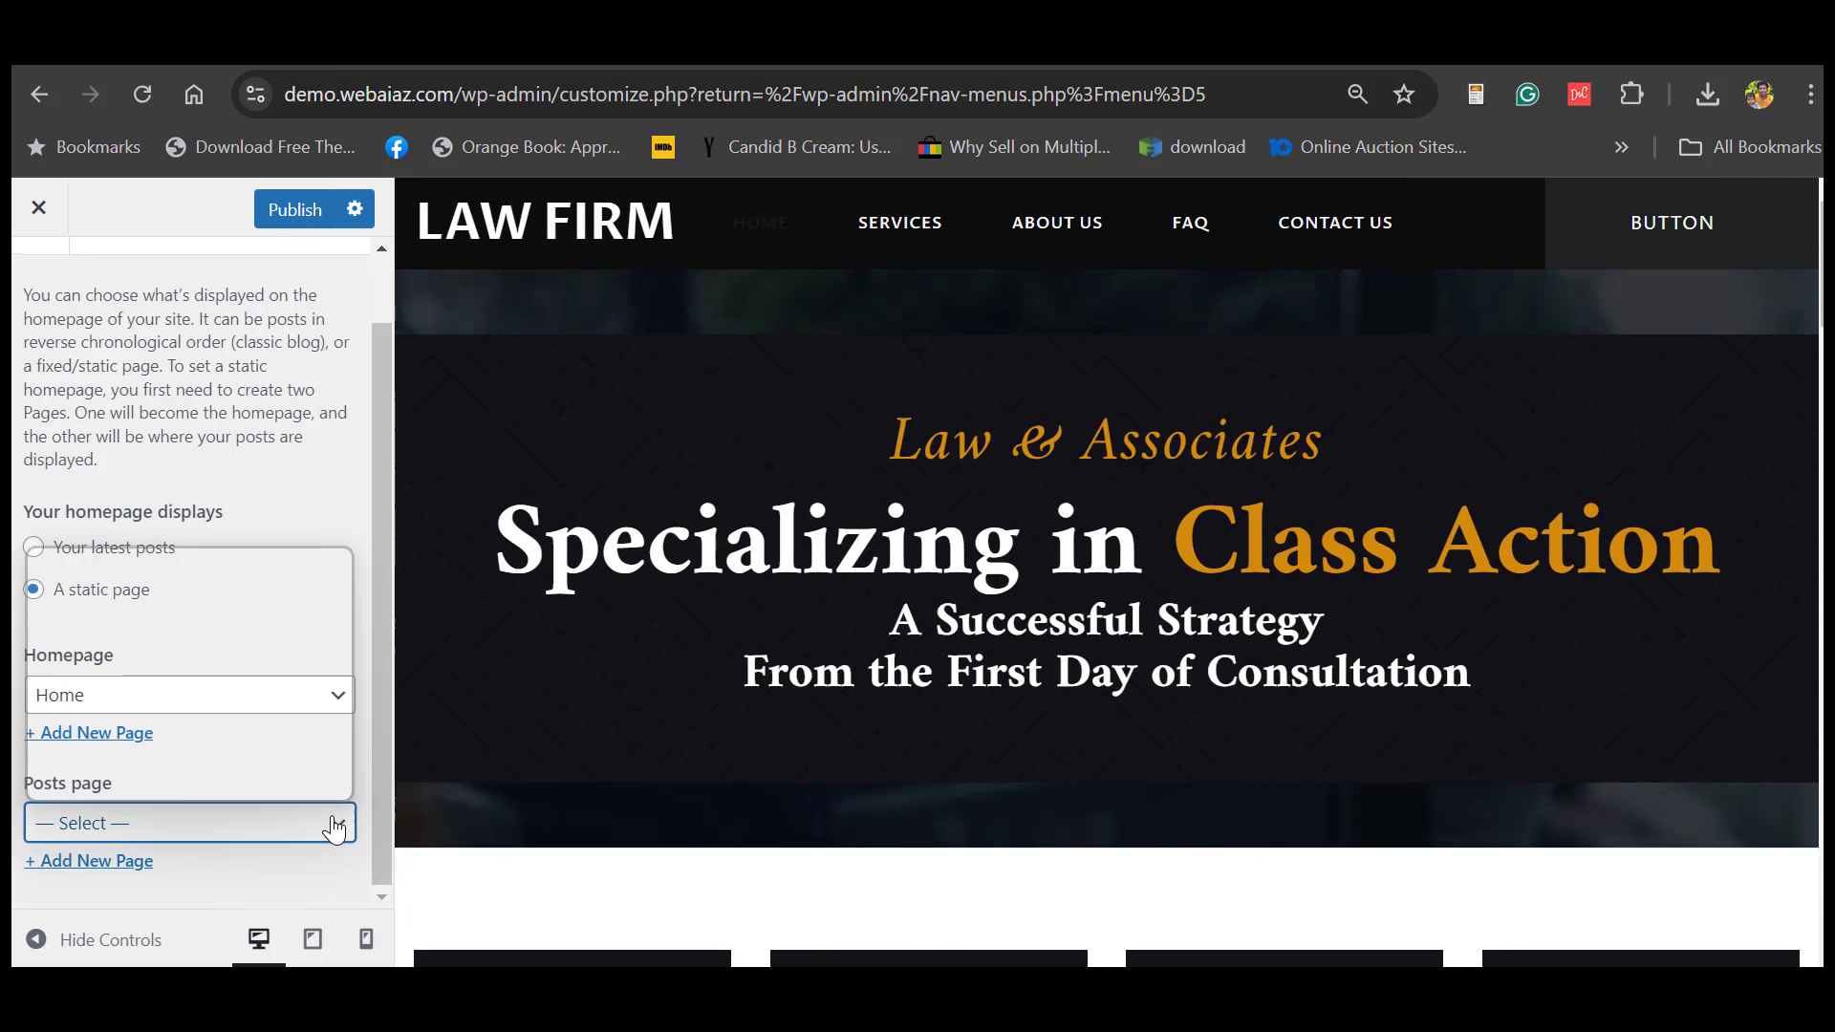
pyautogui.press('Escape')
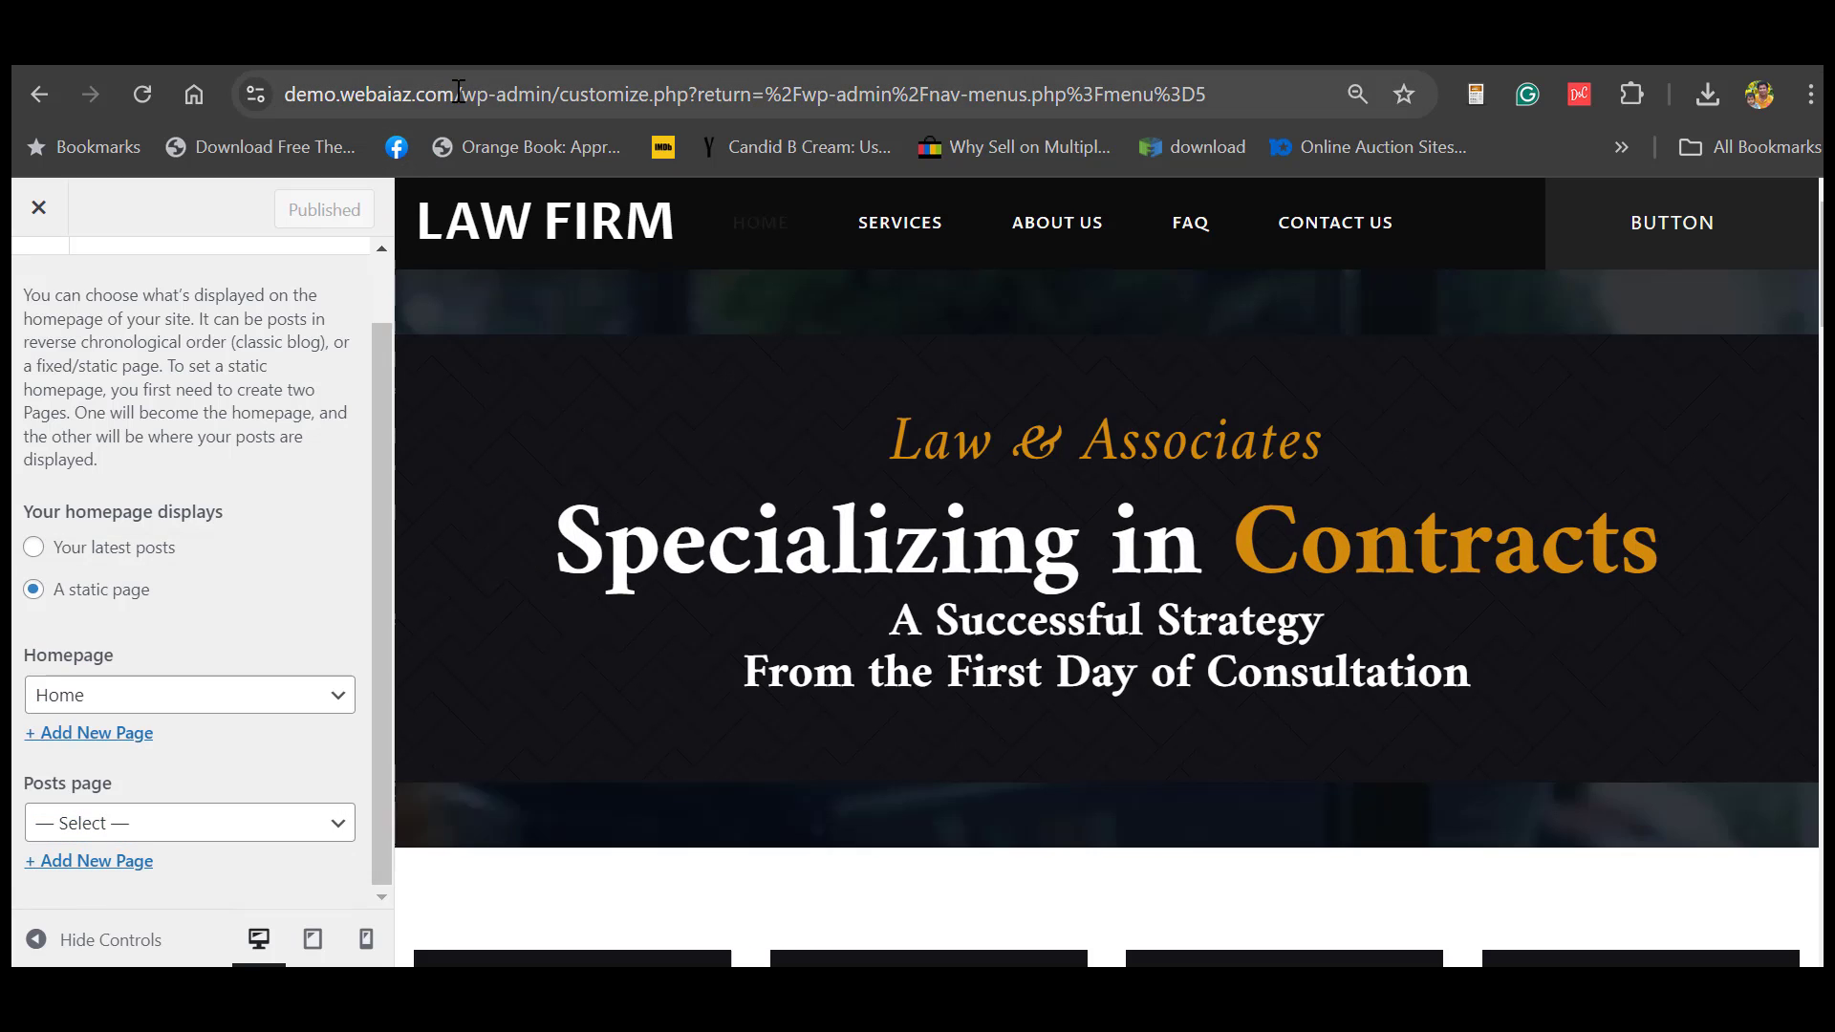
pyautogui.moveTo(449, 94); pyautogui.dragTo(97, 101)
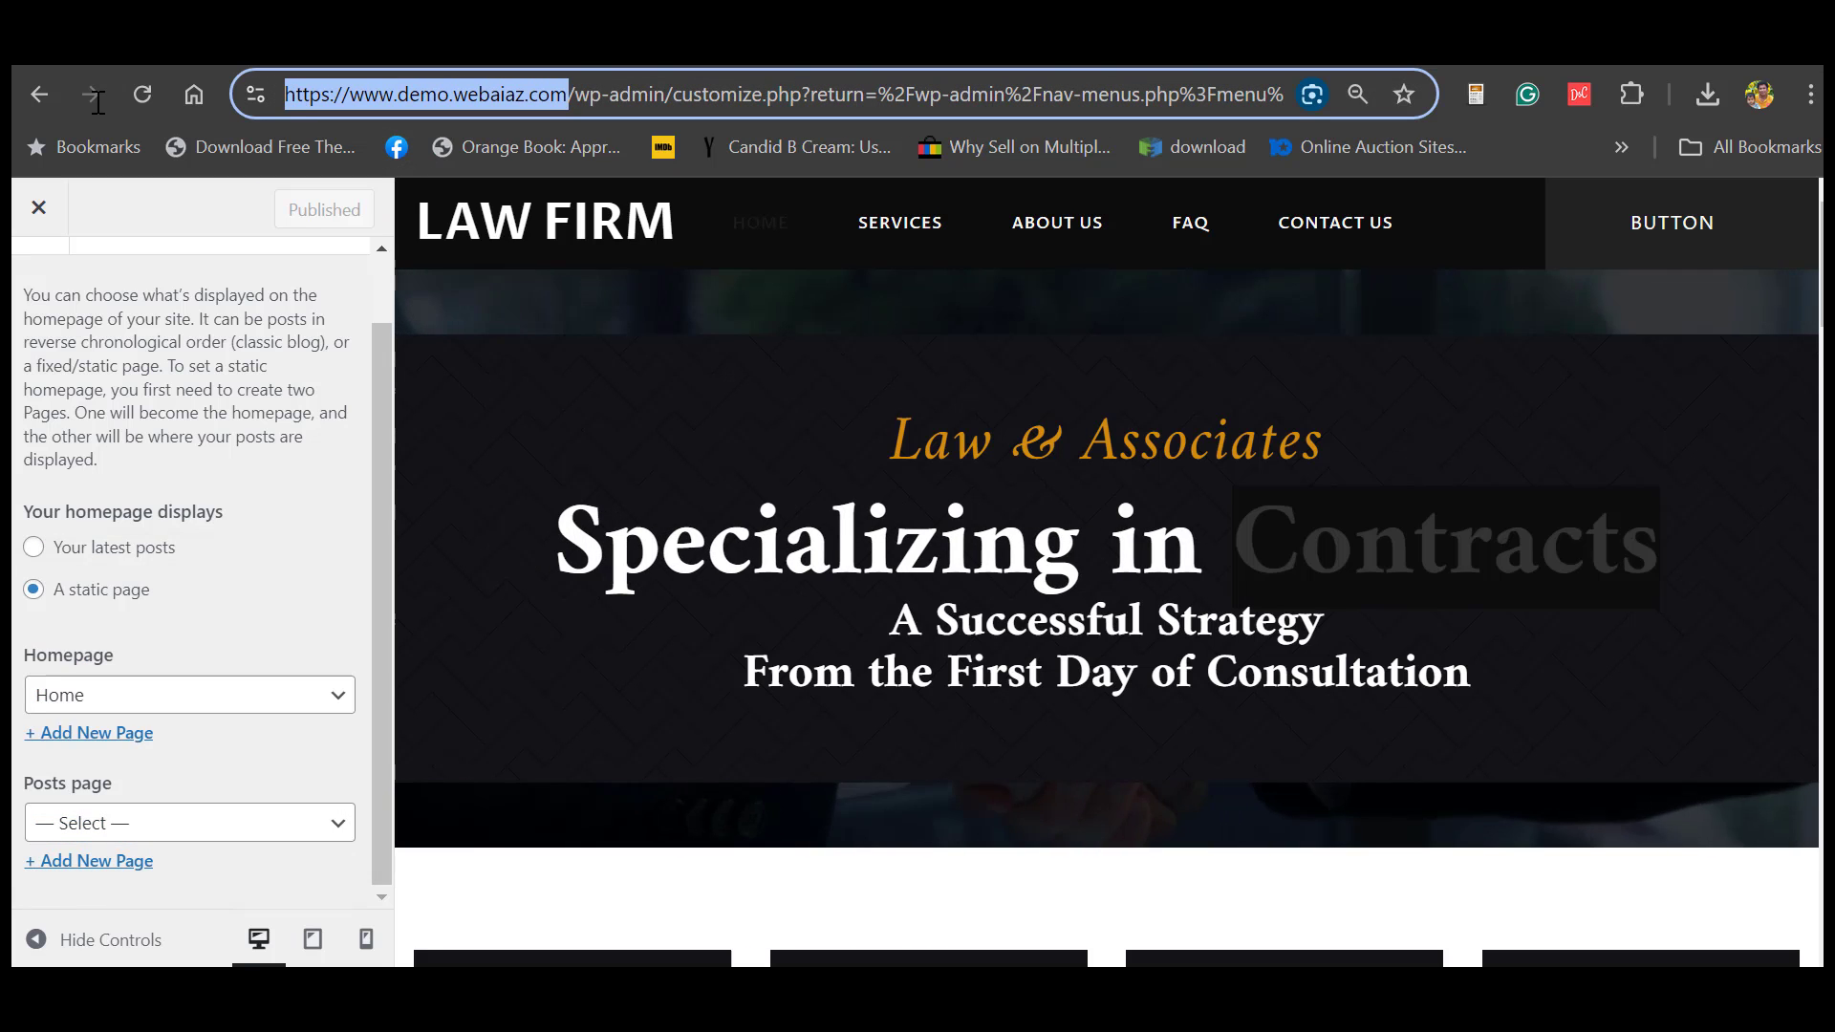
pyautogui.hotkey('shift', 'End')
pyautogui.press('Delete')
pyautogui.press('Return')
# - Look through the live homepage's sections and follow the header's Contact Us link
pyautogui.scroll(-15, 918, 593)
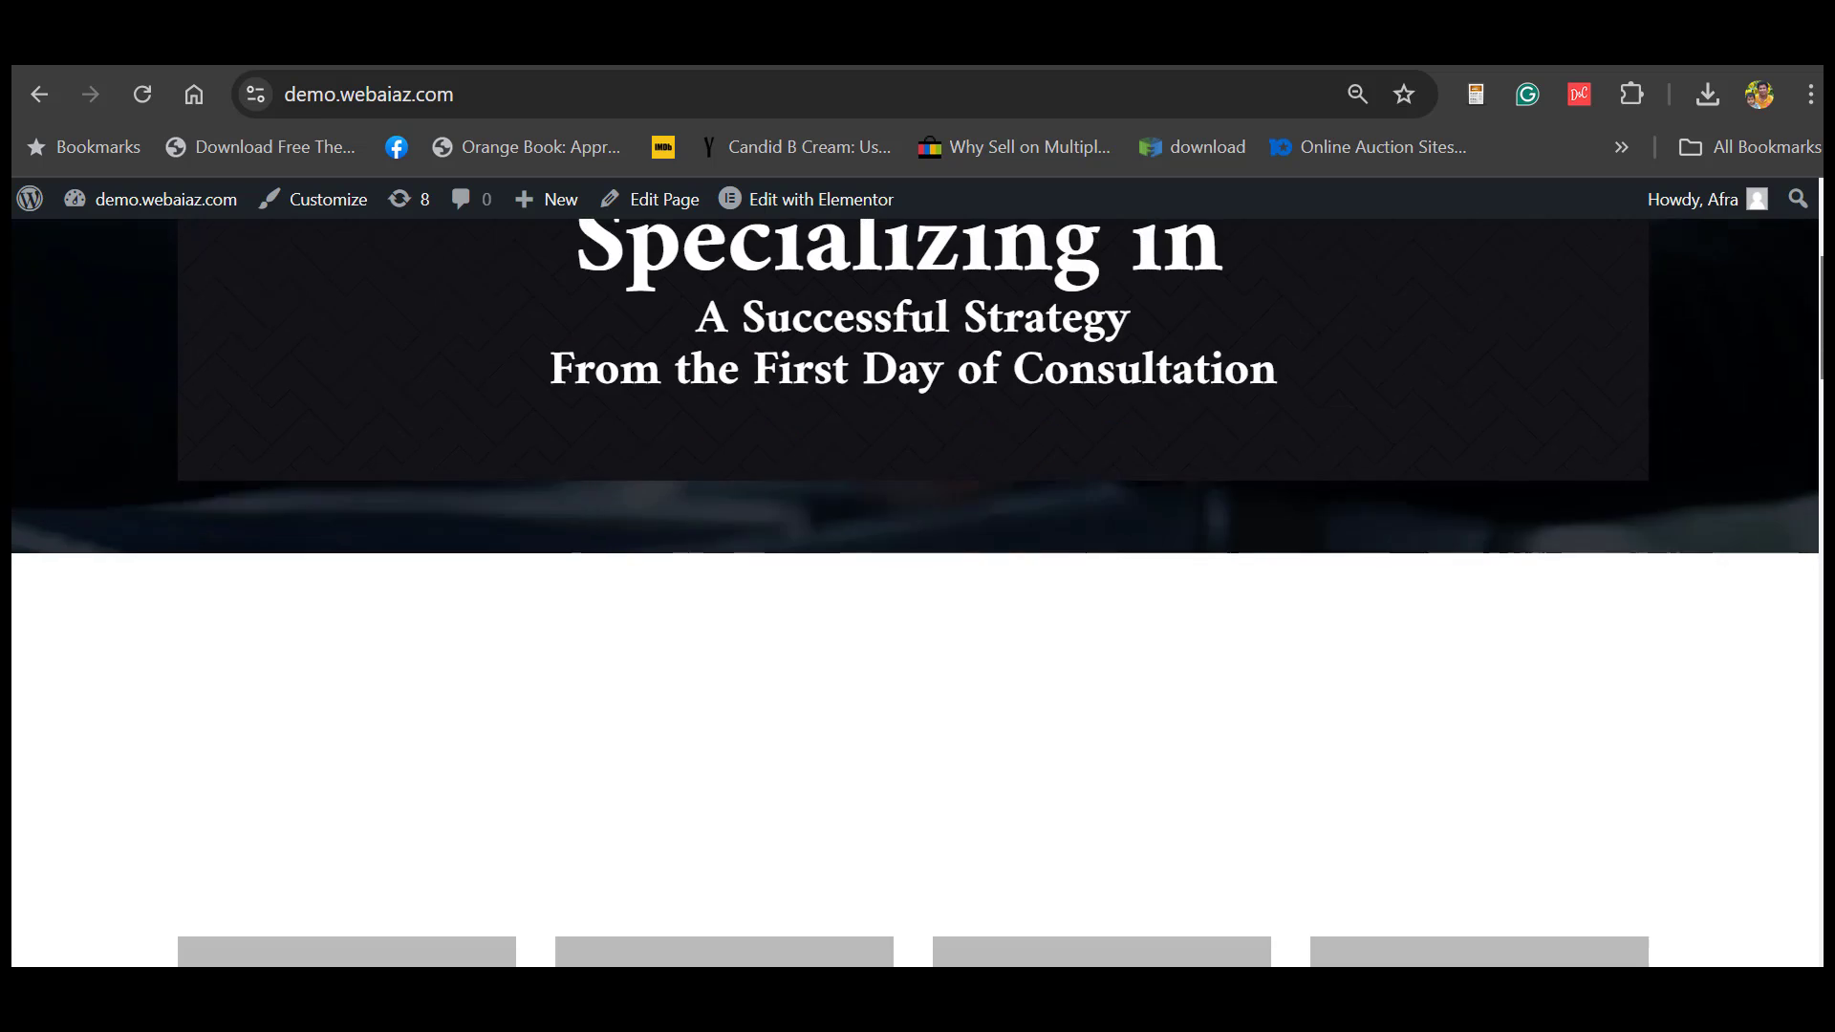
pyautogui.scroll(-15, 917, 592)
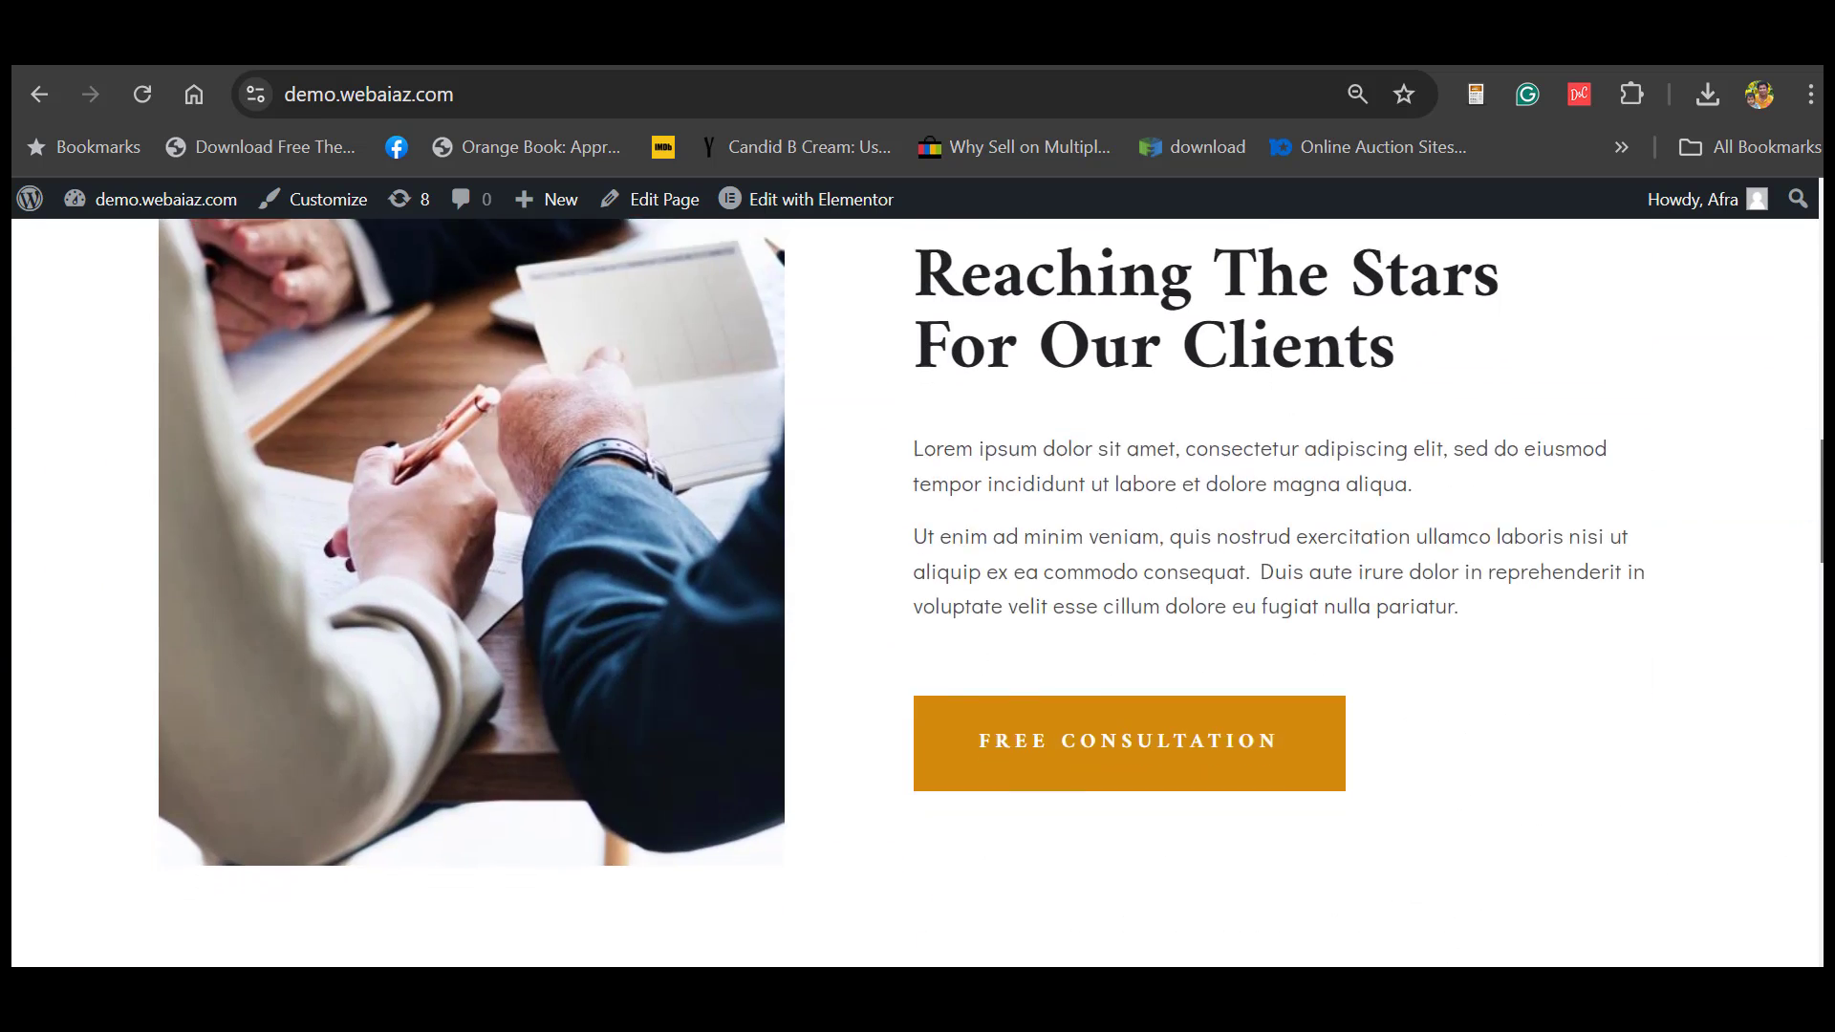
pyautogui.scroll(20, 917, 592)
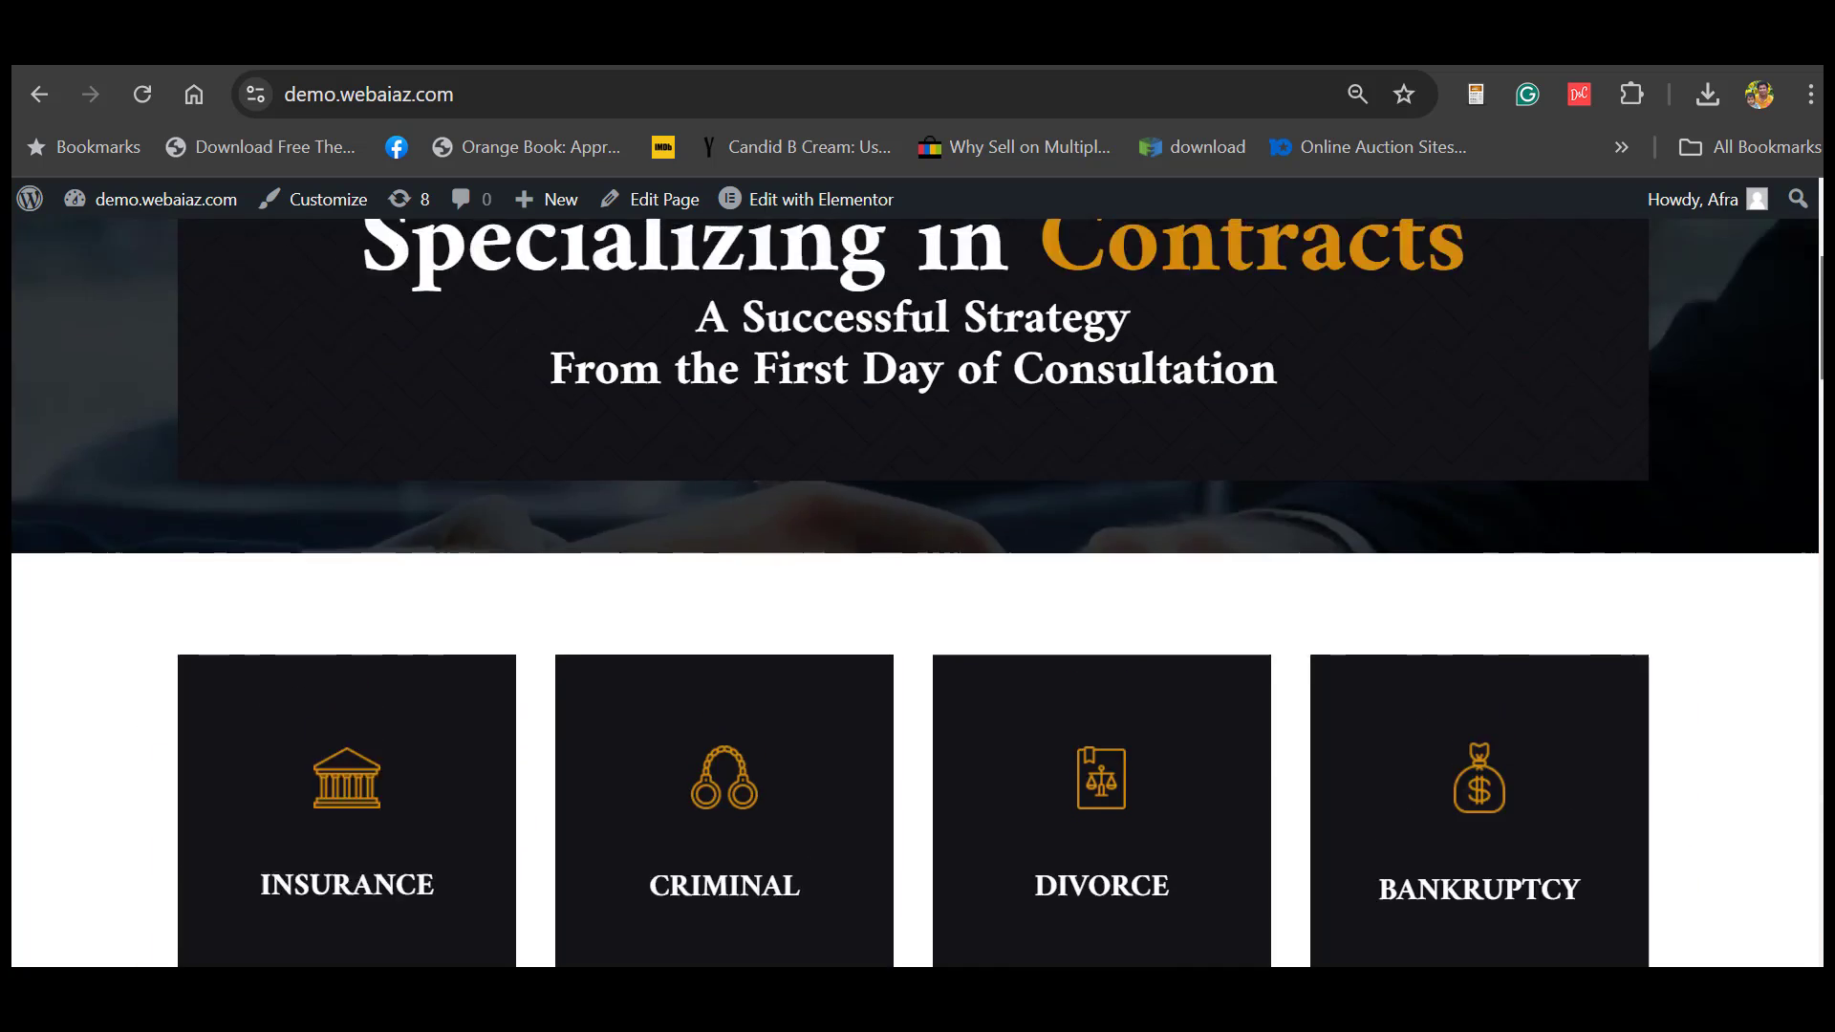
pyautogui.click(1149, 265)
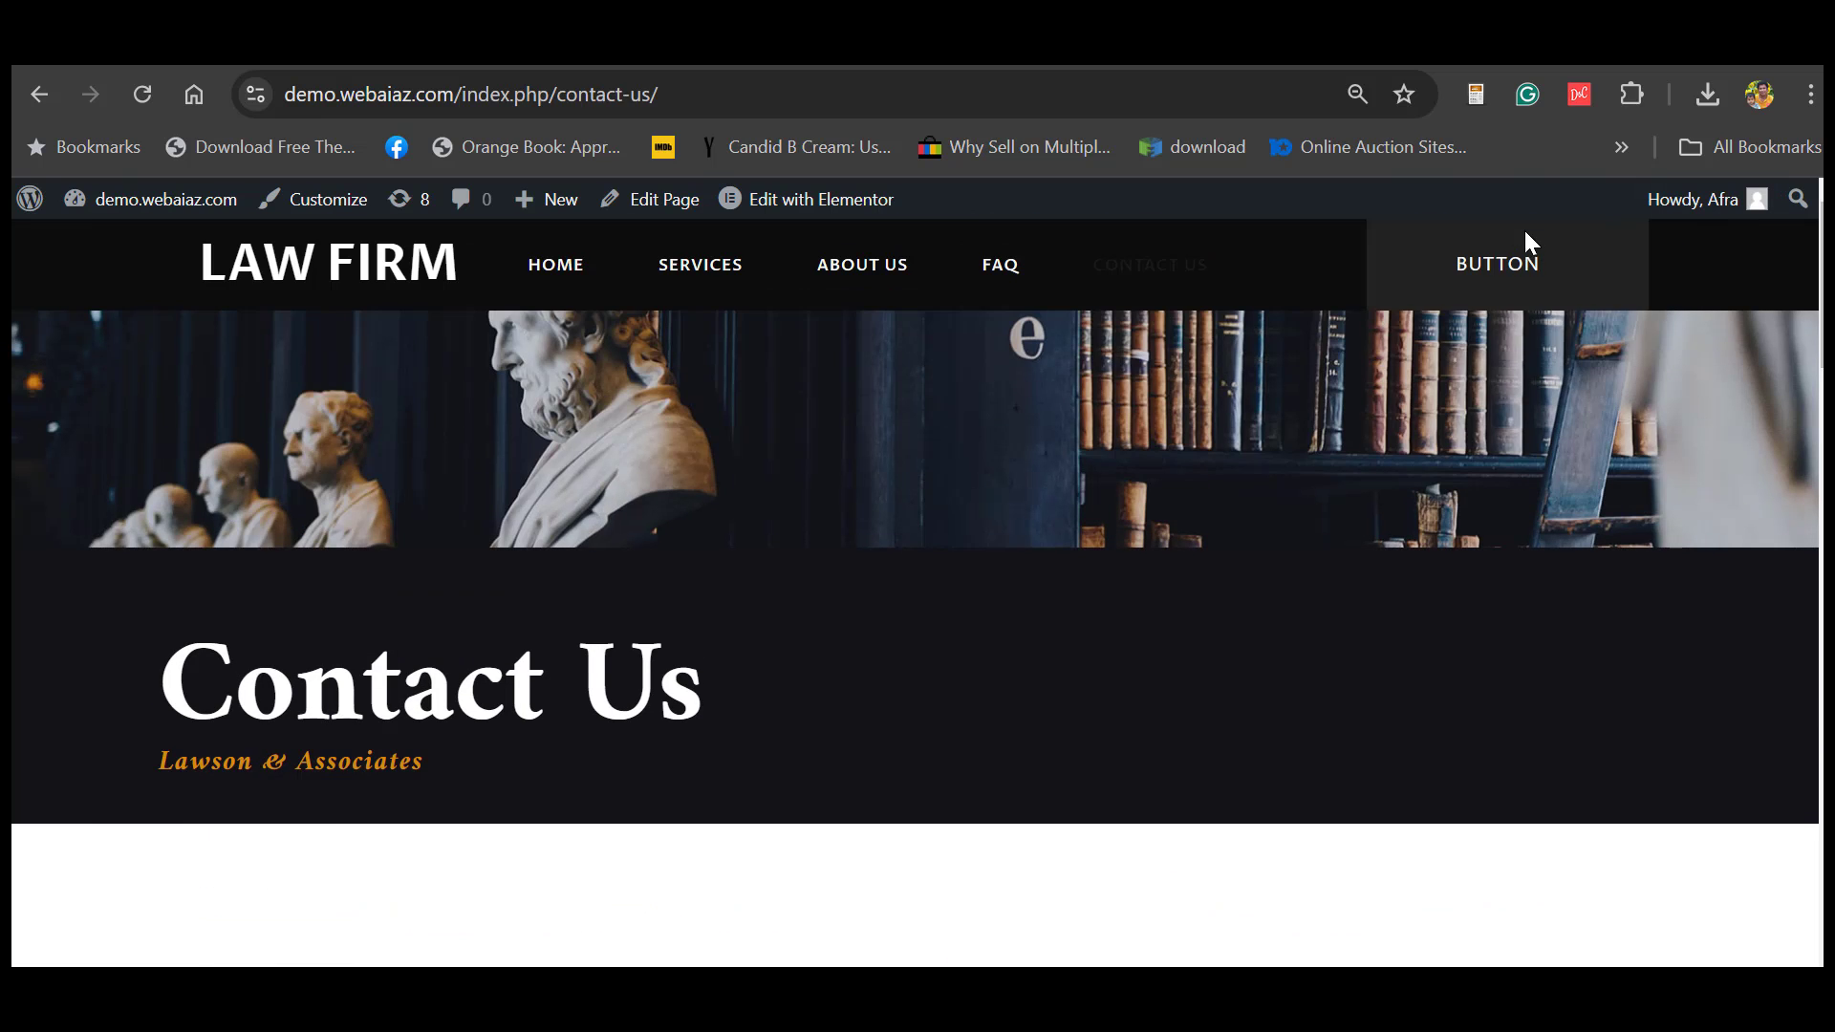